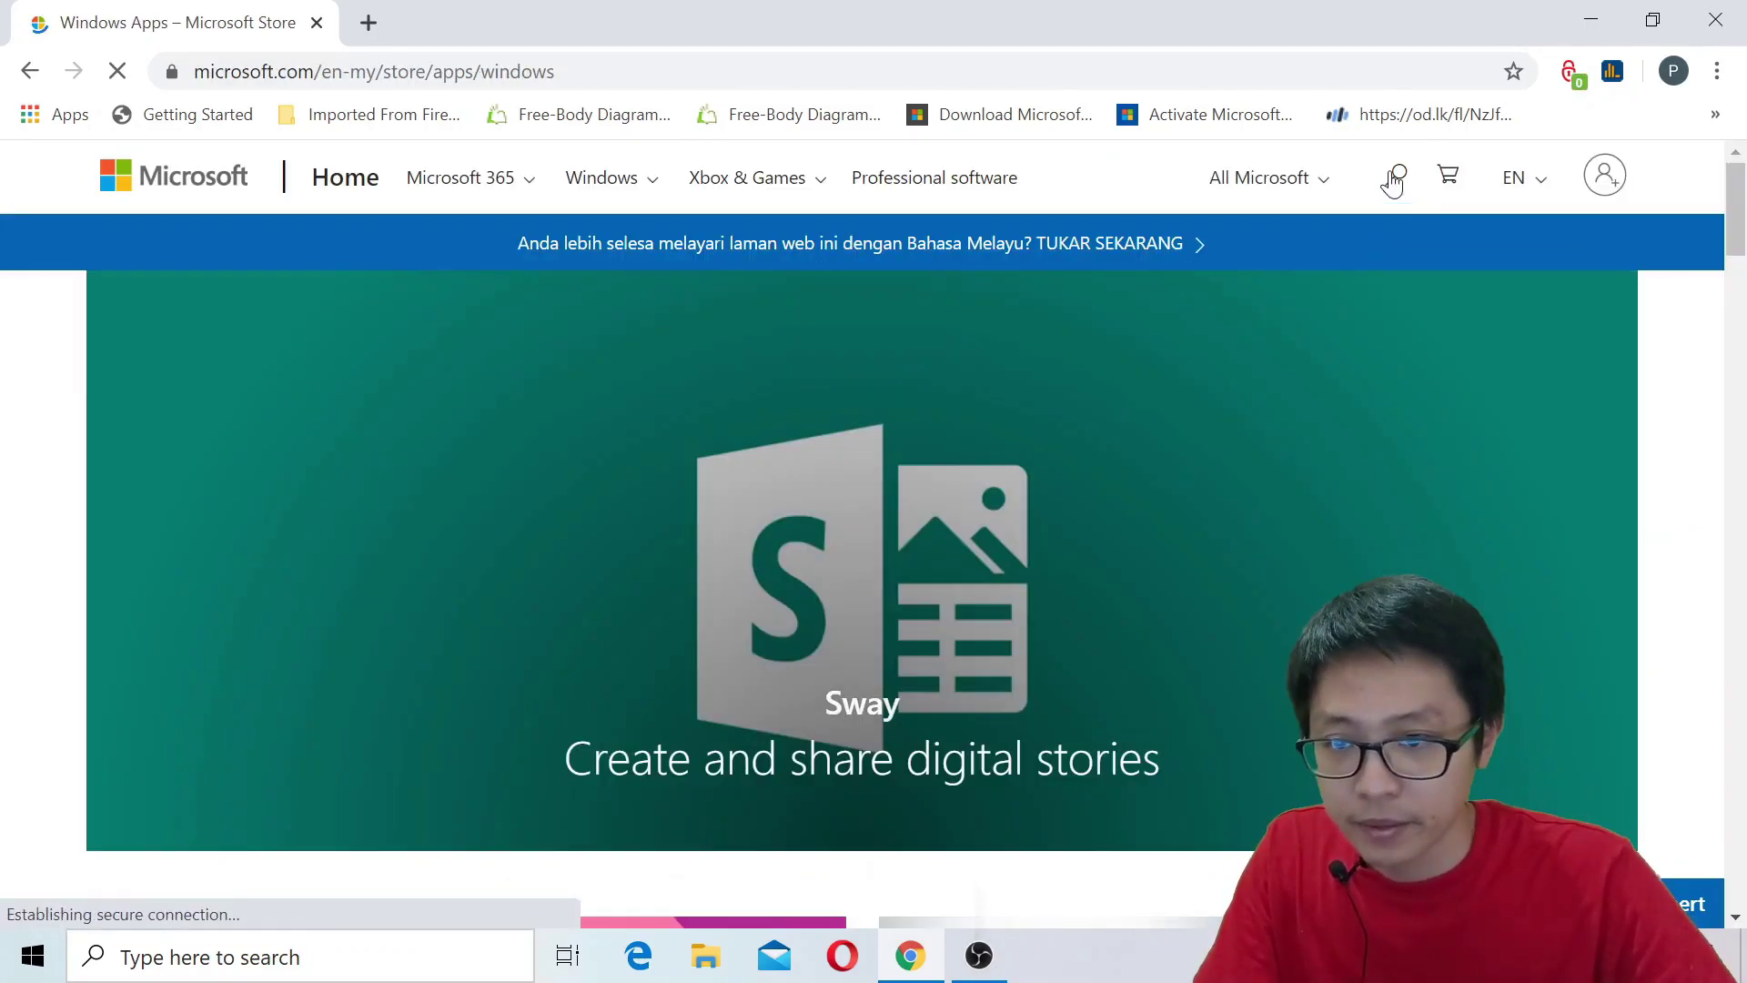
- Search the Microsoft Store for 'white'
{"action": "left_click", "coordinate": [1395, 176]}
{"action": "type", "text": "wh"}
{"action": "type", "text": "t"}
{"action": "key", "text": "BackSpace"}
{"action": "type", "text": "i"}
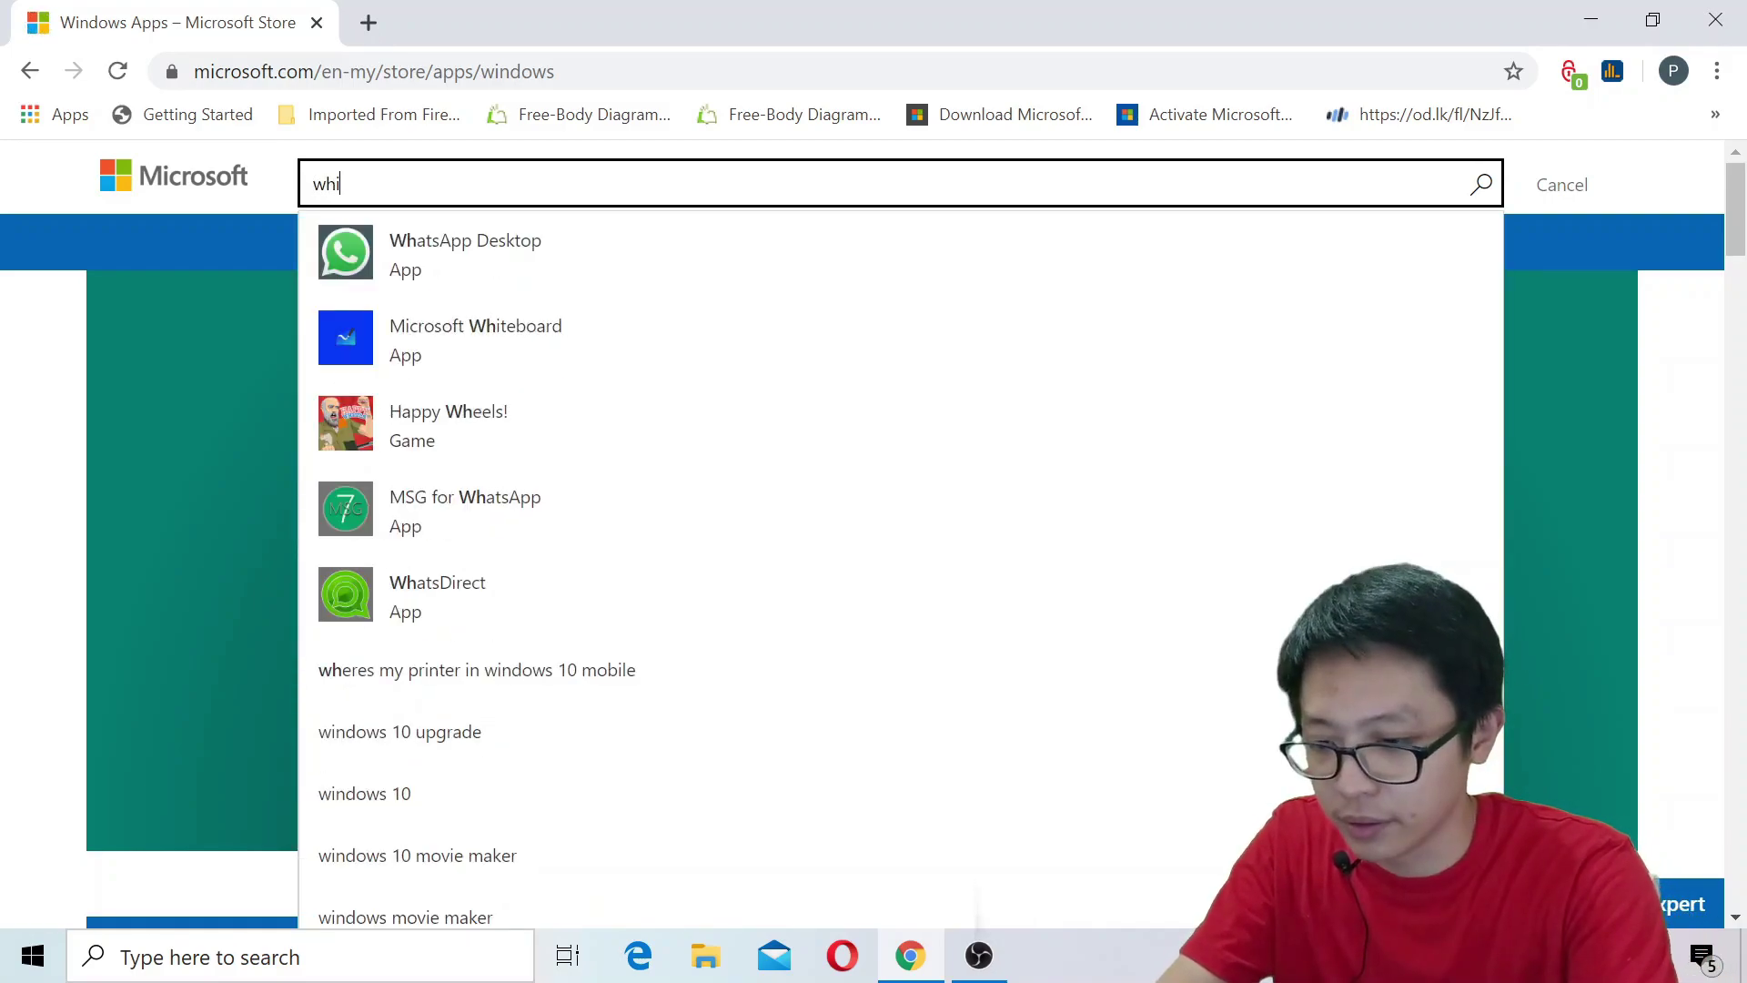
{"action": "type", "text": "te"}
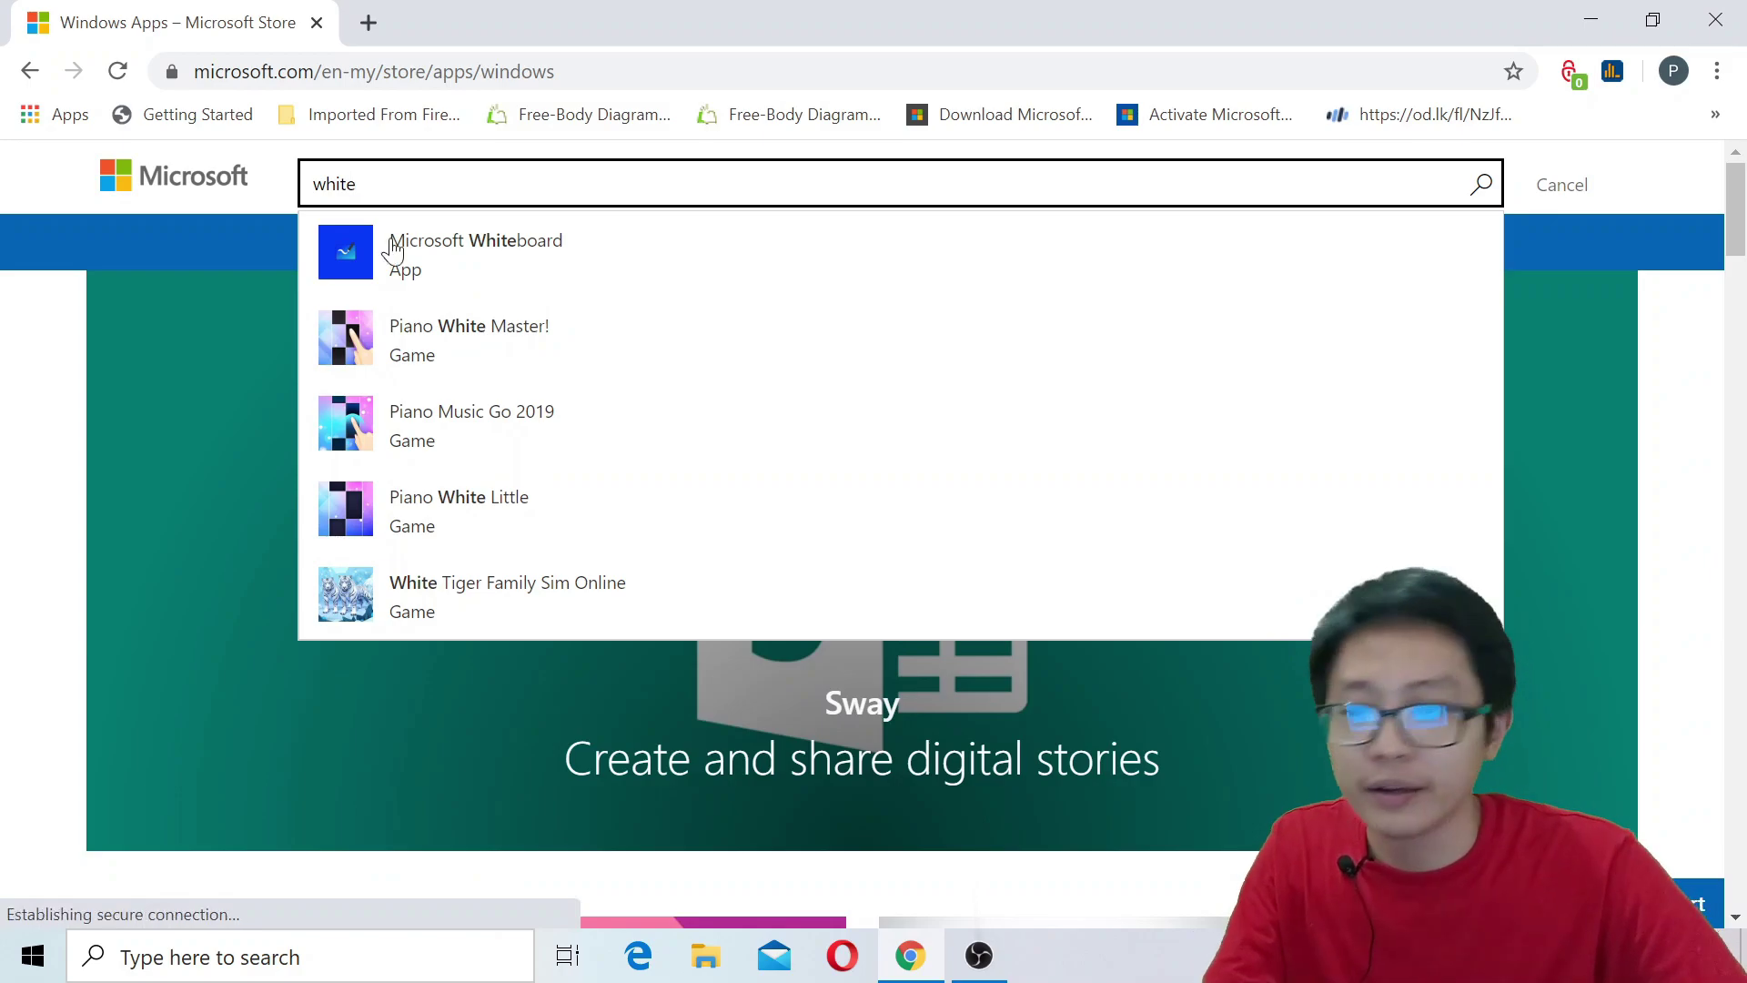
- Open the free Microsoft Whiteboard app page, press Get, and close the browser
{"action": "left_click", "coordinate": [542, 254]}
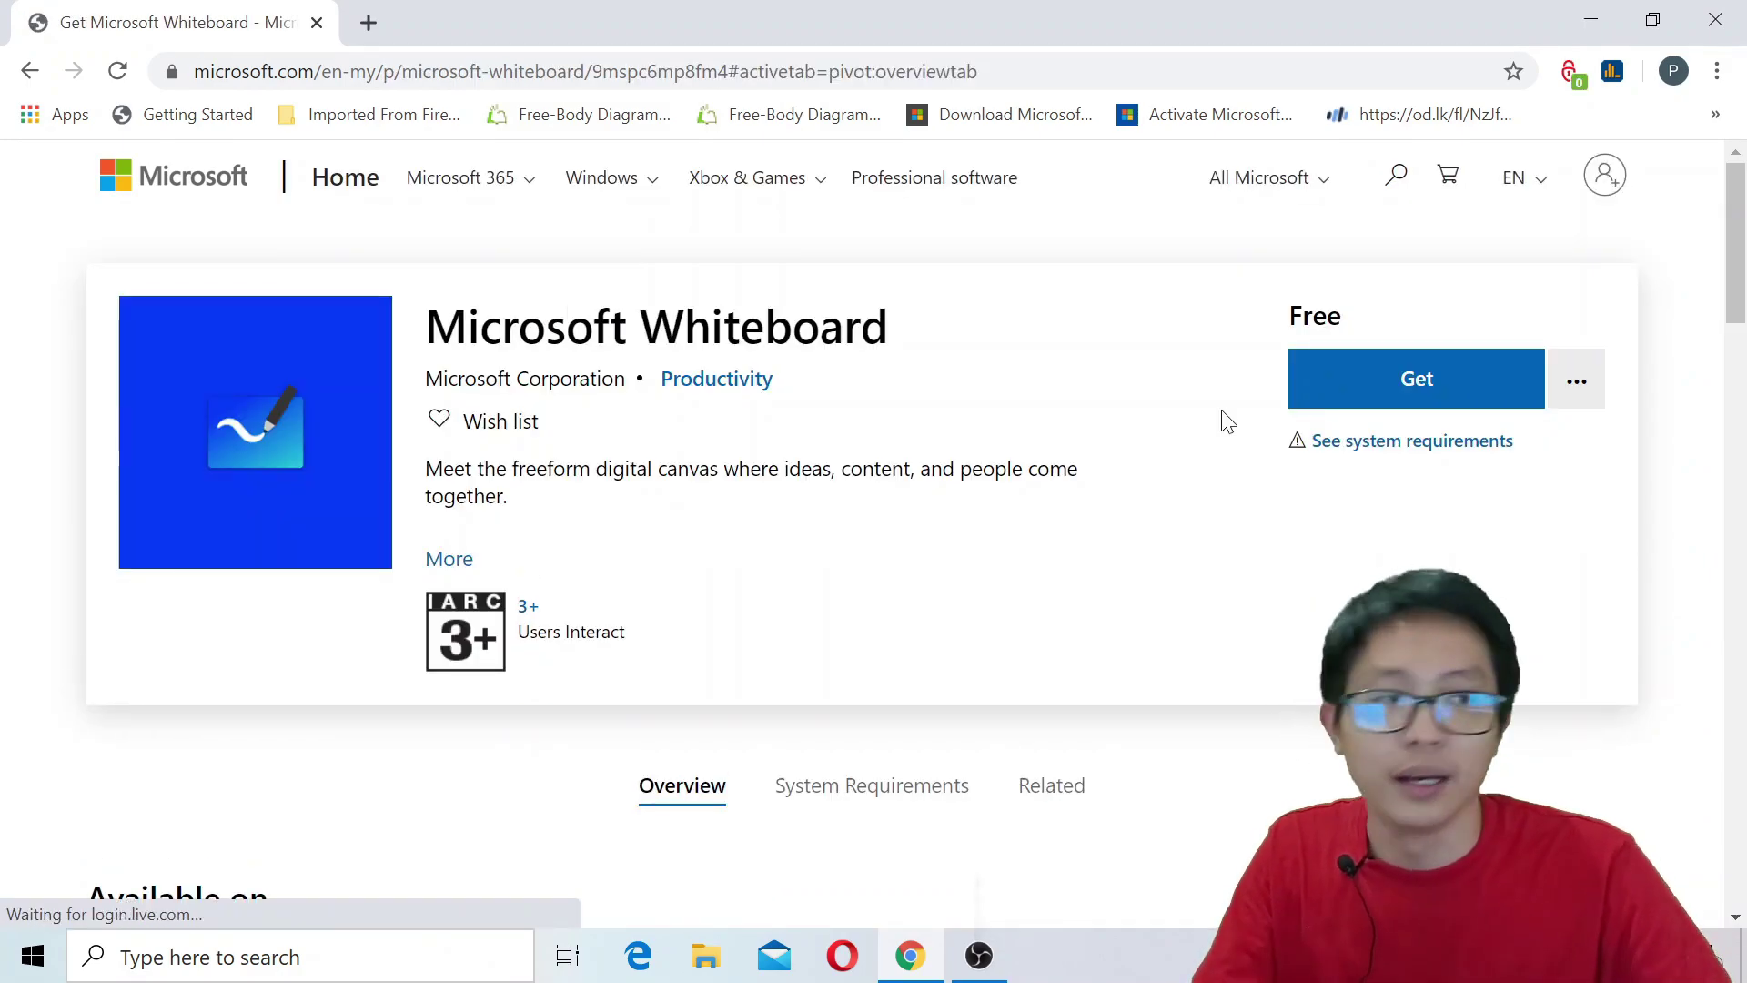
{"action": "left_click", "coordinate": [1420, 382]}
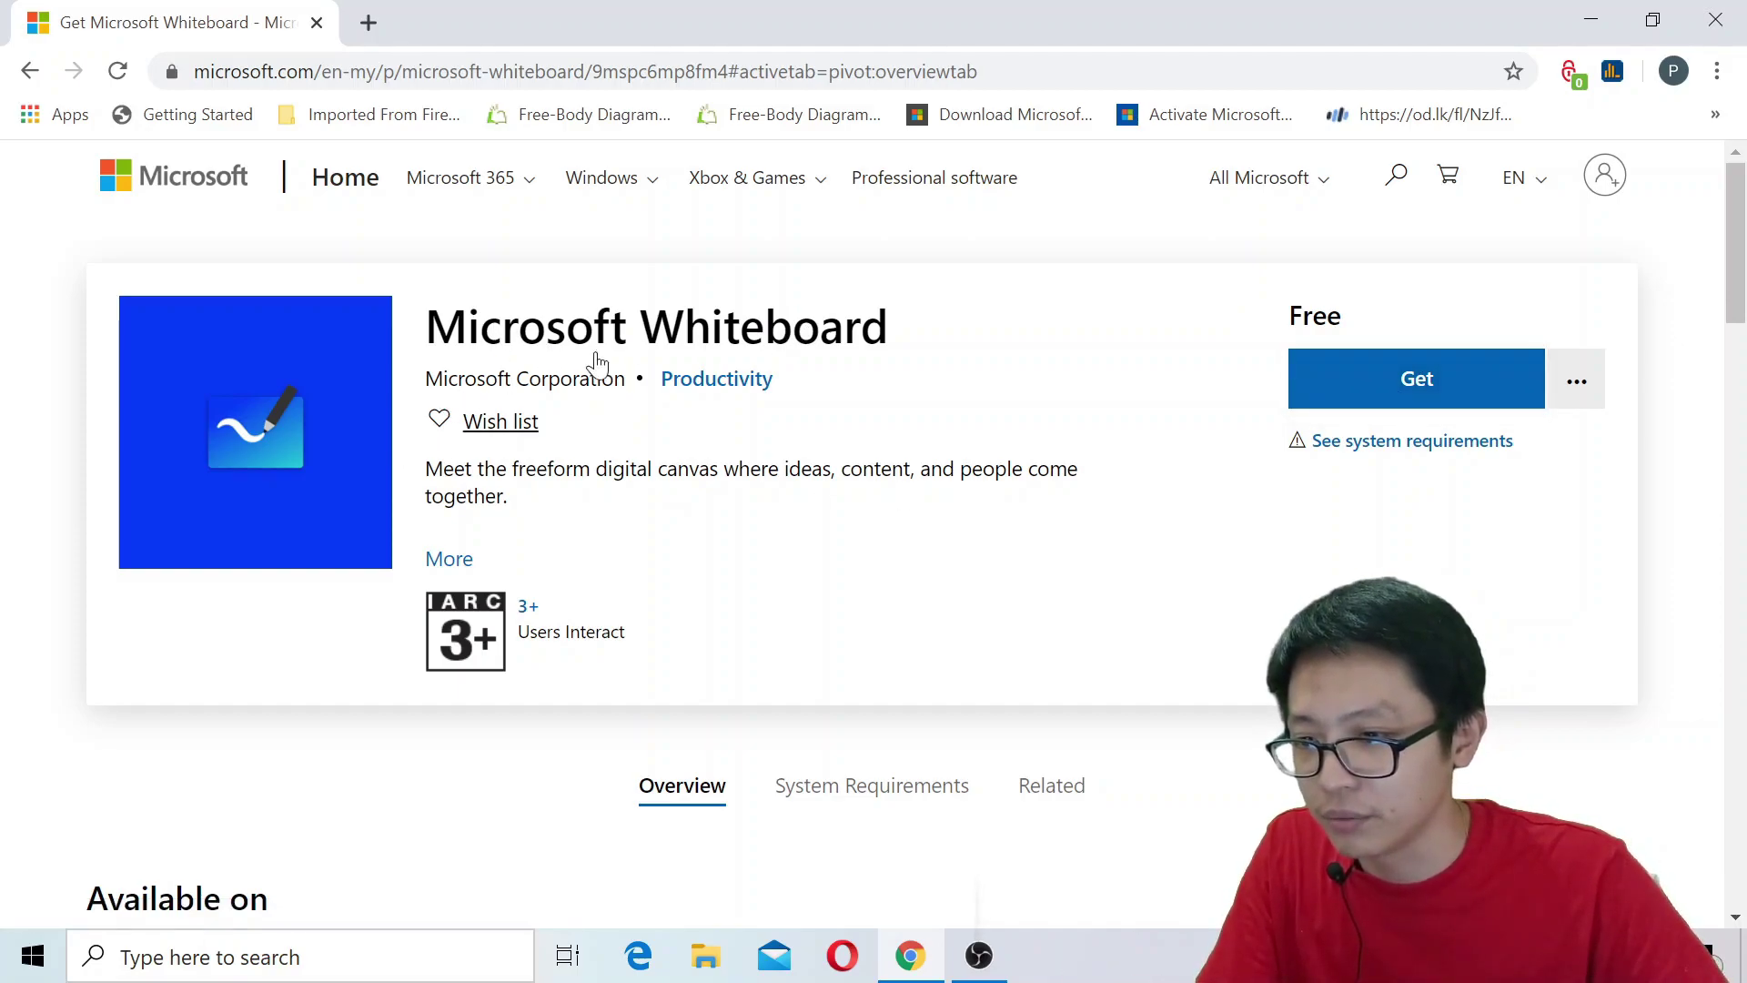
{"action": "left_click", "coordinate": [1715, 20]}
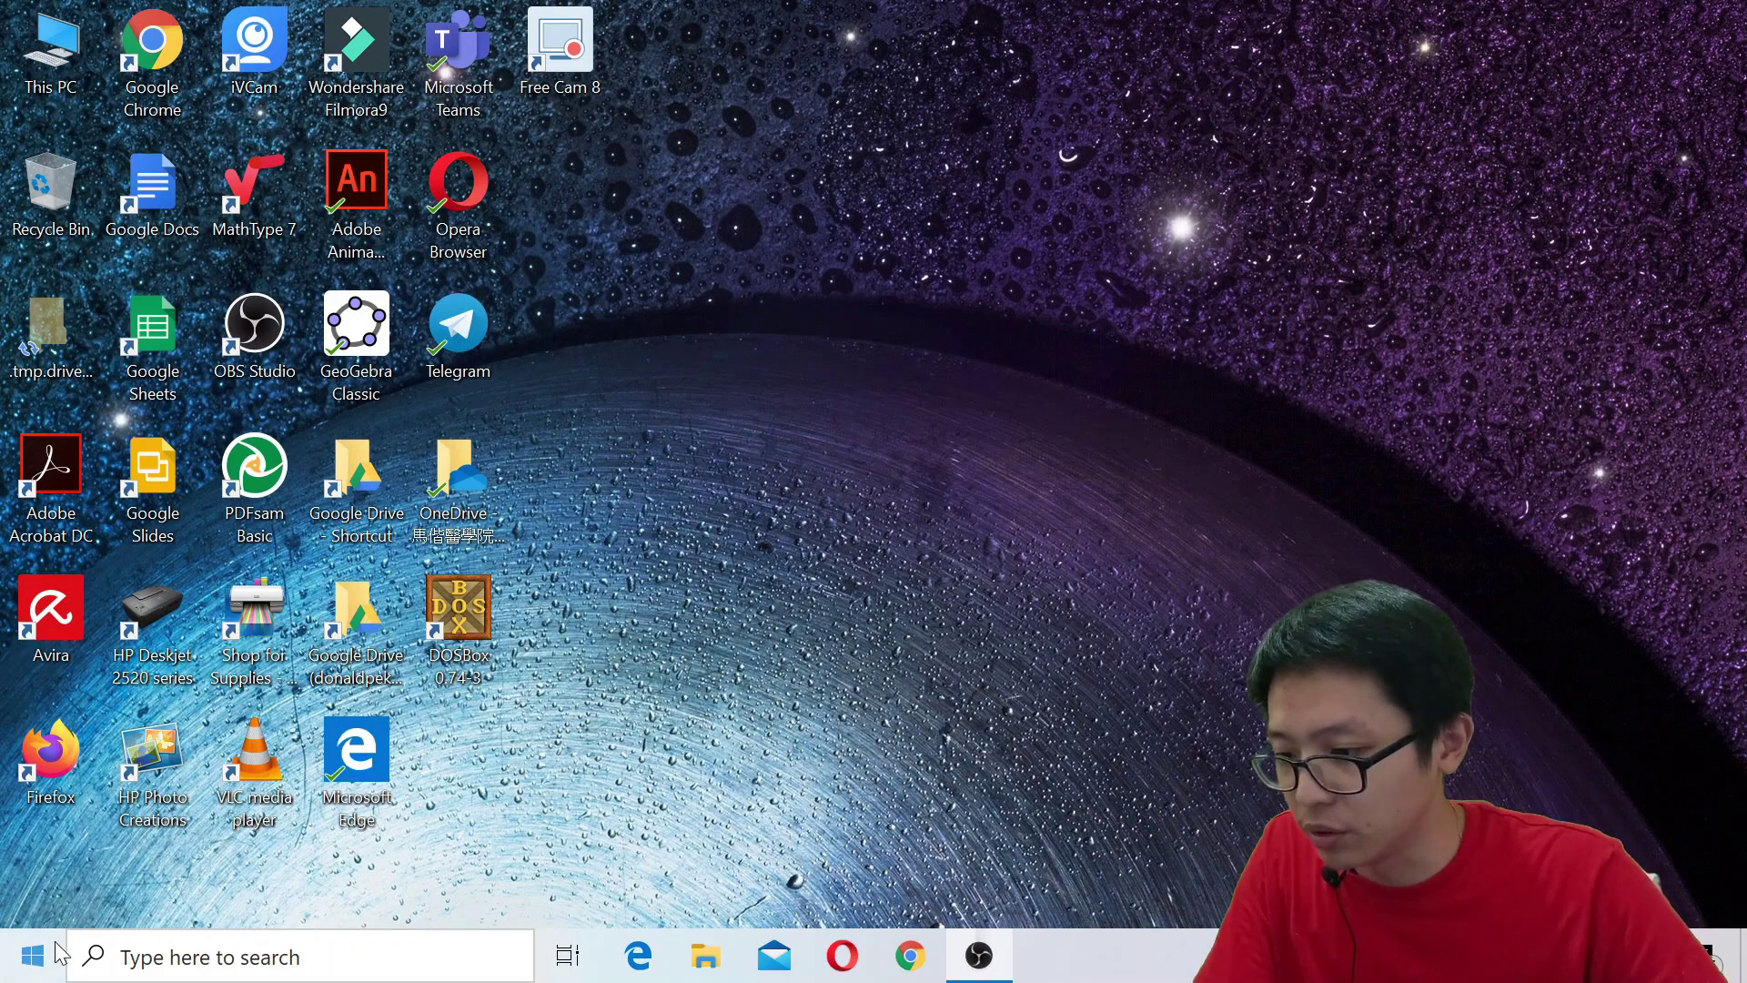
- Launch Microsoft Whiteboard by searching 'micro' in the Windows search
{"action": "left_click", "coordinate": [186, 957]}
{"action": "type", "text": "micro"}
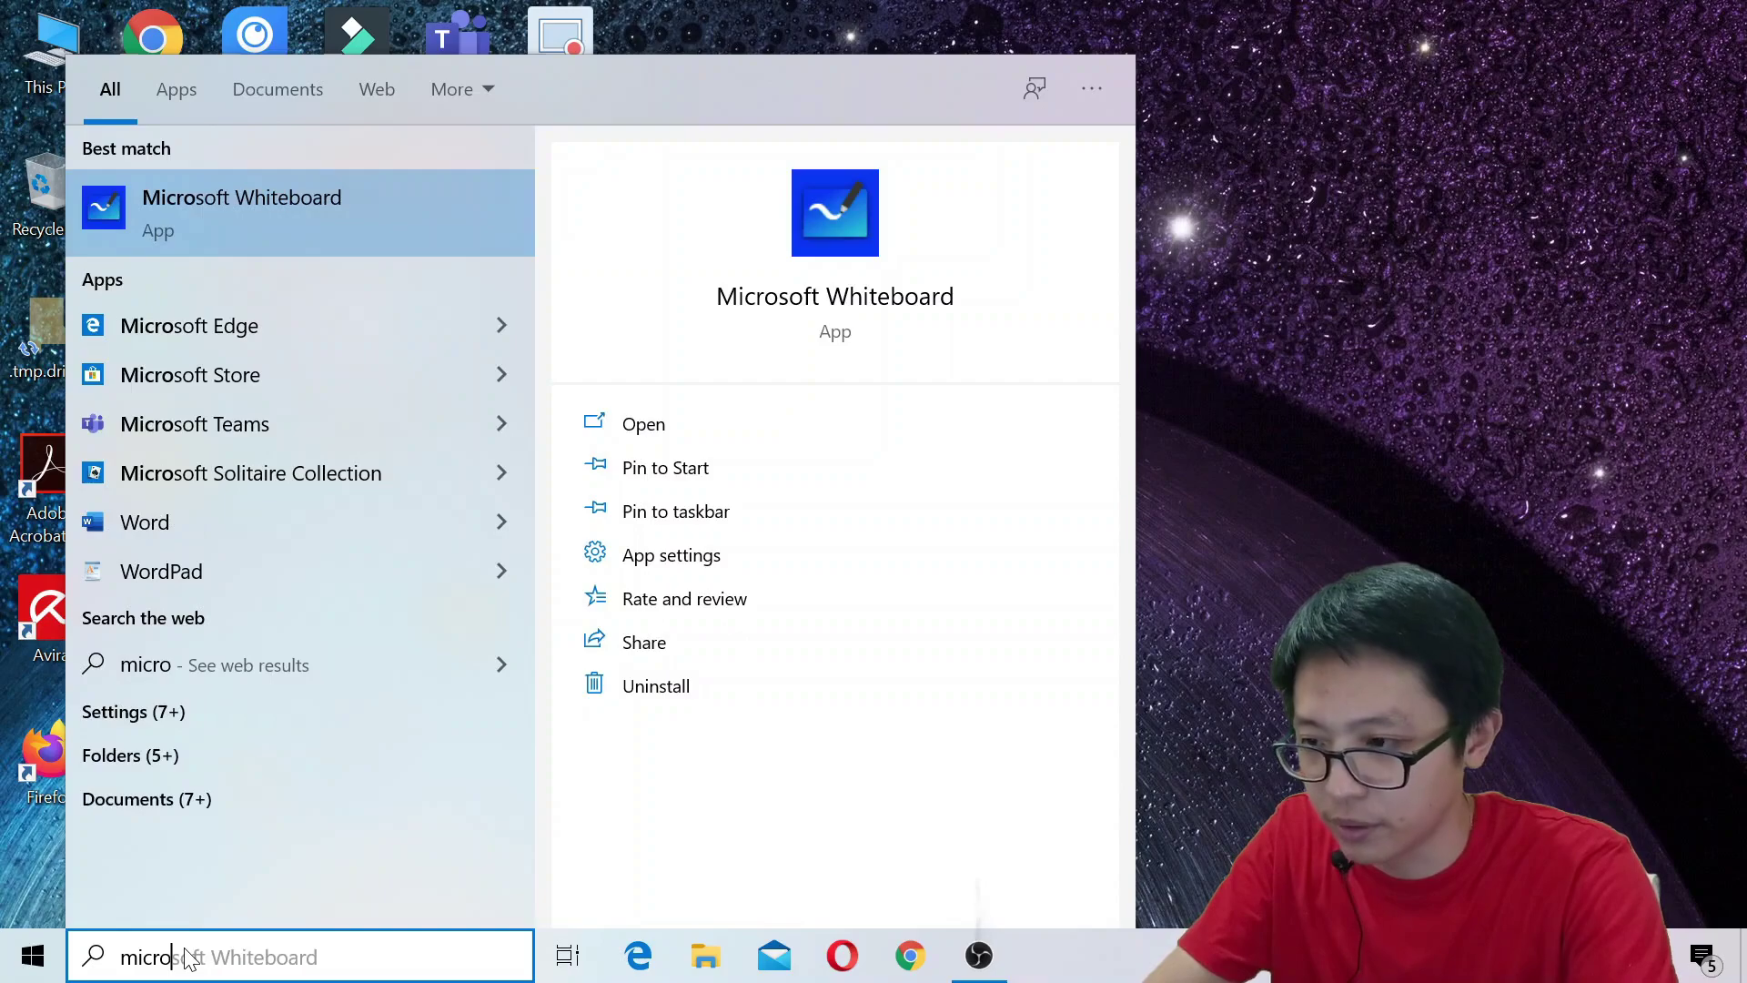
{"action": "left_click", "coordinate": [282, 206]}
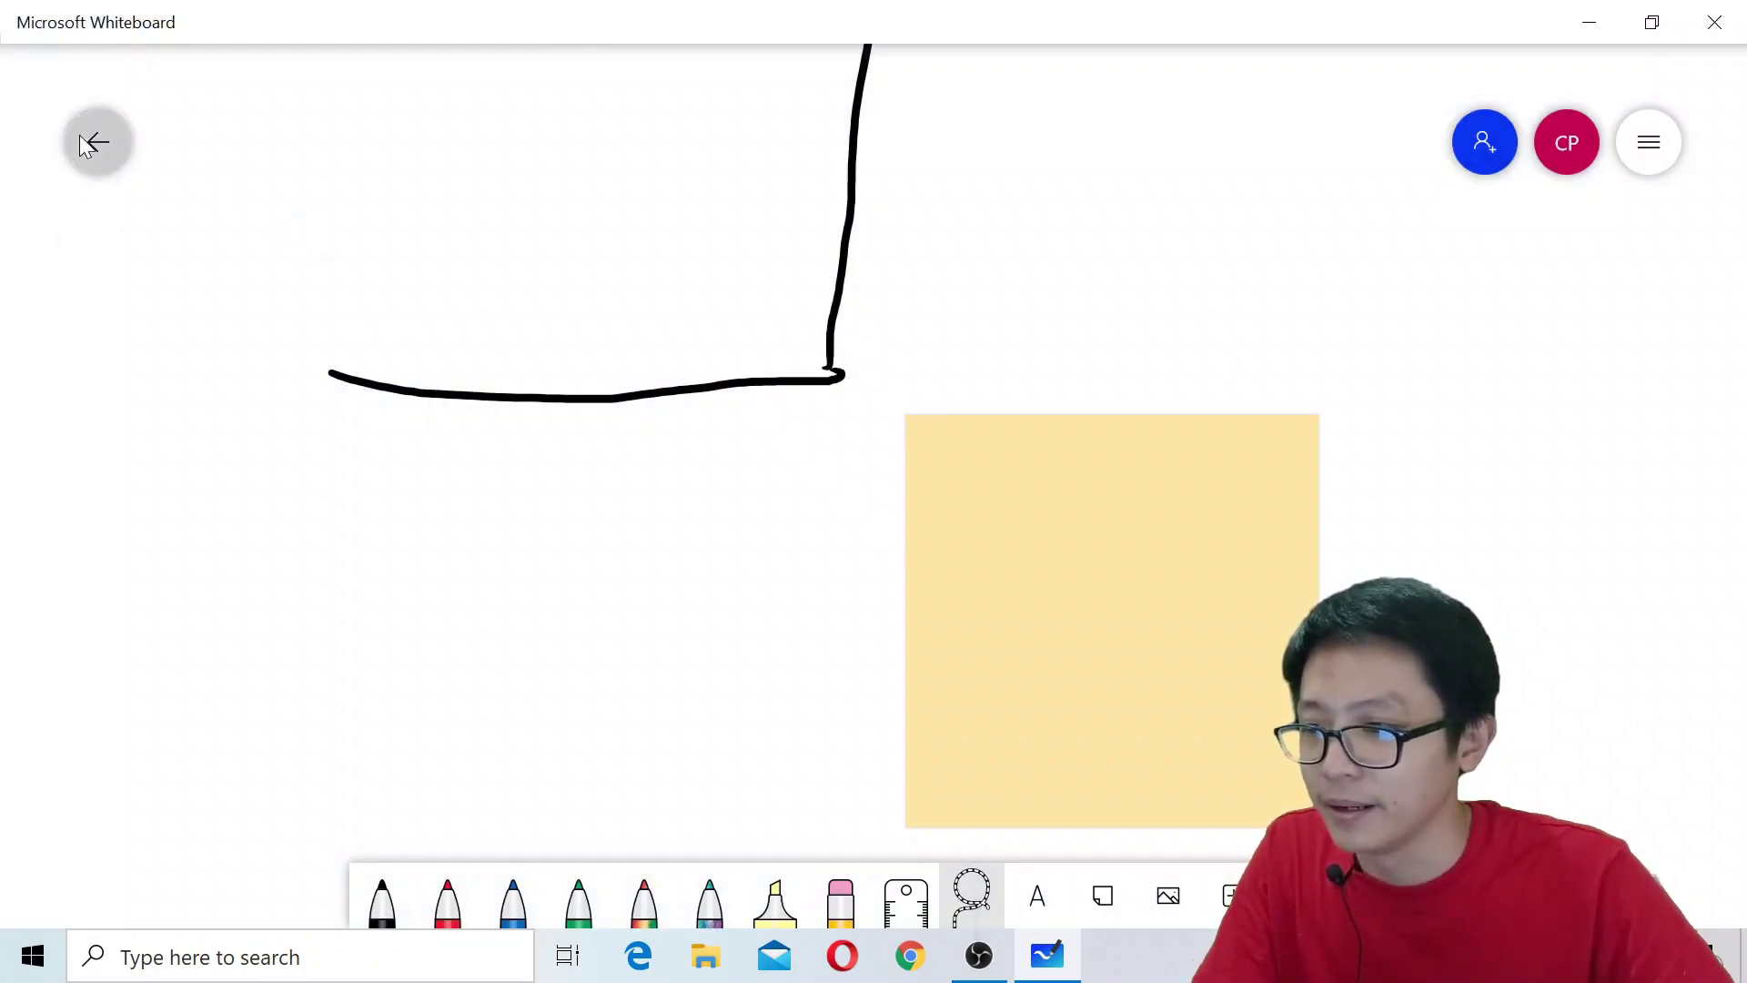
- Go back to the saved boards gallery, browse it, and open the velocity–time exam board
{"action": "left_click", "coordinate": [80, 138]}
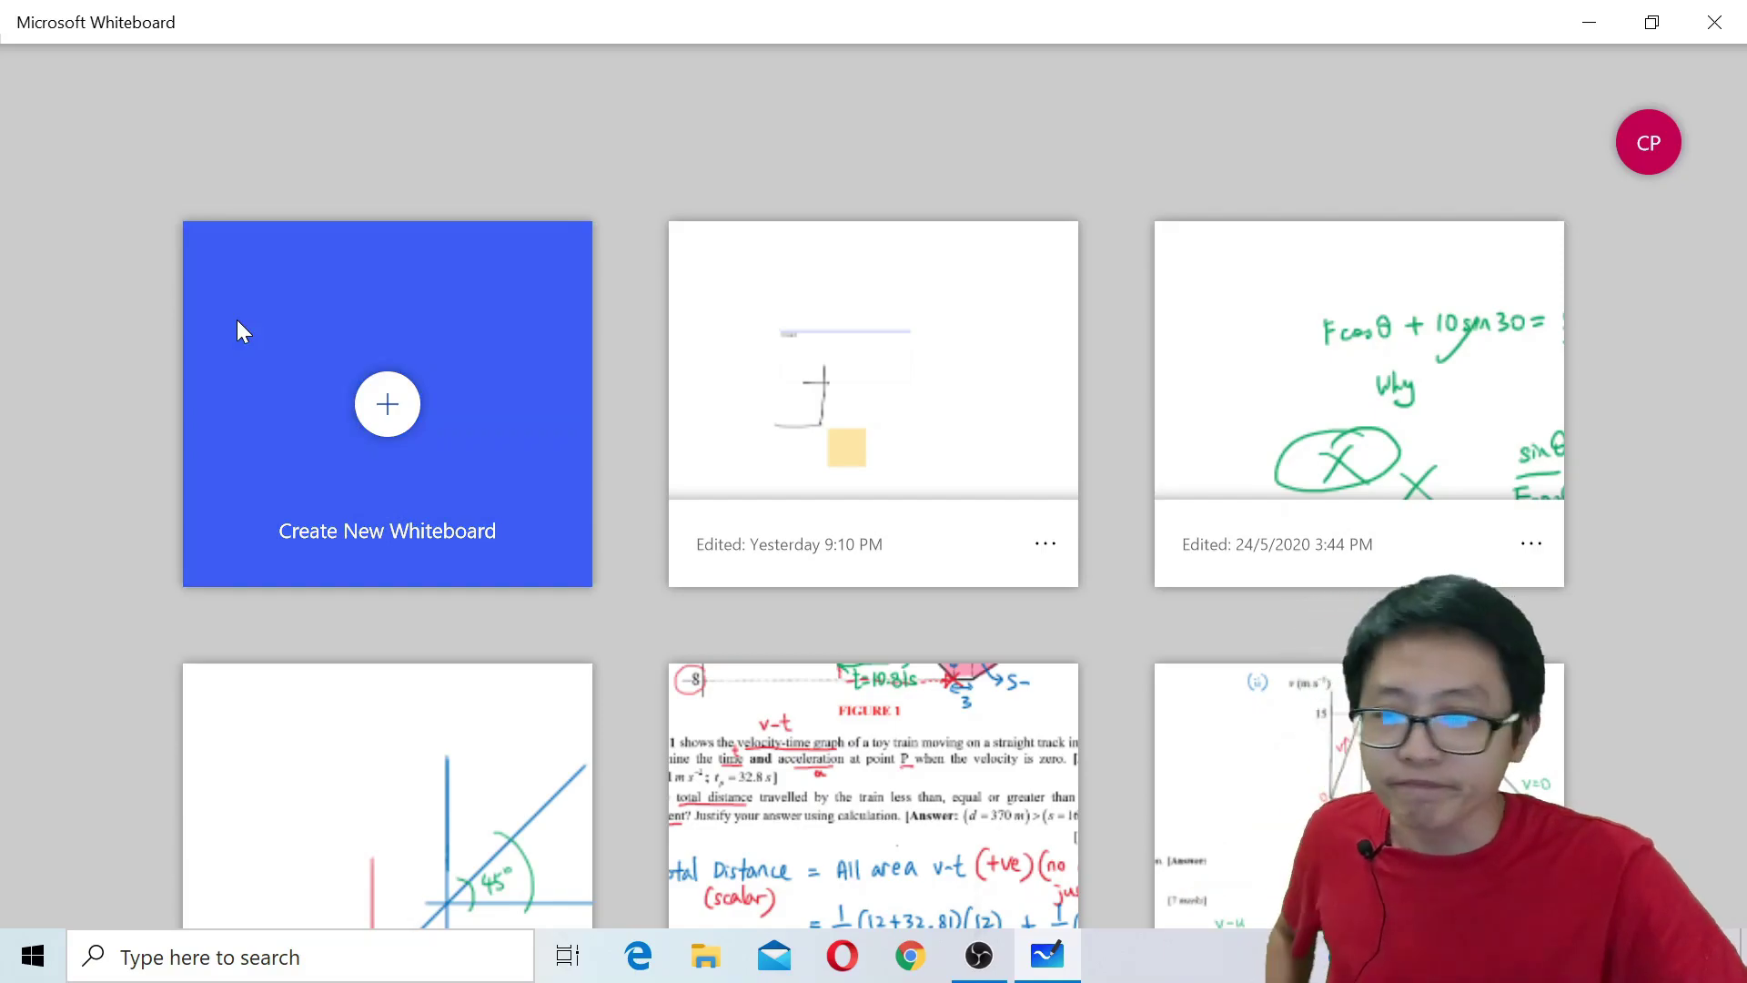
{"action": "scroll", "coordinate": [1166, 445], "scroll_direction": "down", "scroll_amount": 10}
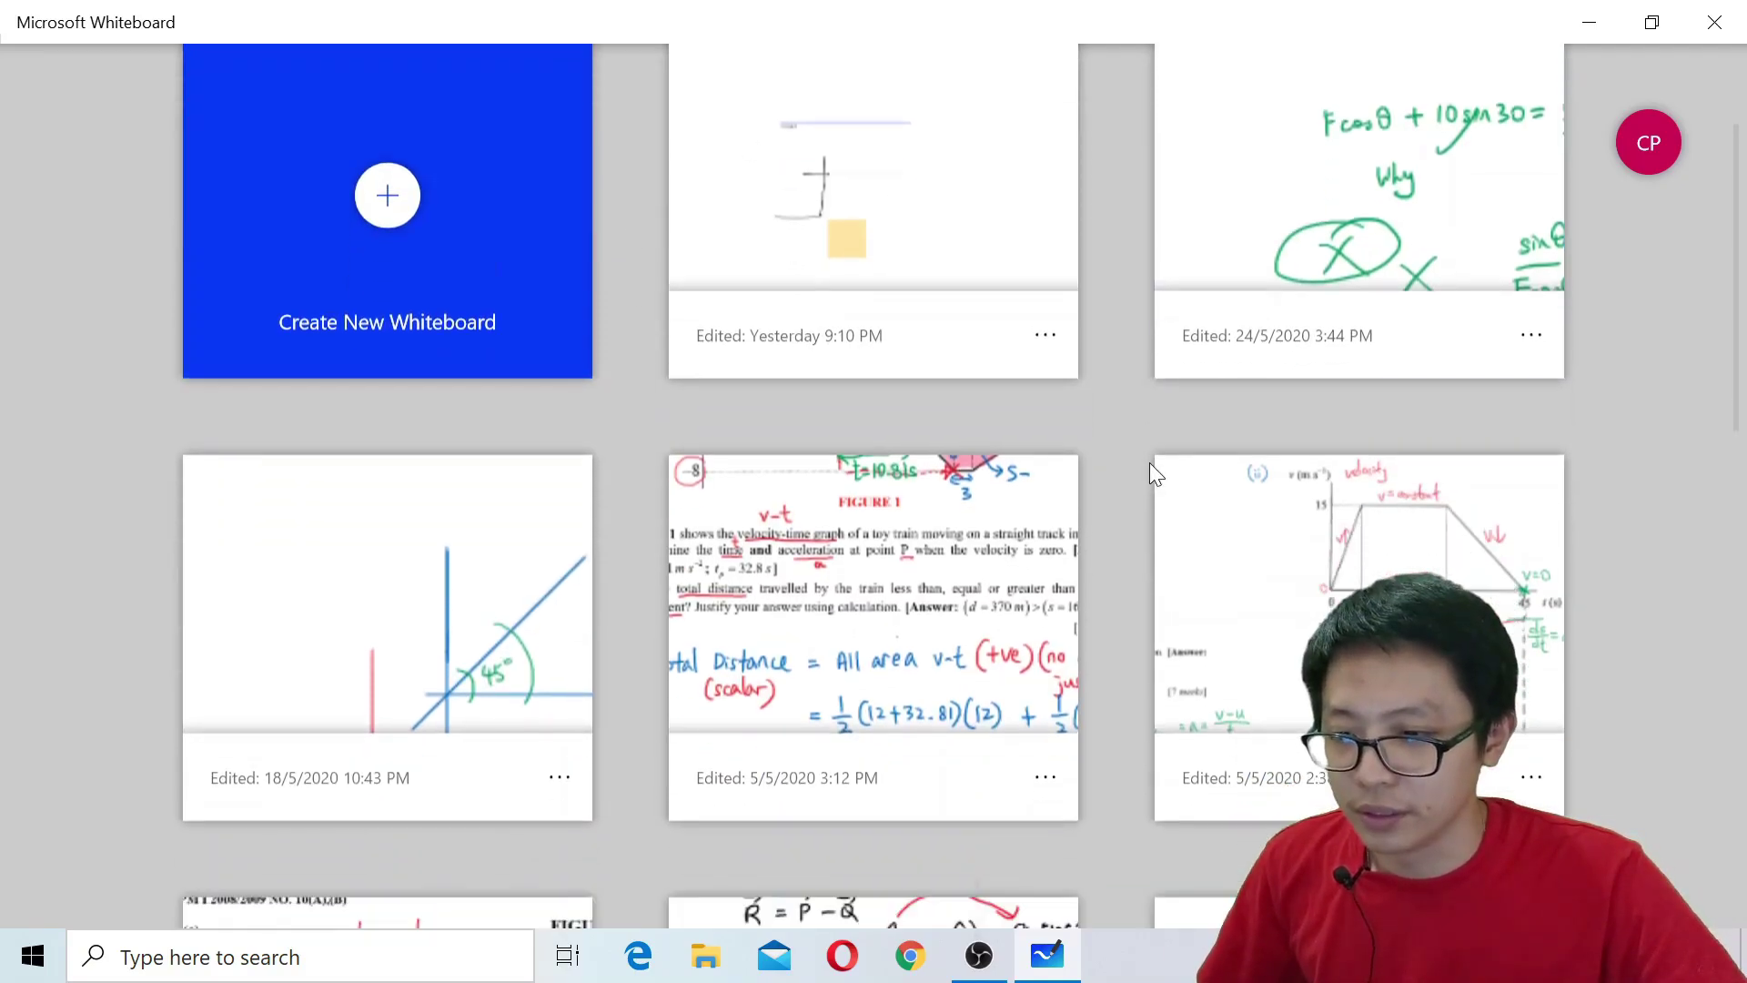
{"action": "scroll", "coordinate": [1105, 493], "scroll_direction": "down", "scroll_amount": 5}
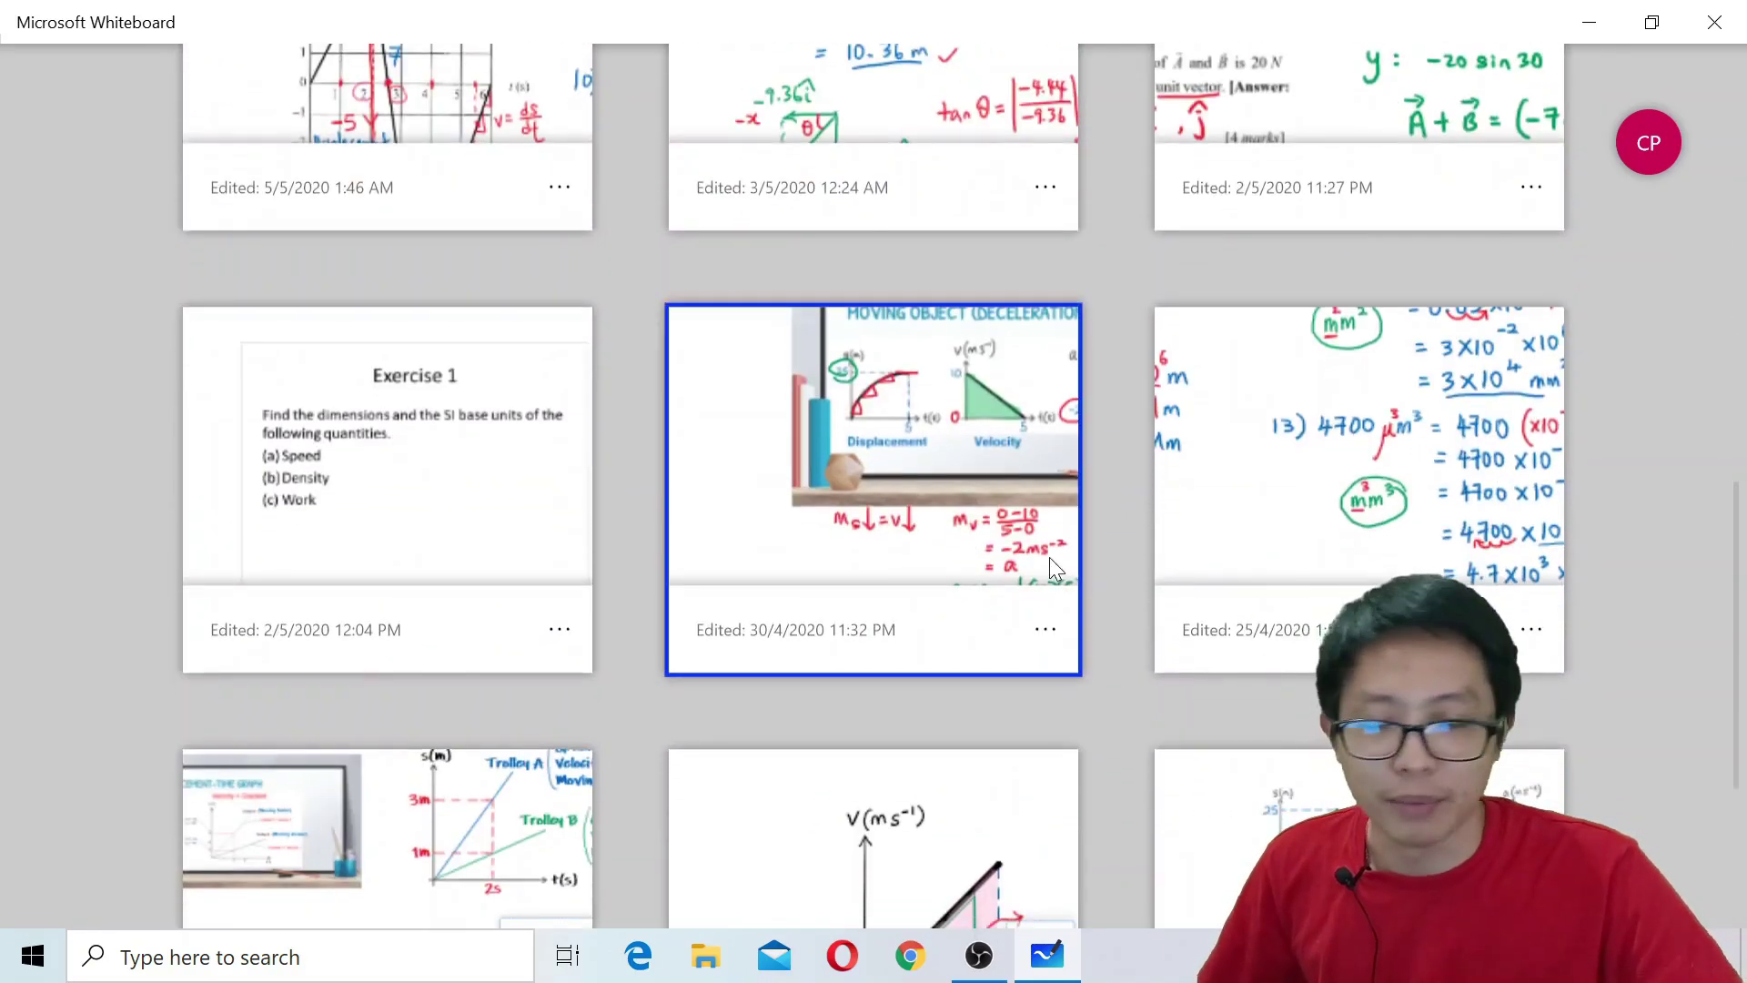
{"action": "scroll", "coordinate": [1050, 557], "scroll_direction": "down", "scroll_amount": 3}
{"action": "scroll", "coordinate": [1018, 562], "scroll_direction": "up", "scroll_amount": 10}
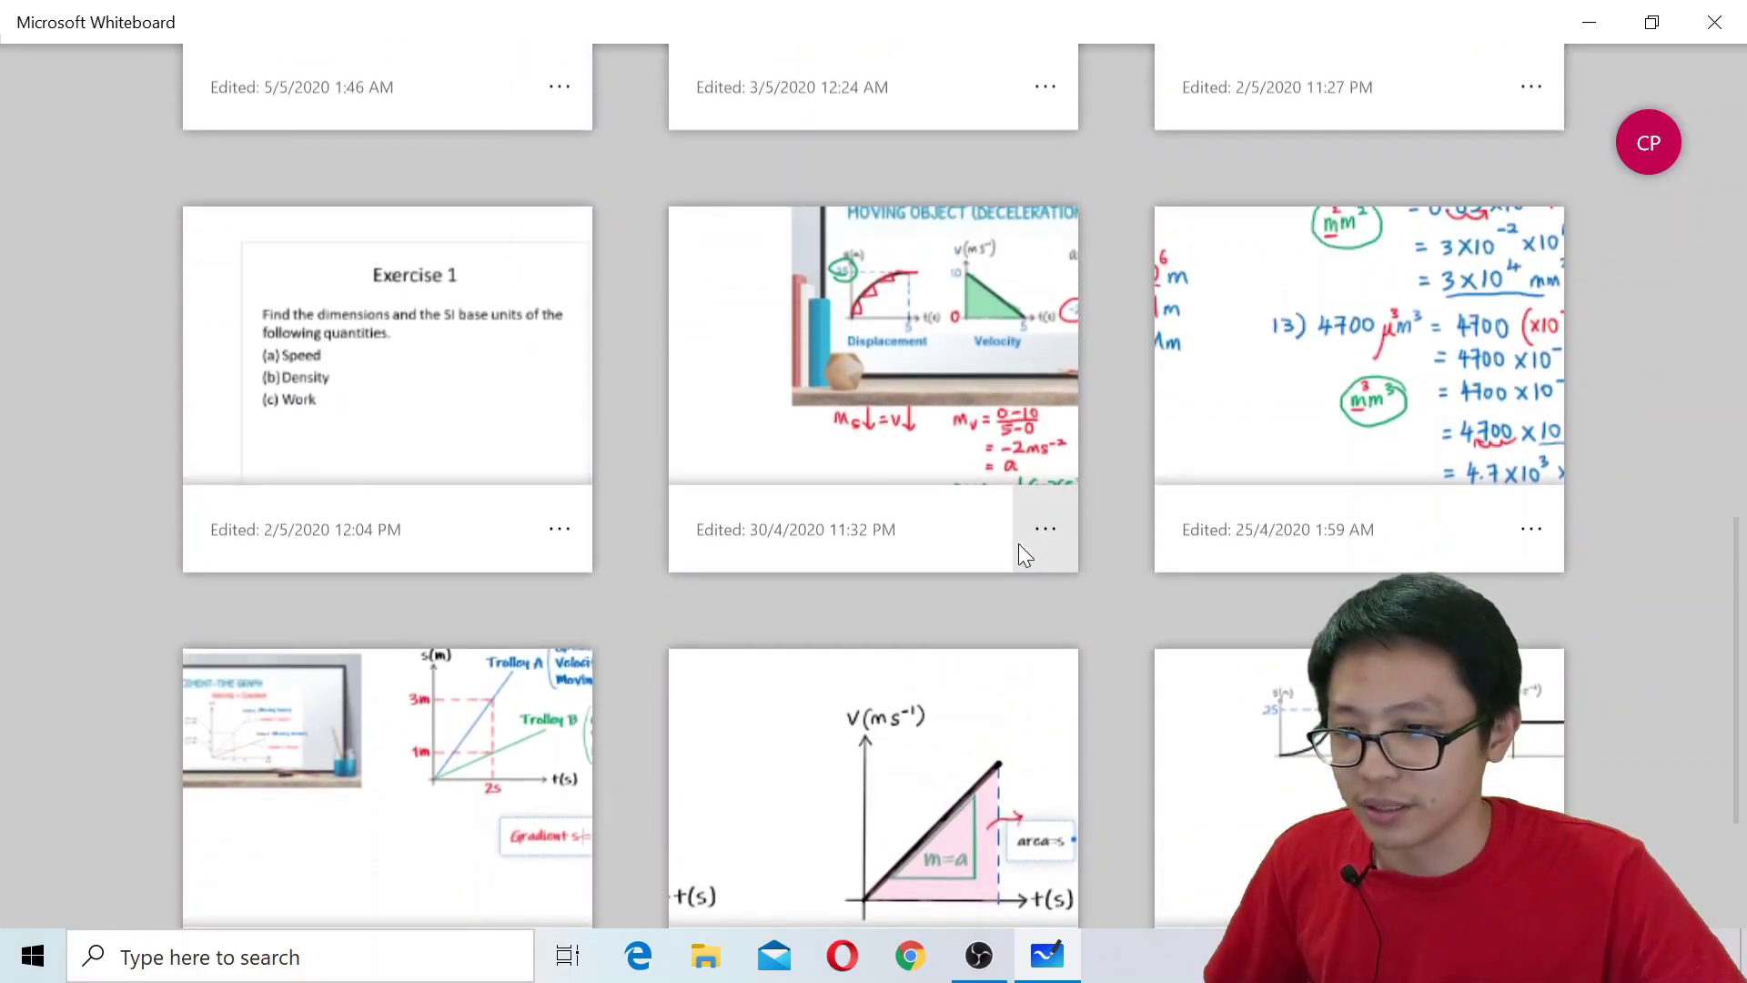
{"action": "scroll", "coordinate": [1000, 565], "scroll_direction": "up", "scroll_amount": 8}
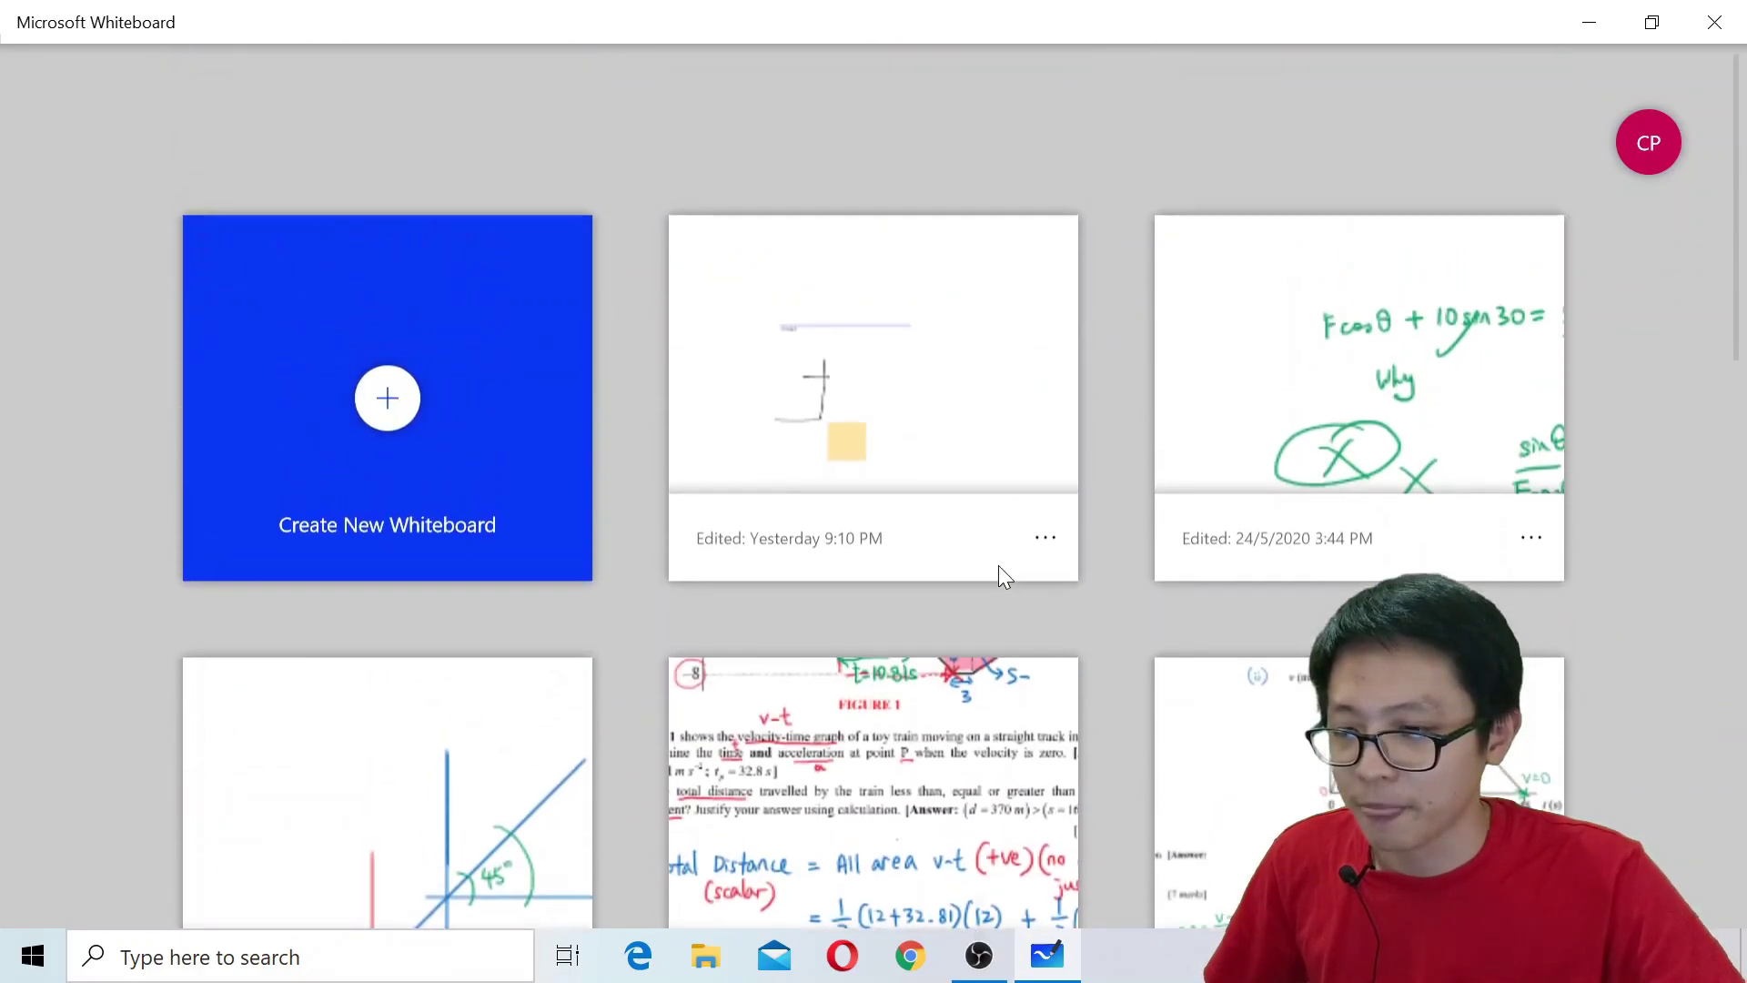
{"action": "scroll", "coordinate": [997, 565], "scroll_direction": "down", "scroll_amount": 2}
{"action": "left_click", "coordinate": [952, 586]}
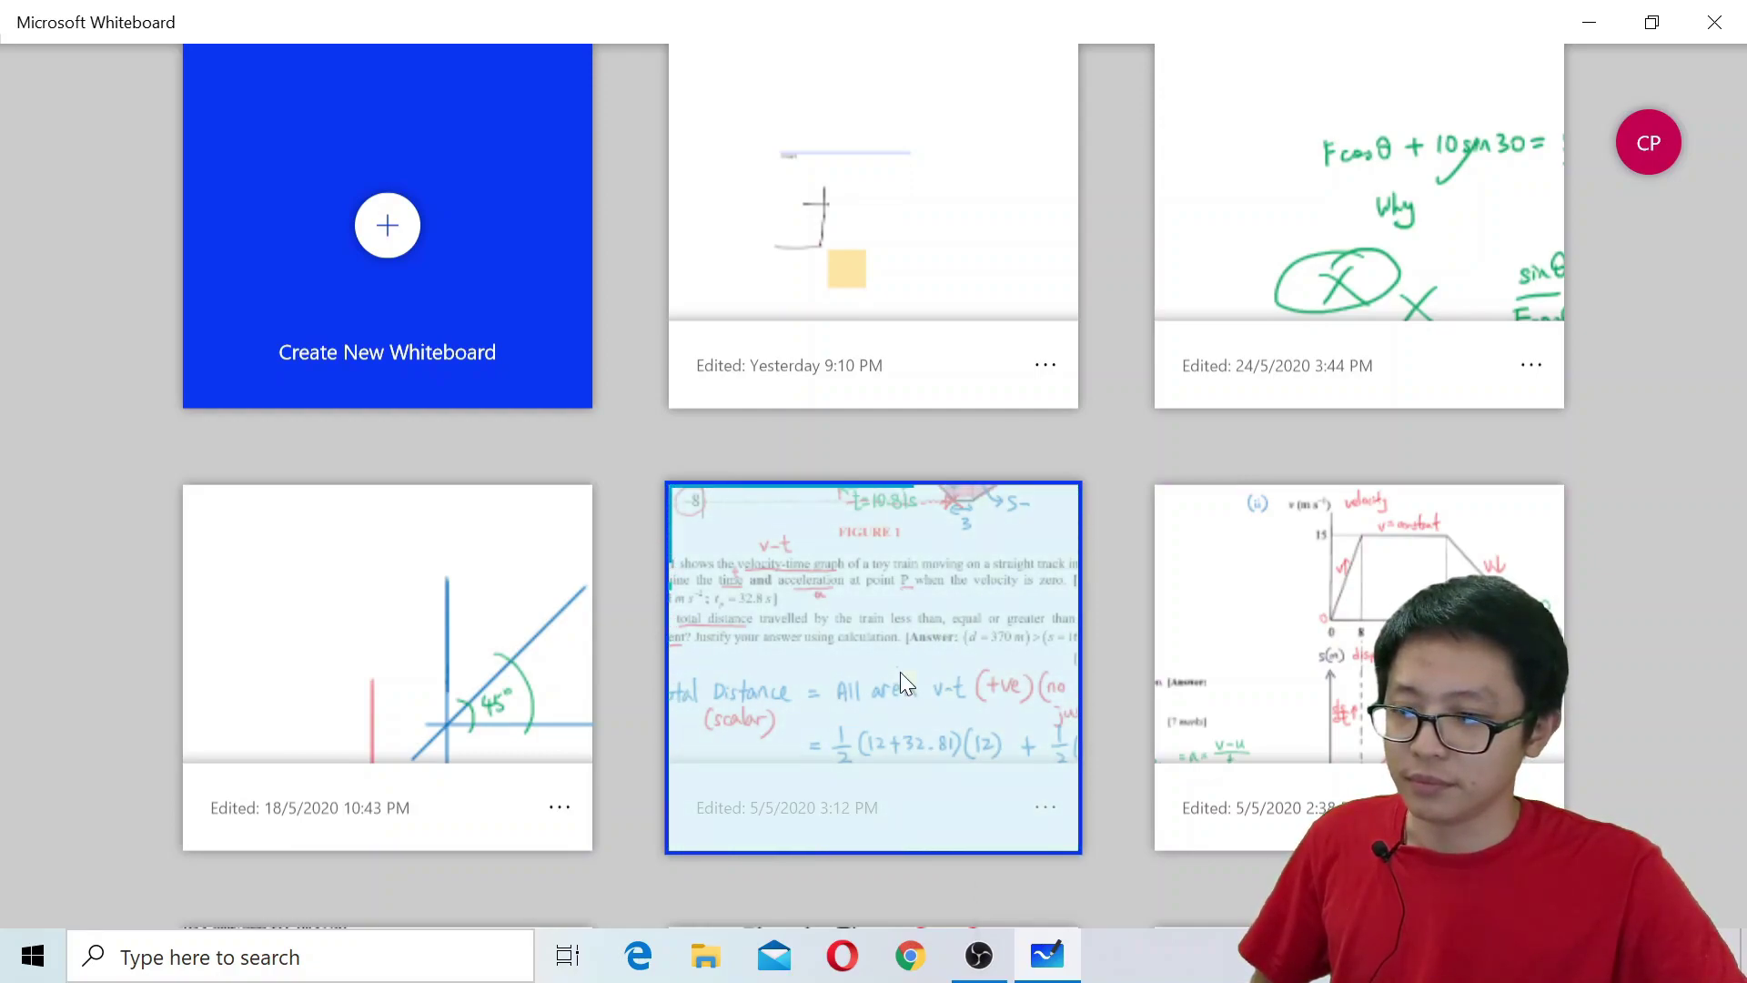
- Create a new blank whiteboard, dismissing the Templates panel, and redo it once more
{"action": "left_click", "coordinate": [419, 222]}
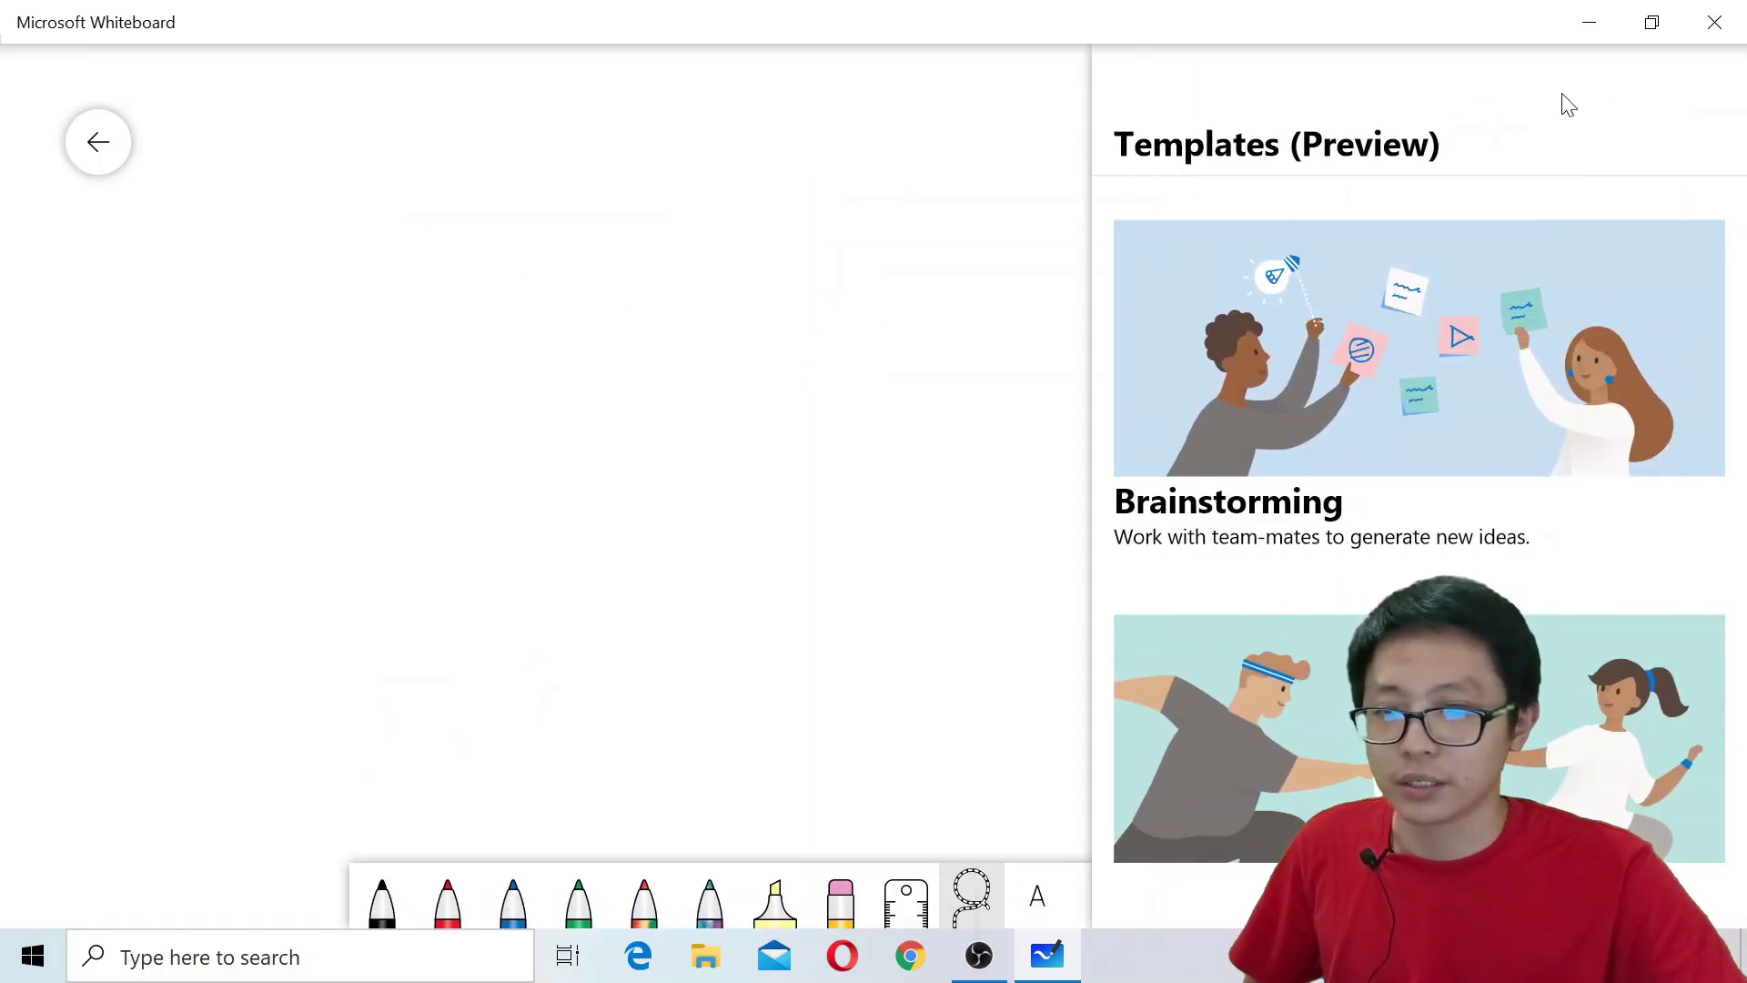
{"action": "left_click", "coordinate": [291, 169]}
{"action": "left_click", "coordinate": [98, 141]}
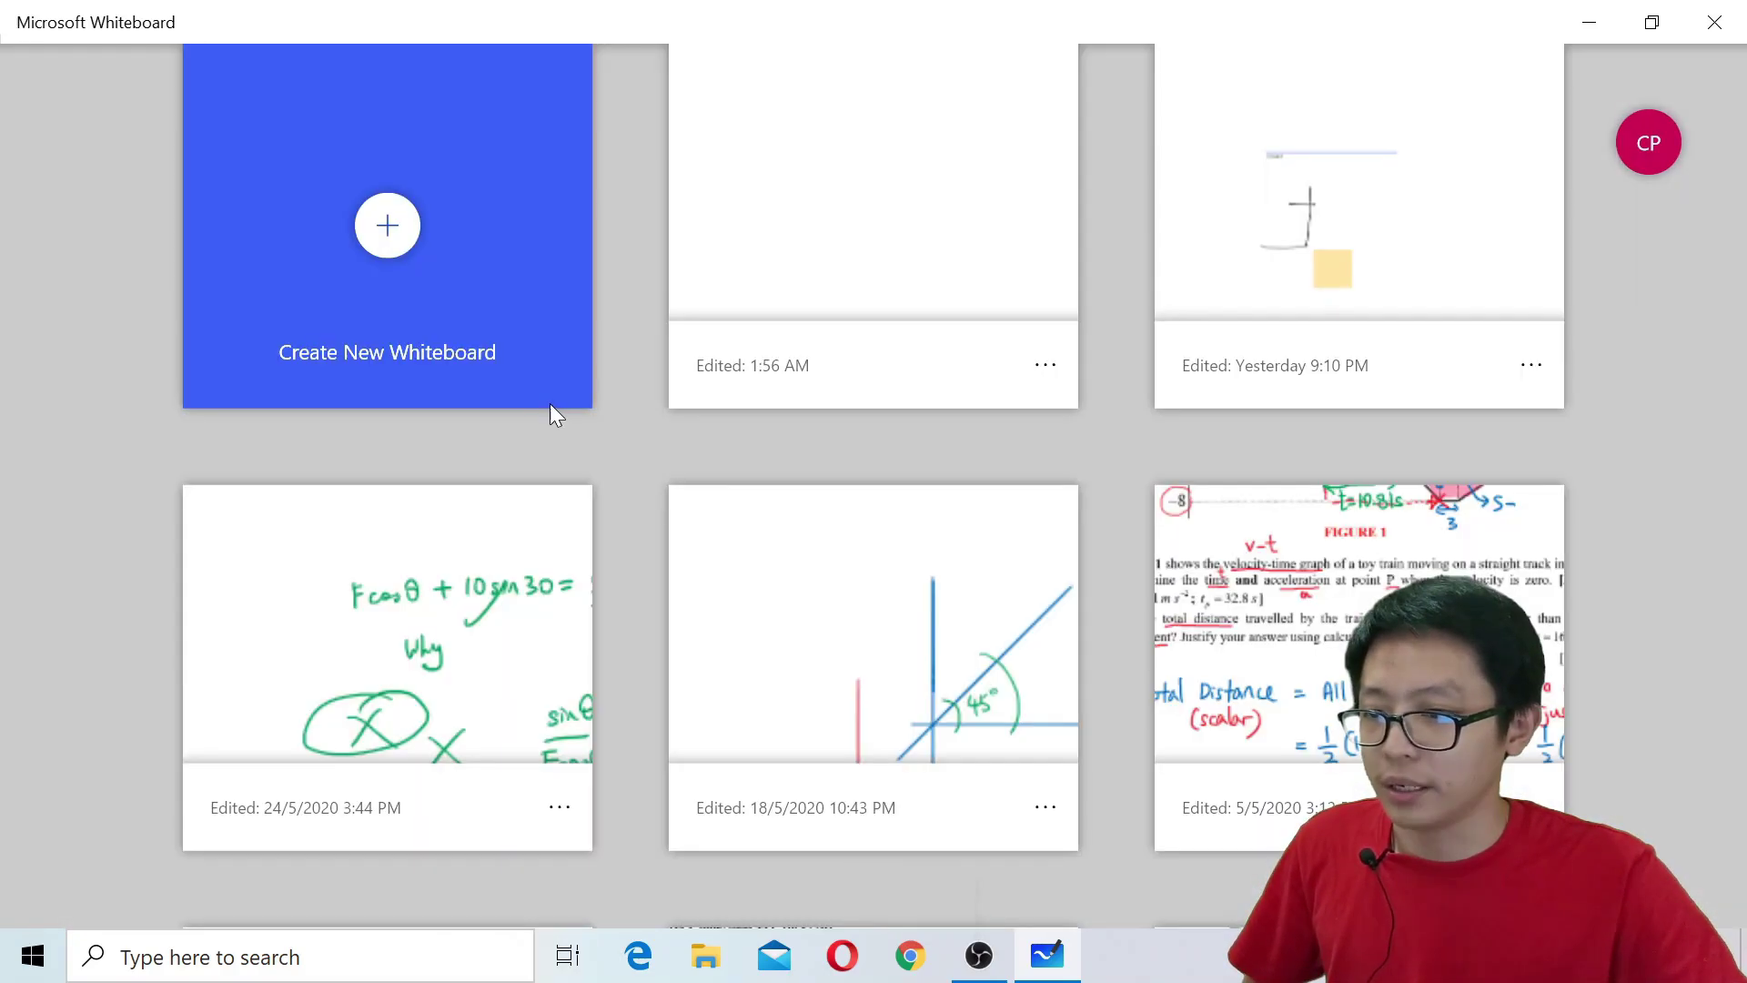
{"action": "left_click", "coordinate": [390, 239]}
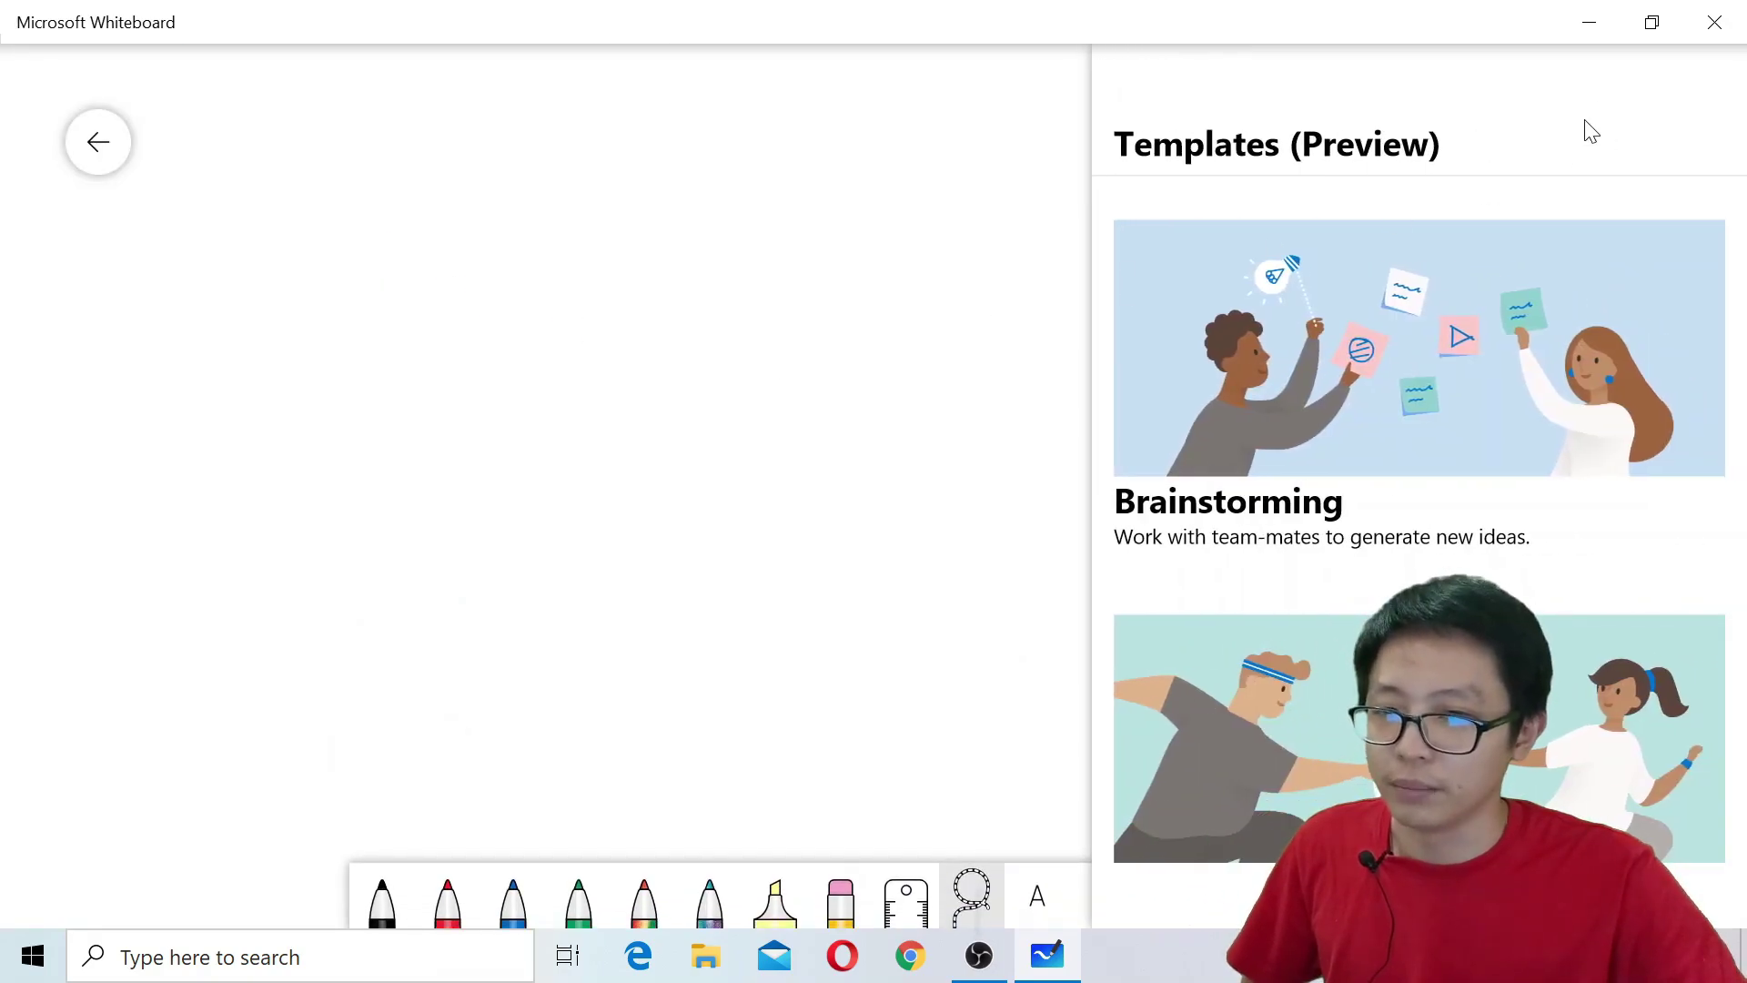
{"action": "left_click", "coordinate": [837, 557]}
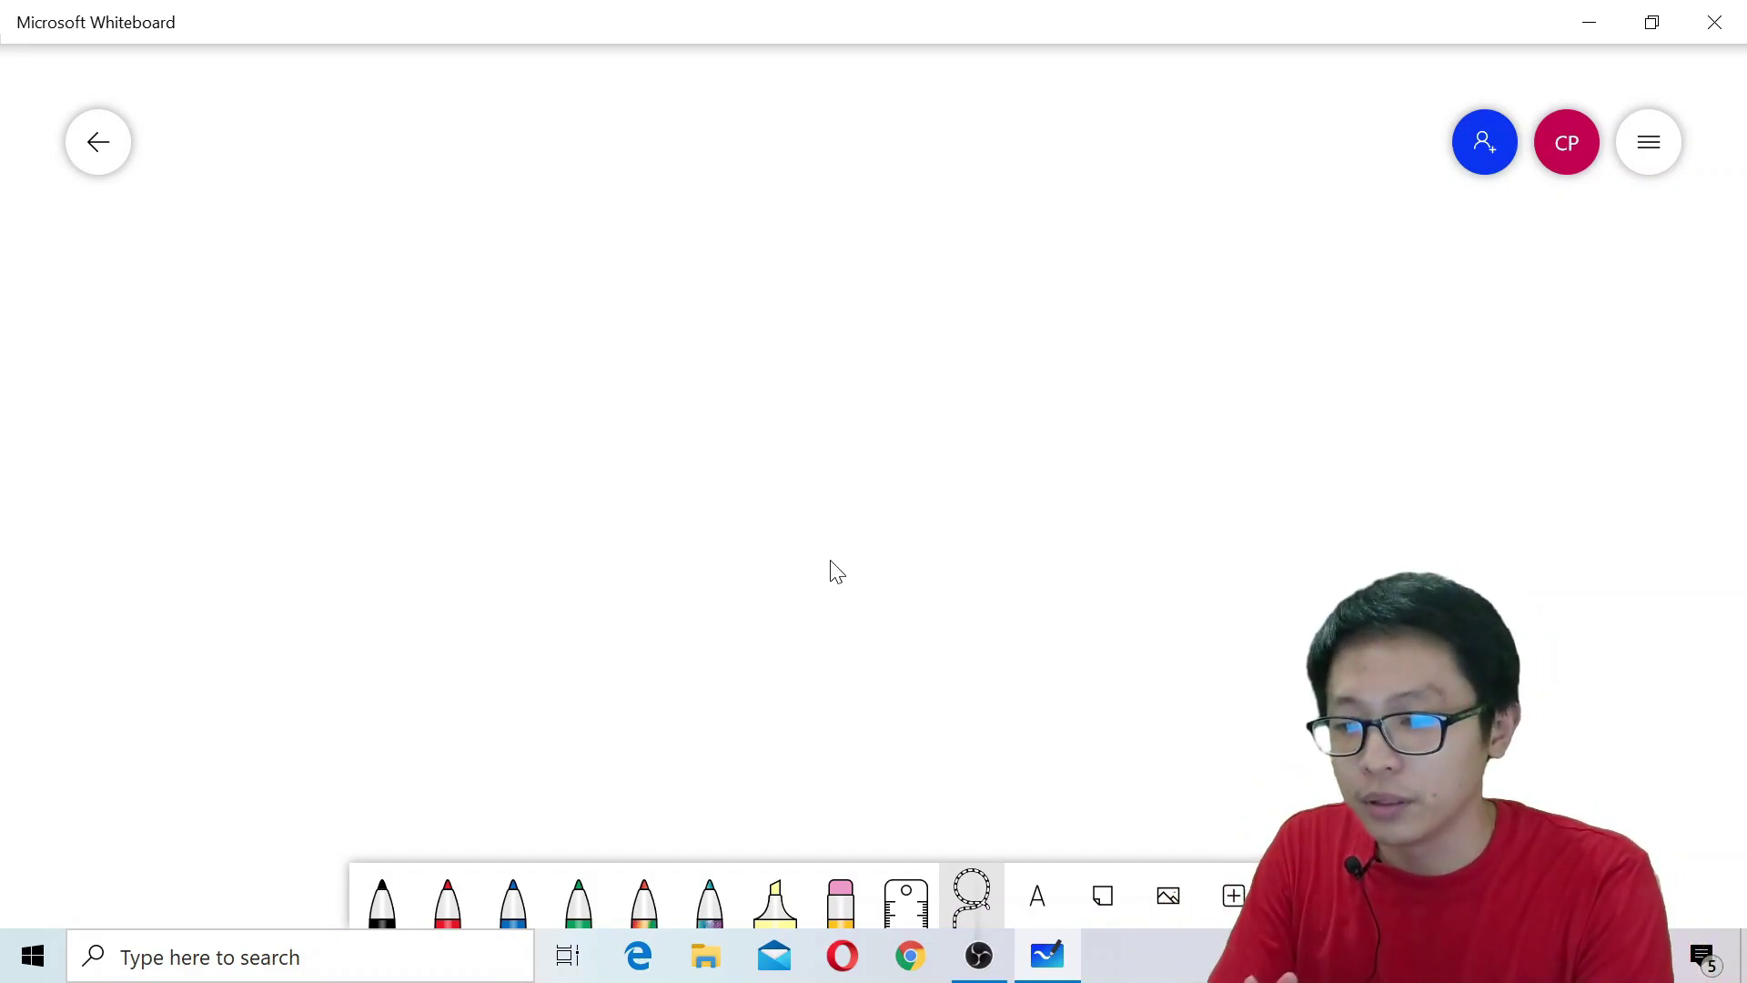
{"action": "scroll", "coordinate": [735, 458], "scroll_direction": "down", "scroll_amount": 6}
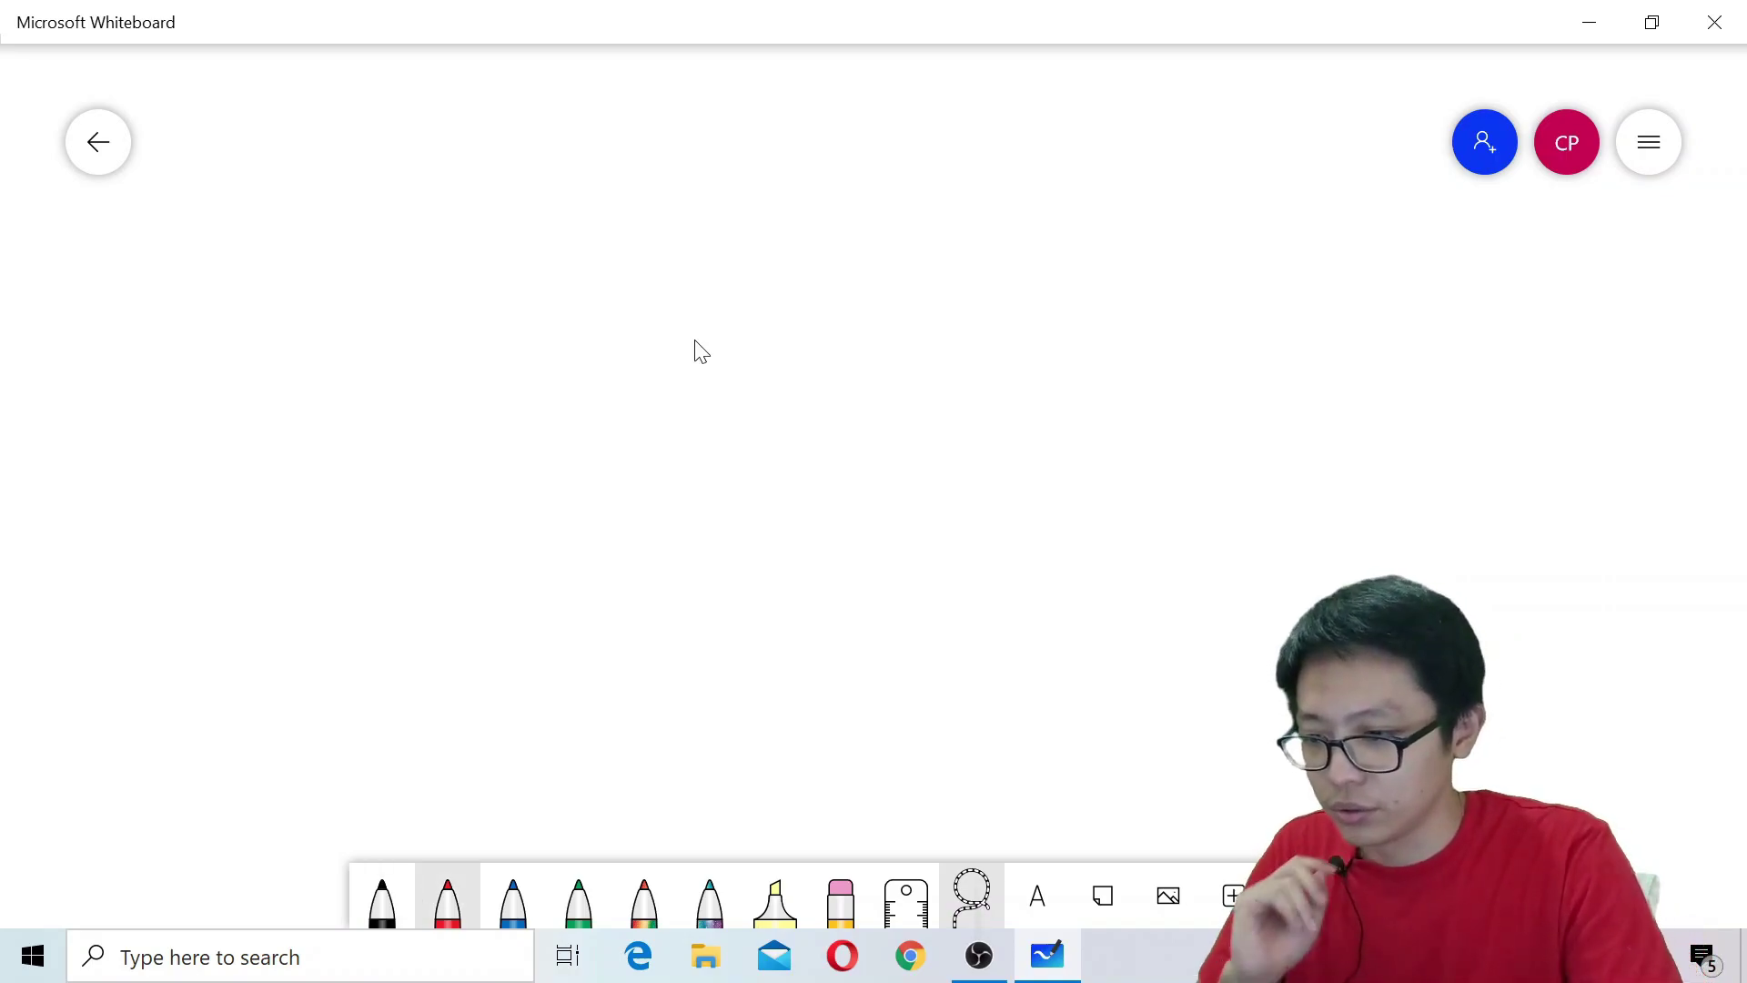
- Select the black pen and try its stroke thicknesses, settling on the medium width
{"action": "left_click", "coordinate": [382, 897]}
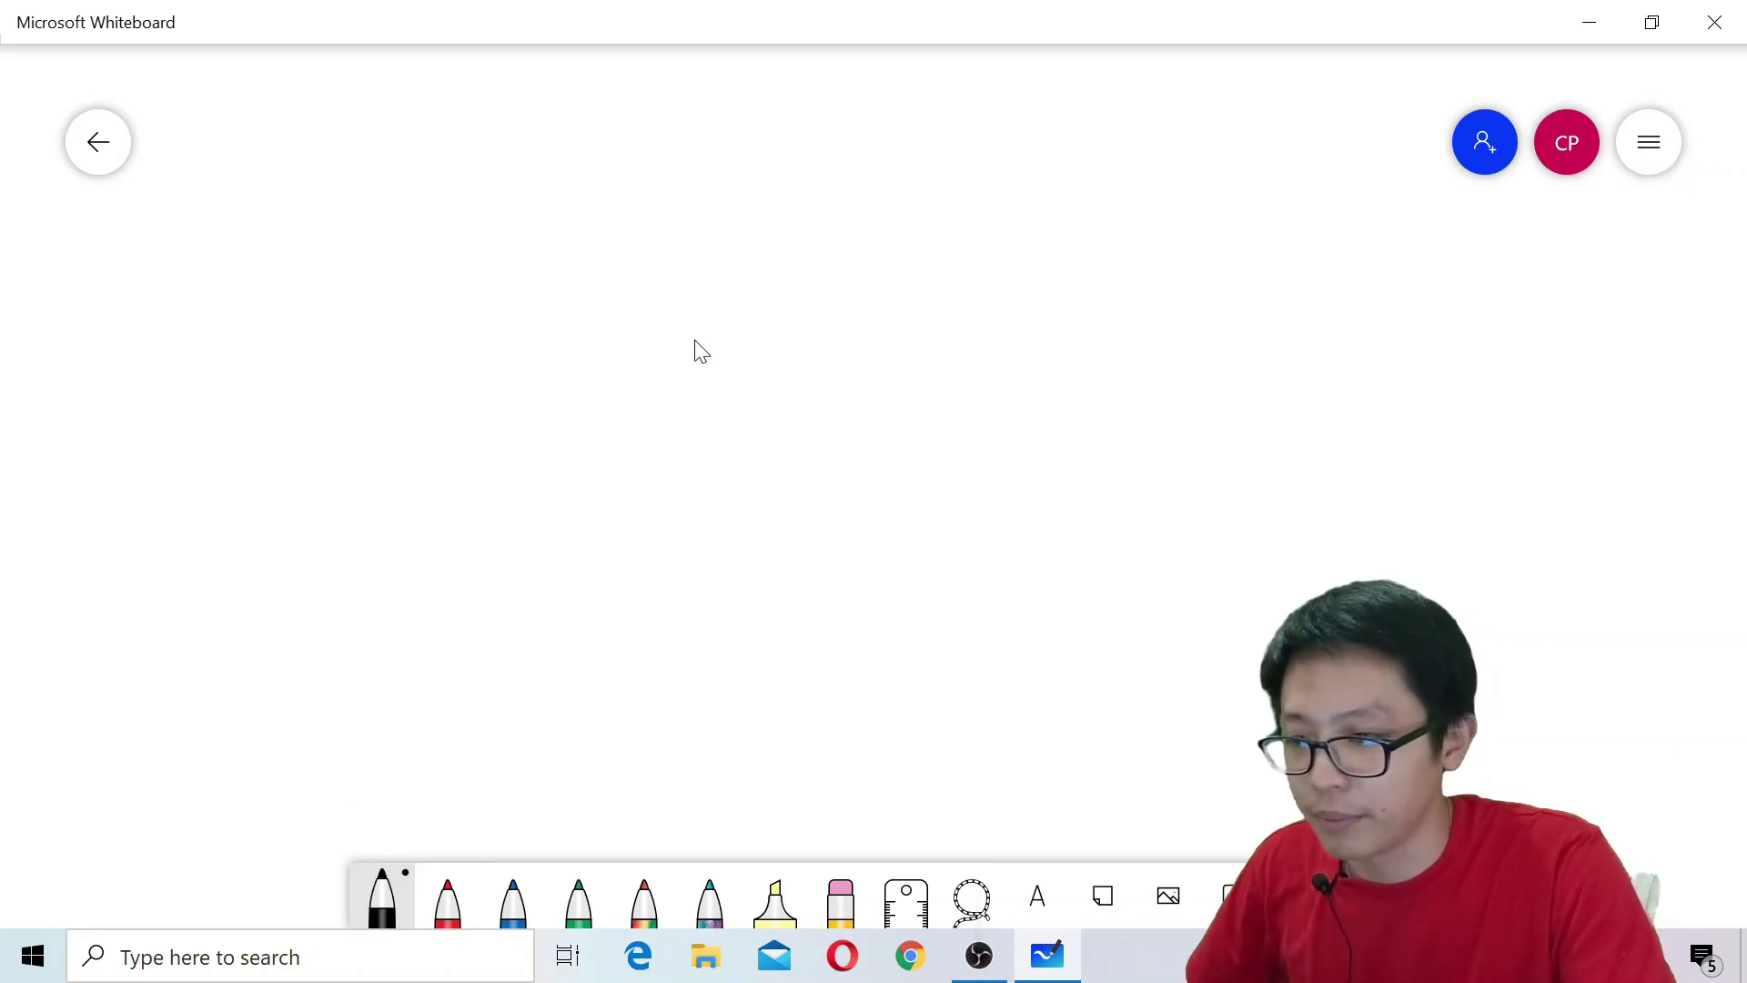
{"action": "left_click", "coordinate": [382, 898]}
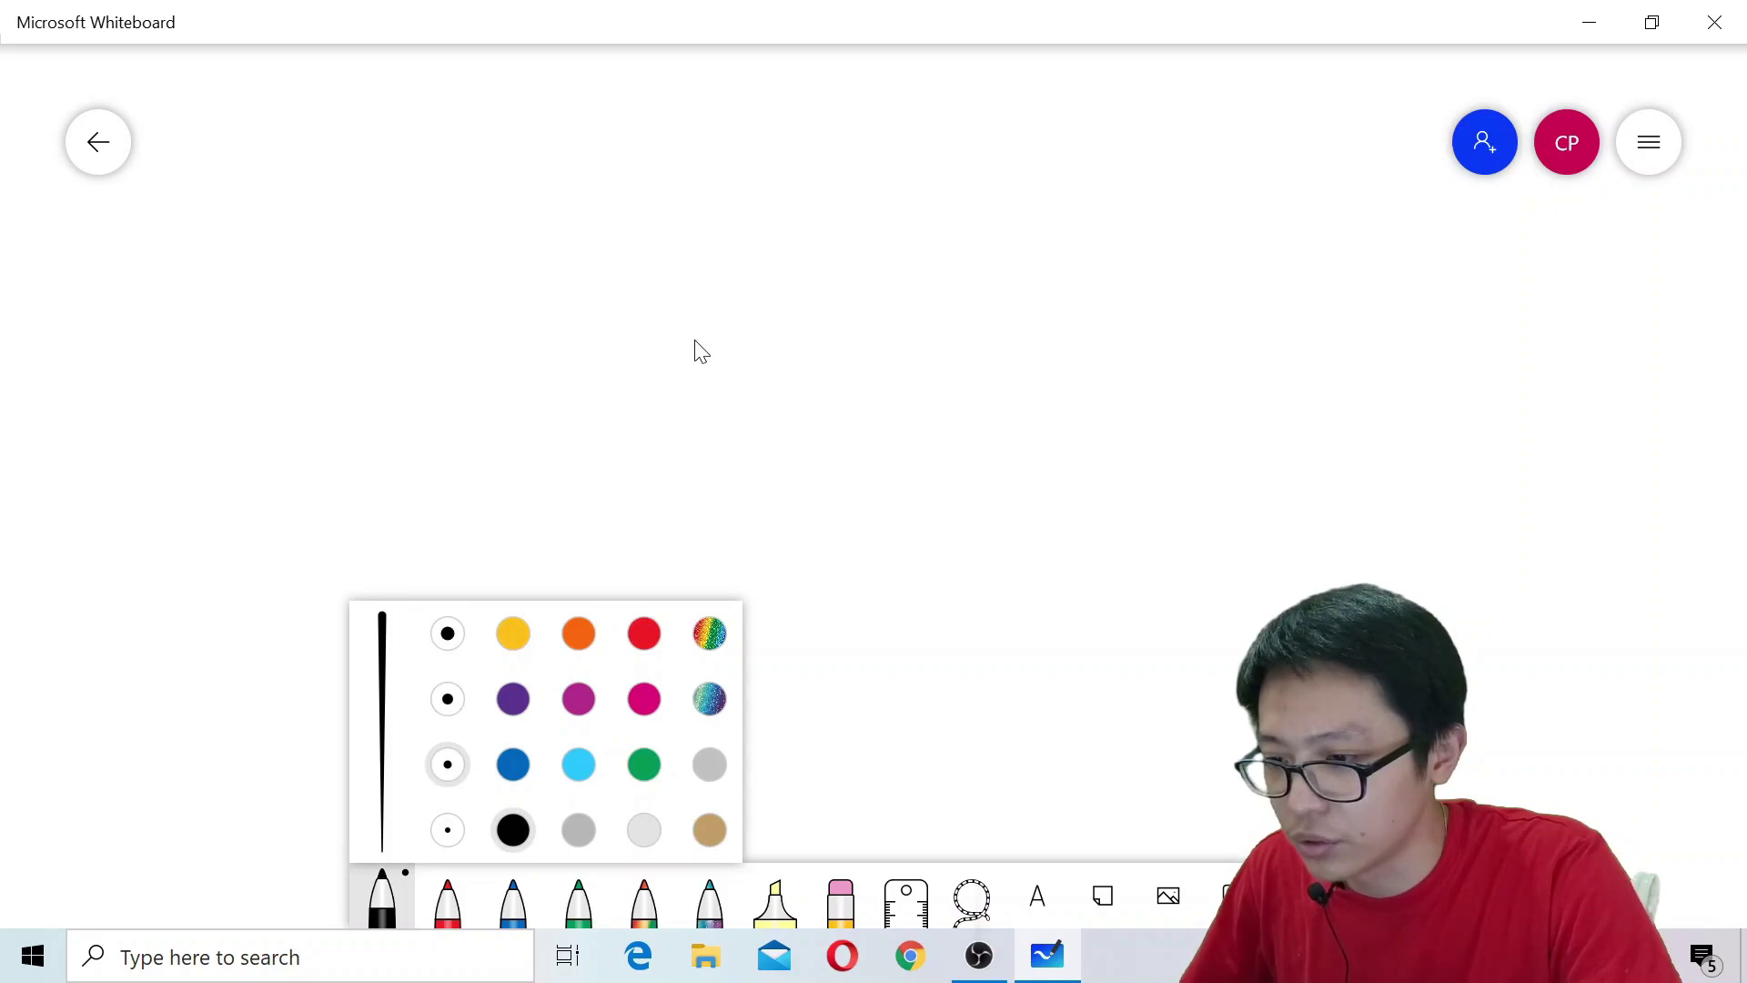
{"action": "left_click", "coordinate": [447, 634]}
{"action": "left_click", "coordinate": [448, 699]}
{"action": "left_click", "coordinate": [448, 764]}
{"action": "left_click", "coordinate": [448, 830]}
{"action": "left_click", "coordinate": [447, 765]}
{"action": "left_click", "coordinate": [447, 698]}
{"action": "left_click", "coordinate": [448, 633]}
{"action": "left_click", "coordinate": [447, 699]}
- Try red and orange ink, then set the pen colour back to black
{"action": "left_click", "coordinate": [644, 634]}
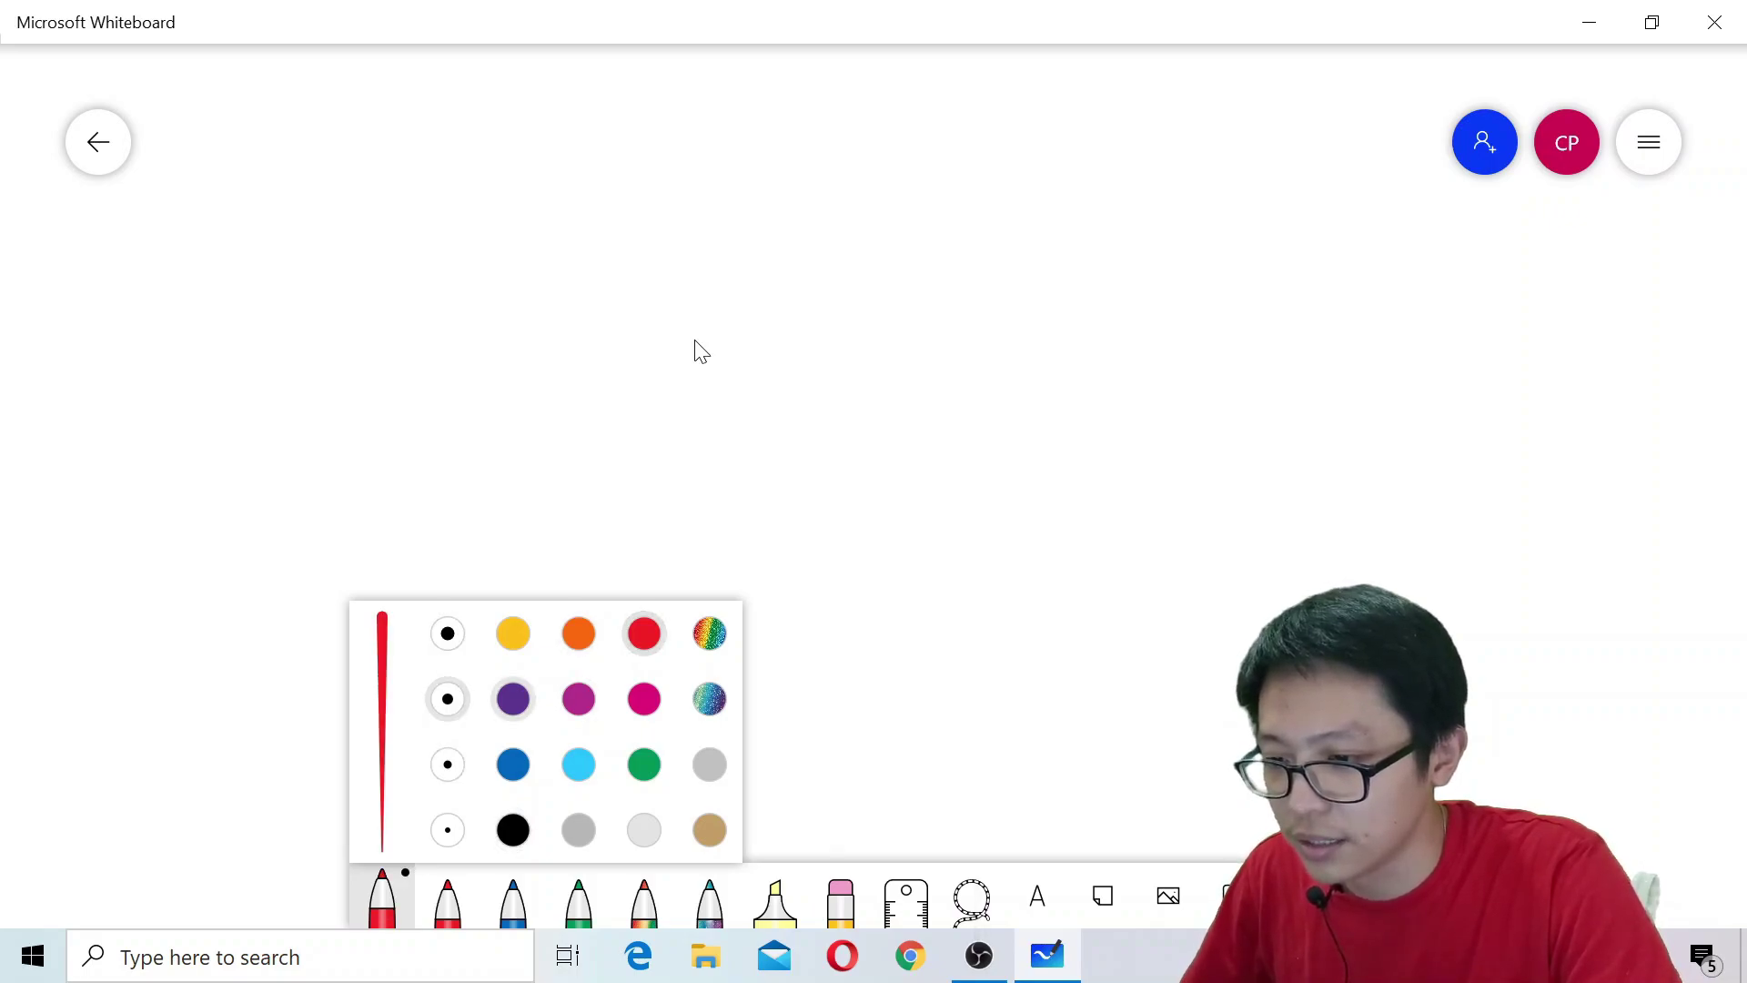
{"action": "left_click", "coordinate": [579, 634]}
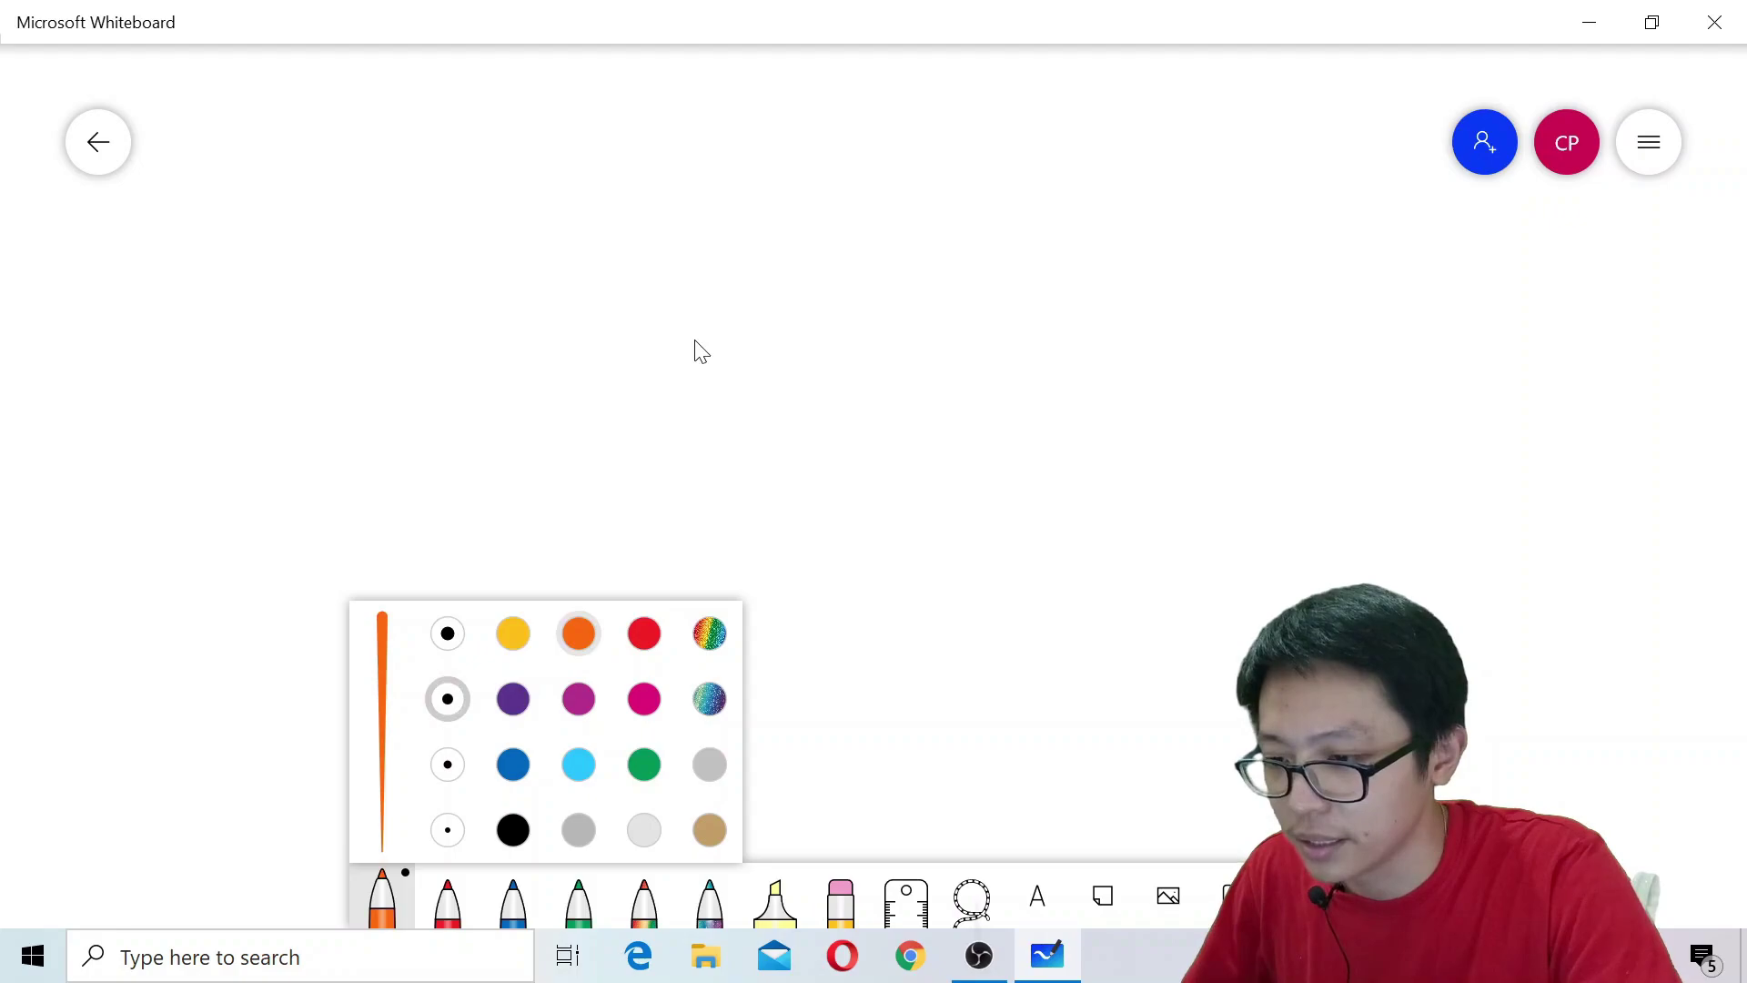
{"action": "left_click", "coordinate": [513, 829]}
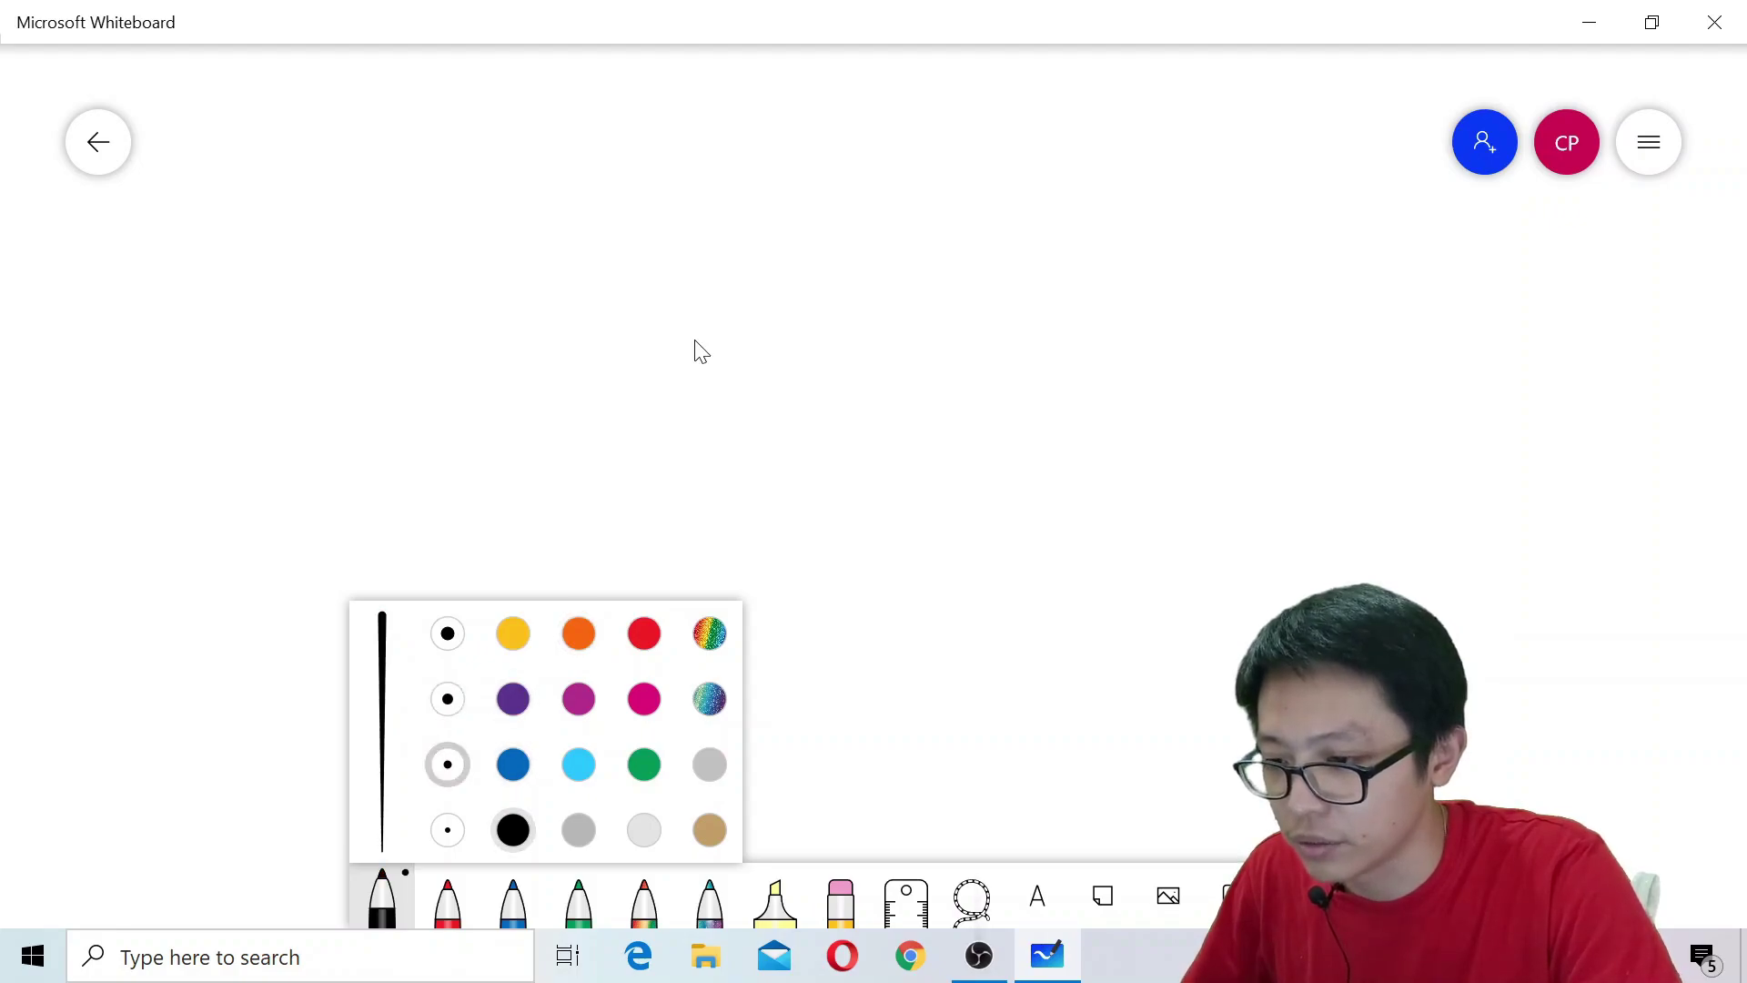
{"action": "left_click", "coordinate": [598, 360]}
- Handwrite 'y = ax + c' and 'x² + y² = 2z' in black, then pick the red pen
{"action": "left_click_drag", "start_coordinate": [335, 293], "coordinate": [388, 370]}
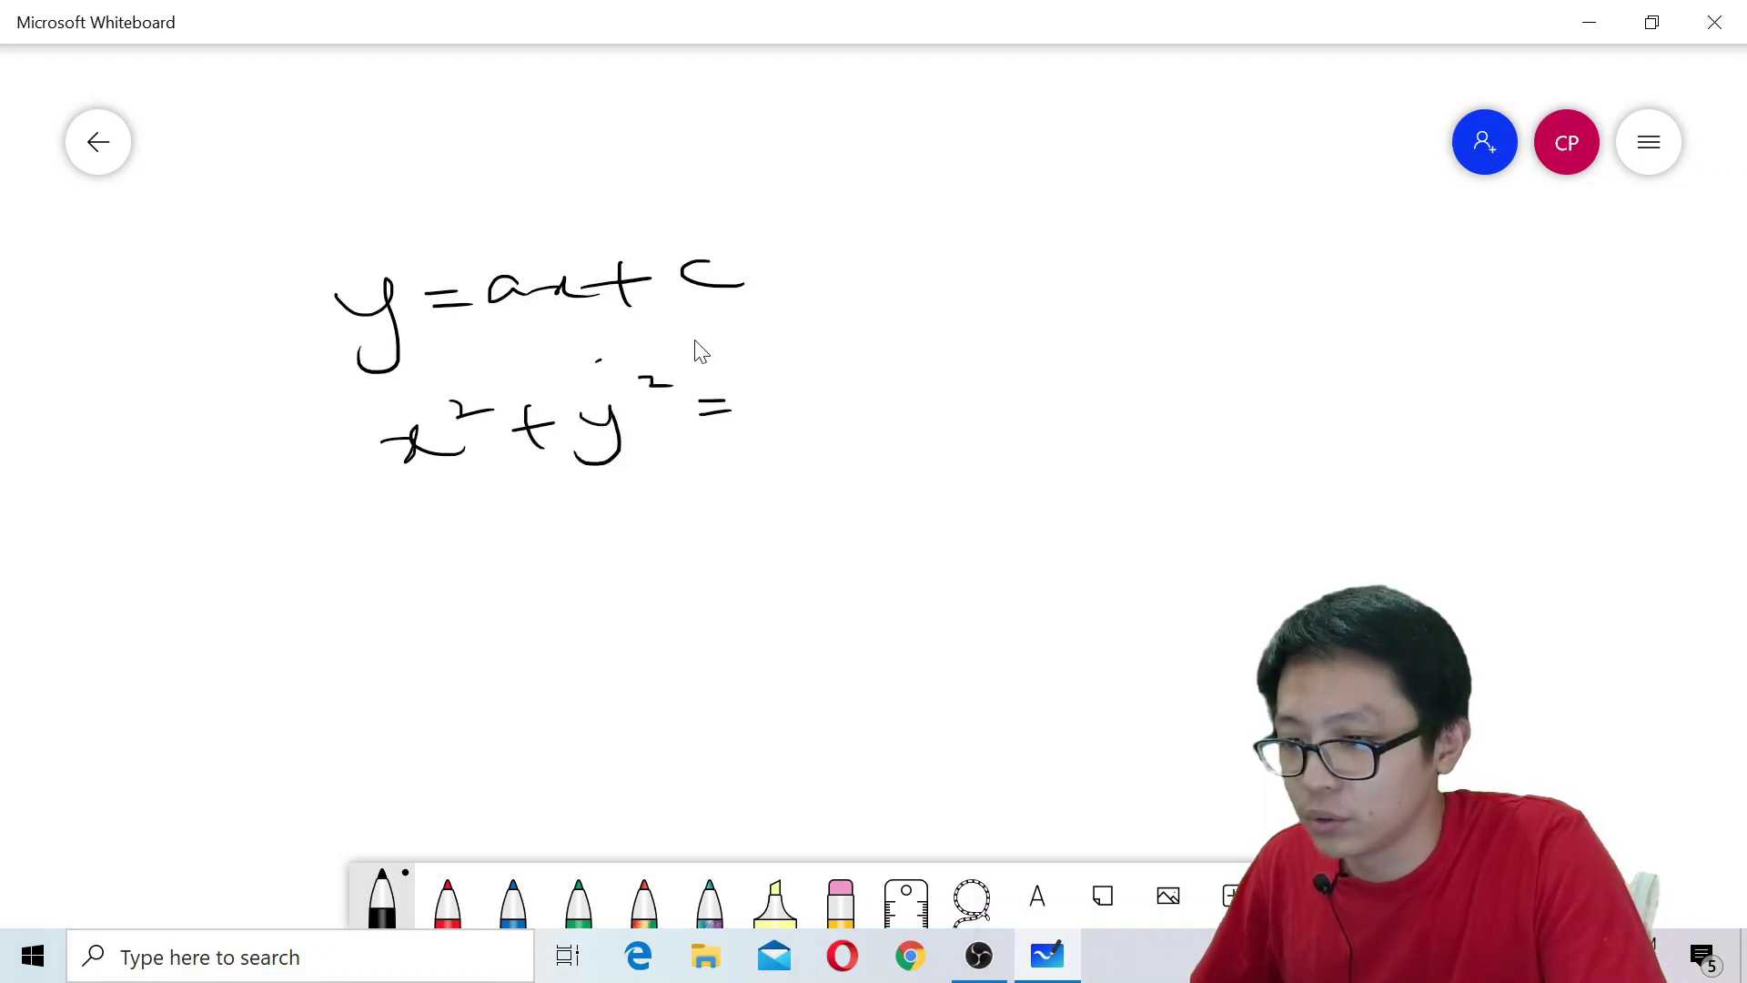
{"action": "mouse_move", "coordinate": [738, 392]}
{"action": "left_mouse_down"}
{"action": "mouse_move", "coordinate": [775, 393]}
{"action": "mouse_move", "coordinate": [790, 425]}
{"action": "left_mouse_up"}
{"action": "mouse_move", "coordinate": [795, 407]}
{"action": "left_mouse_down"}
{"action": "mouse_move", "coordinate": [847, 430]}
{"action": "mouse_move", "coordinate": [846, 416]}
{"action": "left_mouse_up"}
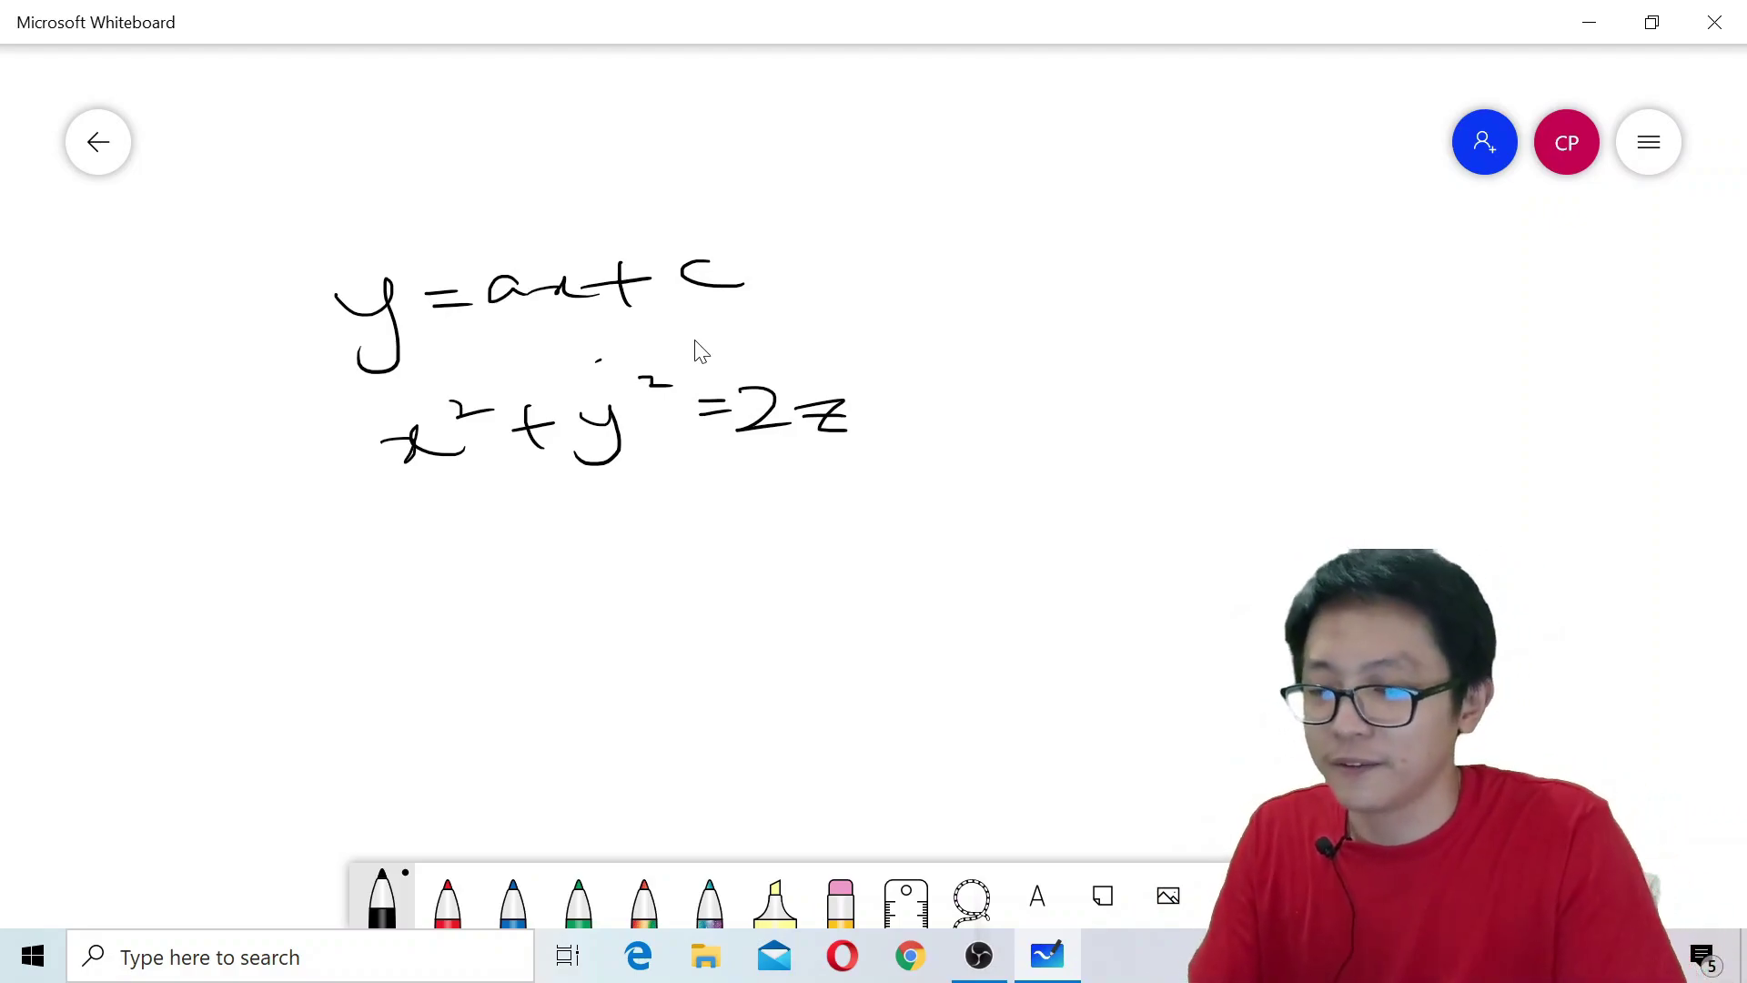
{"action": "left_click", "coordinate": [447, 896]}
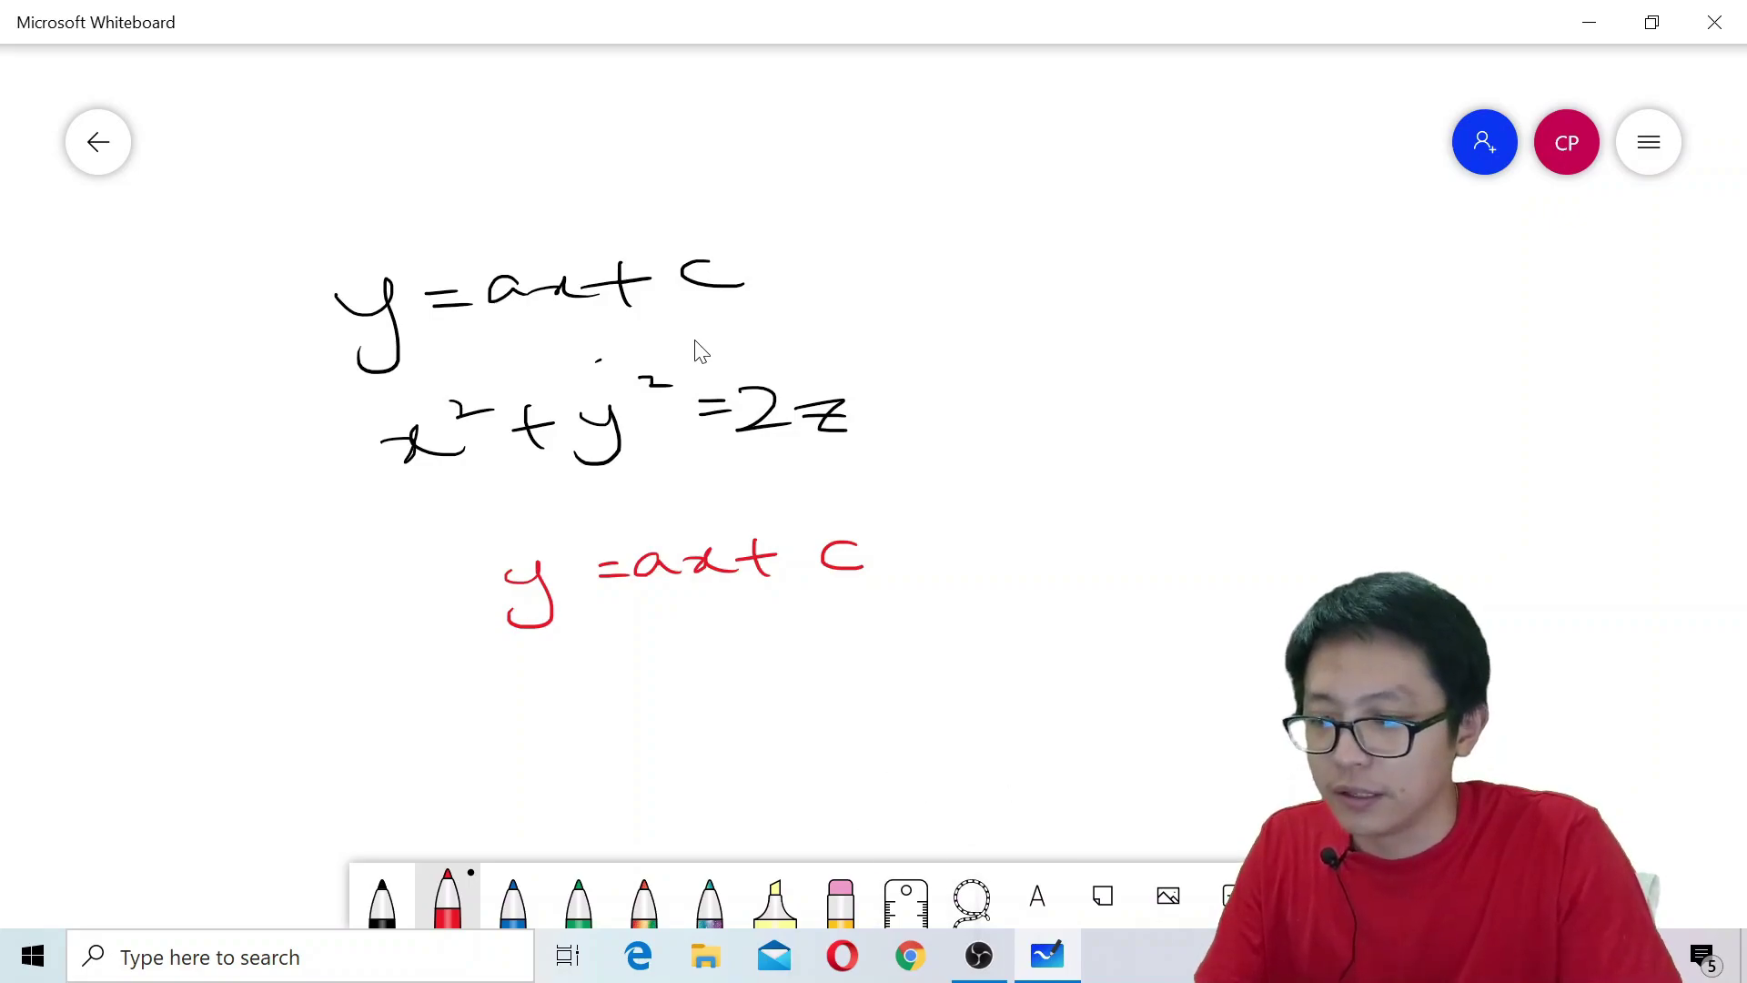
- Highlight the red equation with the thickest yellow highlighter, then erase all the ink
{"action": "left_click", "coordinate": [775, 896]}
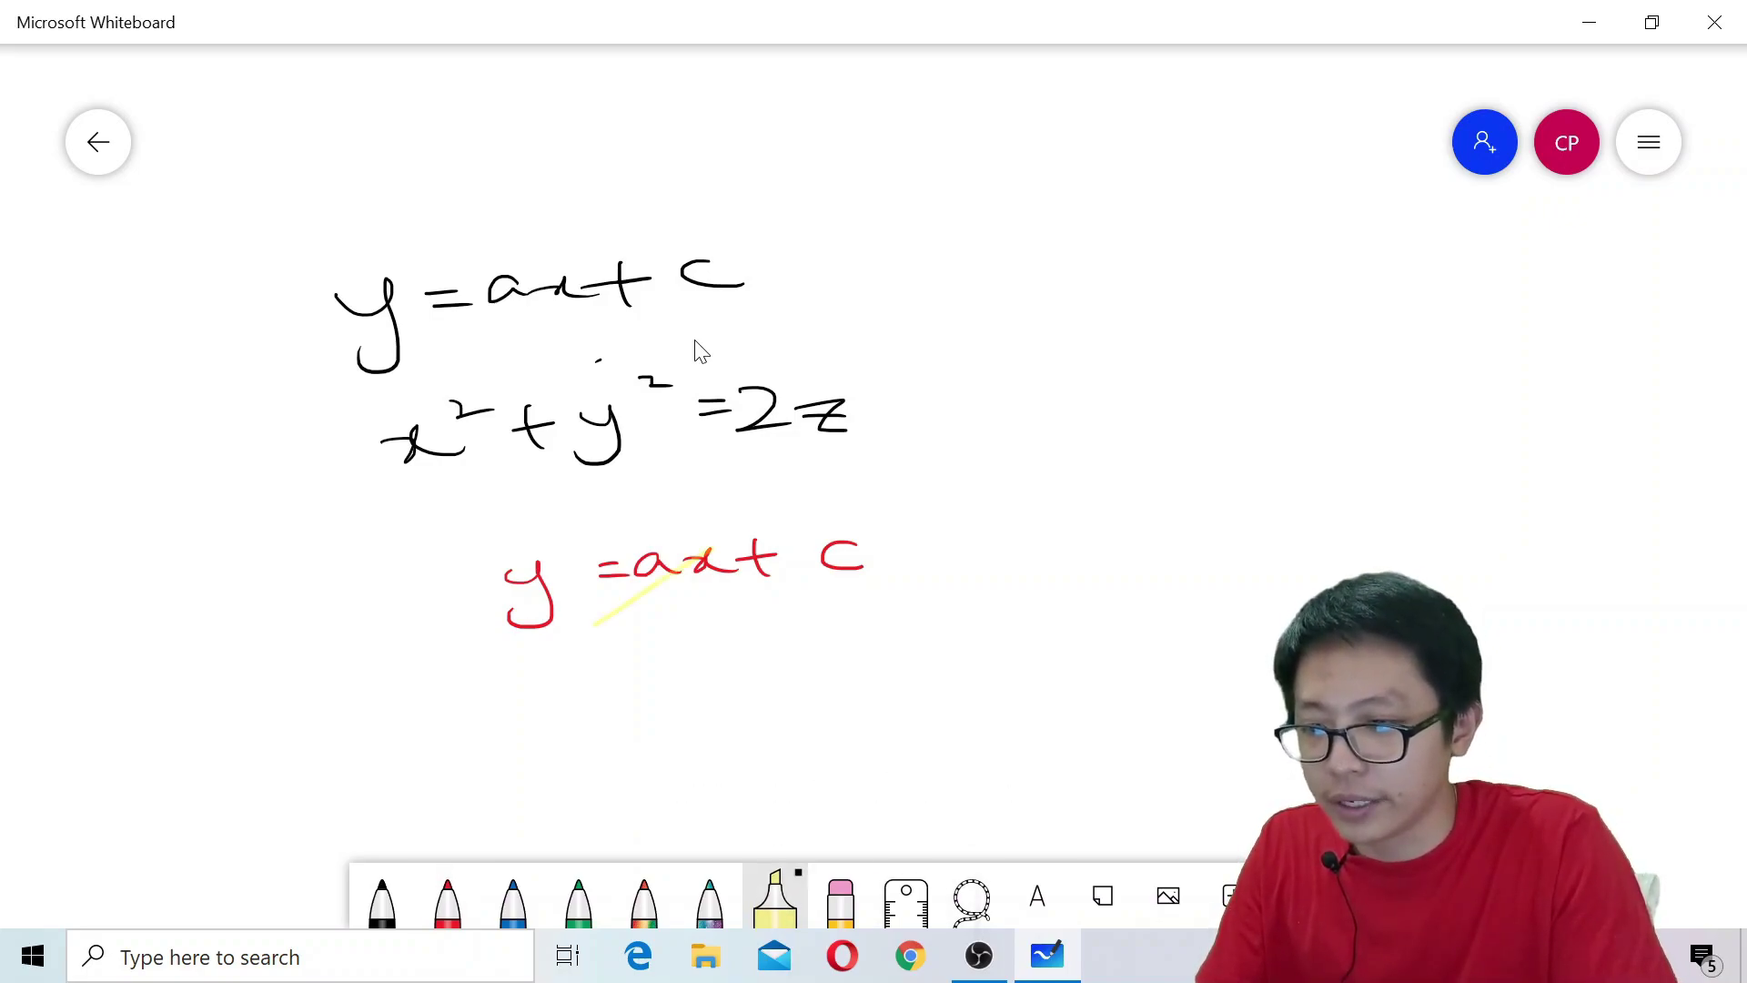
{"action": "left_click", "coordinate": [778, 900]}
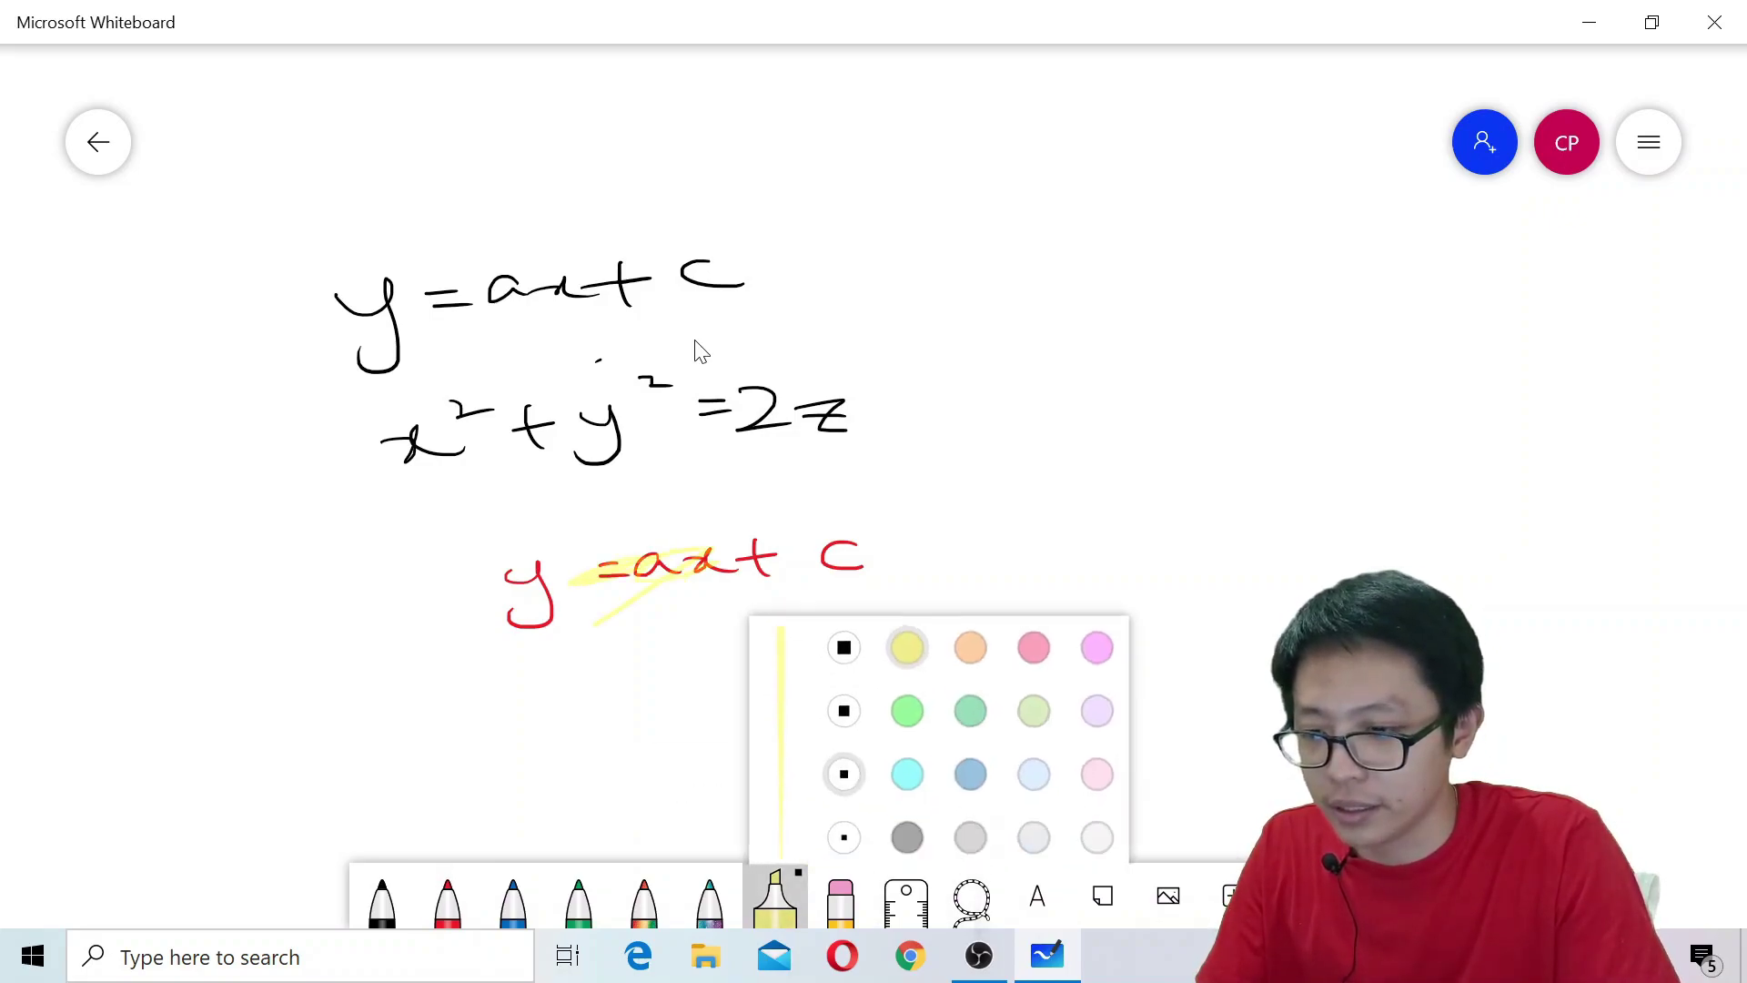
{"action": "left_click", "coordinate": [841, 633]}
{"action": "left_click", "coordinate": [928, 526]}
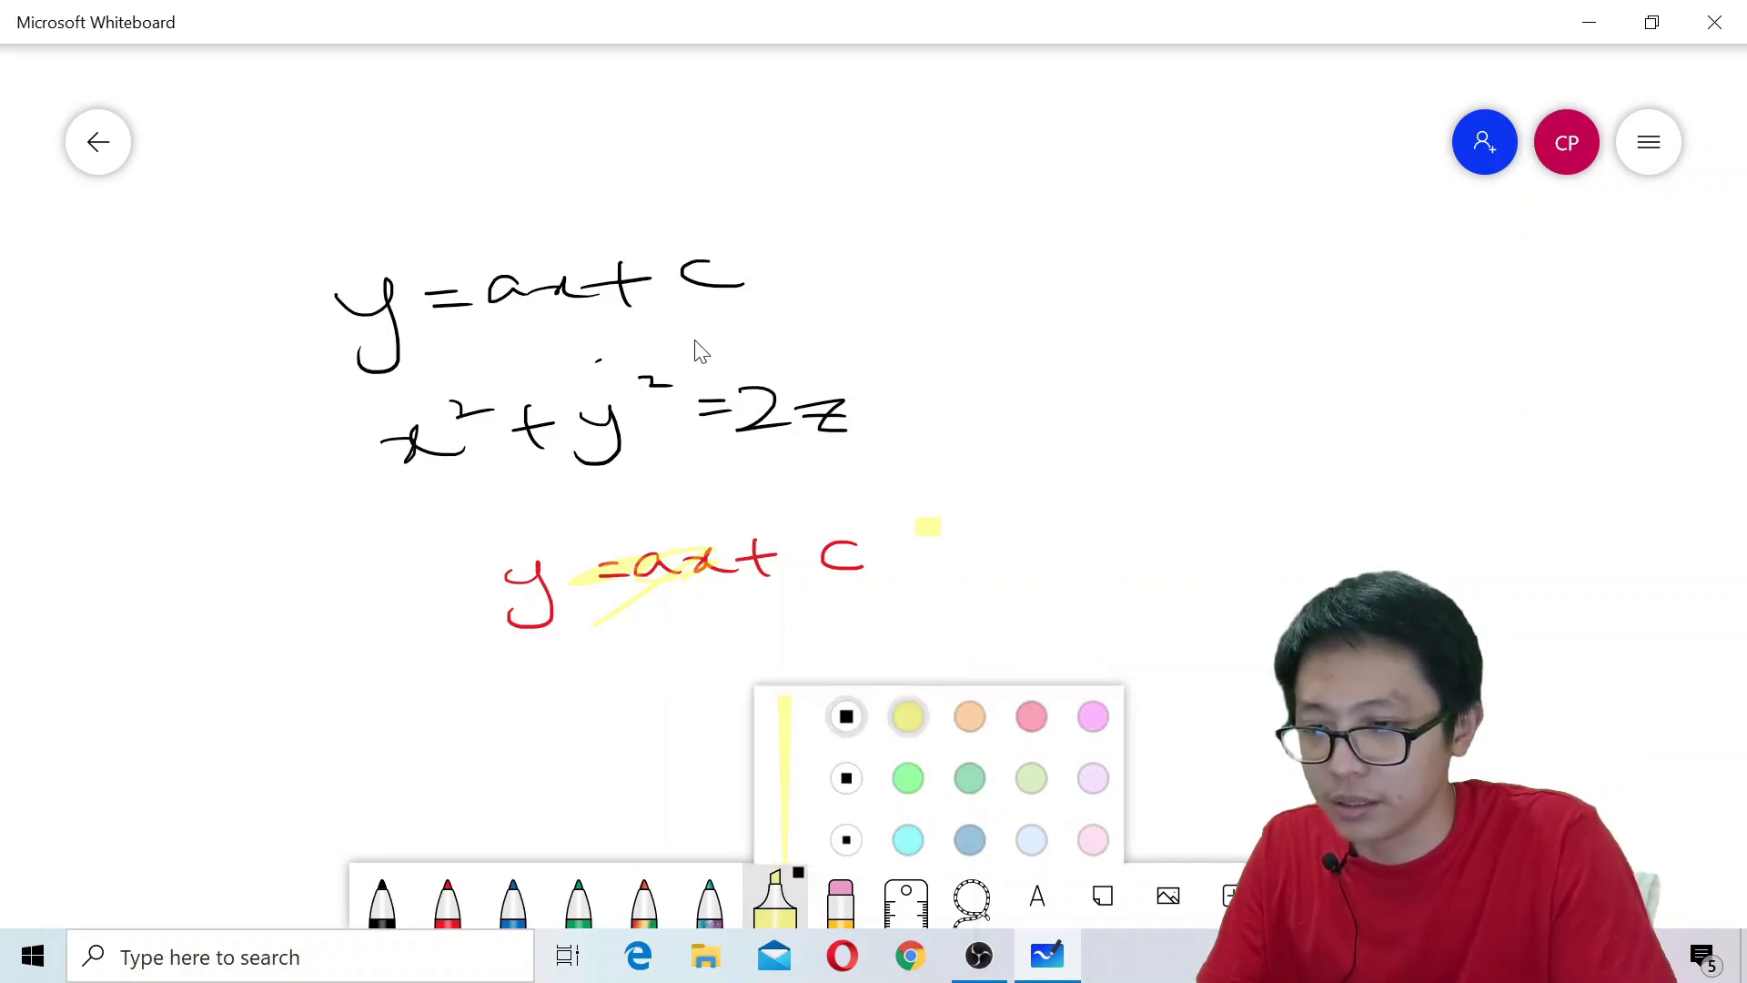
{"action": "mouse_move", "coordinate": [797, 524]}
{"action": "left_mouse_down"}
{"action": "mouse_move", "coordinate": [769, 579]}
{"action": "mouse_move", "coordinate": [869, 552]}
{"action": "mouse_move", "coordinate": [546, 557]}
{"action": "mouse_move", "coordinate": [628, 572]}
{"action": "left_mouse_up"}
{"action": "left_click", "coordinate": [841, 897]}
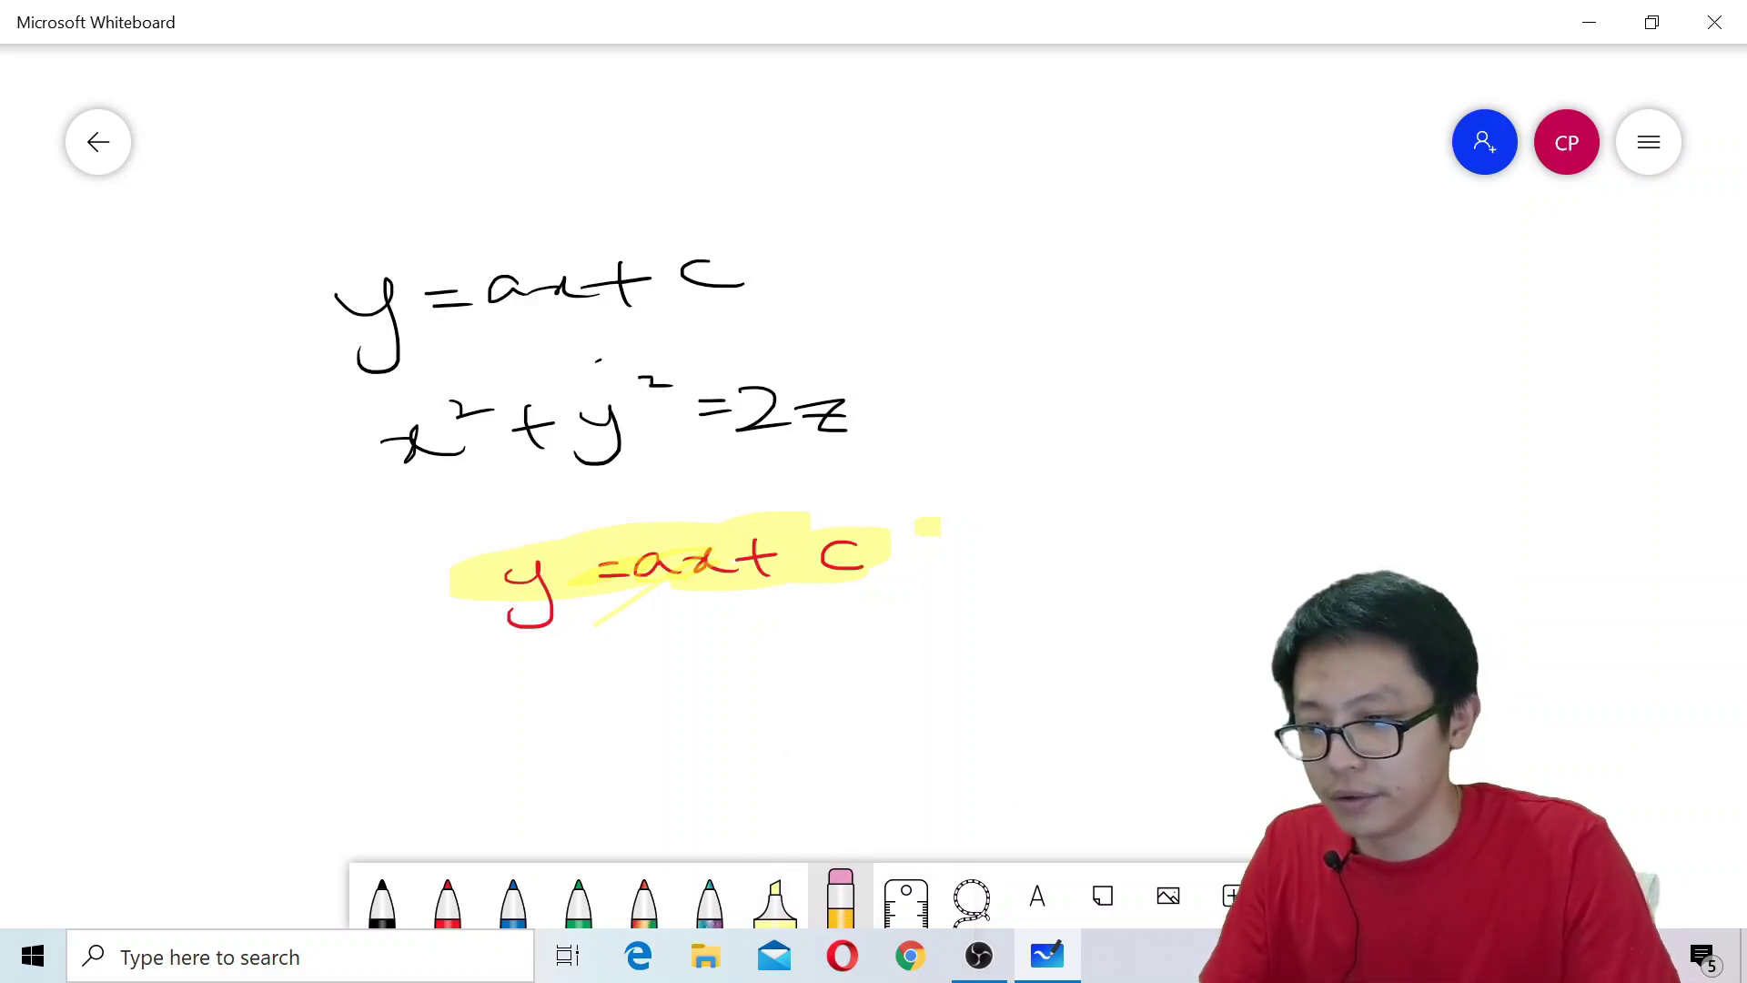
{"action": "mouse_move", "coordinate": [910, 533]}
{"action": "left_mouse_down"}
{"action": "mouse_move", "coordinate": [624, 565]}
{"action": "mouse_move", "coordinate": [511, 542]}
{"action": "mouse_move", "coordinate": [558, 363]}
{"action": "mouse_move", "coordinate": [451, 394]}
{"action": "left_mouse_up"}
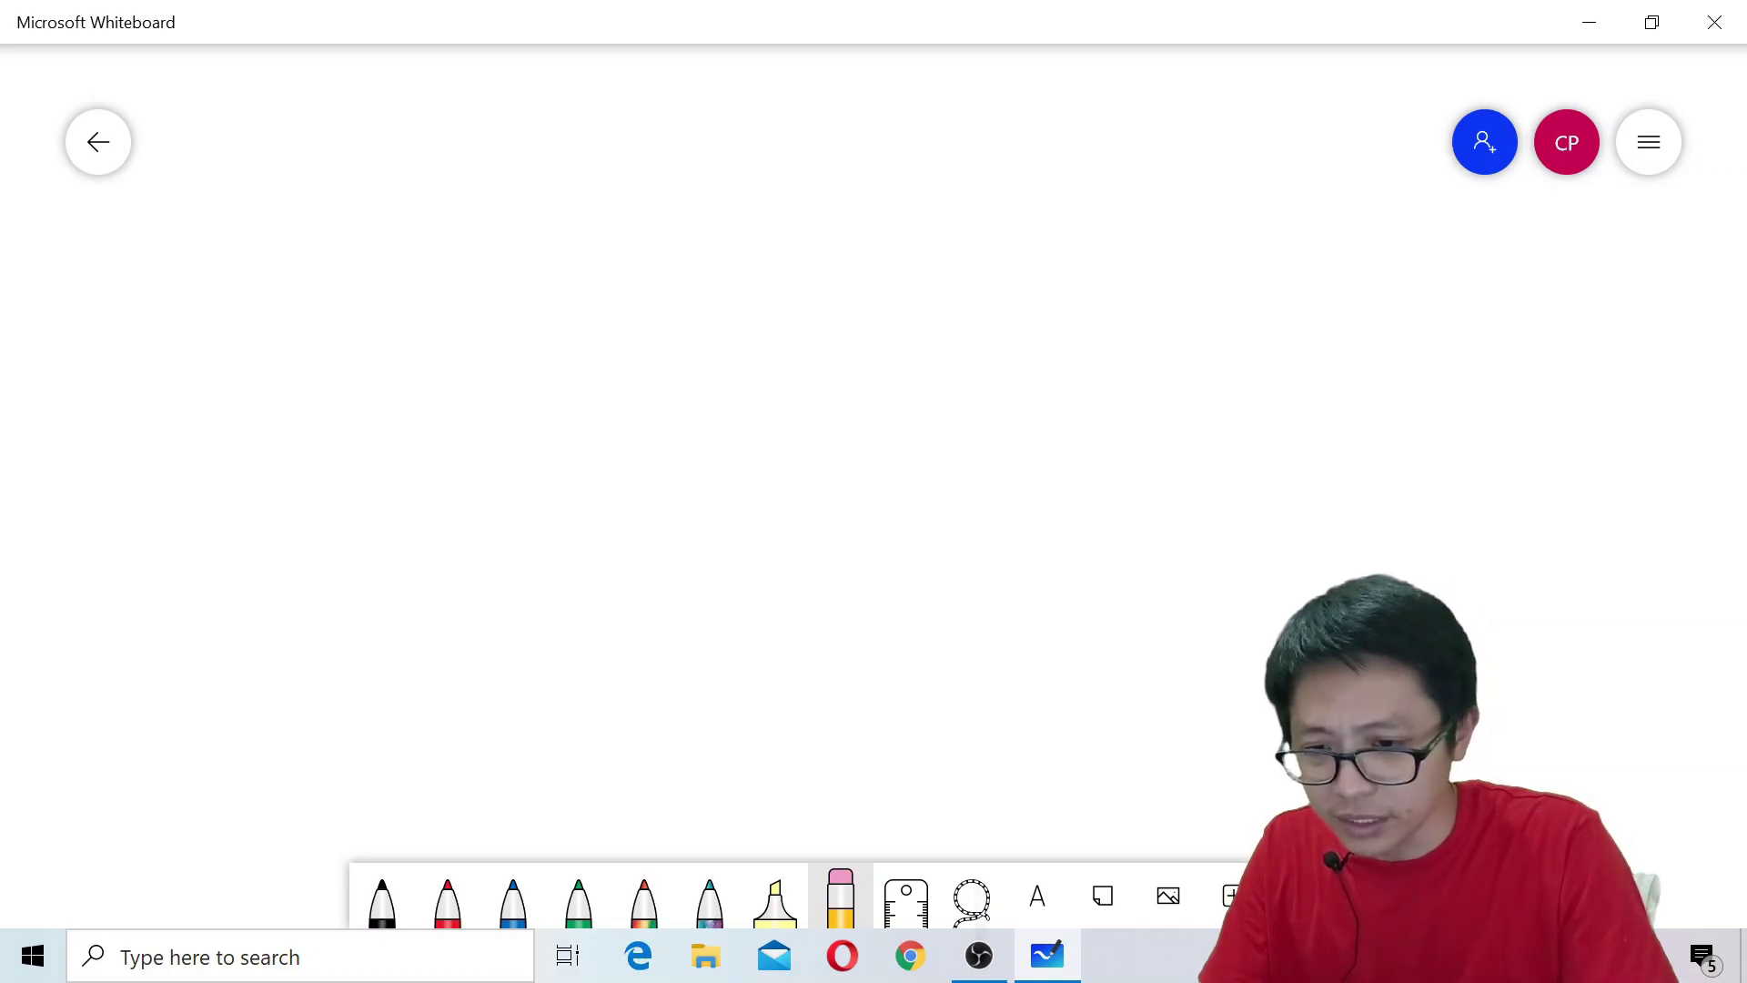
- Undo the erasing with Ctrl+Z, then wipe the board using Clear canvas from Settings
{"action": "key", "text": "ctrl+z"}
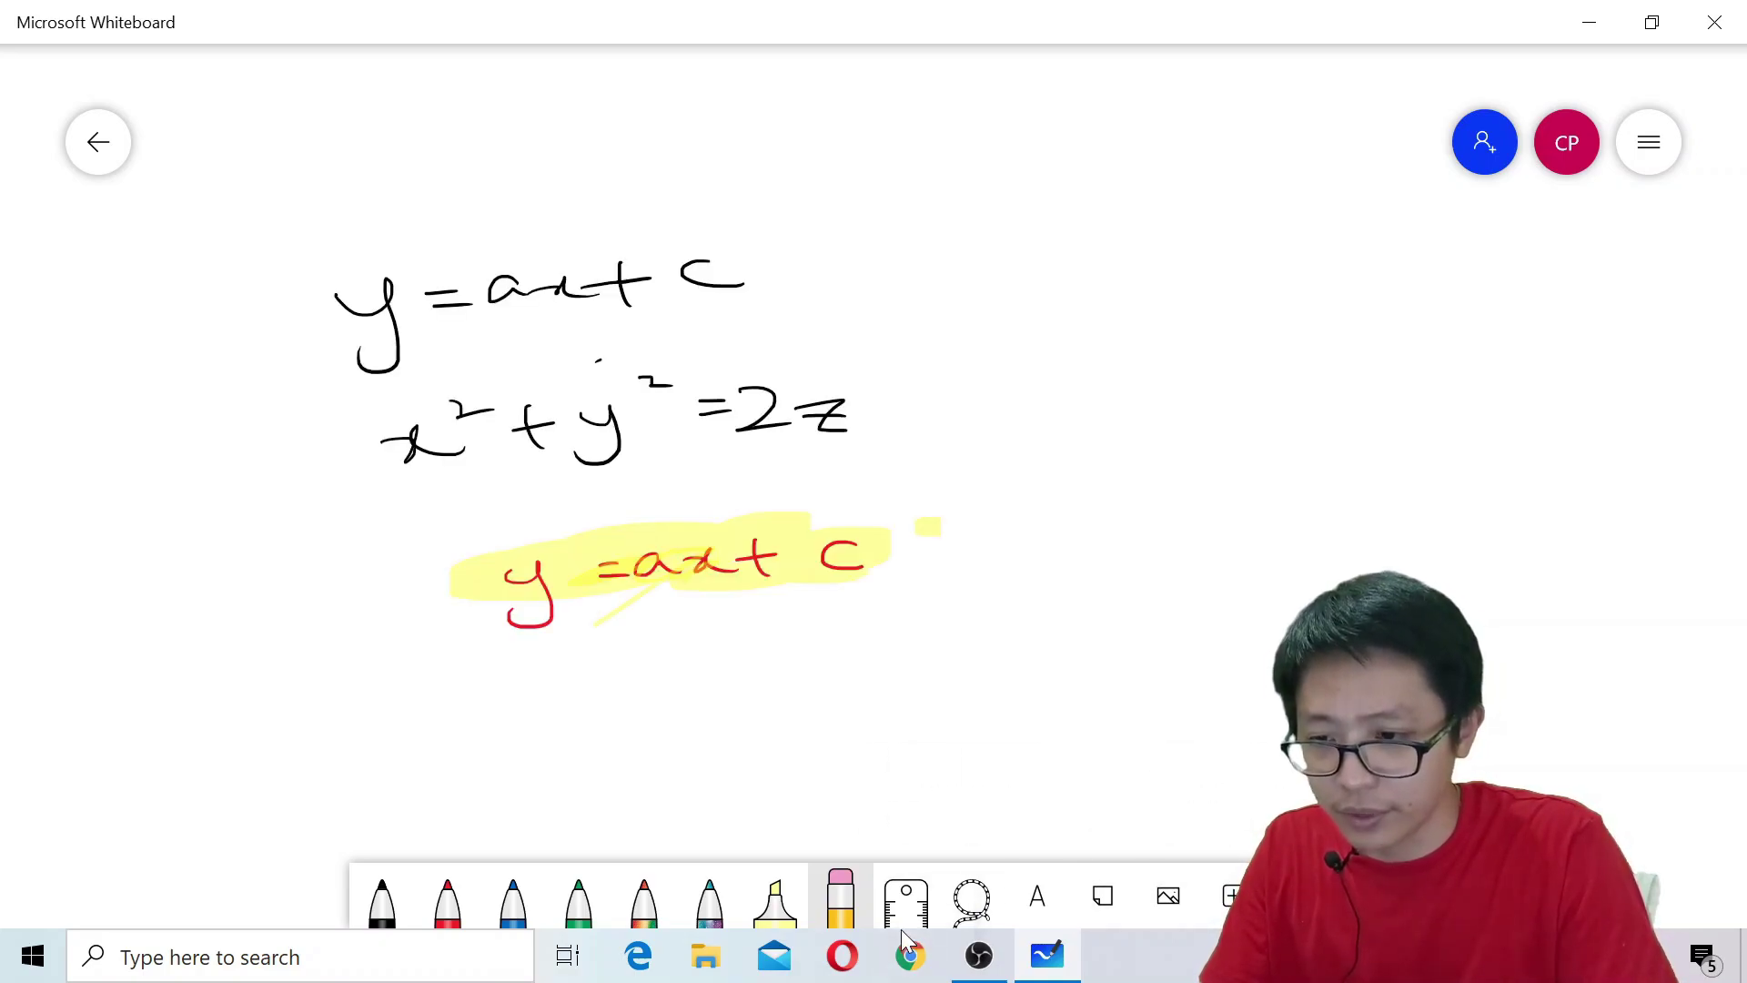
{"action": "left_click", "coordinate": [1232, 895]}
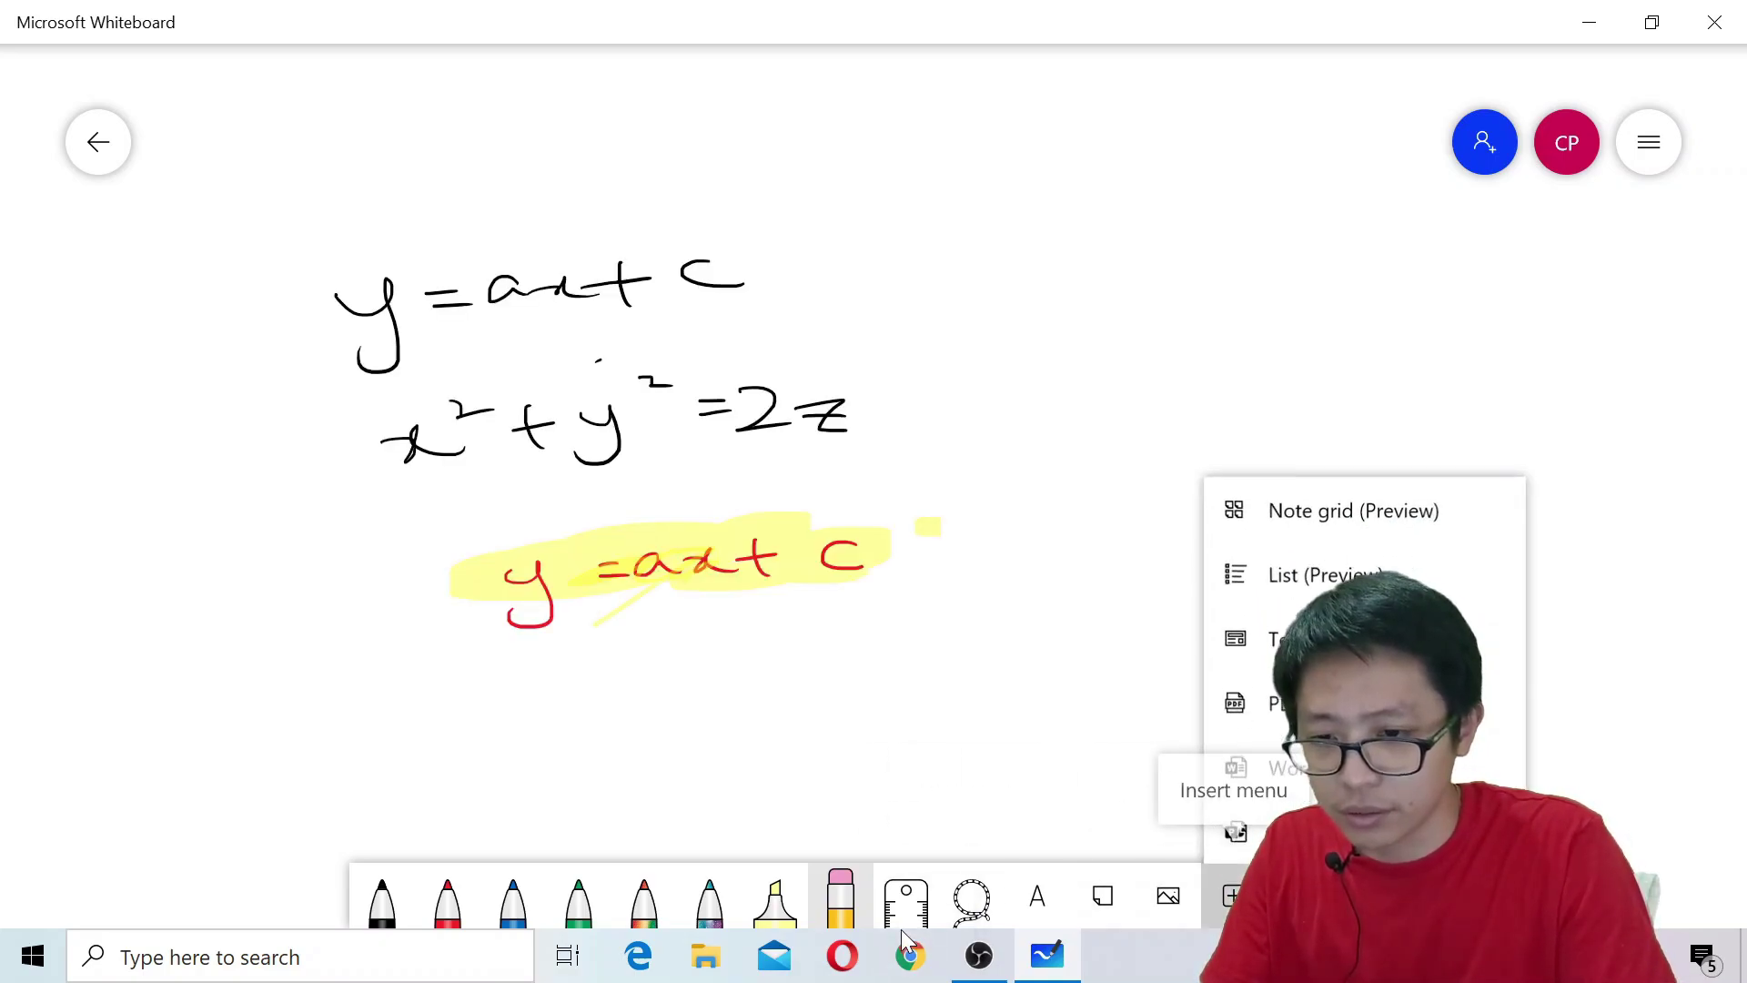
{"action": "key", "text": "Escape"}
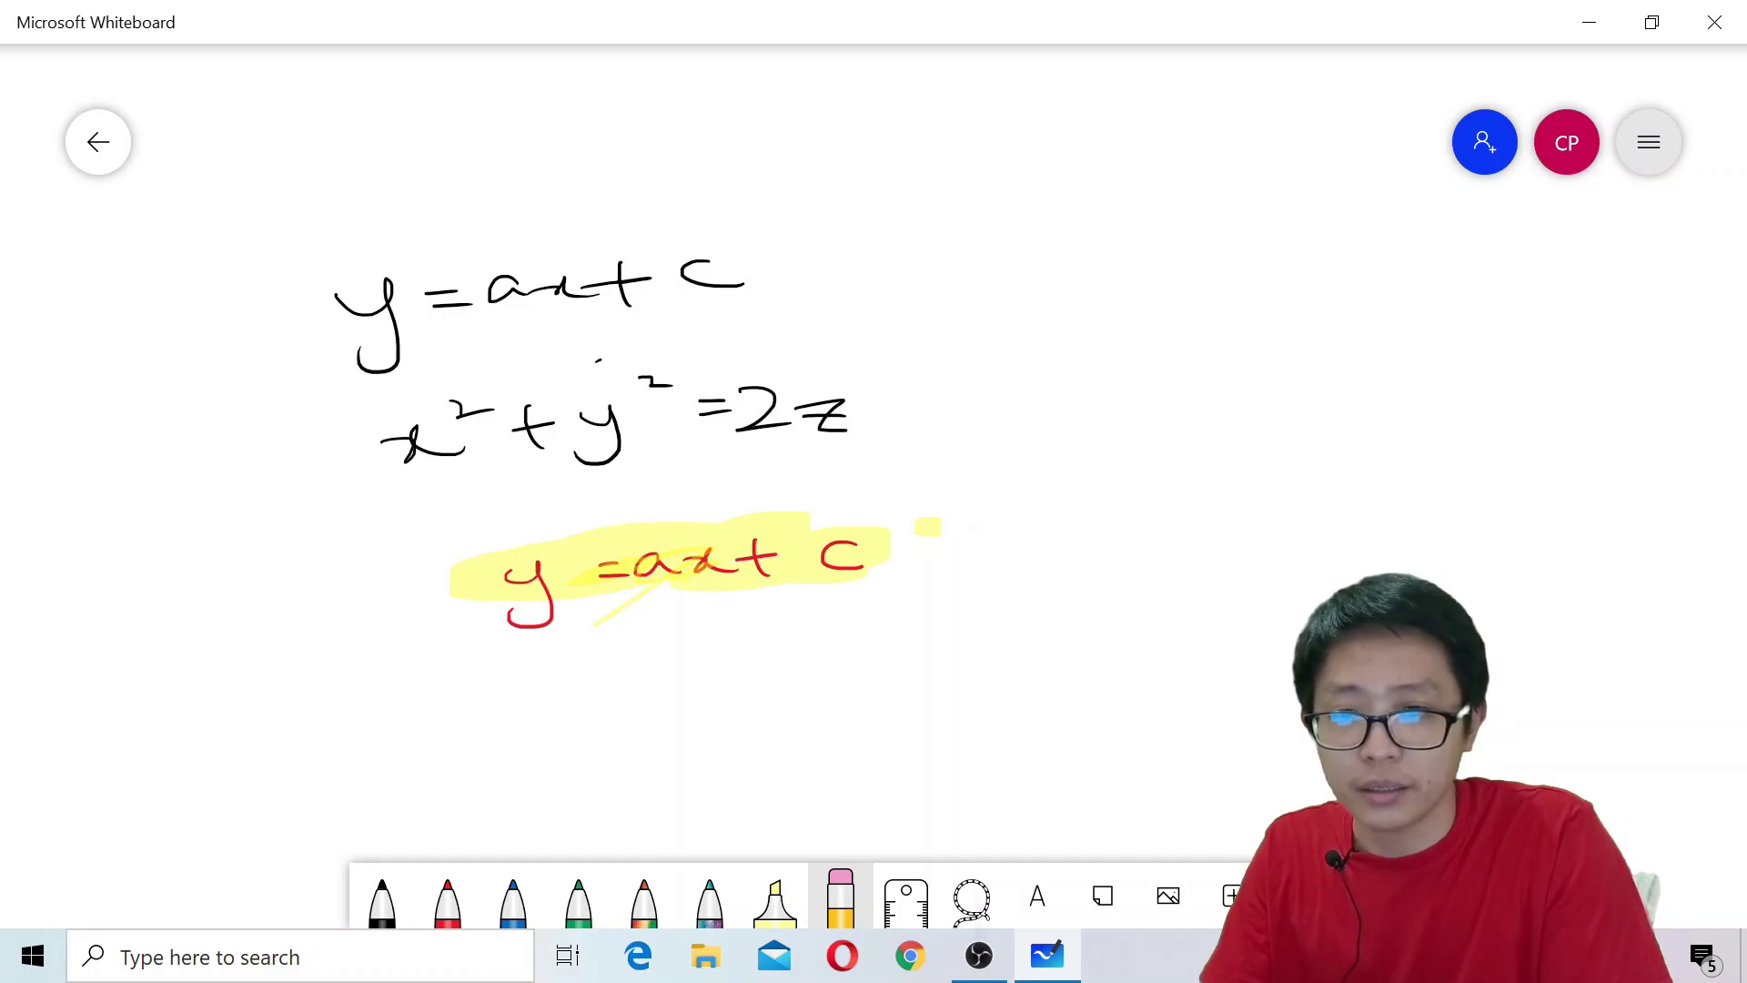
{"action": "left_click", "coordinate": [1648, 141]}
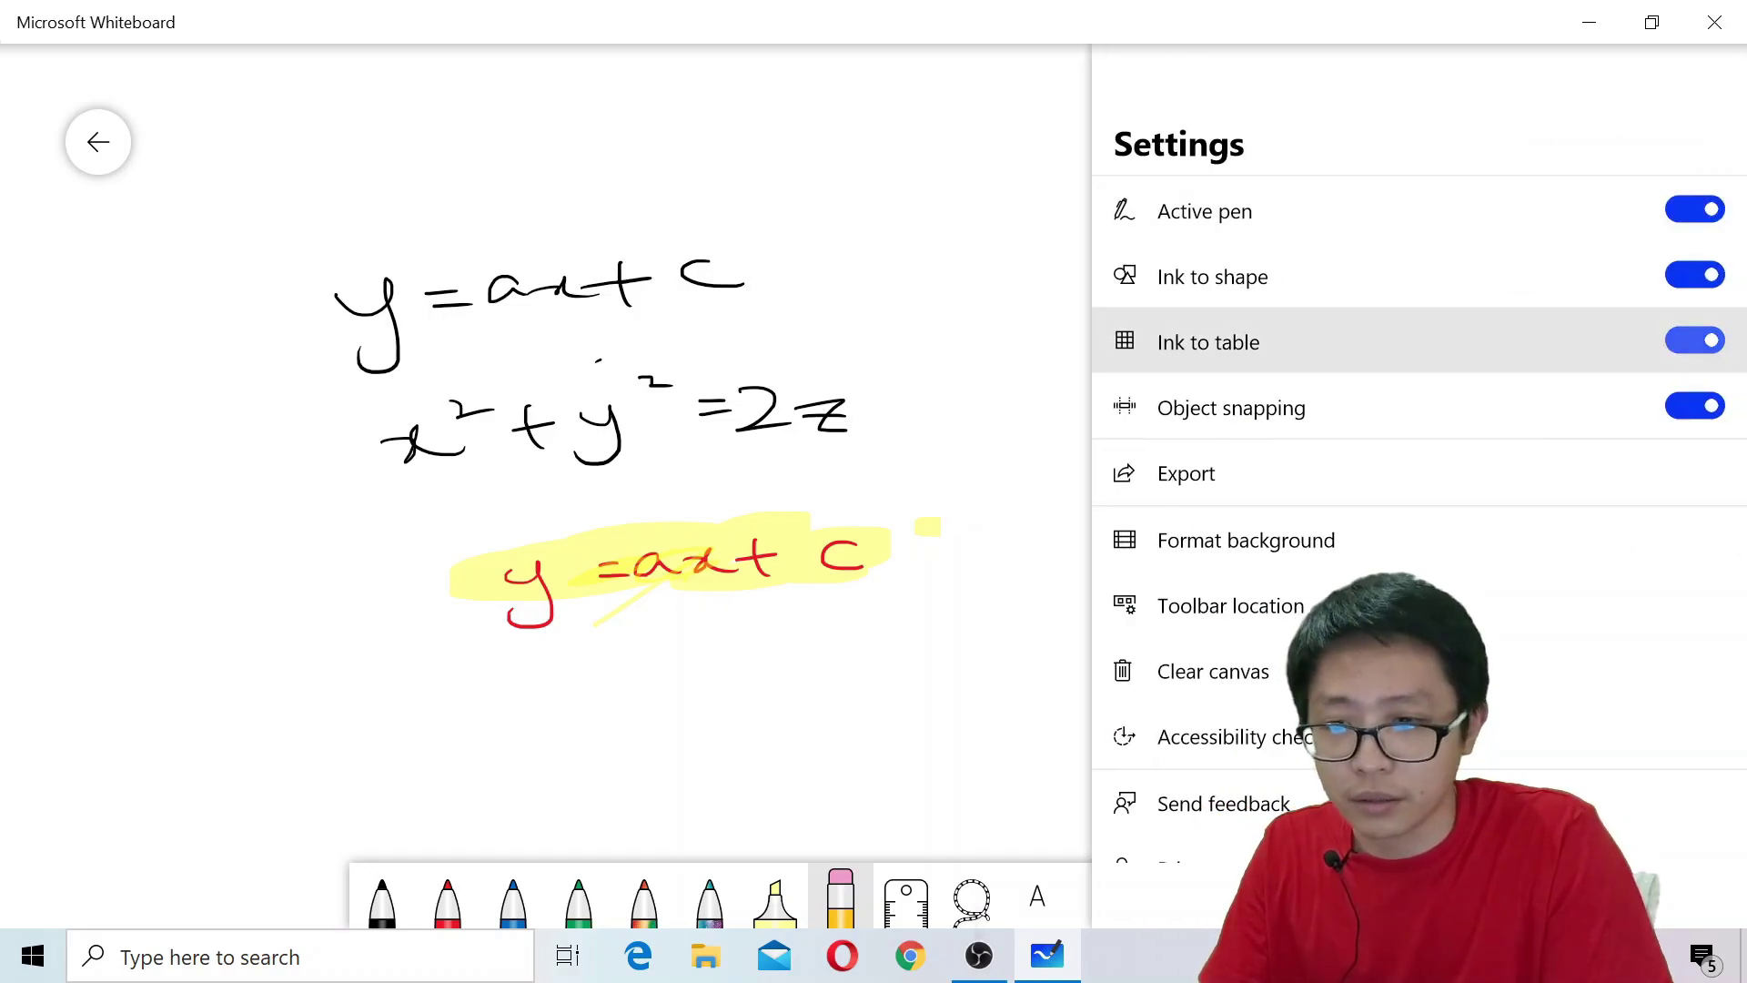
{"action": "left_click", "coordinate": [1212, 672]}
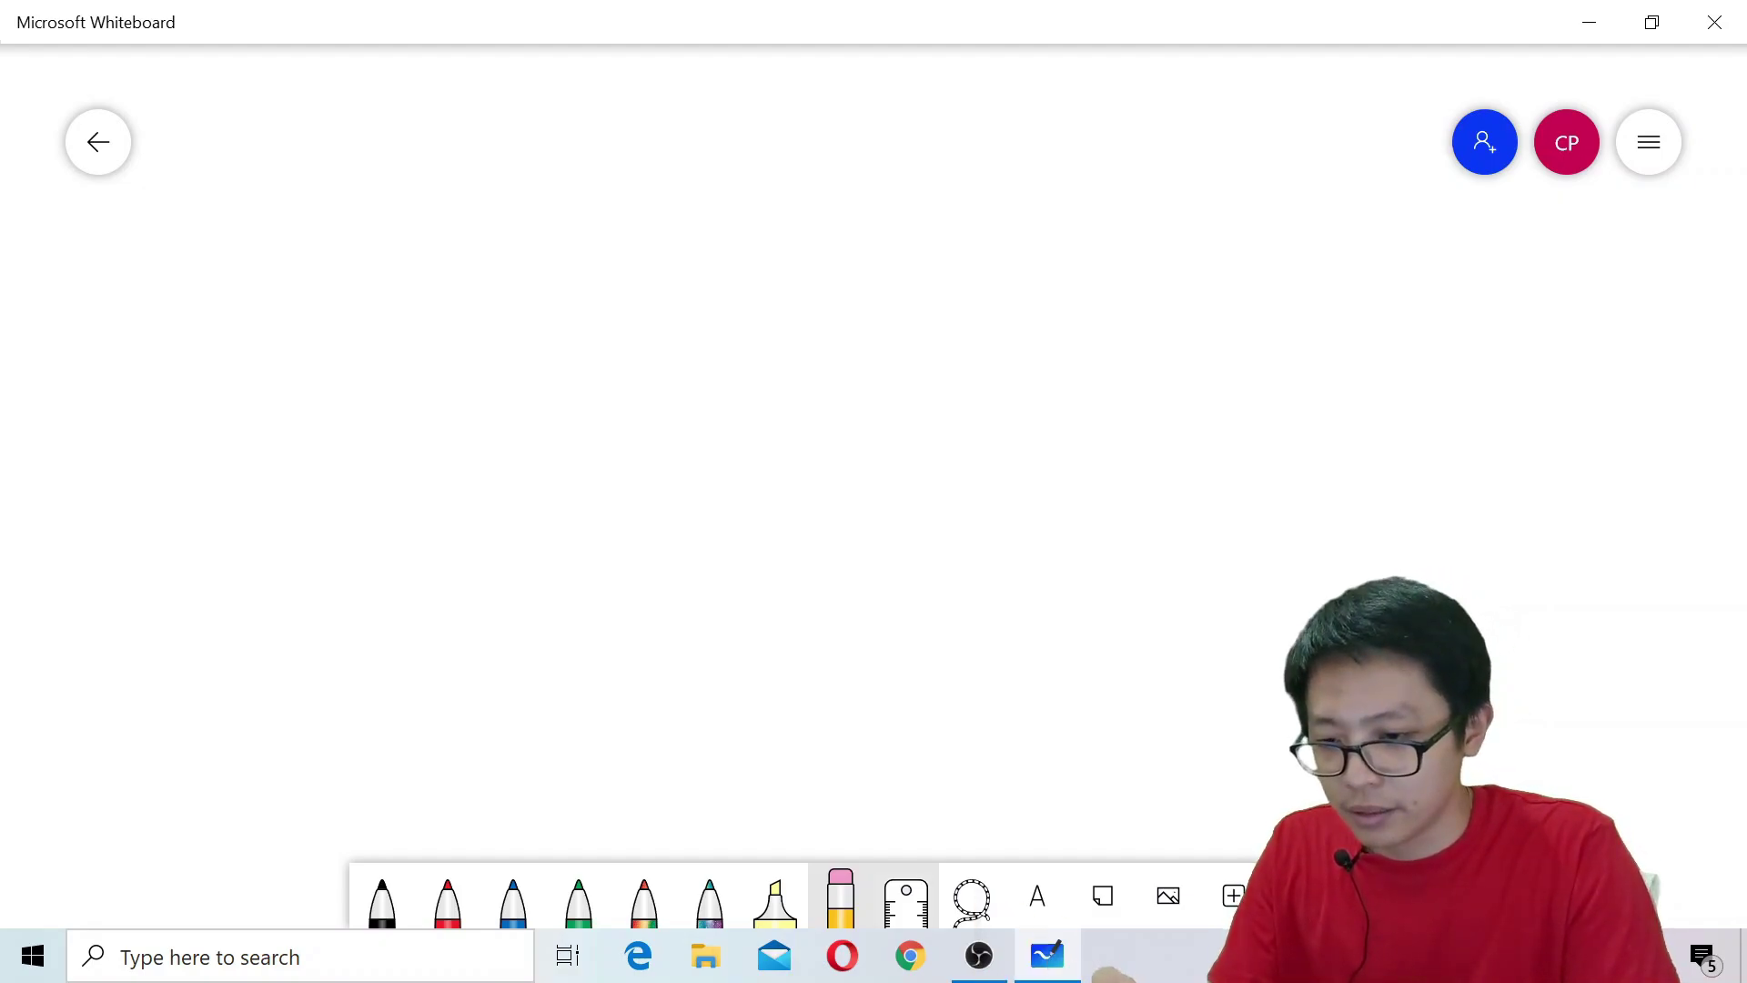
- Show the ruler on the canvas and select the black pen
{"action": "left_click", "coordinate": [906, 899]}
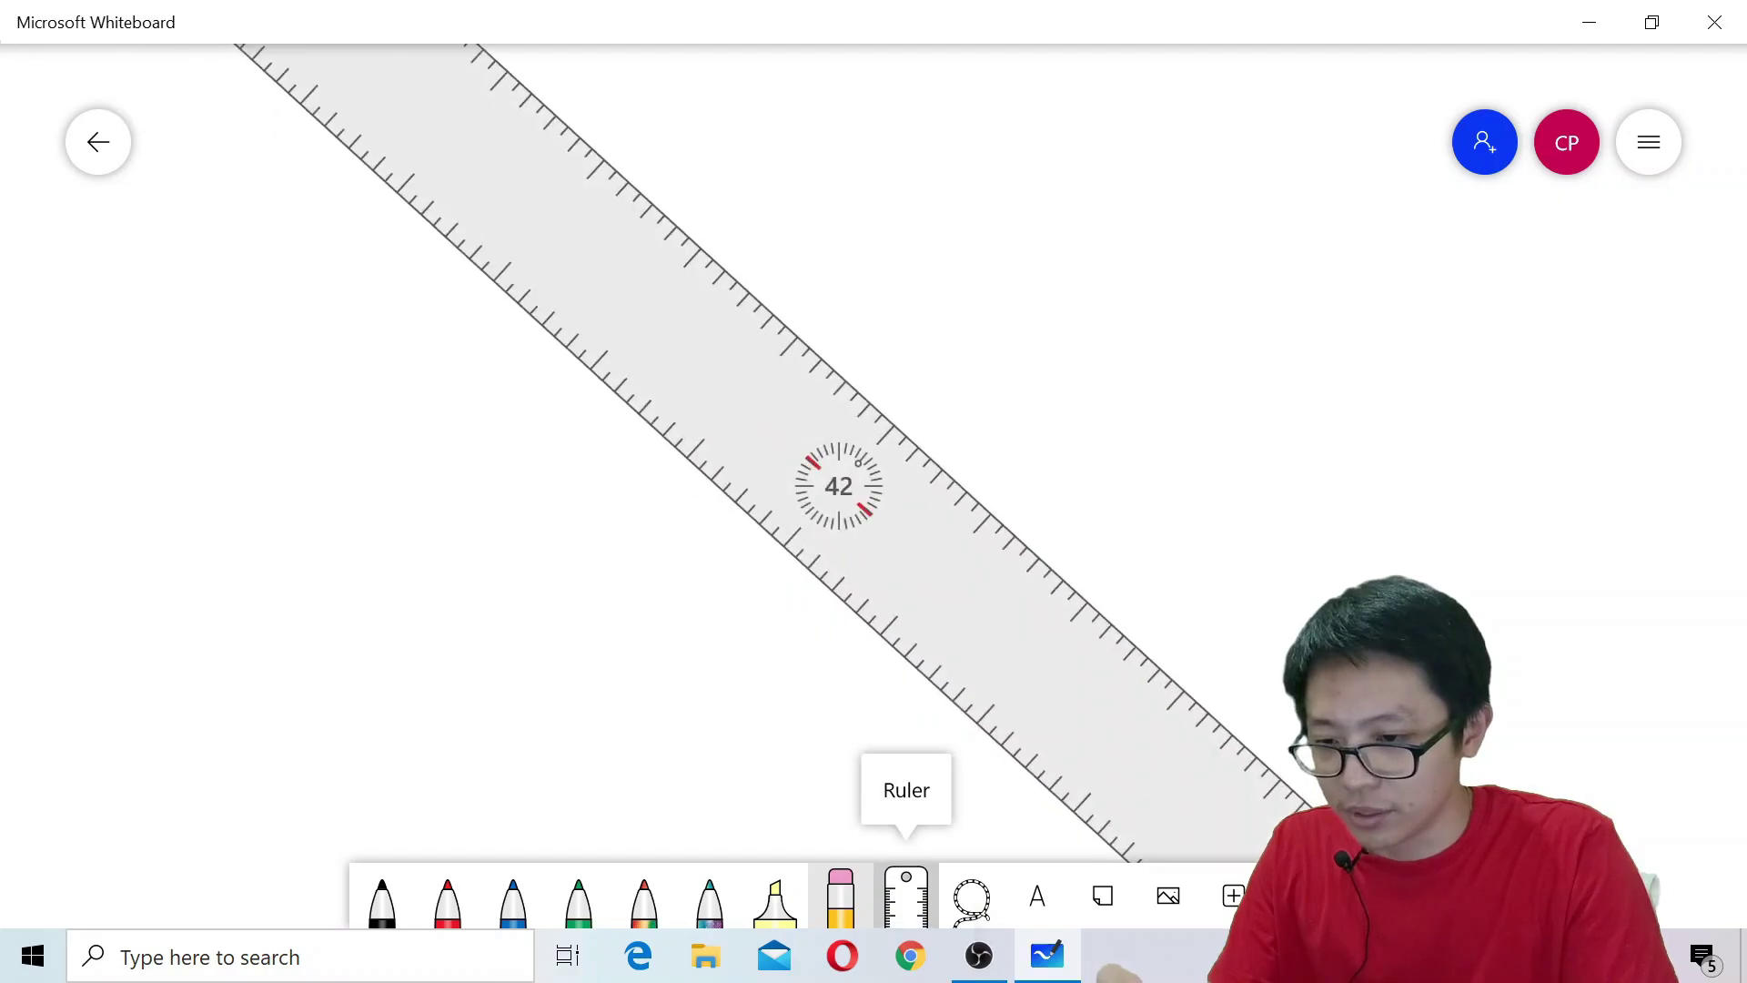
{"action": "left_click", "coordinate": [906, 899]}
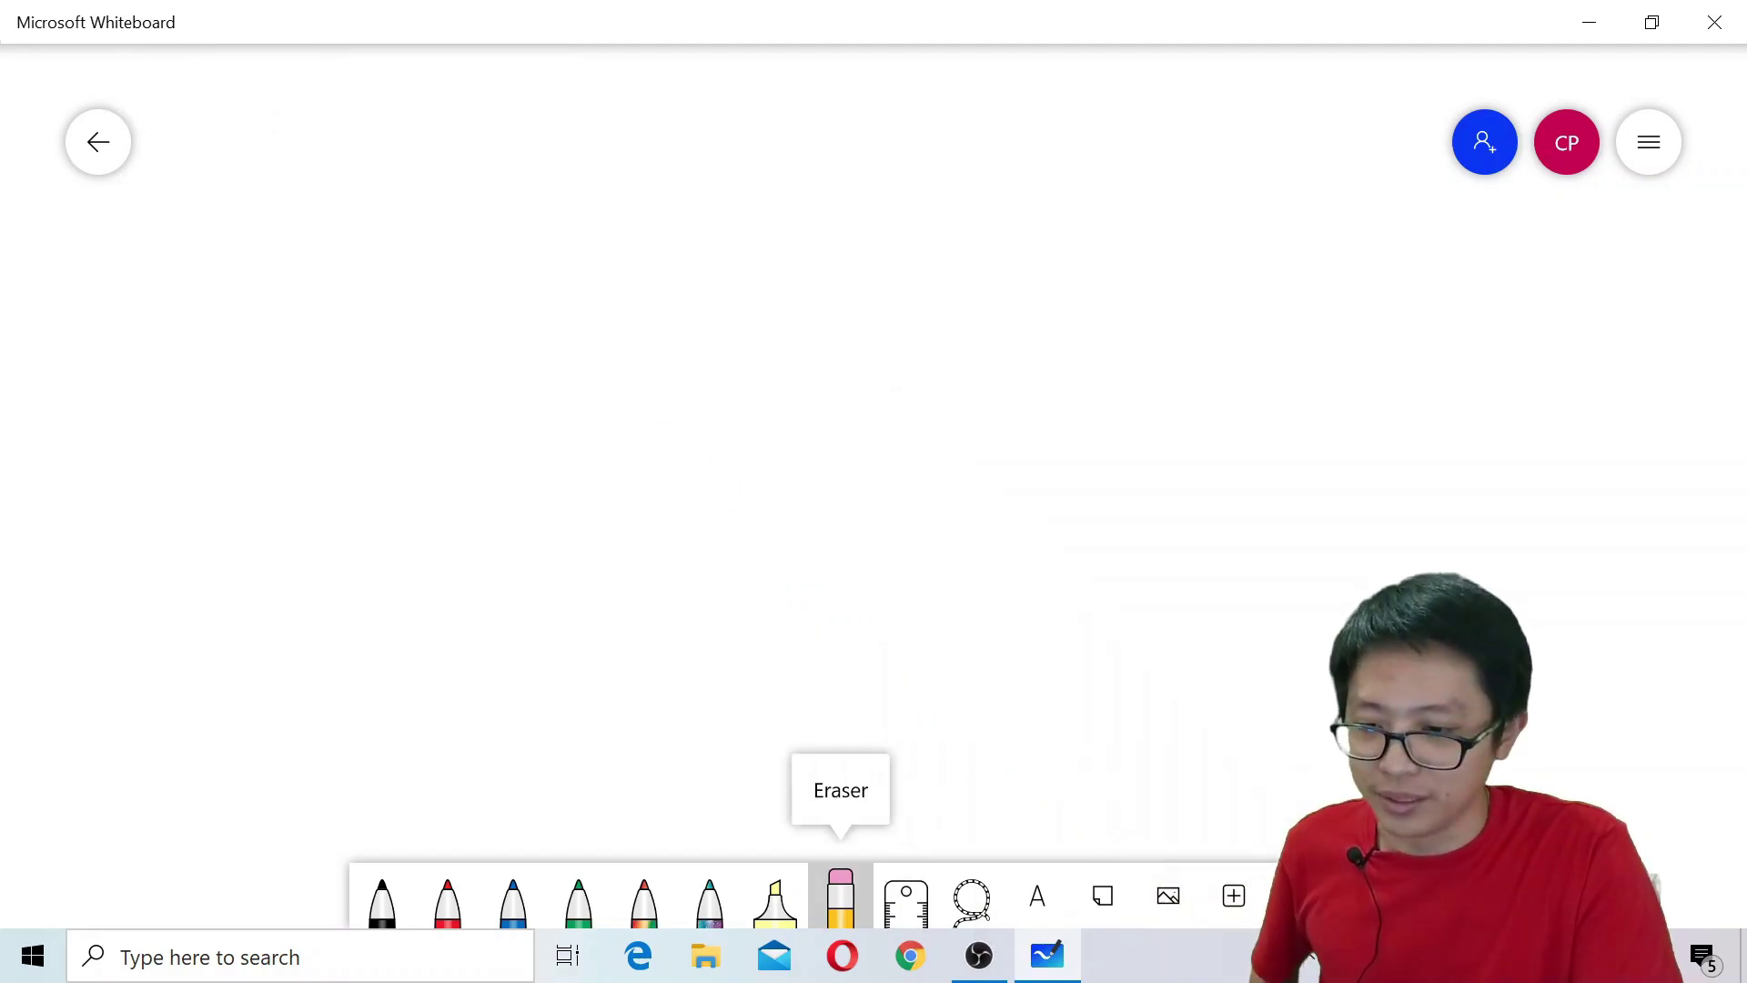
{"action": "left_click", "coordinate": [839, 899]}
{"action": "left_click", "coordinate": [906, 899]}
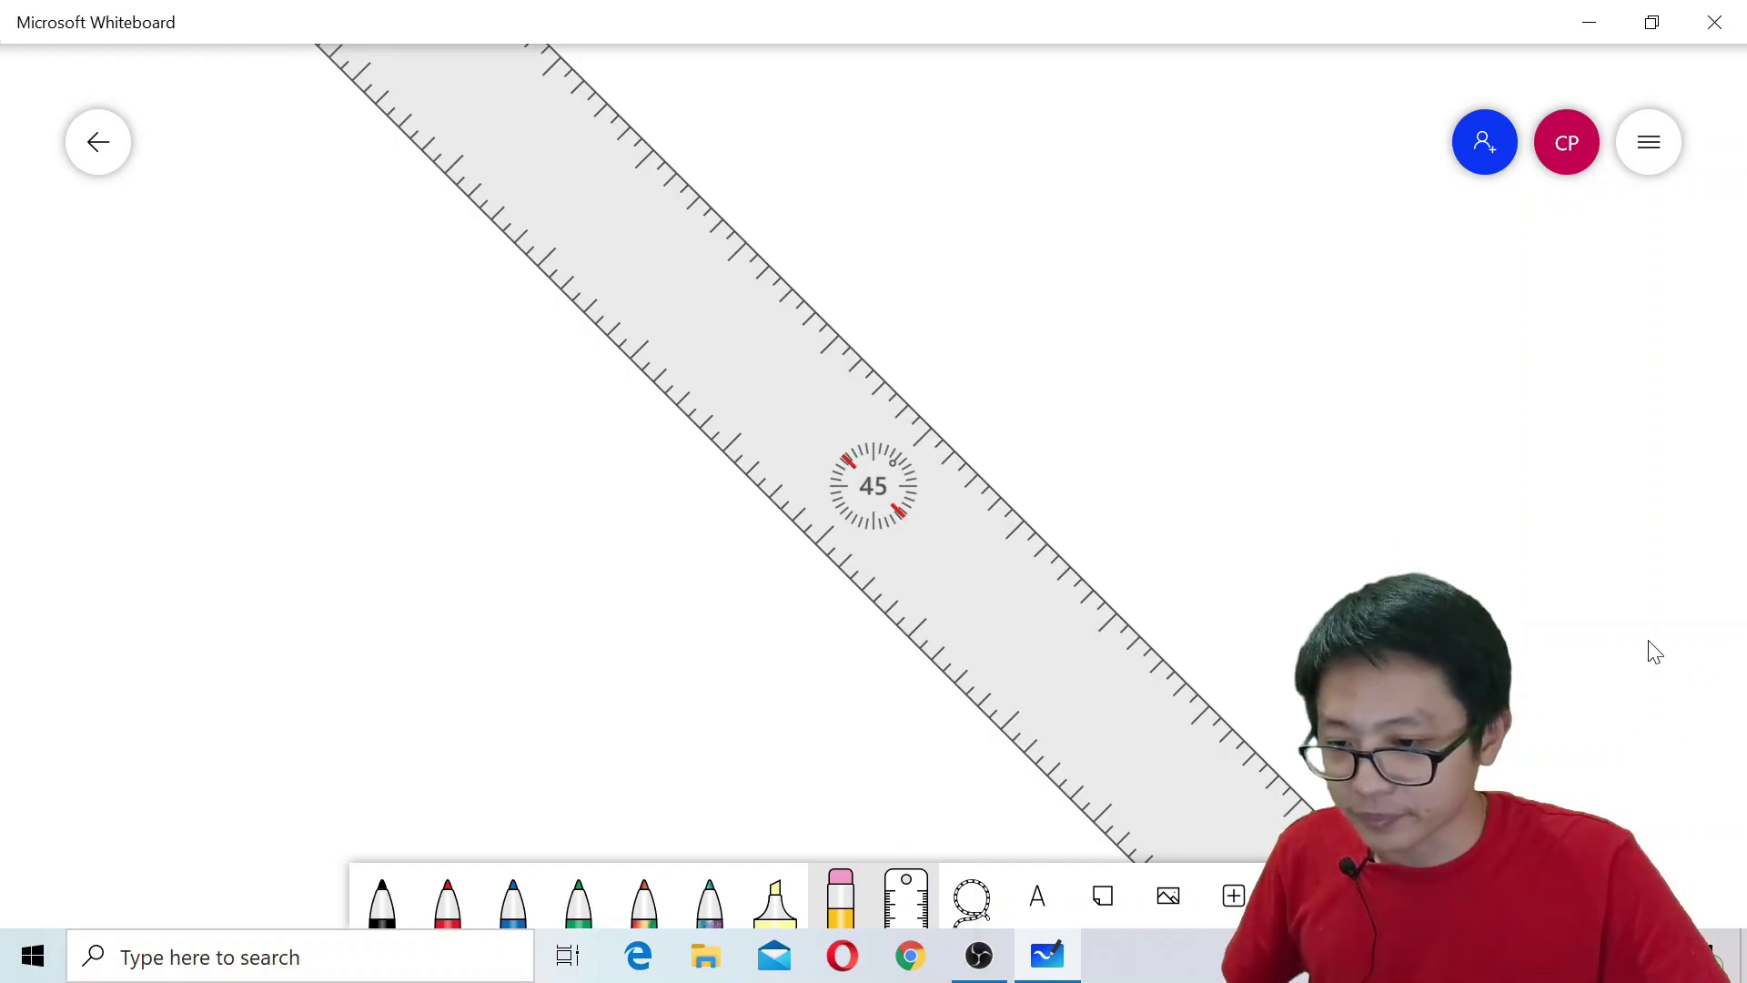
{"action": "left_click", "coordinate": [839, 904]}
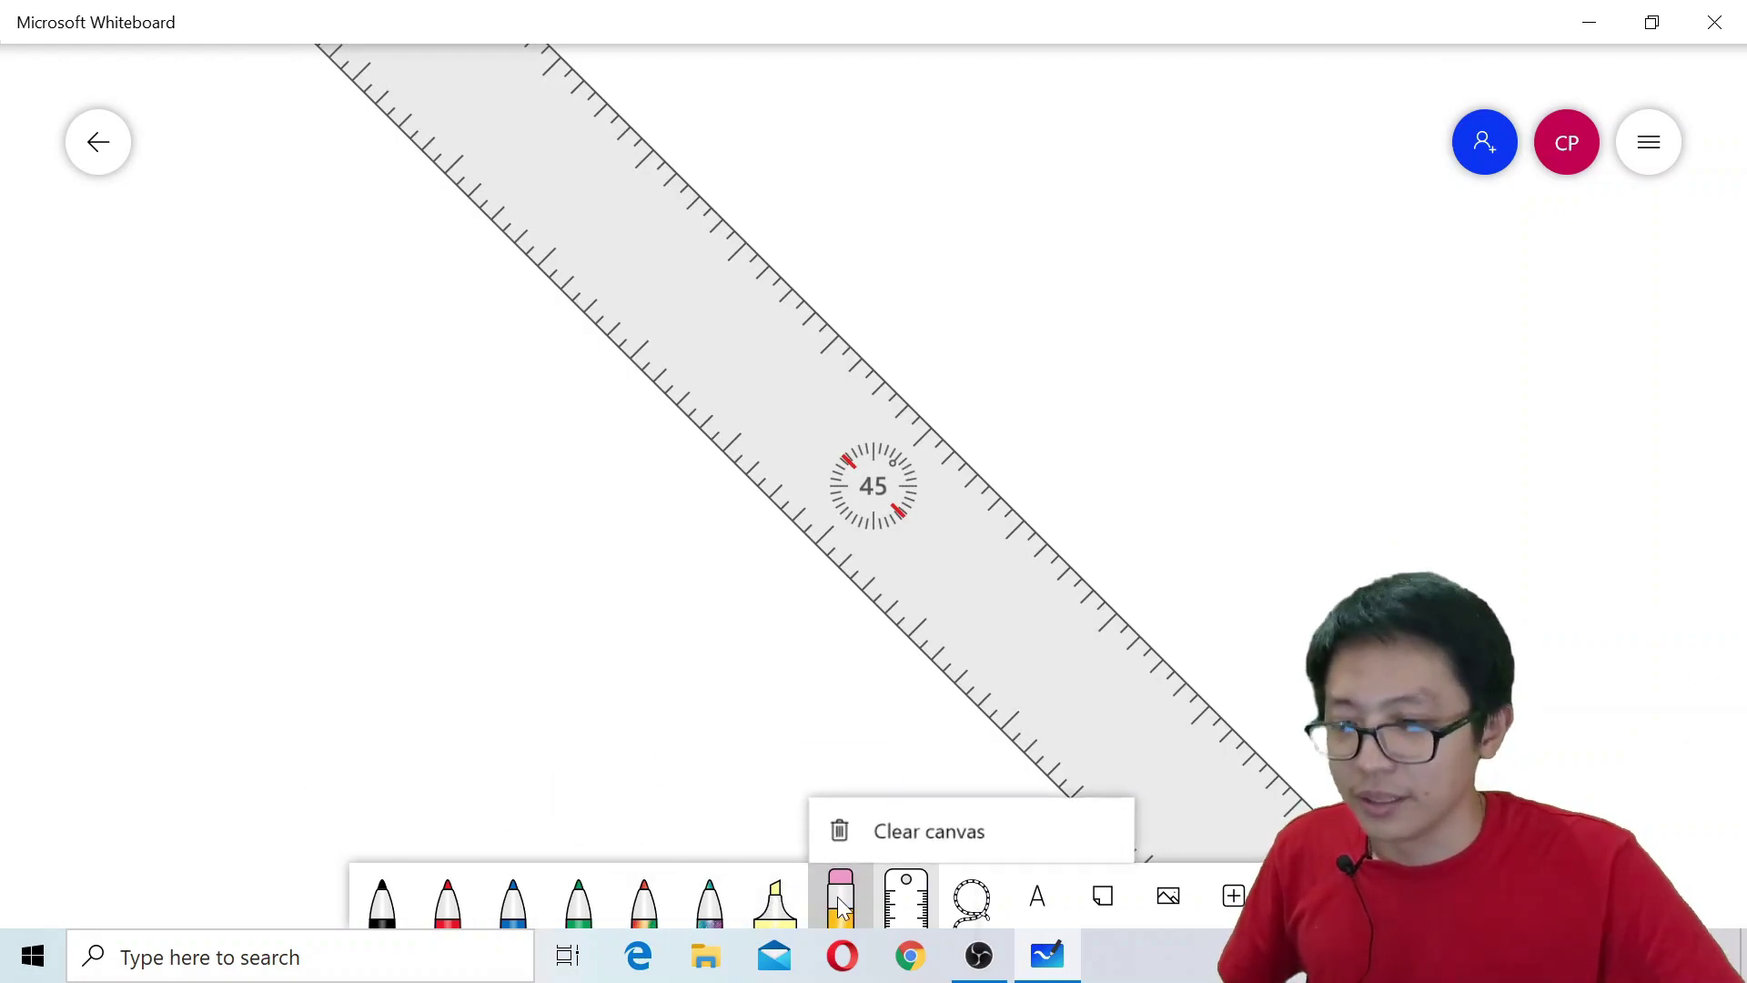
{"action": "left_click", "coordinate": [841, 902]}
{"action": "left_click", "coordinate": [364, 880]}
{"action": "left_click", "coordinate": [907, 896]}
{"action": "left_click", "coordinate": [907, 896]}
- Move the ruler down and left and rotate it until it reads 0°
{"action": "left_click_drag", "start_coordinate": [904, 664], "coordinate": [775, 632]}
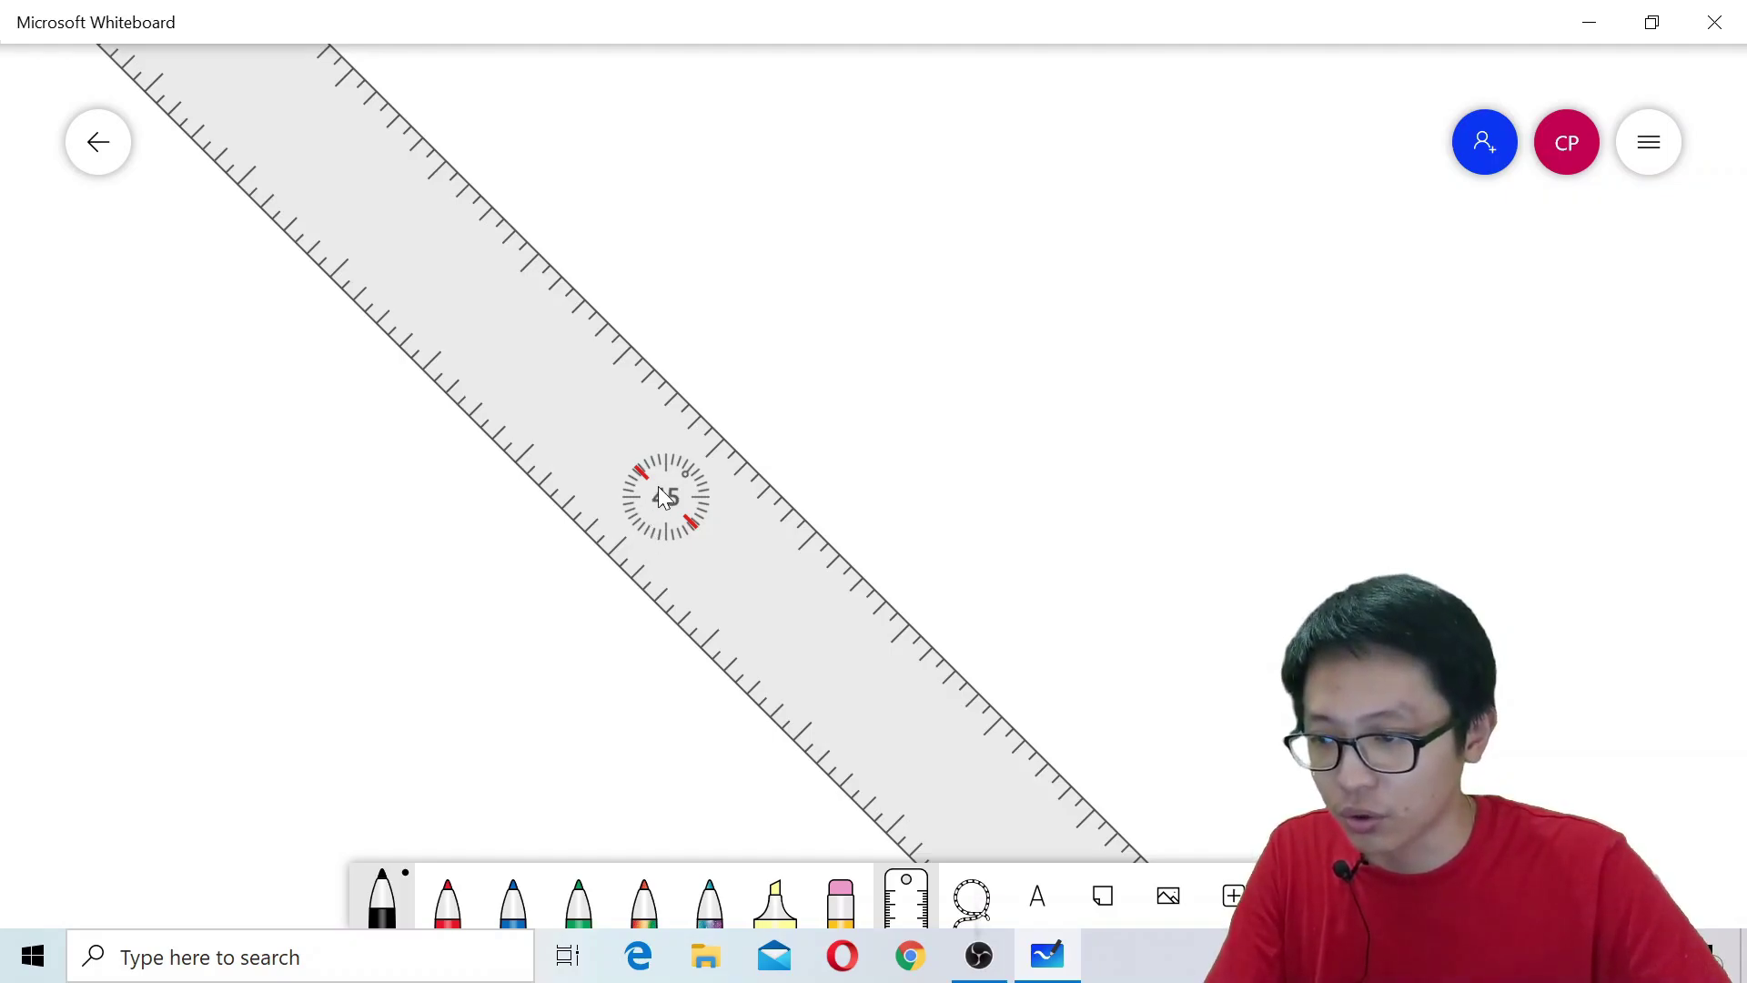
{"action": "scroll", "coordinate": [662, 496], "scroll_direction": "up", "scroll_amount": 5}
{"action": "scroll", "coordinate": [653, 491], "scroll_direction": "up", "scroll_amount": 10}
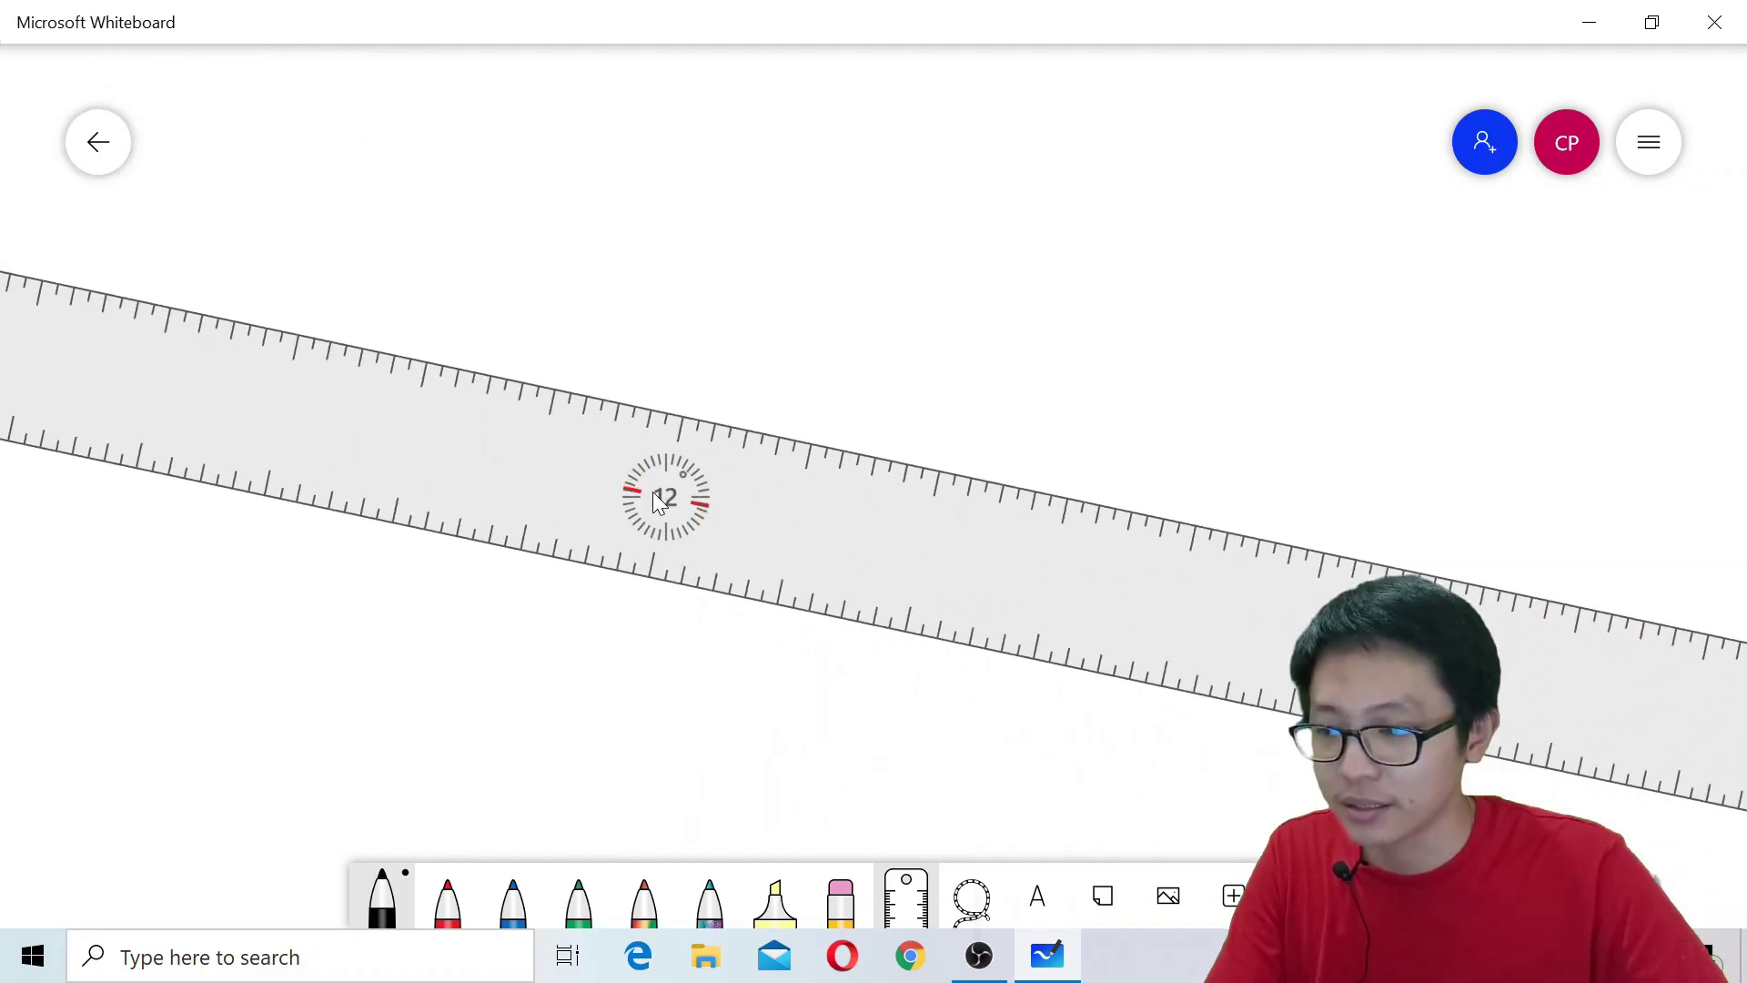
{"action": "scroll", "coordinate": [653, 502], "scroll_direction": "up", "scroll_amount": 2}
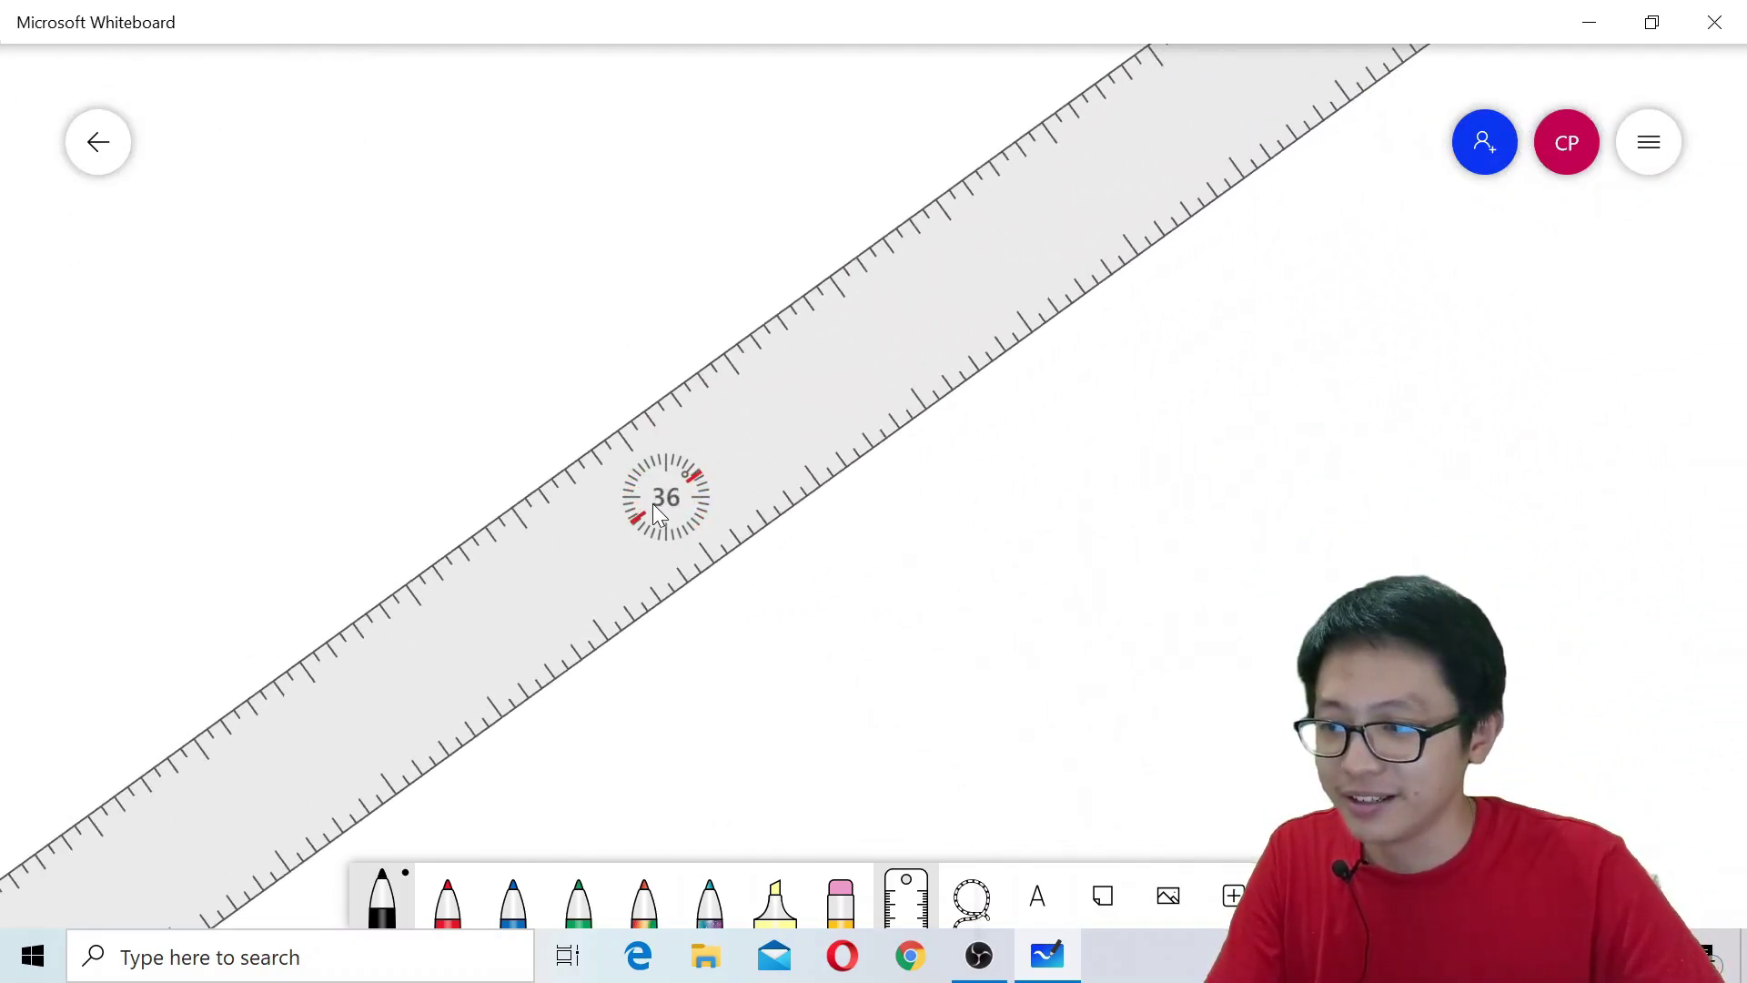
{"action": "scroll", "coordinate": [652, 504], "scroll_direction": "down", "scroll_amount": 4}
{"action": "scroll", "coordinate": [652, 505], "scroll_direction": "down", "scroll_amount": 4}
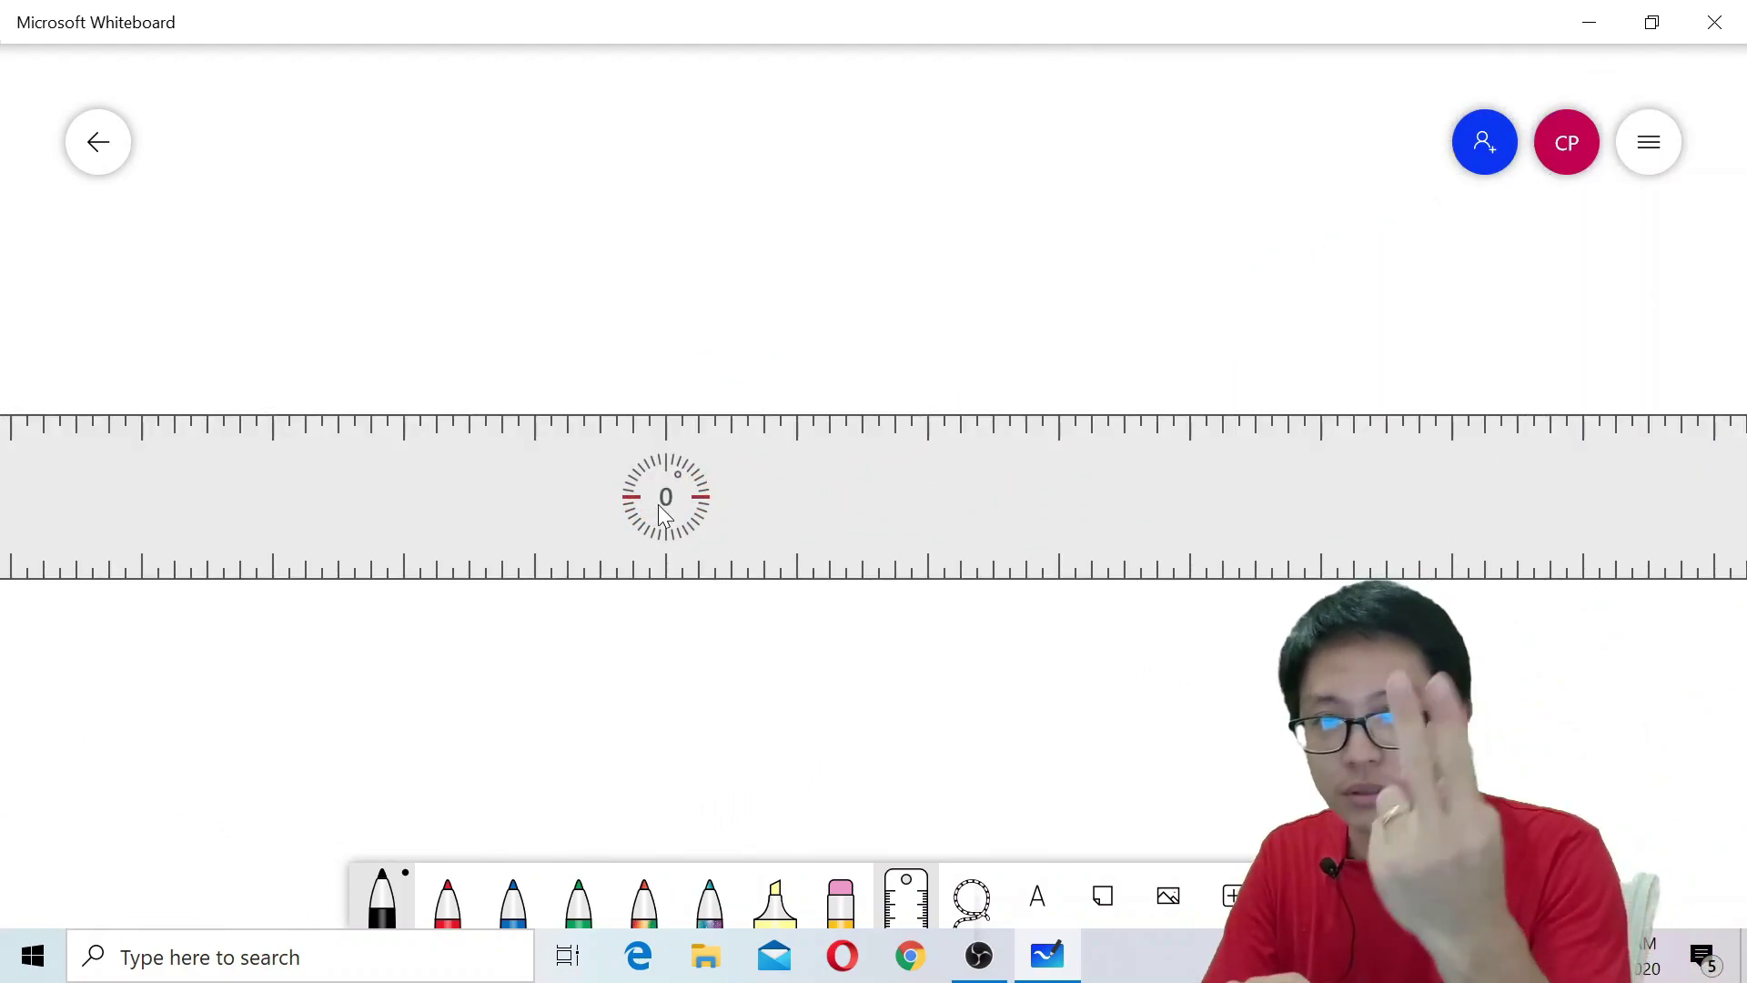
{"action": "scroll", "coordinate": [659, 506], "scroll_direction": "up", "scroll_amount": 5}
{"action": "scroll", "coordinate": [659, 506], "scroll_direction": "up", "scroll_amount": 7}
{"action": "scroll", "coordinate": [659, 506], "scroll_direction": "down", "scroll_amount": 15}
{"action": "scroll", "coordinate": [658, 506], "scroll_direction": "up", "scroll_amount": 2}
{"action": "scroll", "coordinate": [658, 504], "scroll_direction": "up", "scroll_amount": 9}
{"action": "scroll", "coordinate": [658, 504], "scroll_direction": "down", "scroll_amount": 12}
{"action": "scroll", "coordinate": [658, 504], "scroll_direction": "up", "scroll_amount": 3}
{"action": "scroll", "coordinate": [658, 504], "scroll_direction": "up", "scroll_amount": 4}
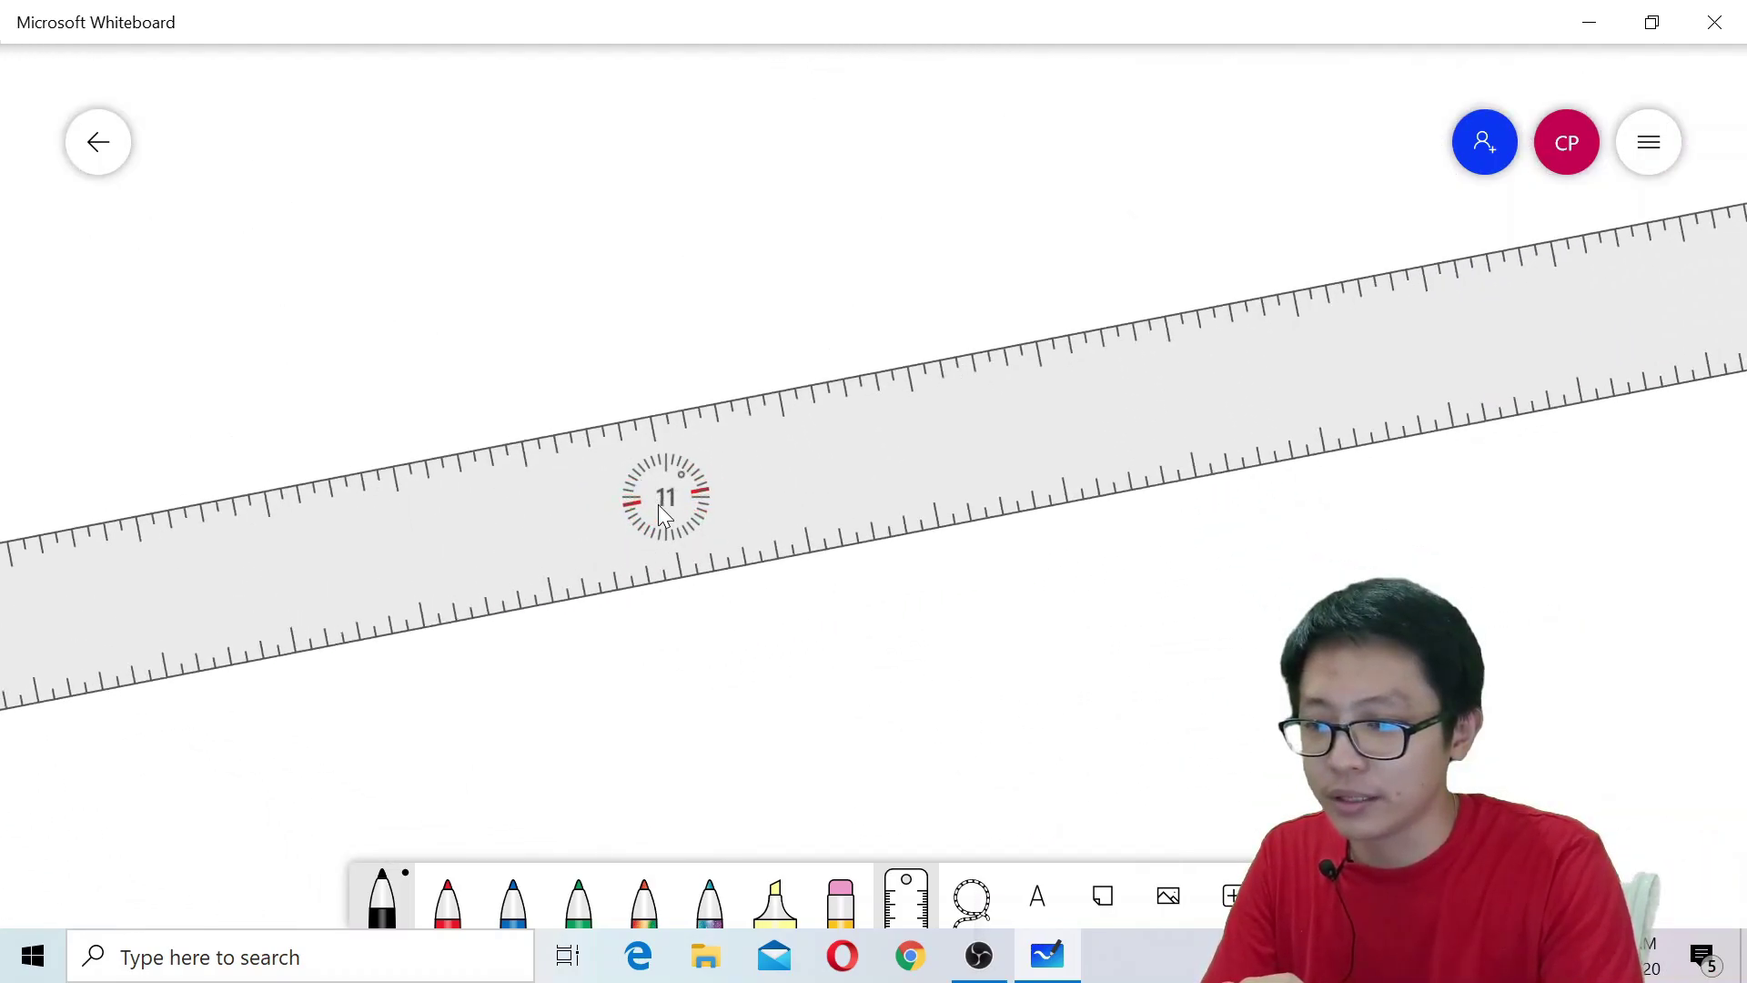
{"action": "scroll", "coordinate": [658, 504], "scroll_direction": "down", "scroll_amount": 2}
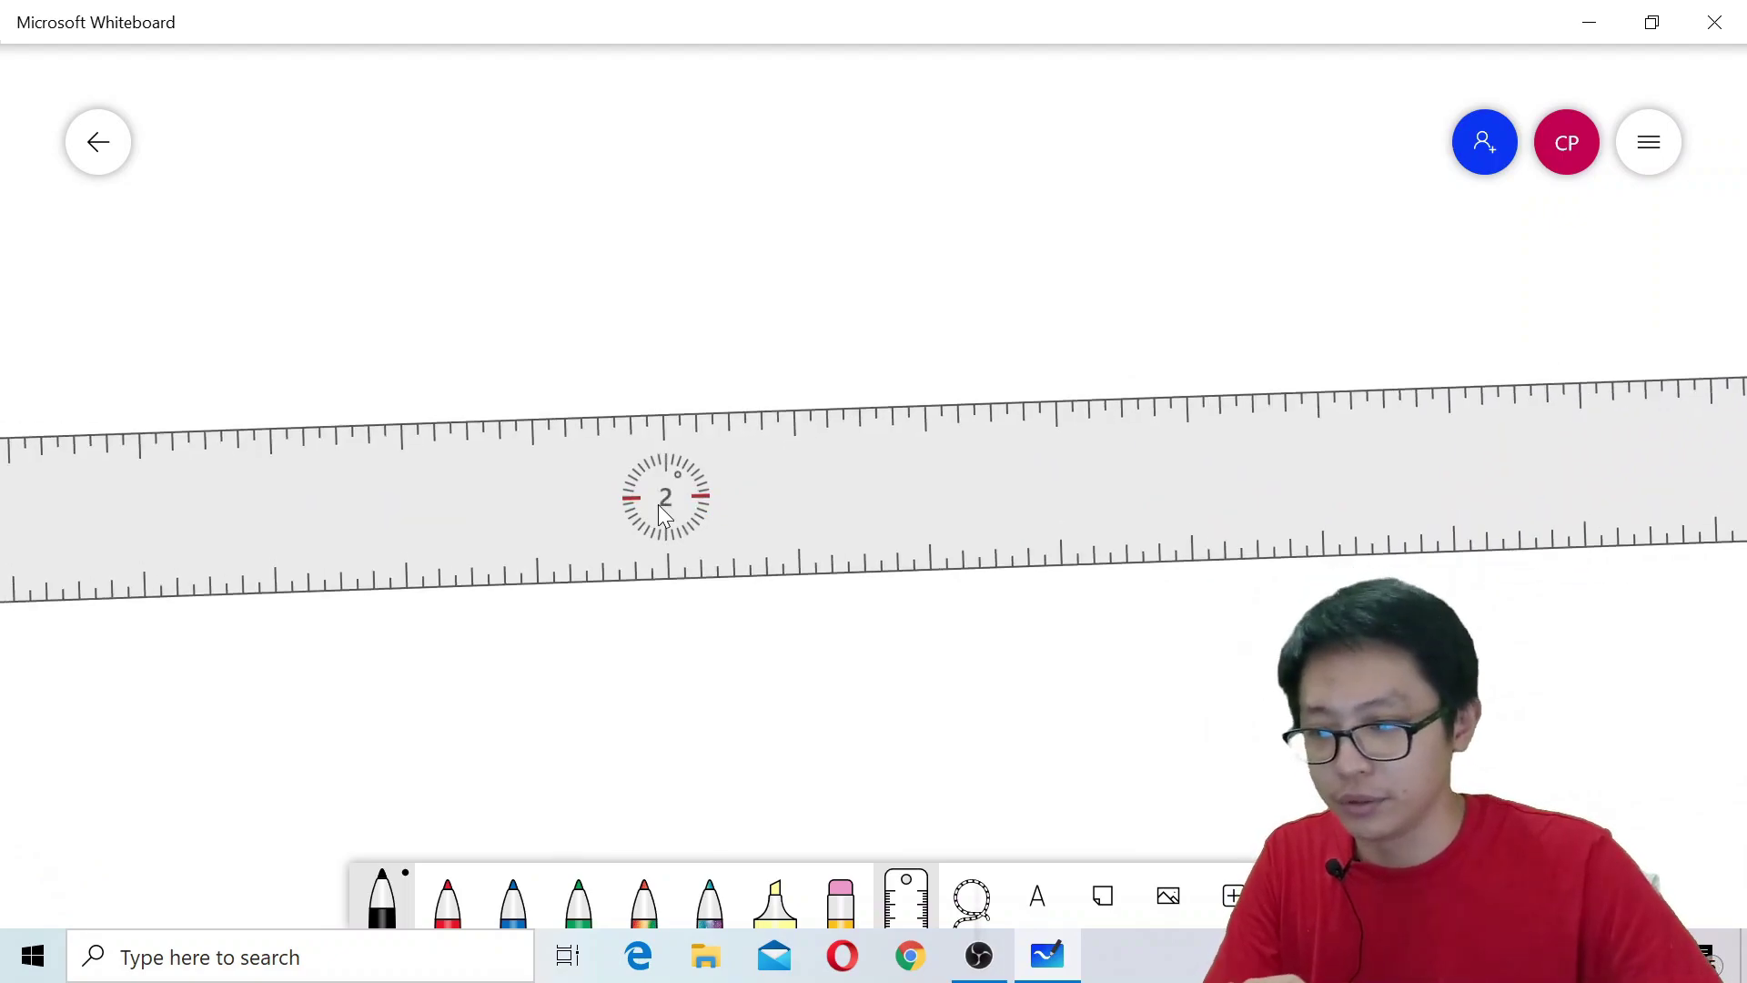
{"action": "scroll", "coordinate": [657, 504], "scroll_direction": "up", "scroll_amount": 1}
{"action": "scroll", "coordinate": [658, 504], "scroll_direction": "down", "scroll_amount": 4}
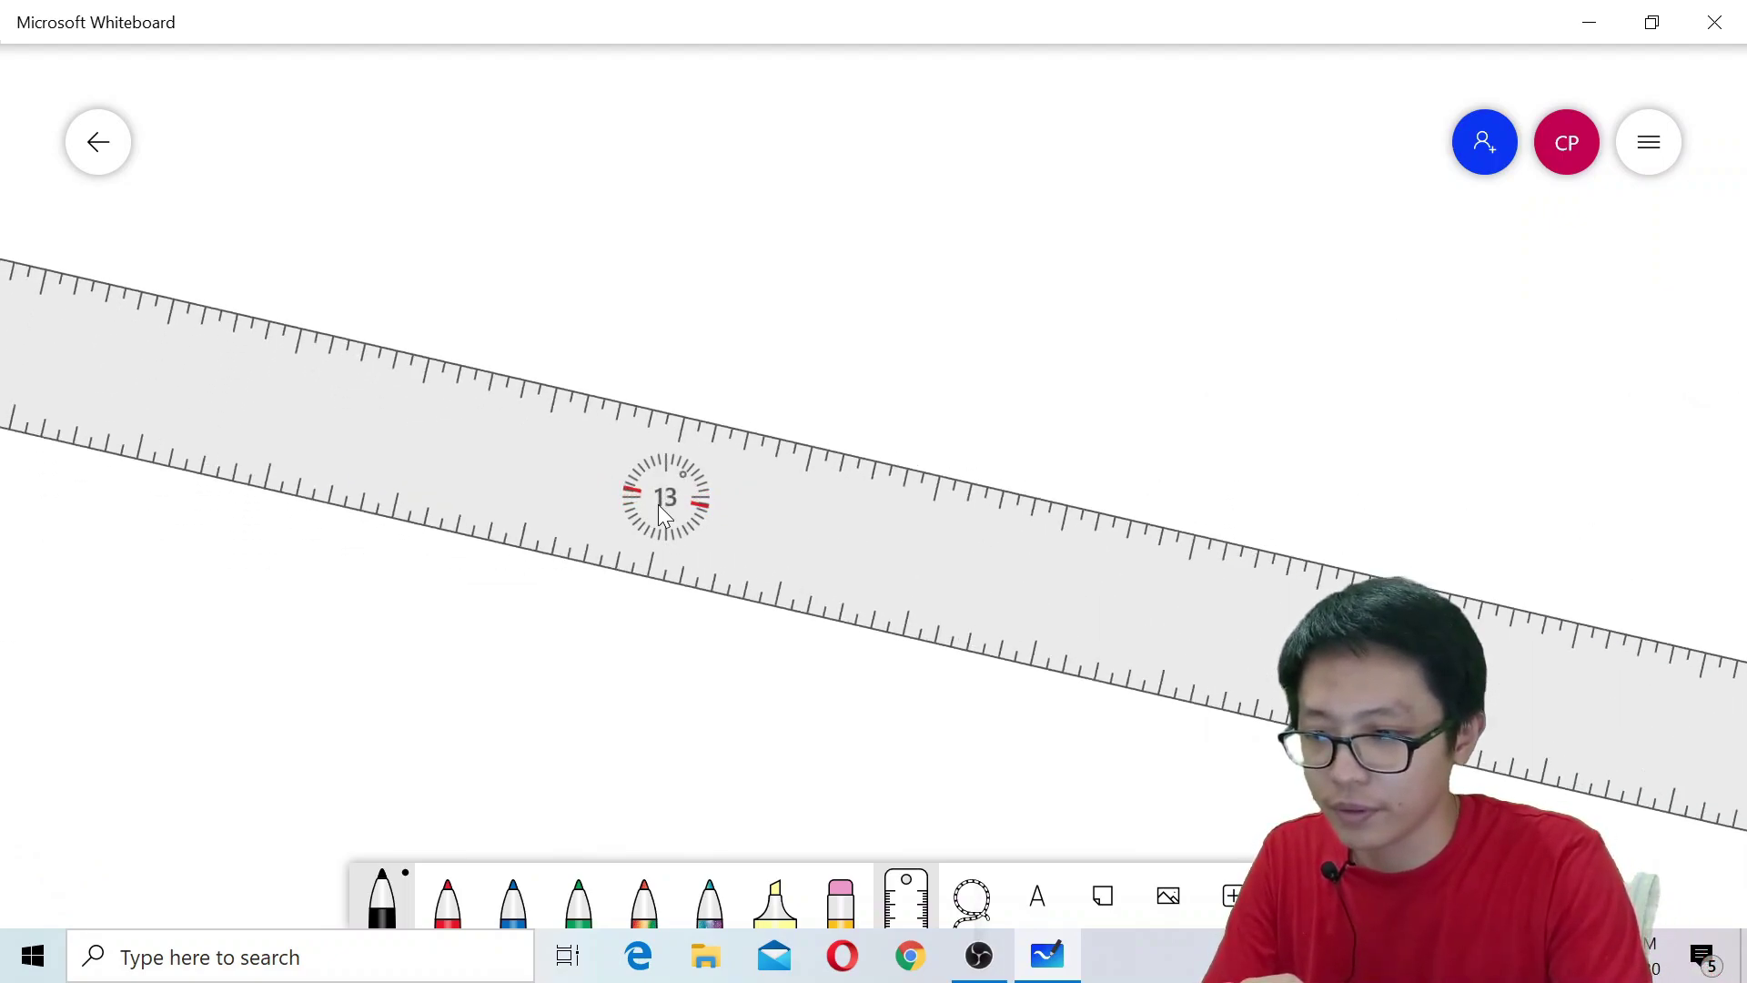
{"action": "scroll", "coordinate": [658, 504], "scroll_direction": "up", "scroll_amount": 1}
{"action": "scroll", "coordinate": [658, 504], "scroll_direction": "up", "scroll_amount": 3}
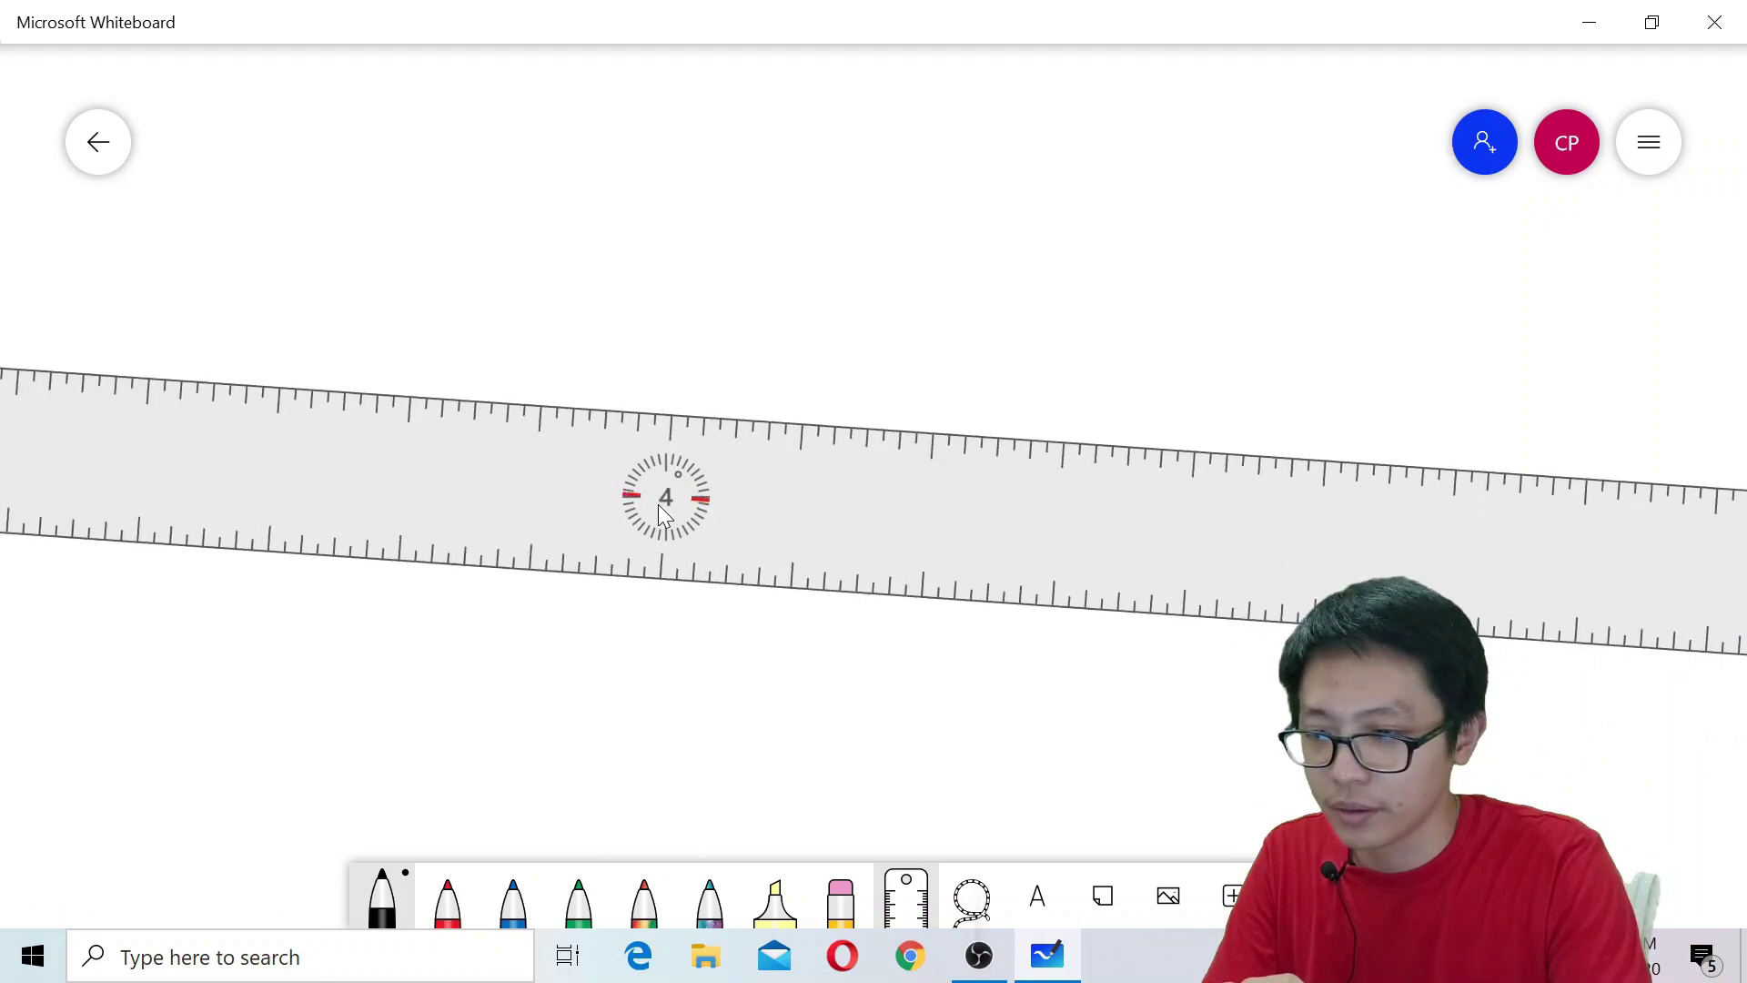
{"action": "scroll", "coordinate": [658, 504], "scroll_direction": "up", "scroll_amount": 1}
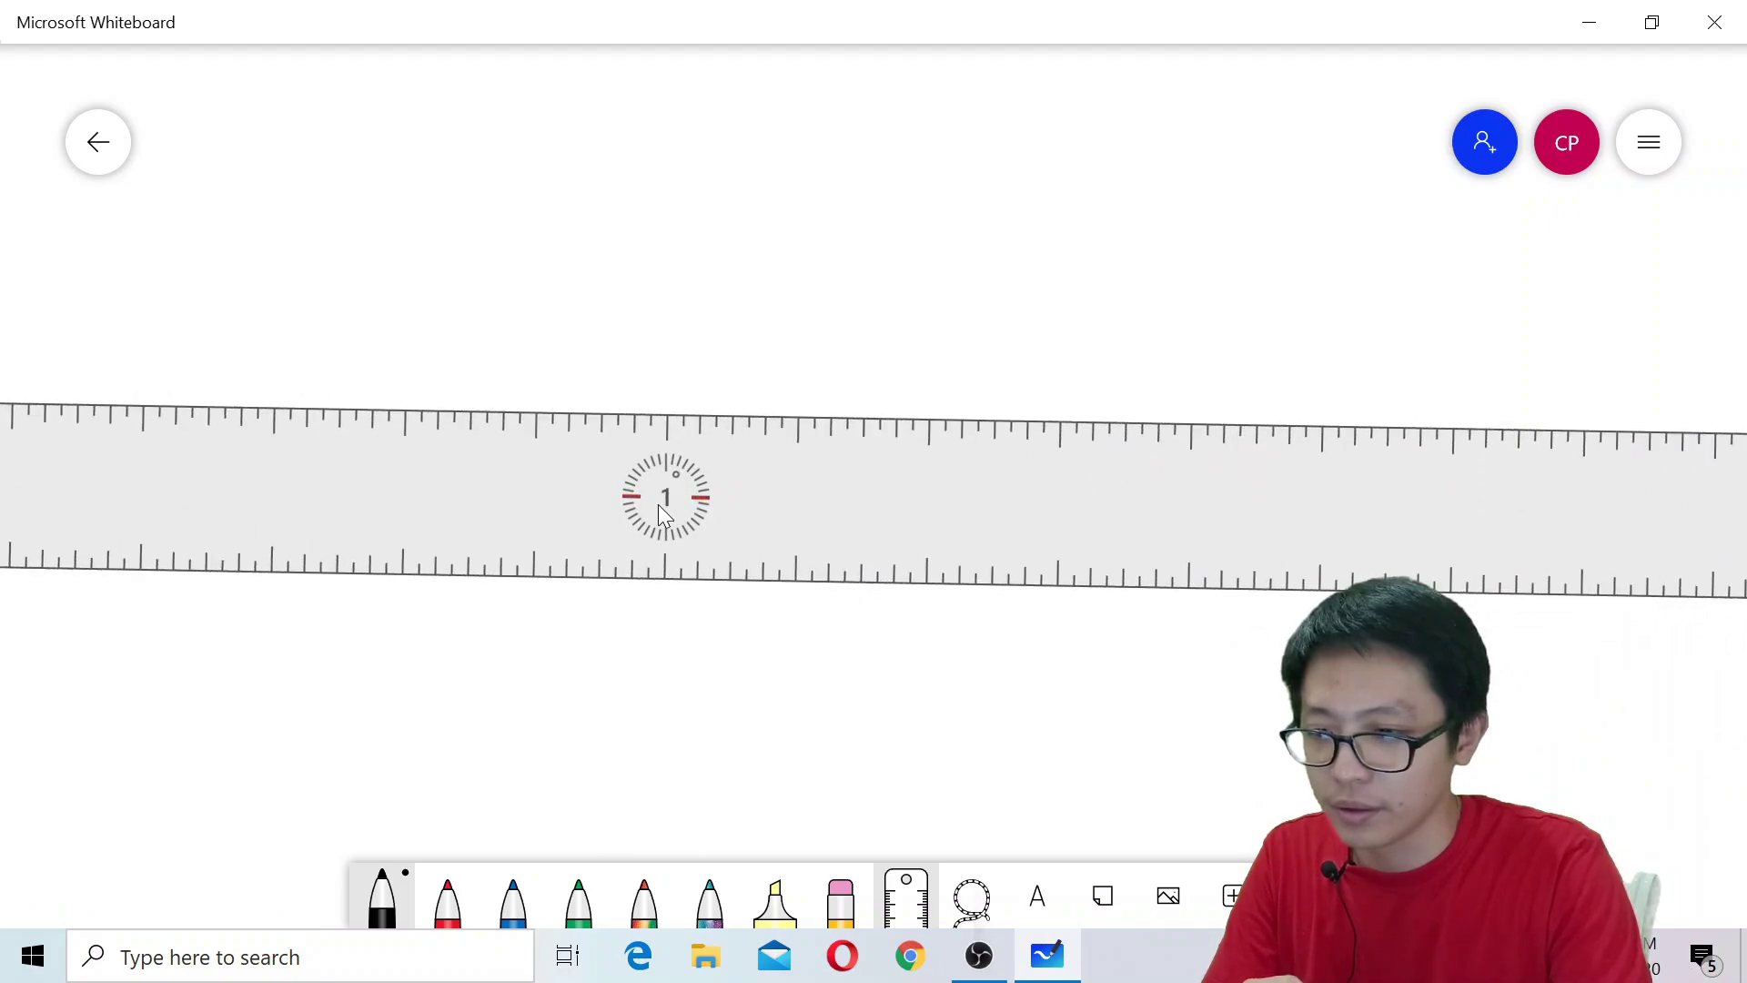
{"action": "scroll", "coordinate": [658, 504], "scroll_direction": "down", "scroll_amount": 1}
{"action": "scroll", "coordinate": [658, 504], "scroll_direction": "up", "scroll_amount": 2}
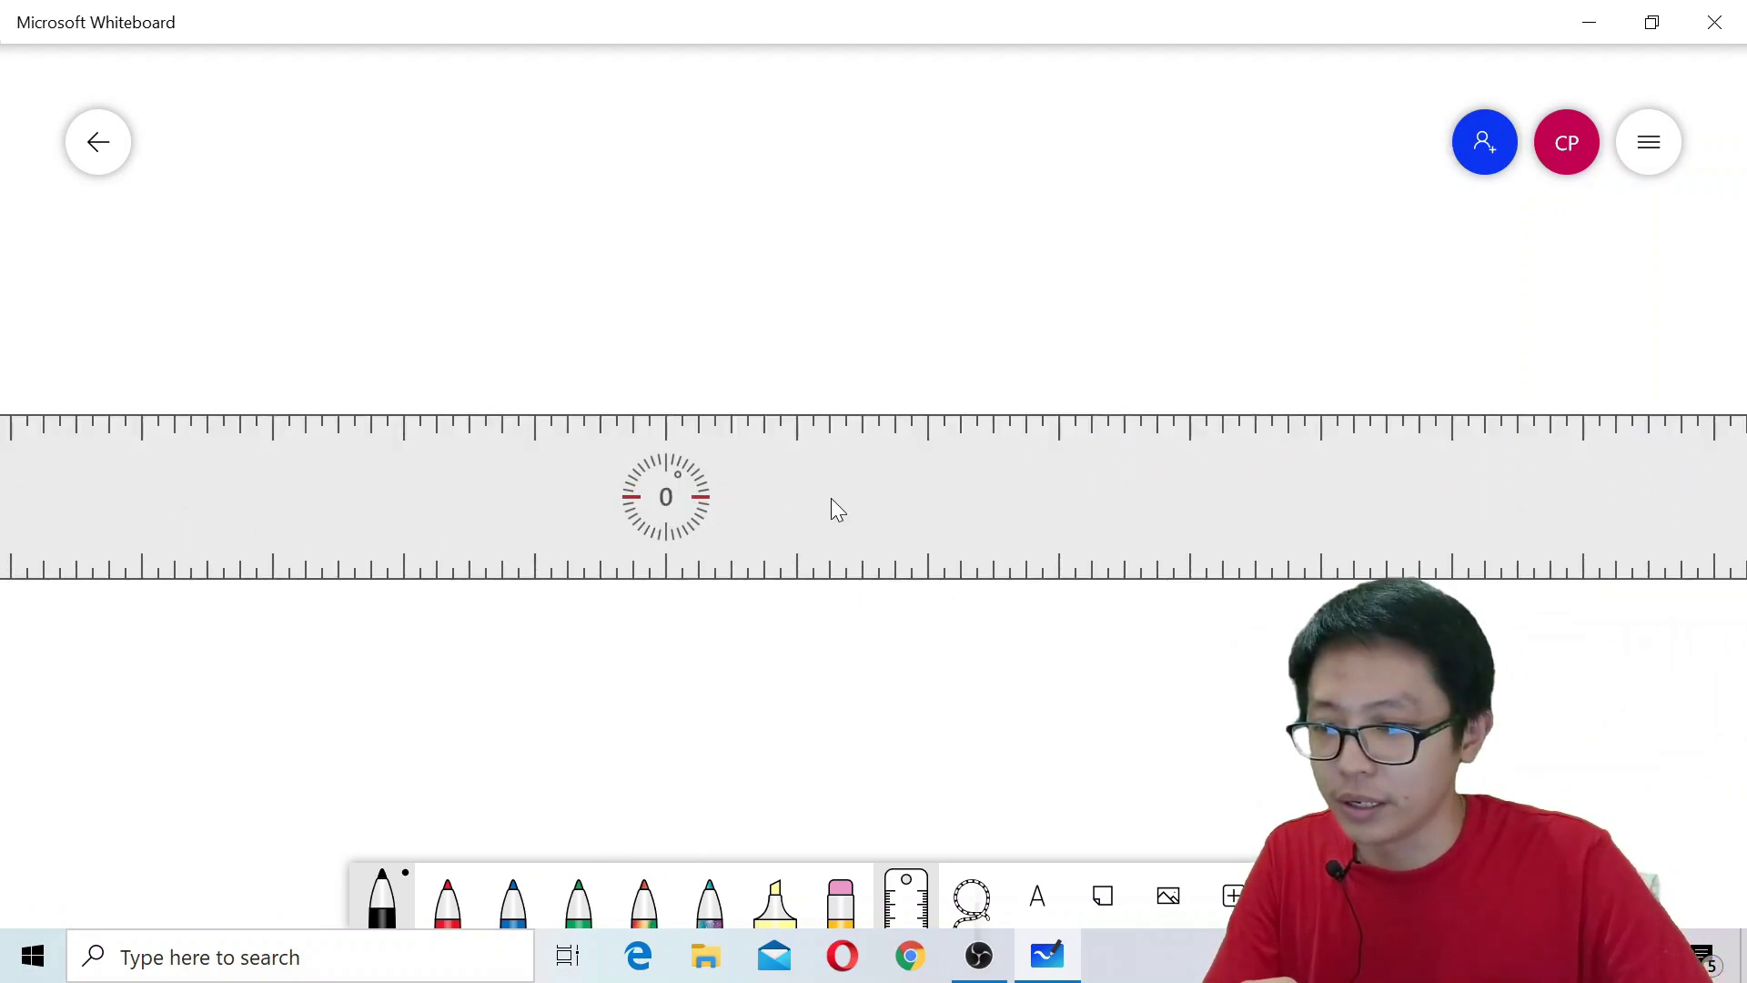
- Move the level ruler lower left and rule a straight horizontal black line
{"action": "left_click_drag", "start_coordinate": [831, 500], "coordinate": [673, 614]}
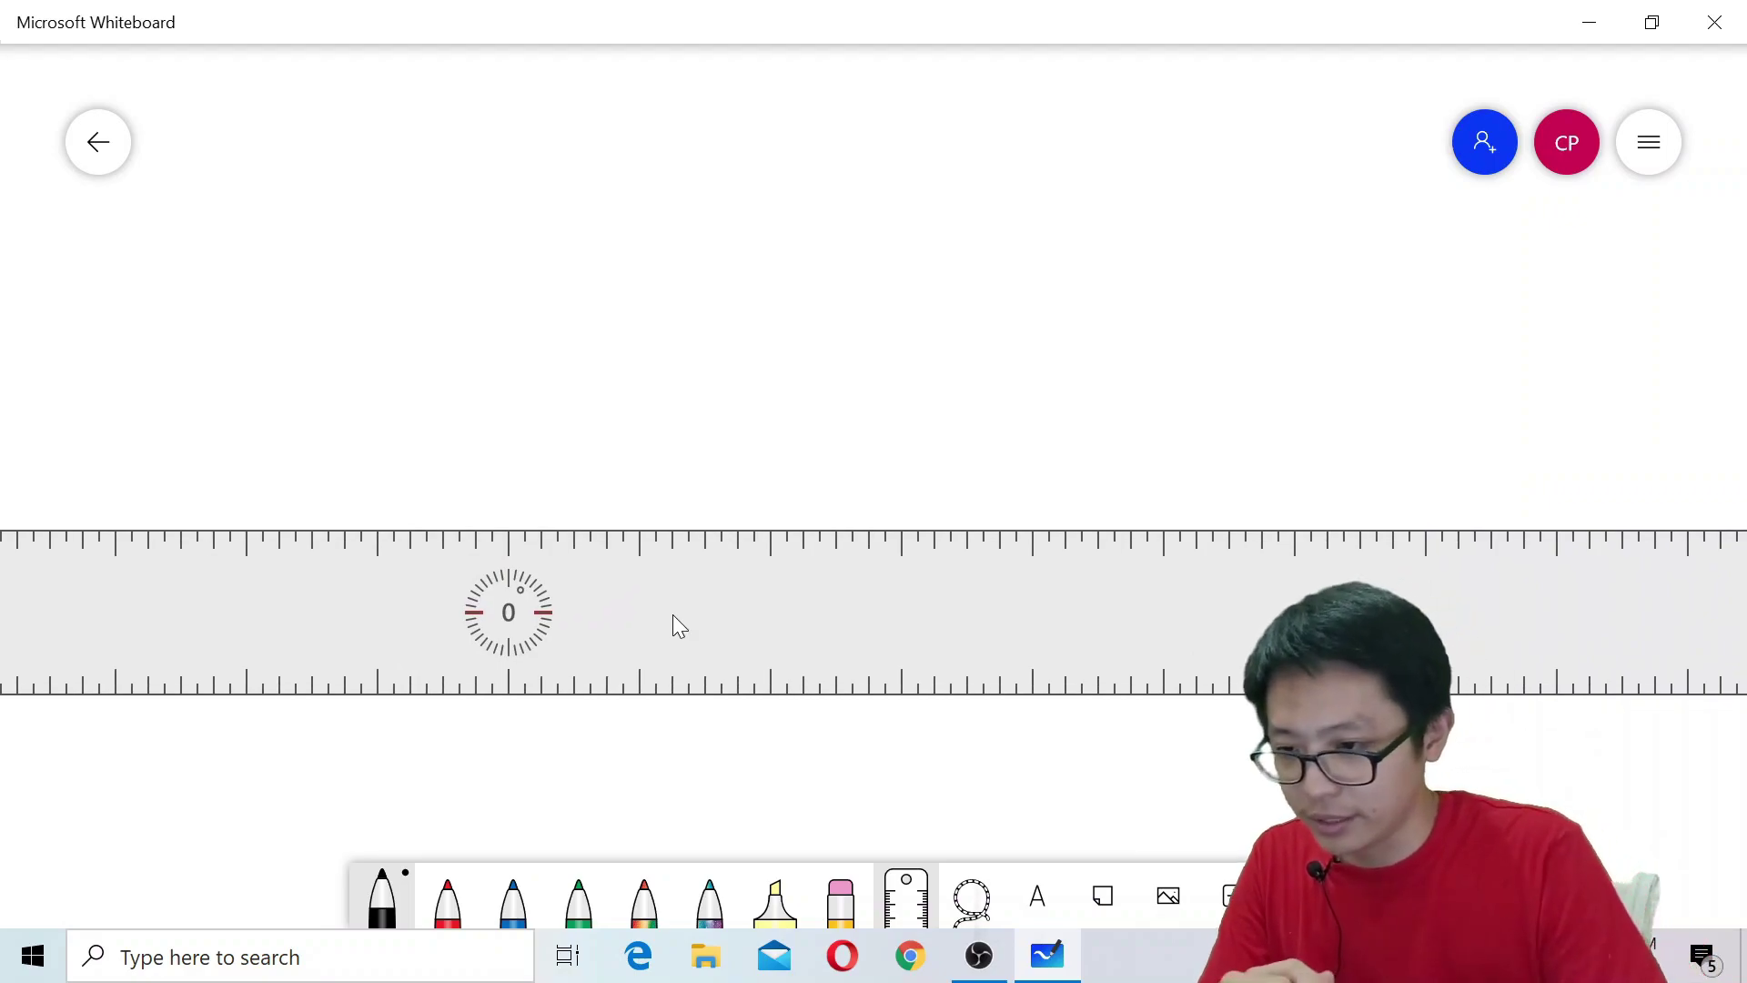
{"action": "left_click_drag", "start_coordinate": [394, 527], "coordinate": [1170, 527]}
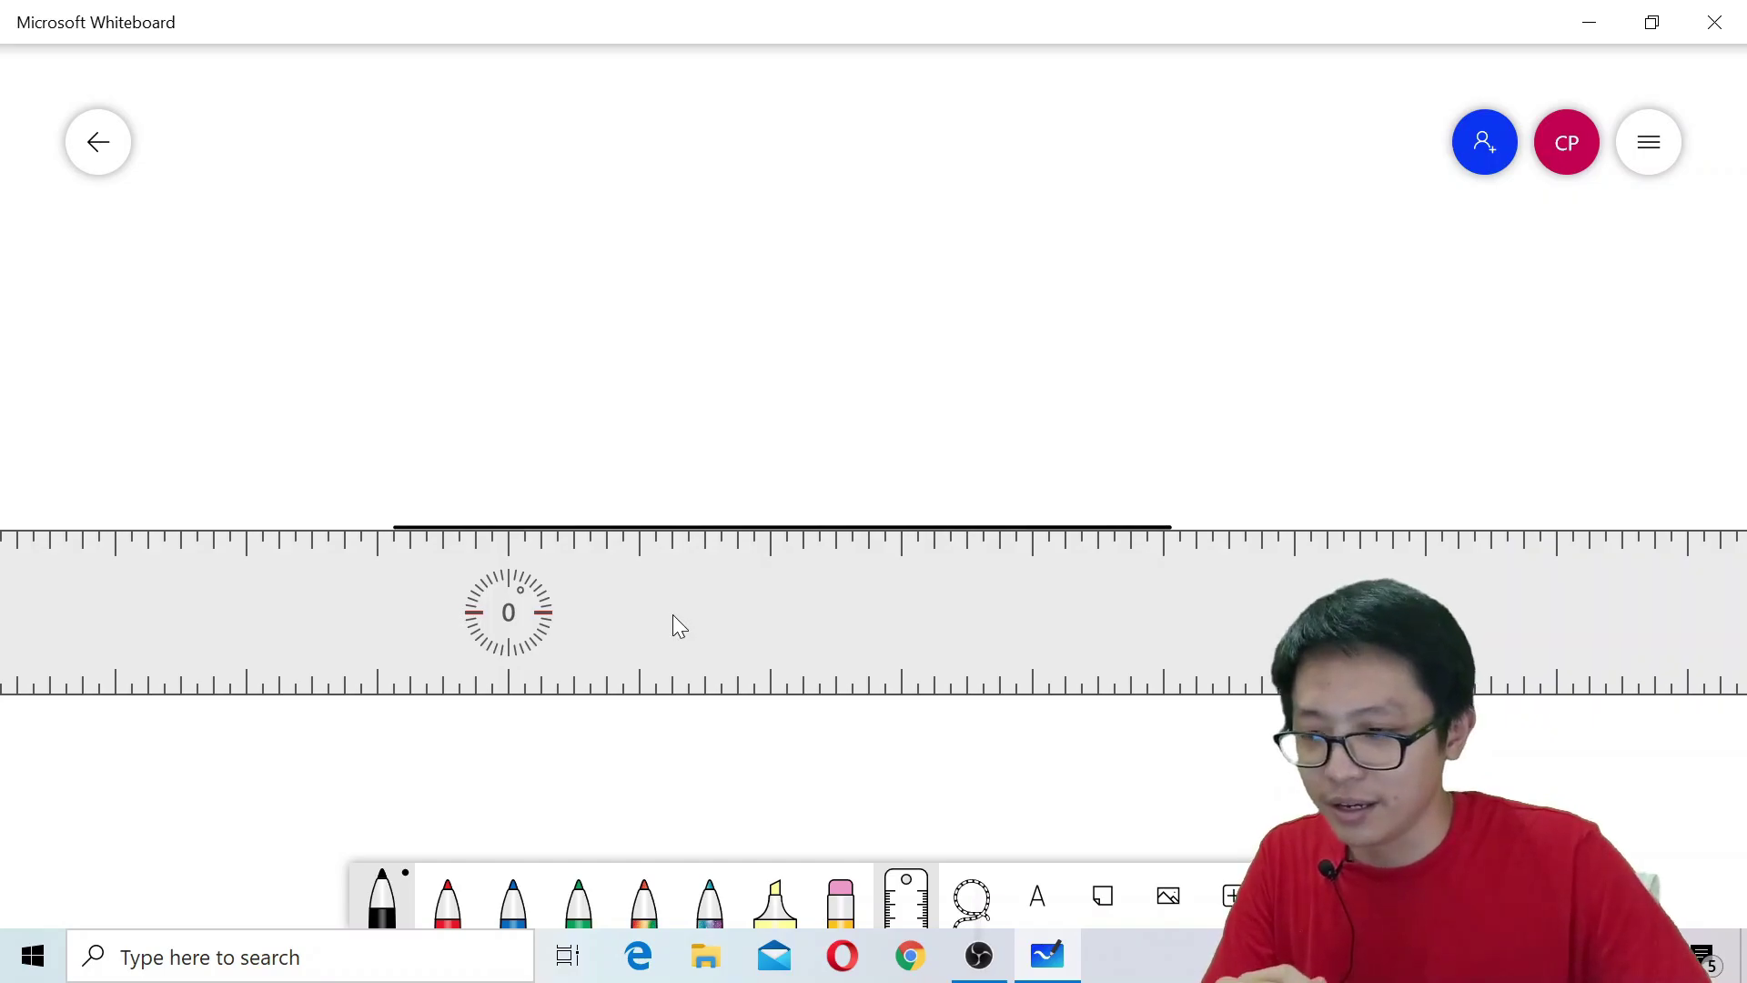
{"action": "scroll", "coordinate": [483, 617], "scroll_direction": "down", "scroll_amount": 20}
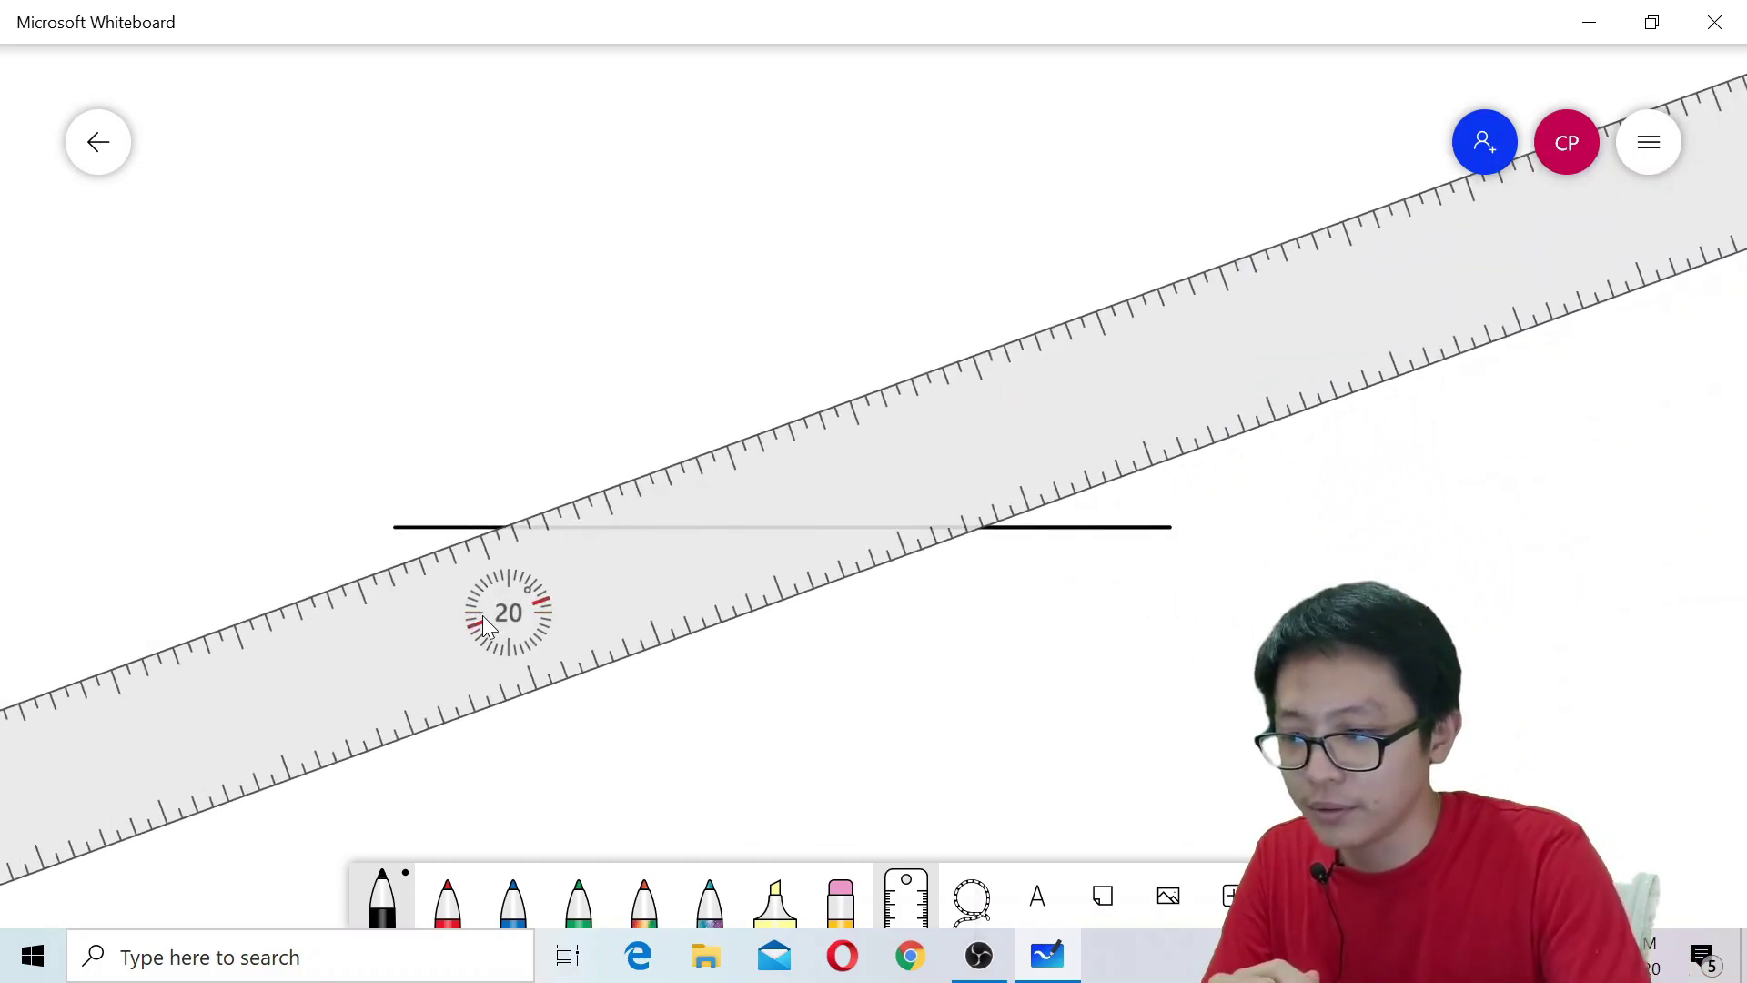
{"action": "scroll", "coordinate": [482, 615], "scroll_direction": "down", "scroll_amount": 4}
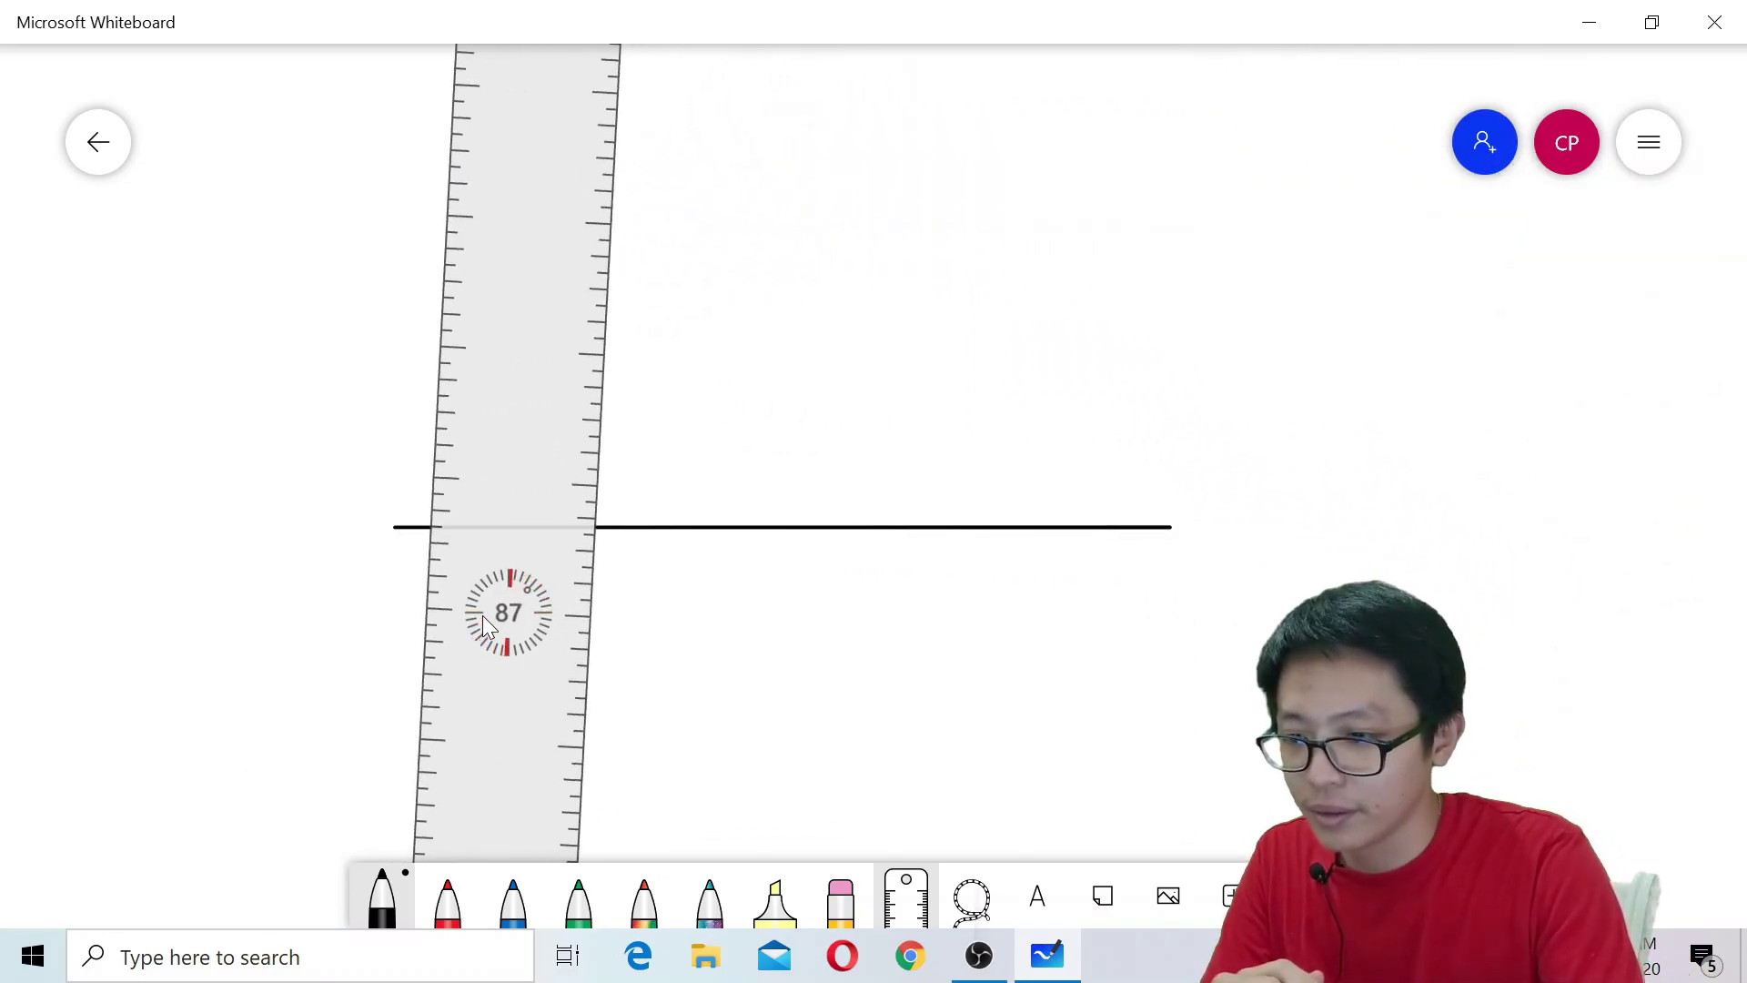
{"action": "scroll", "coordinate": [482, 615], "scroll_direction": "up", "scroll_amount": 1}
{"action": "scroll", "coordinate": [472, 641], "scroll_direction": "down", "scroll_amount": 4}
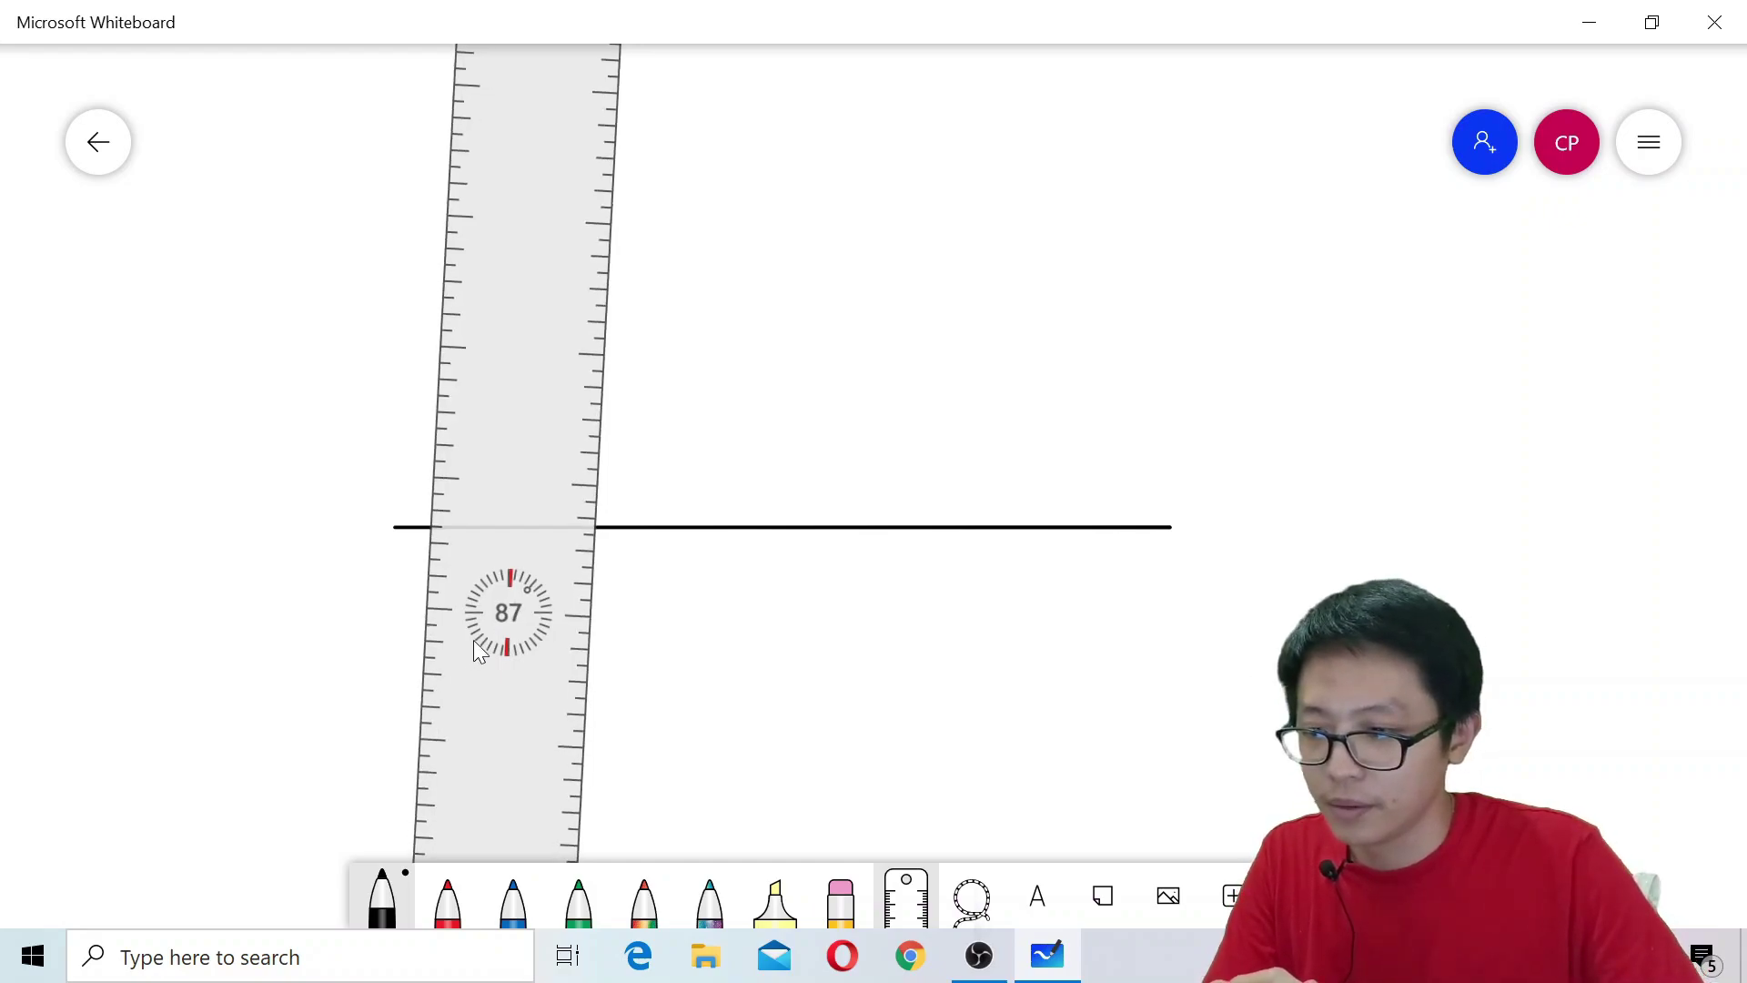
- Place the upright 90° ruler at the line's left end and rule a vertical black line
{"action": "left_click_drag", "start_coordinate": [502, 619], "coordinate": [401, 573]}
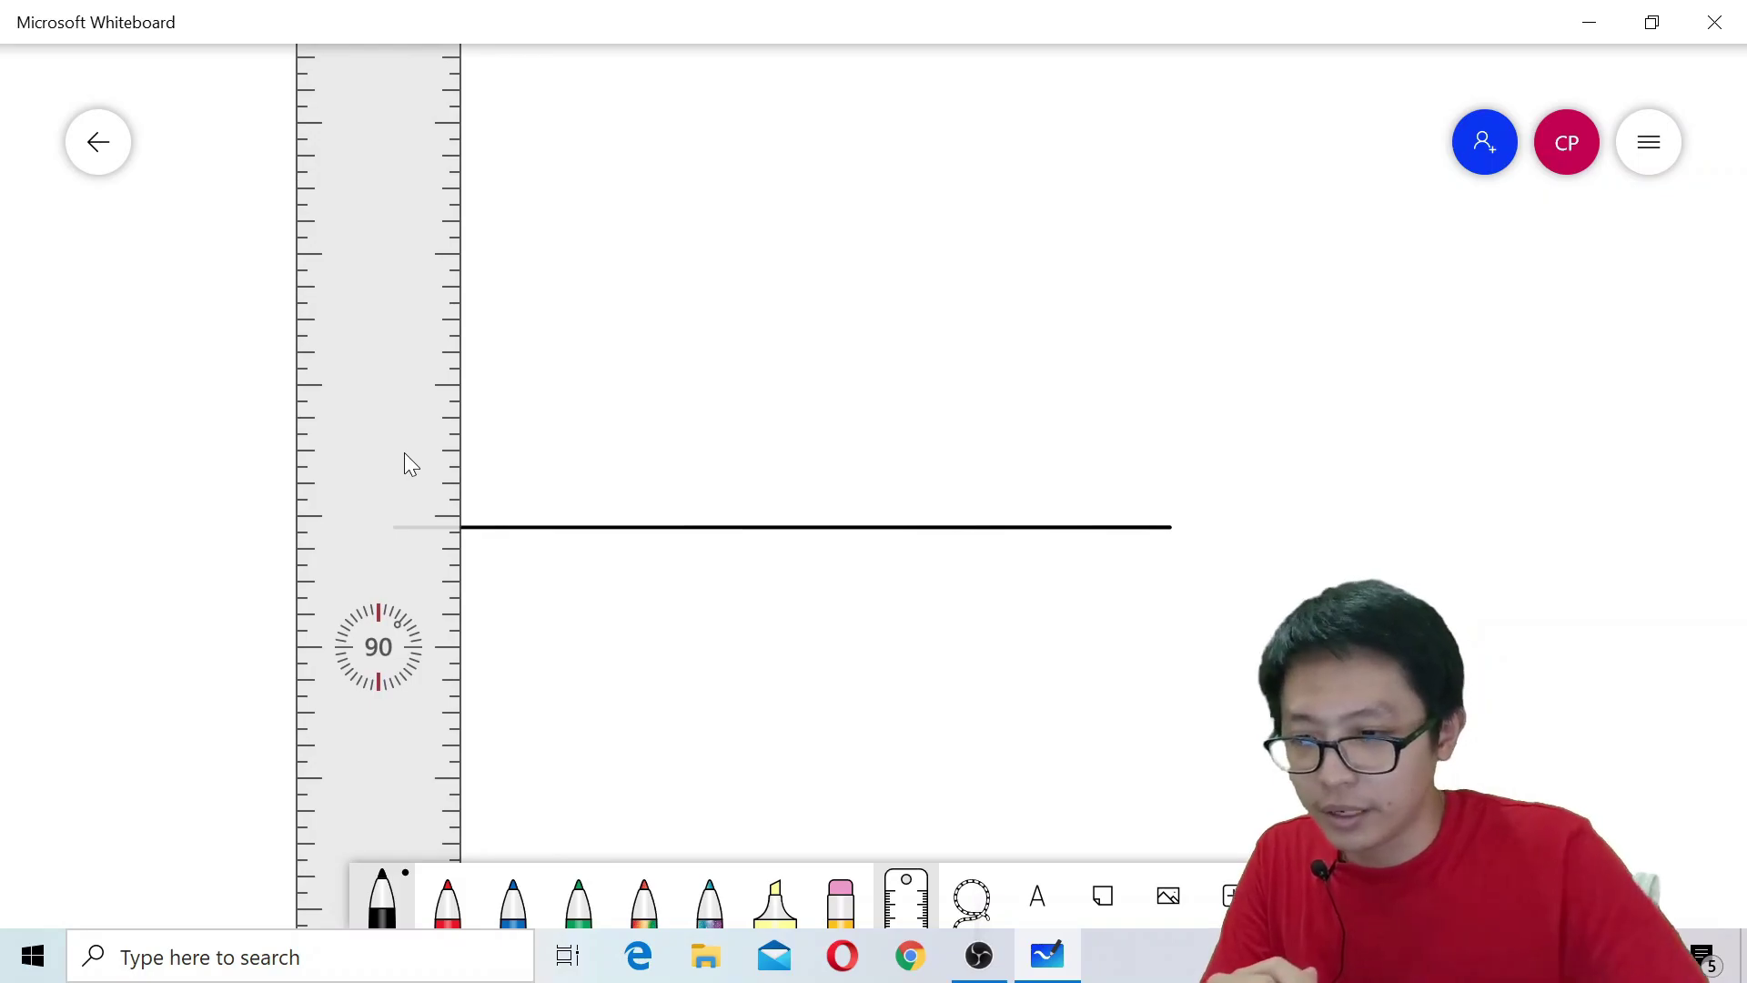
{"action": "left_click_drag", "start_coordinate": [736, 363], "coordinate": [787, 475]}
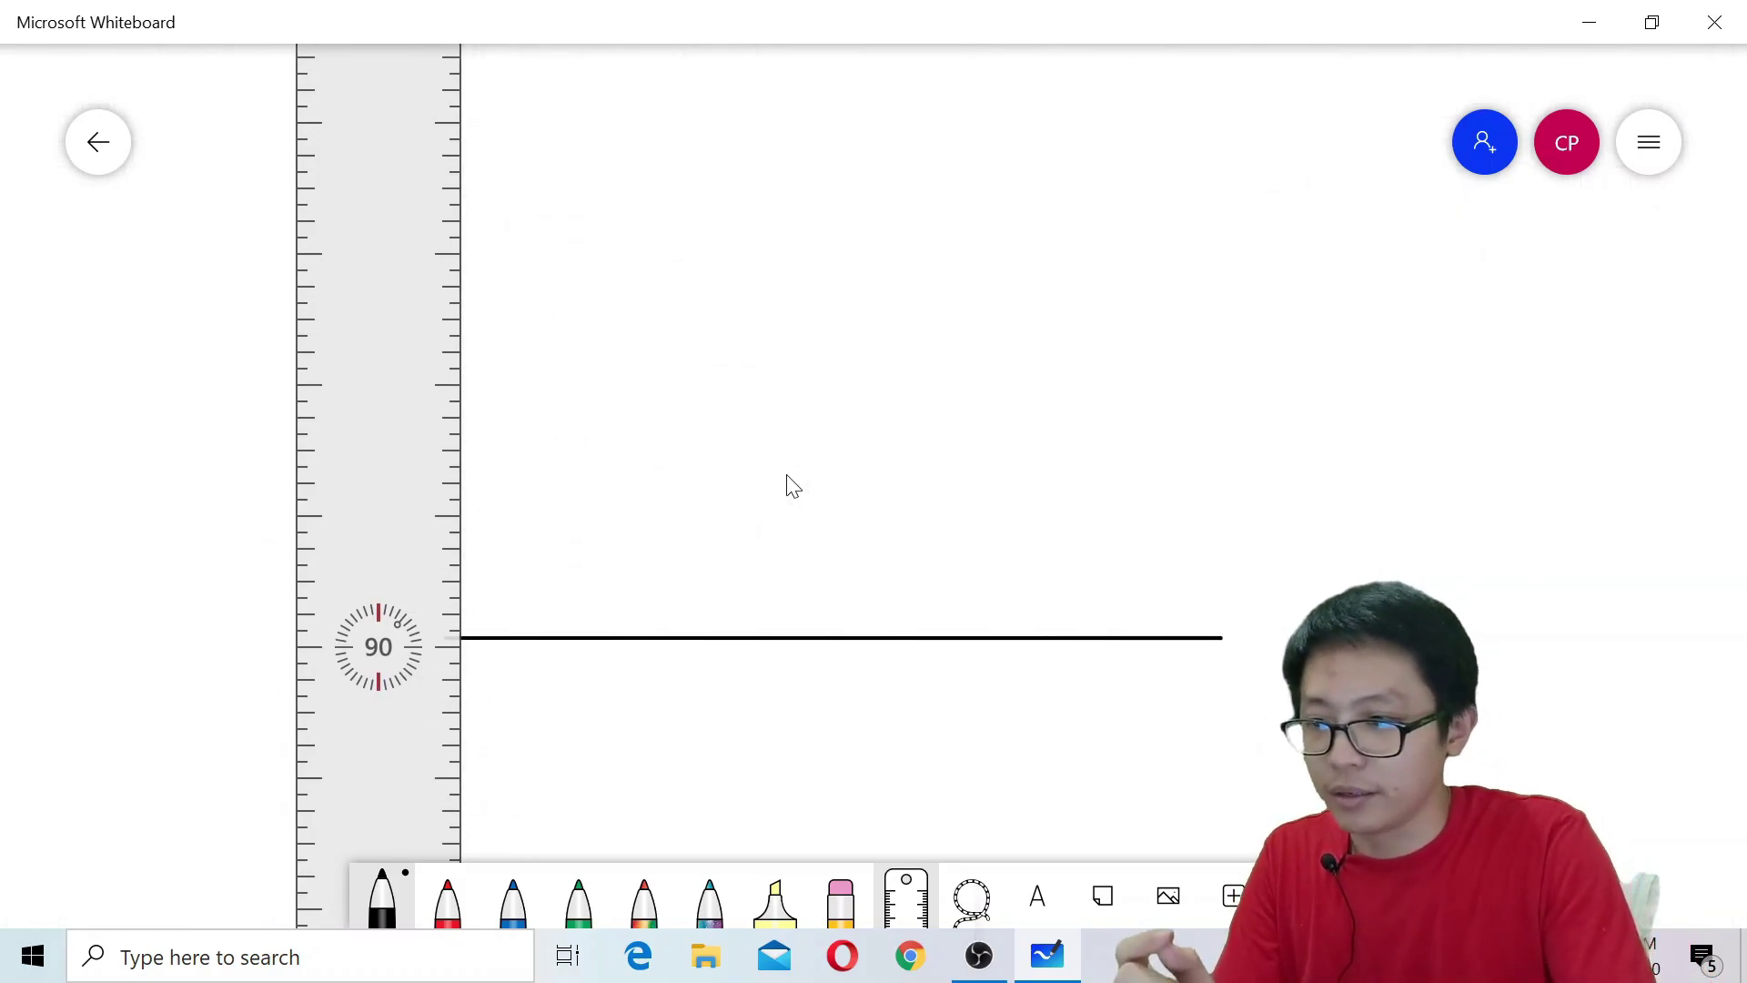
{"action": "left_click_drag", "start_coordinate": [464, 336], "coordinate": [464, 773]}
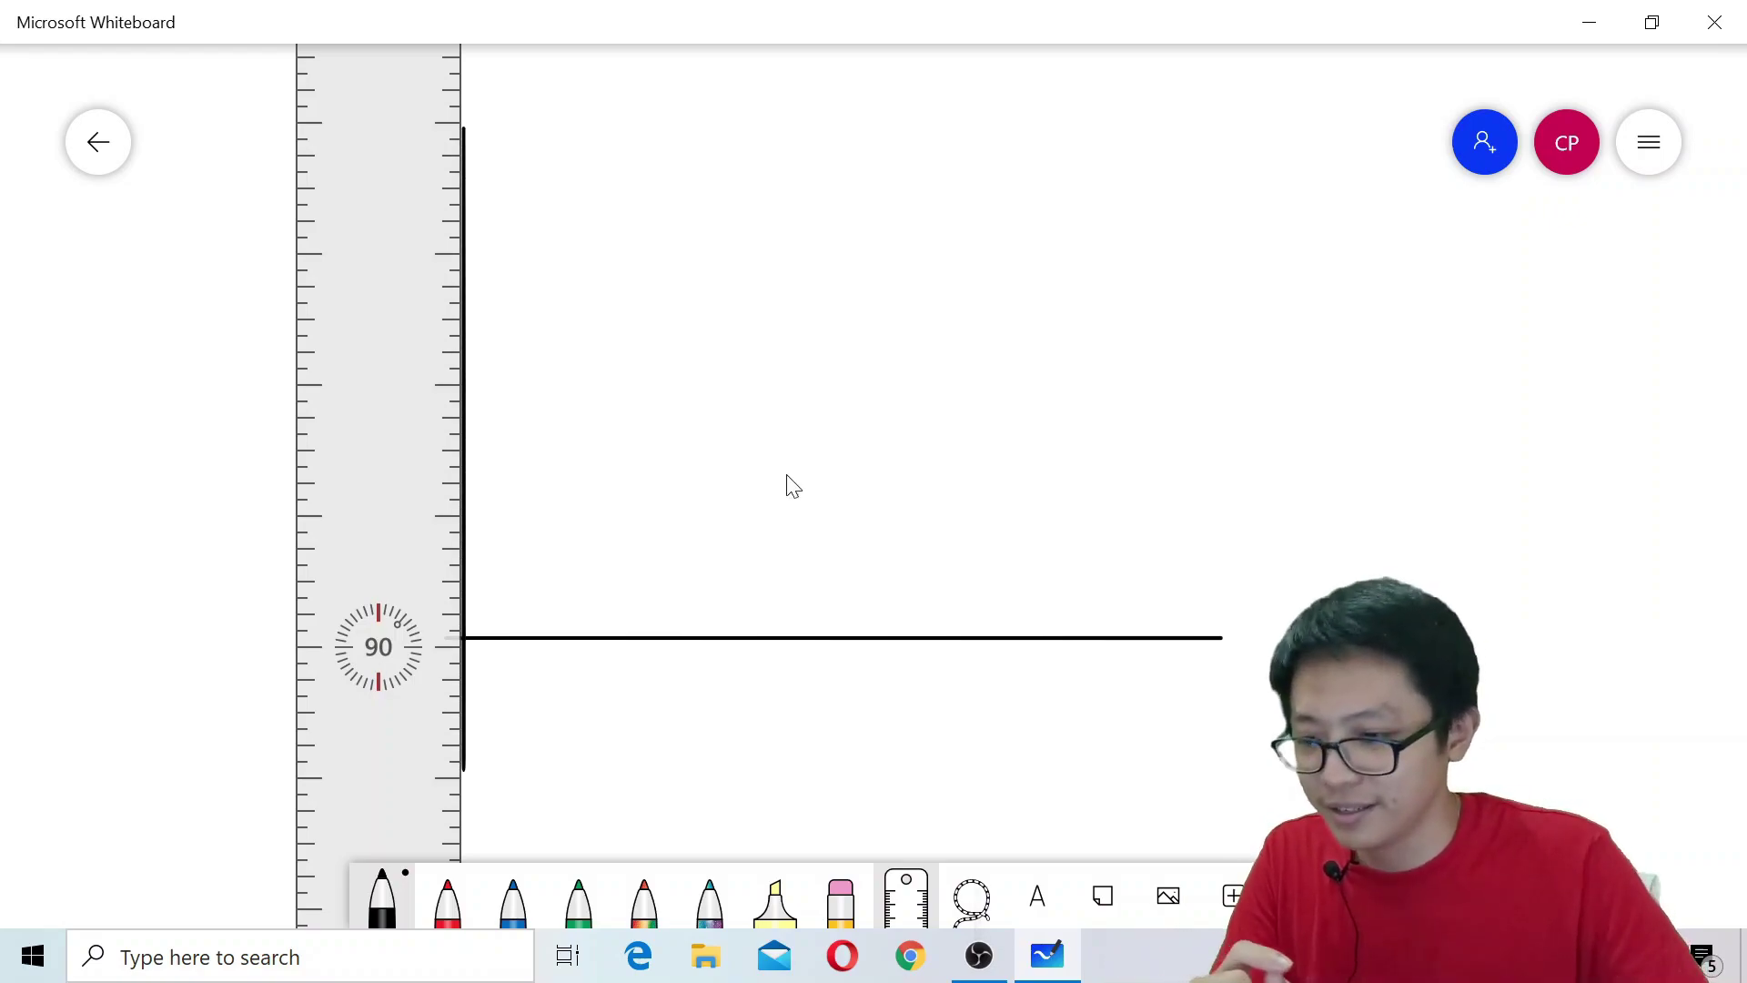
- Hide the ruler and draw arrowheads on both axes plus a 'y' label in black
{"action": "left_click", "coordinate": [901, 908]}
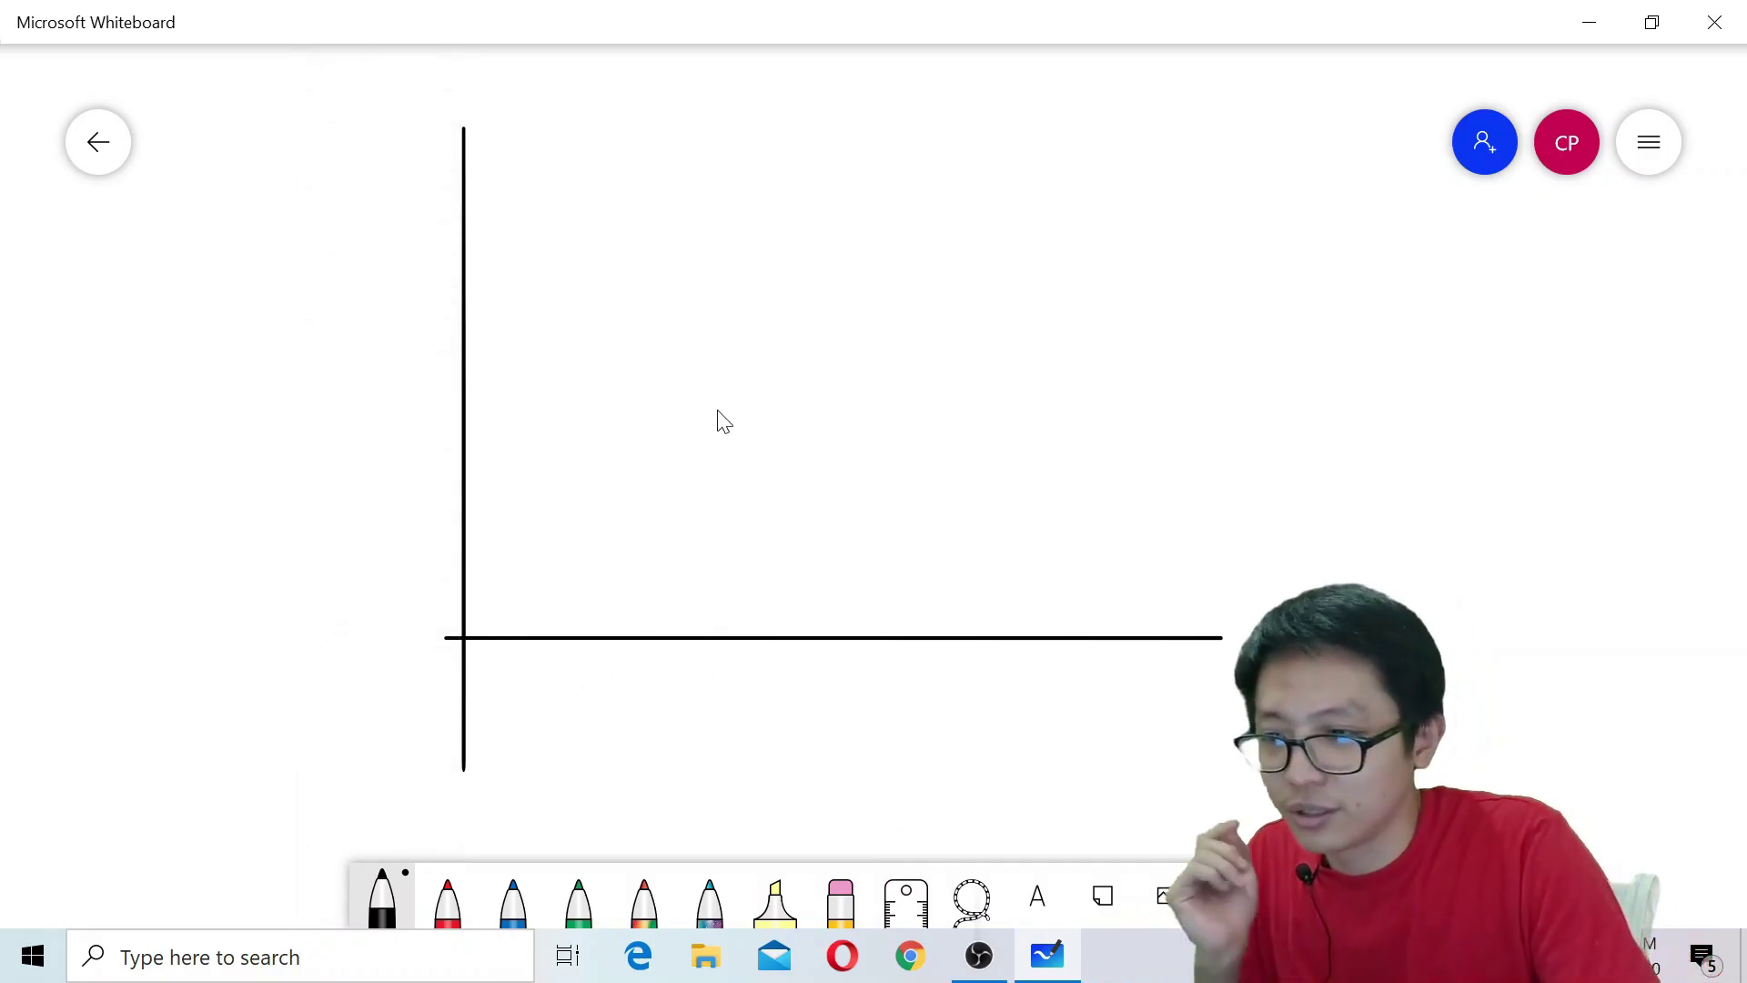
{"action": "mouse_move", "coordinate": [429, 159]}
{"action": "left_mouse_down"}
{"action": "mouse_move", "coordinate": [468, 137]}
{"action": "mouse_move", "coordinate": [496, 155]}
{"action": "left_mouse_up"}
{"action": "left_click_drag", "start_coordinate": [1179, 612], "coordinate": [1182, 648]}
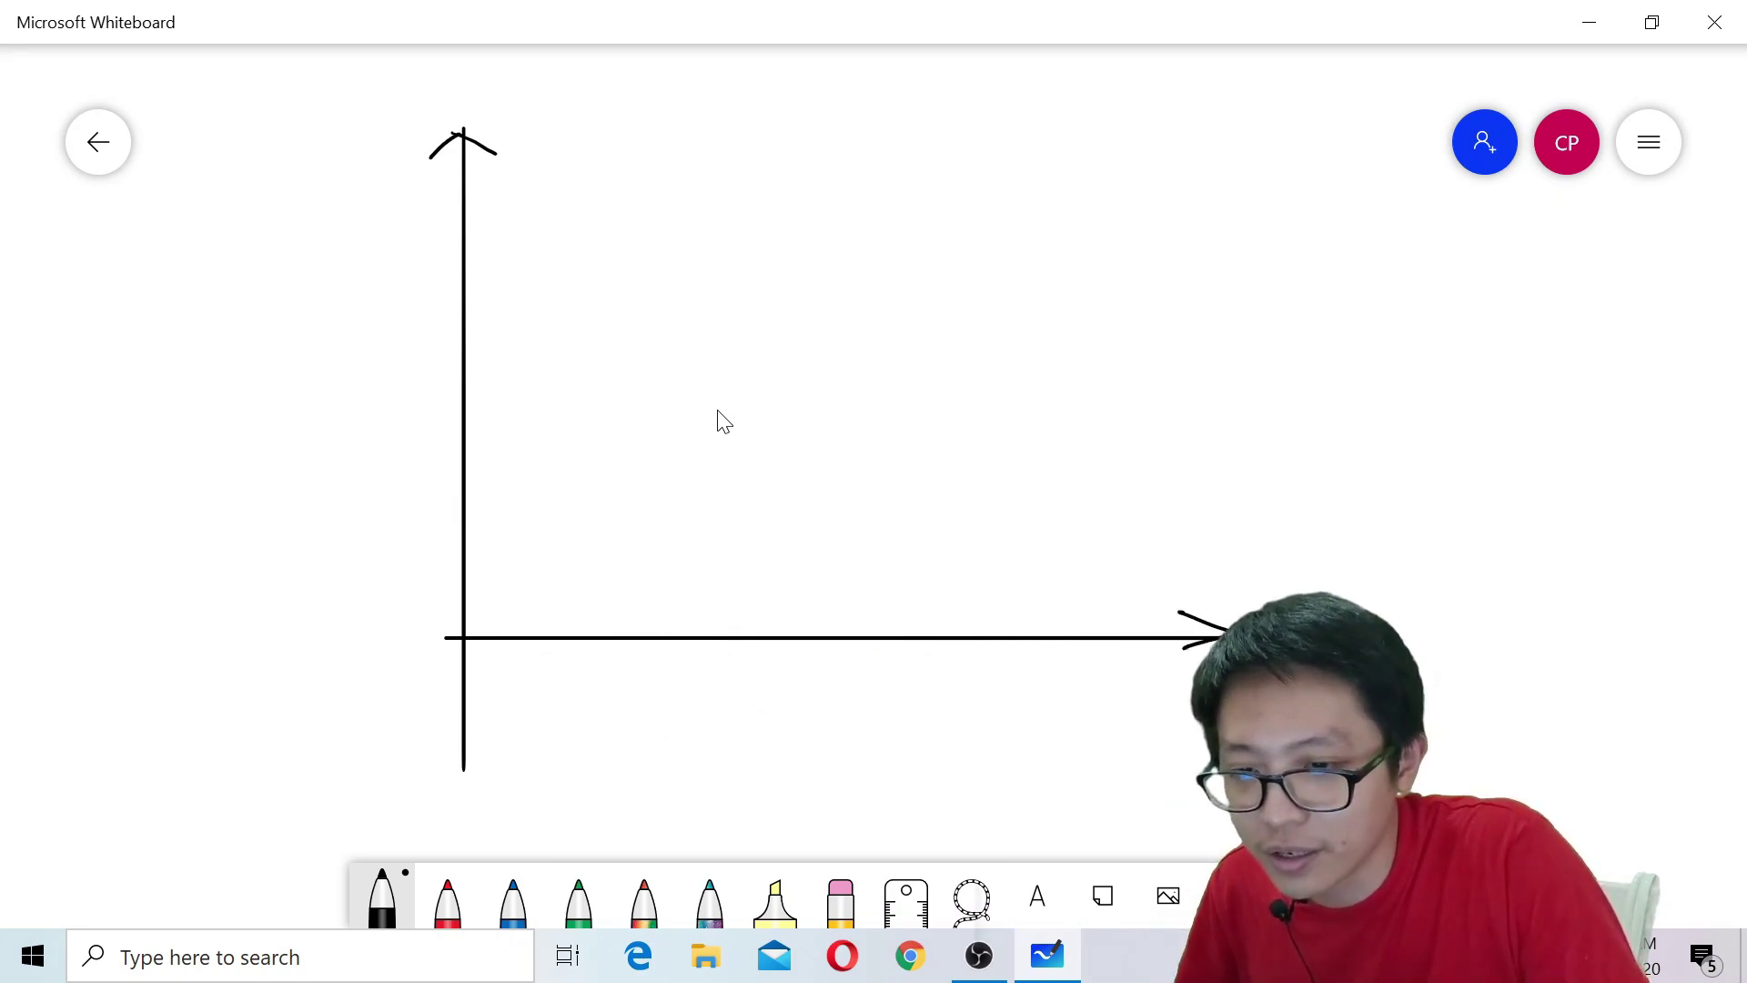
{"action": "mouse_move", "coordinate": [378, 126]}
{"action": "left_mouse_down"}
{"action": "mouse_move", "coordinate": [404, 138]}
{"action": "mouse_move", "coordinate": [322, 180]}
{"action": "left_mouse_up"}
- Draw a blue curve rising from the origin and add a text box beside it
{"action": "left_click", "coordinate": [512, 897]}
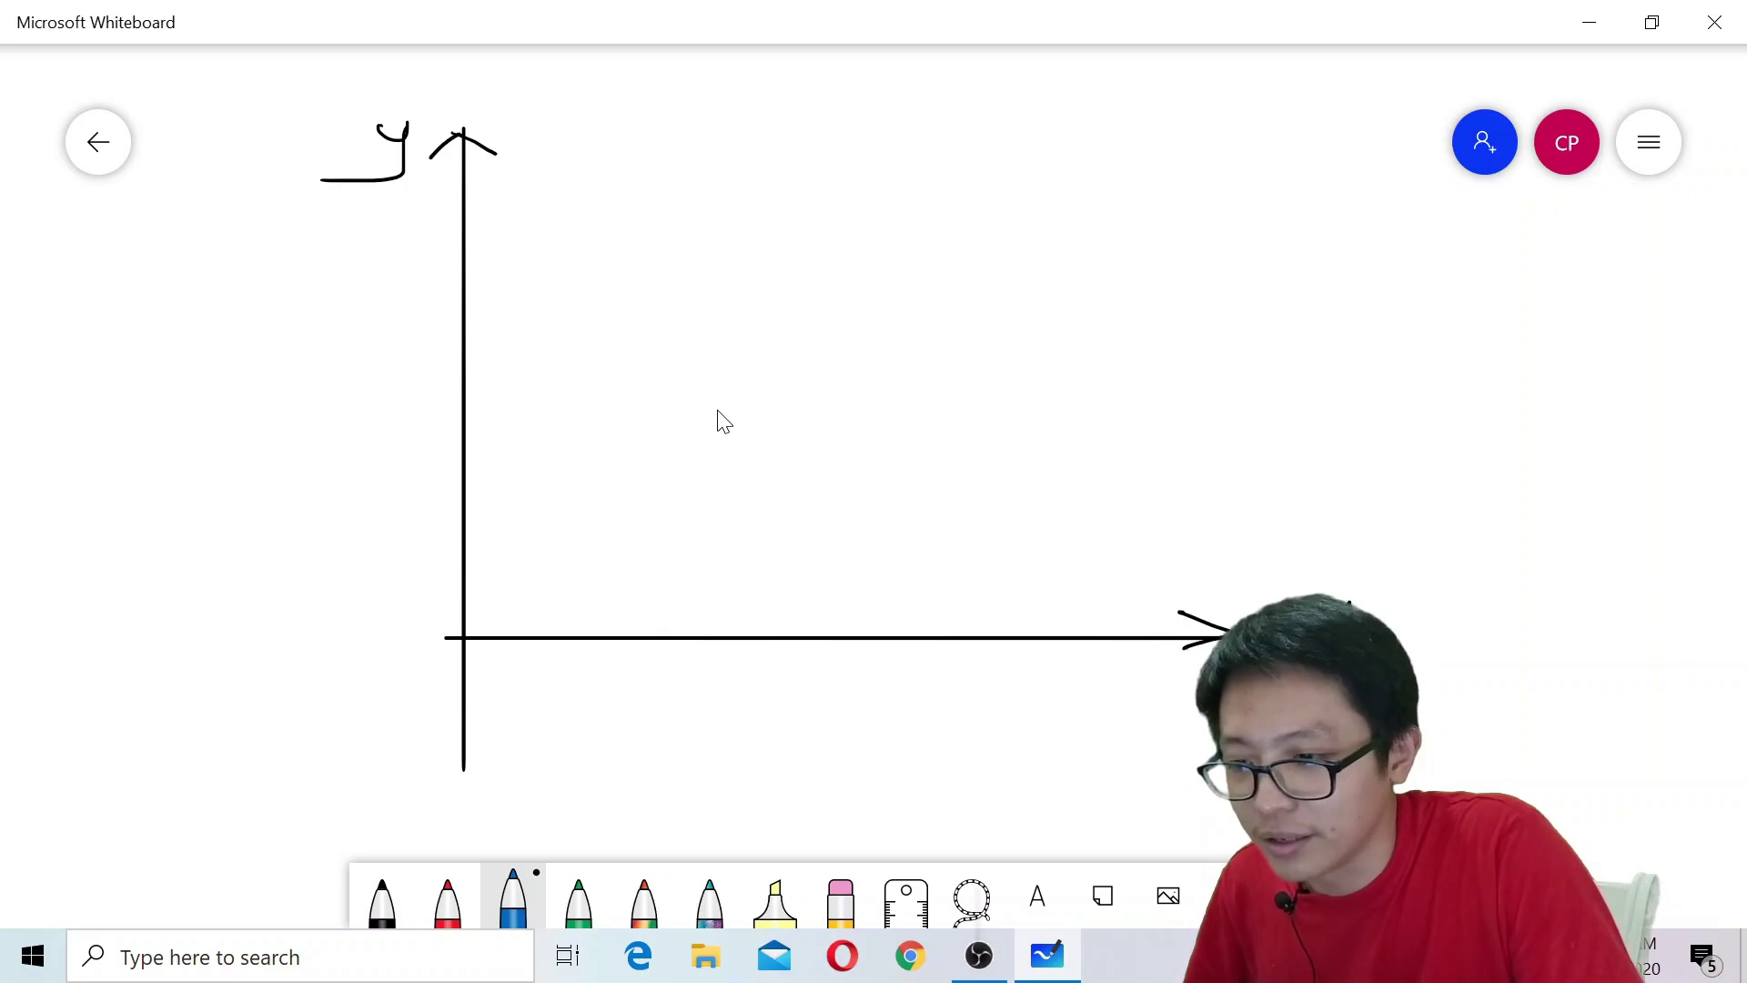
{"action": "left_click_drag", "start_coordinate": [466, 633], "coordinate": [1023, 251]}
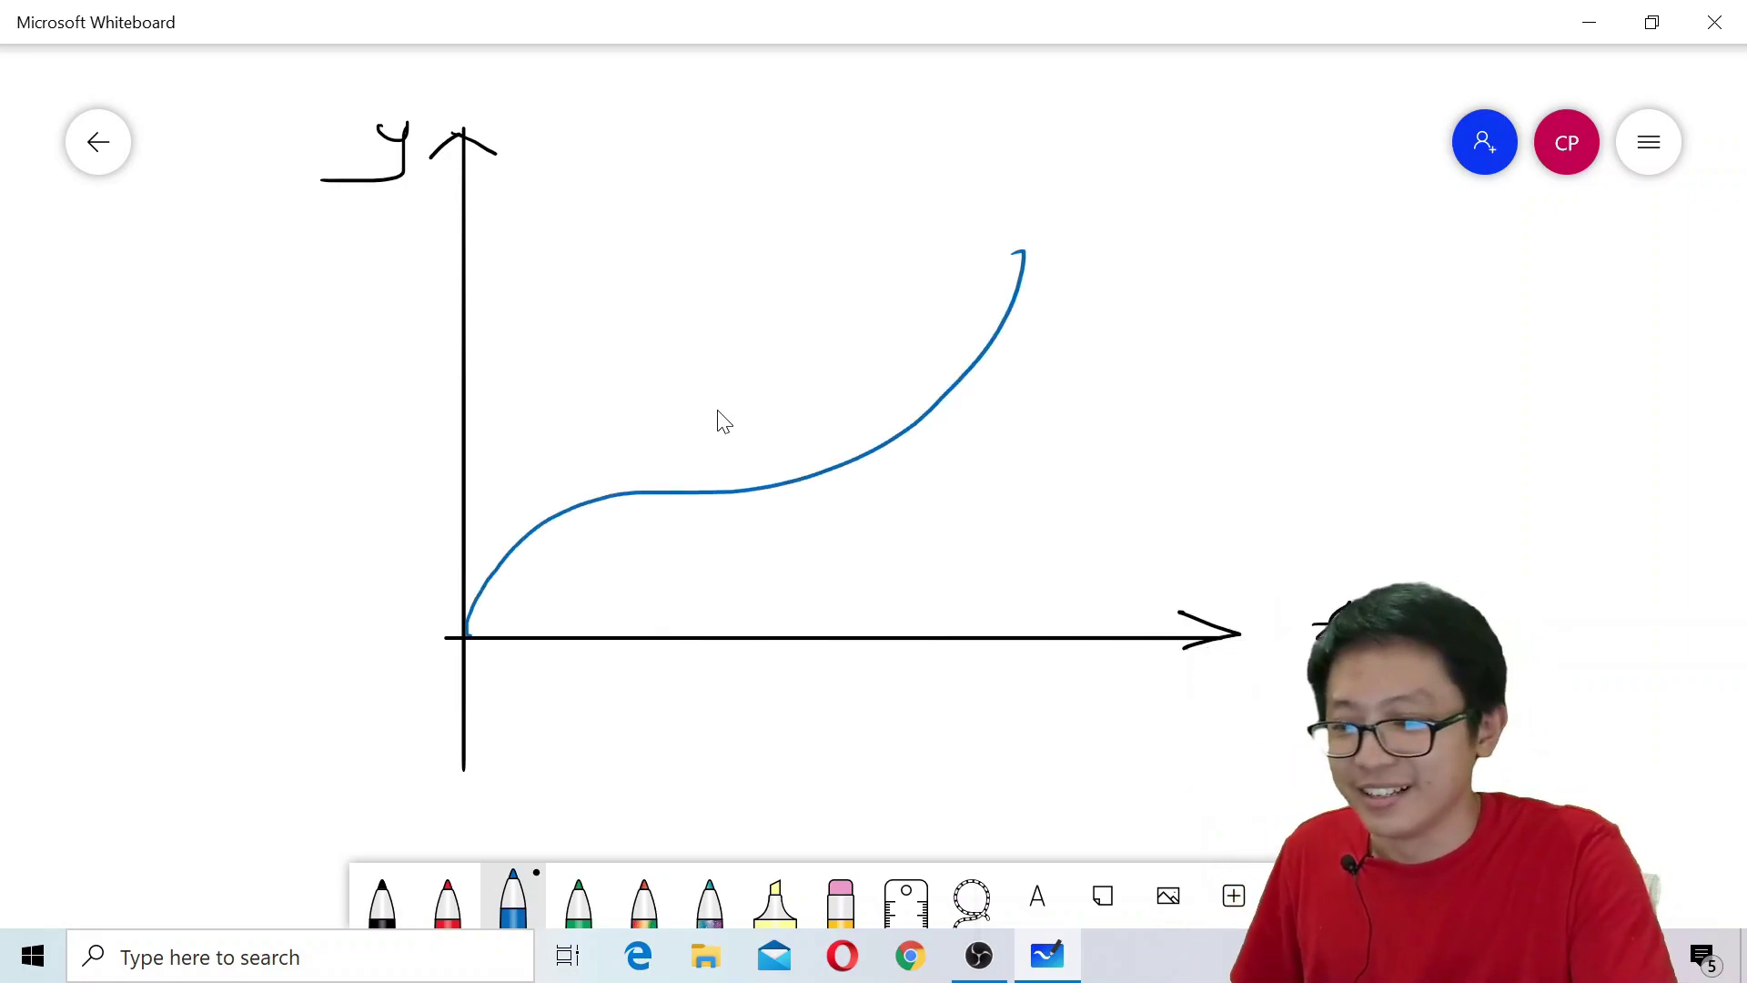
{"action": "left_click", "coordinate": [1037, 897]}
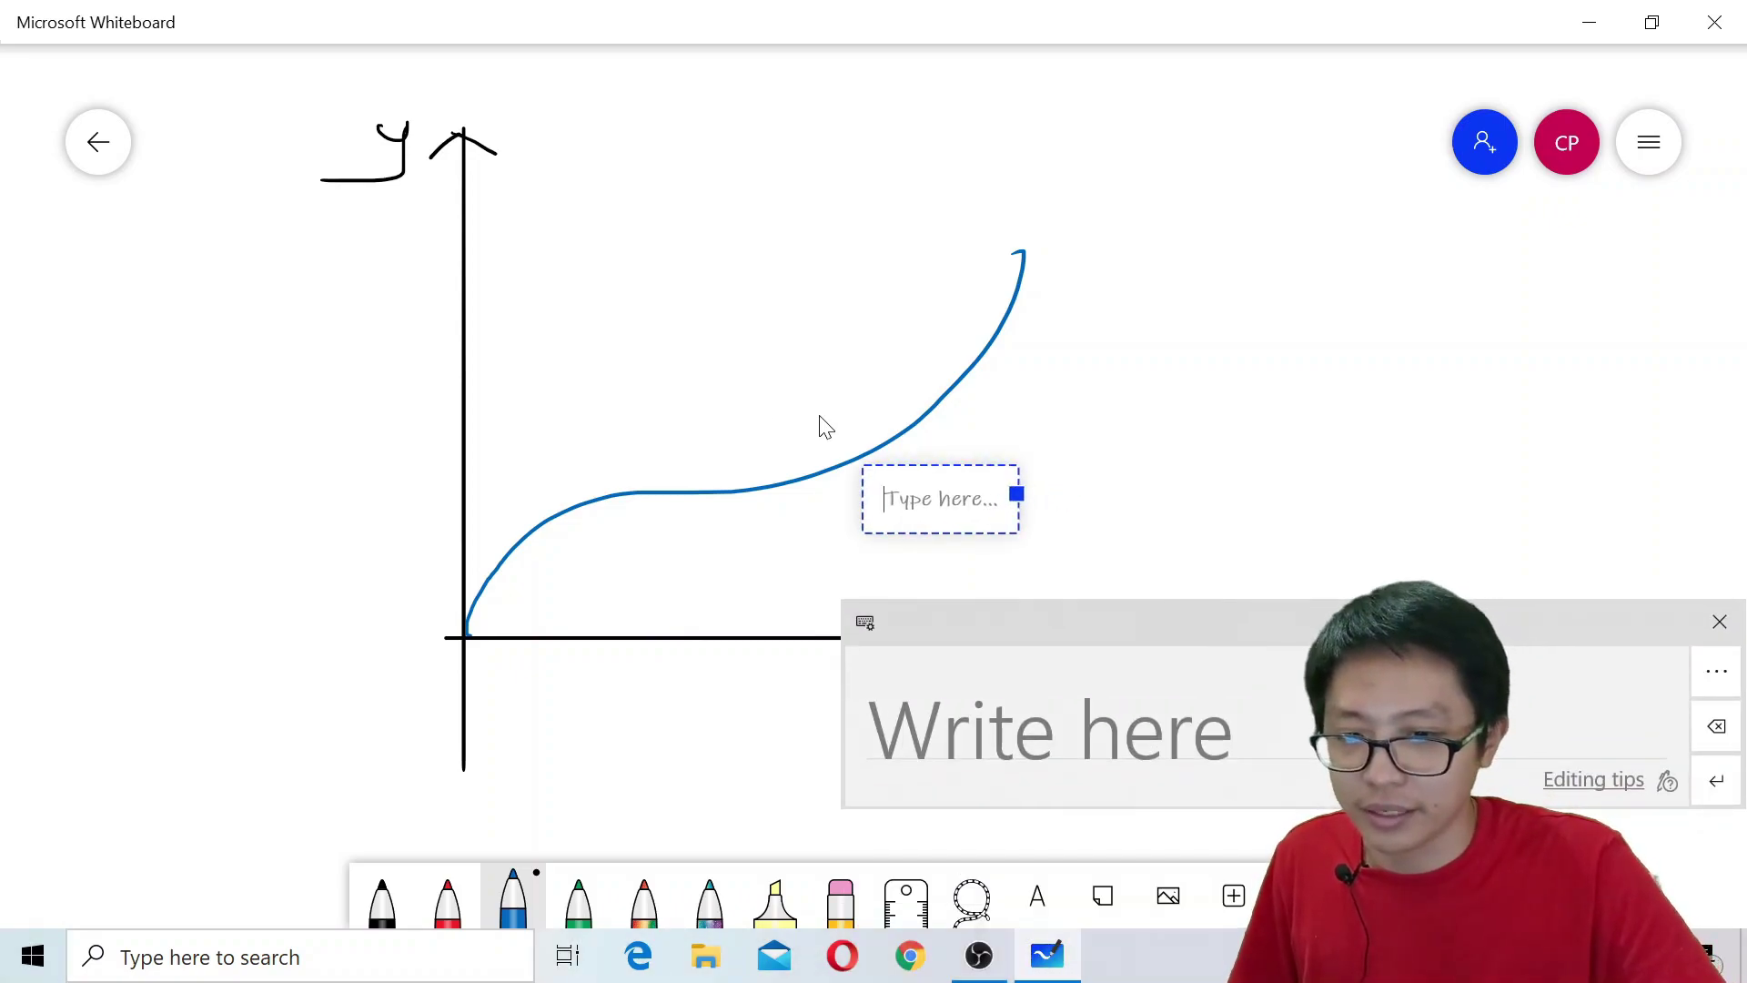
- Type the coordinate label (2.3, 7.6) into the text box
{"action": "left_click", "coordinate": [1718, 622]}
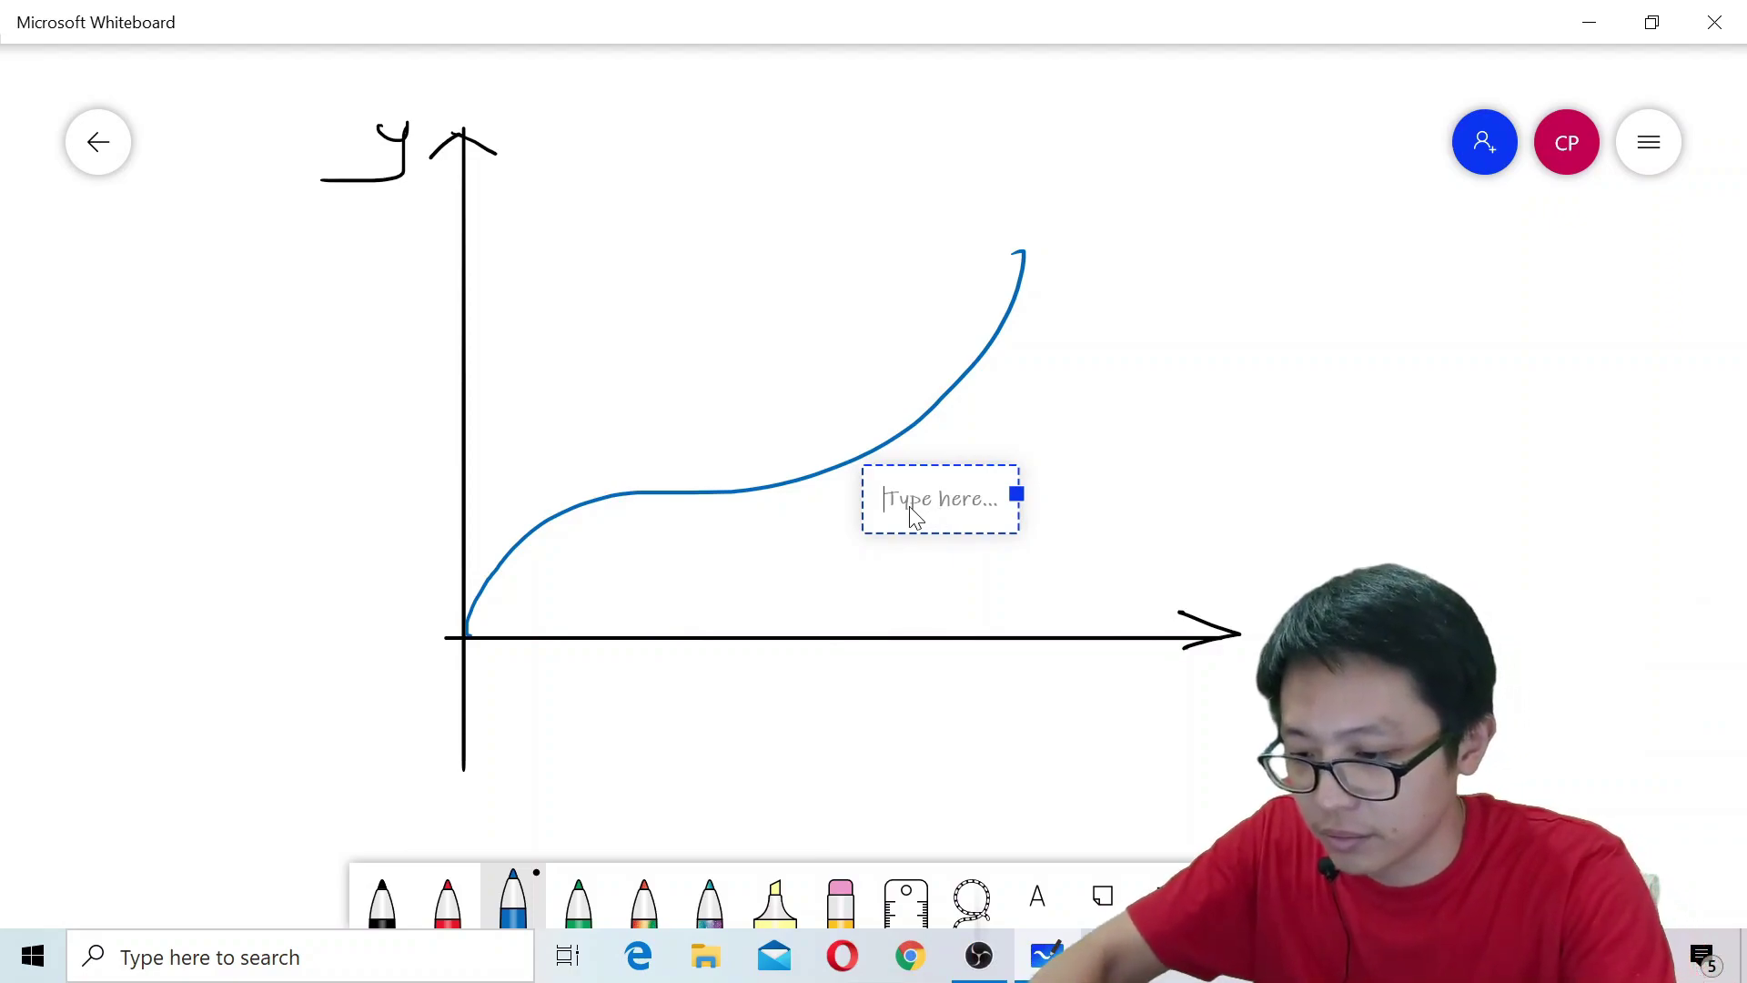
{"action": "type", "text": "2"}
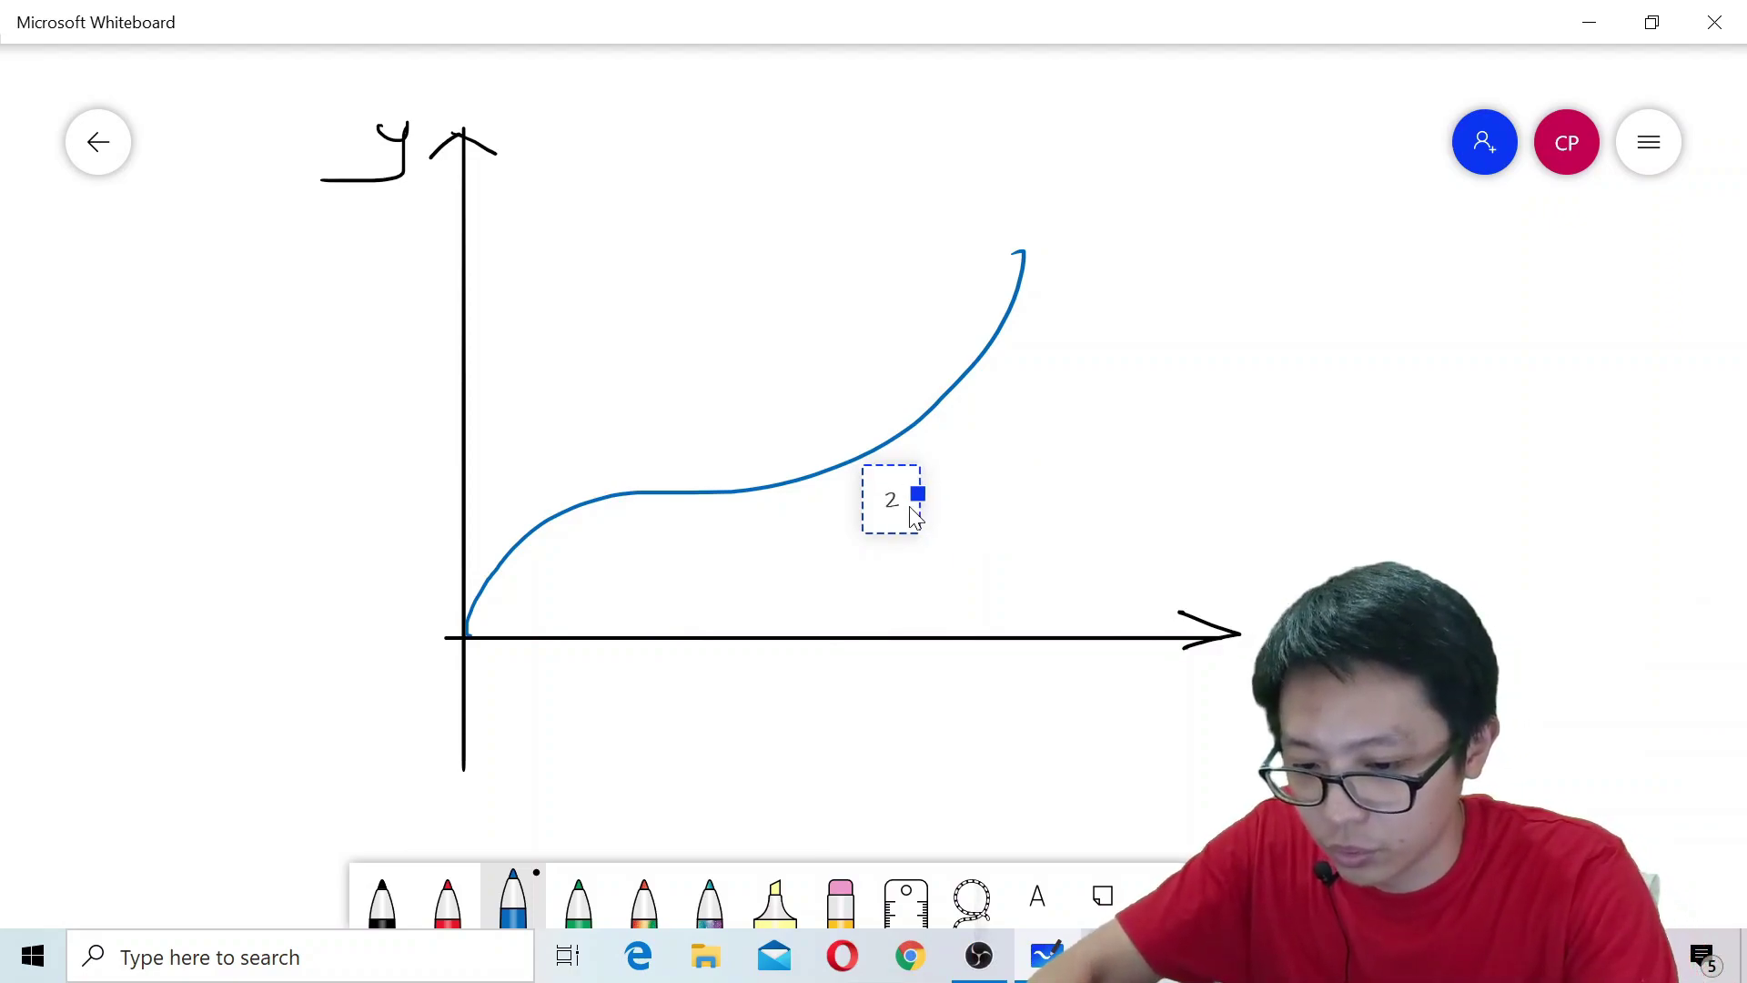
{"action": "type", "text": ".3"}
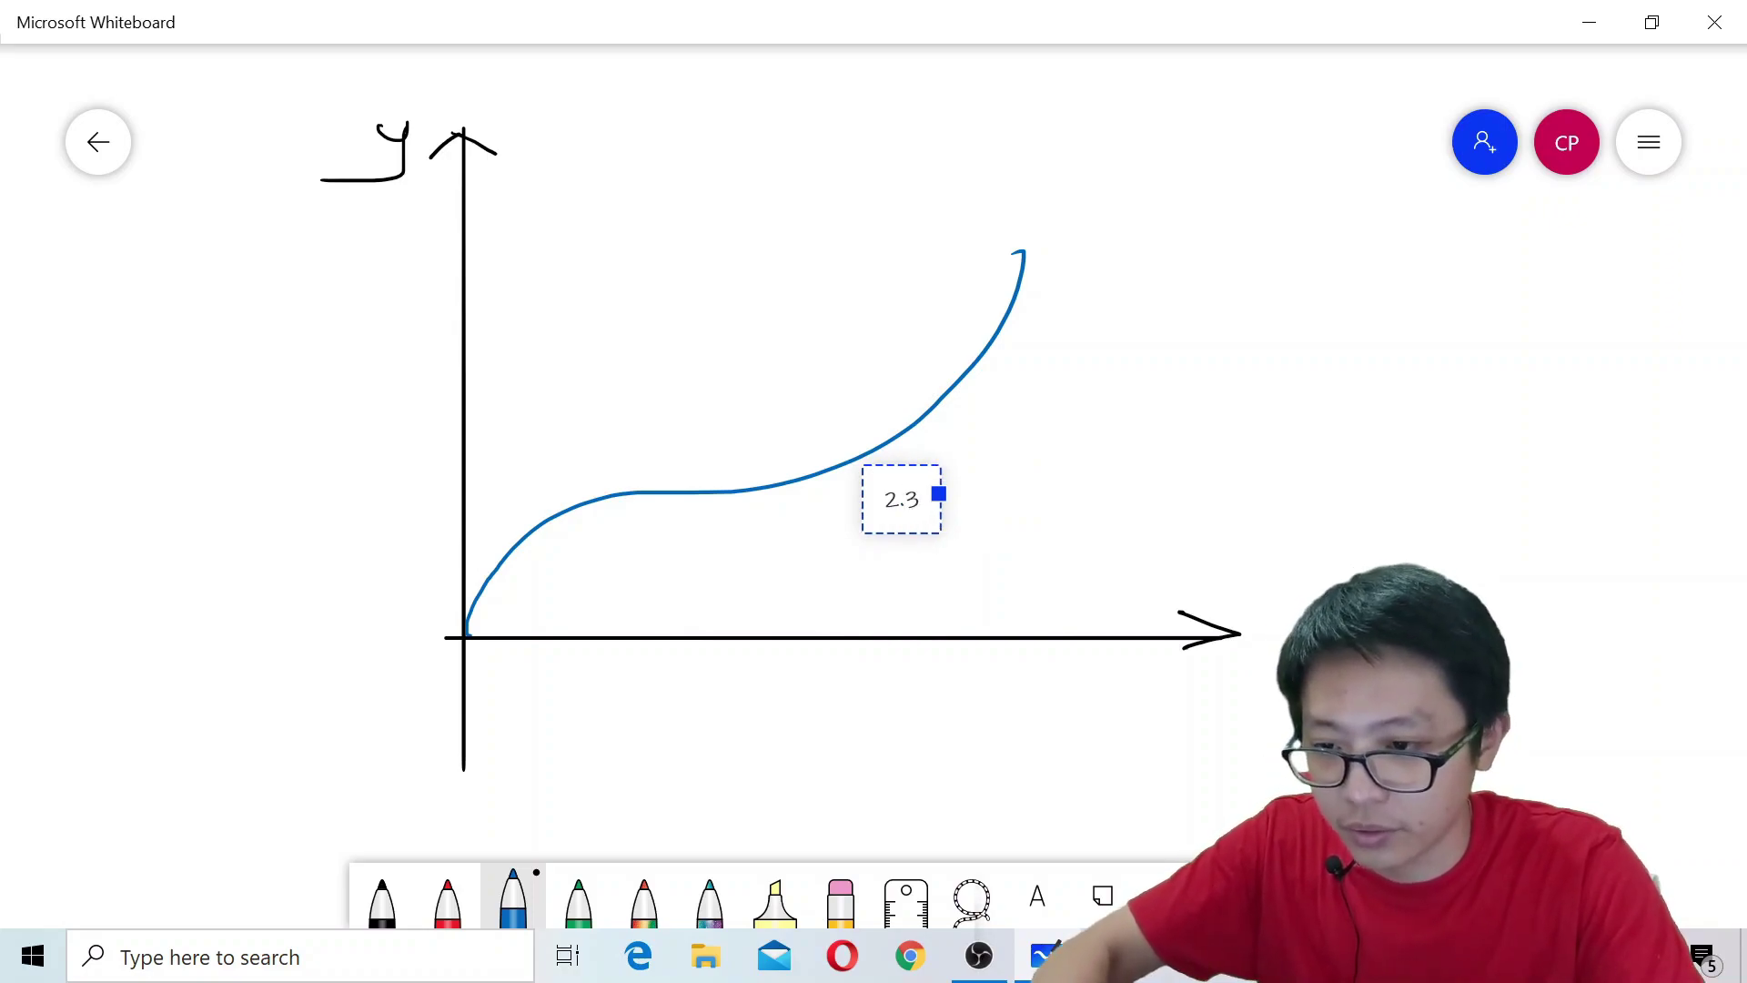
{"action": "key", "text": "Home"}
{"action": "type", "text": "(2.3"}
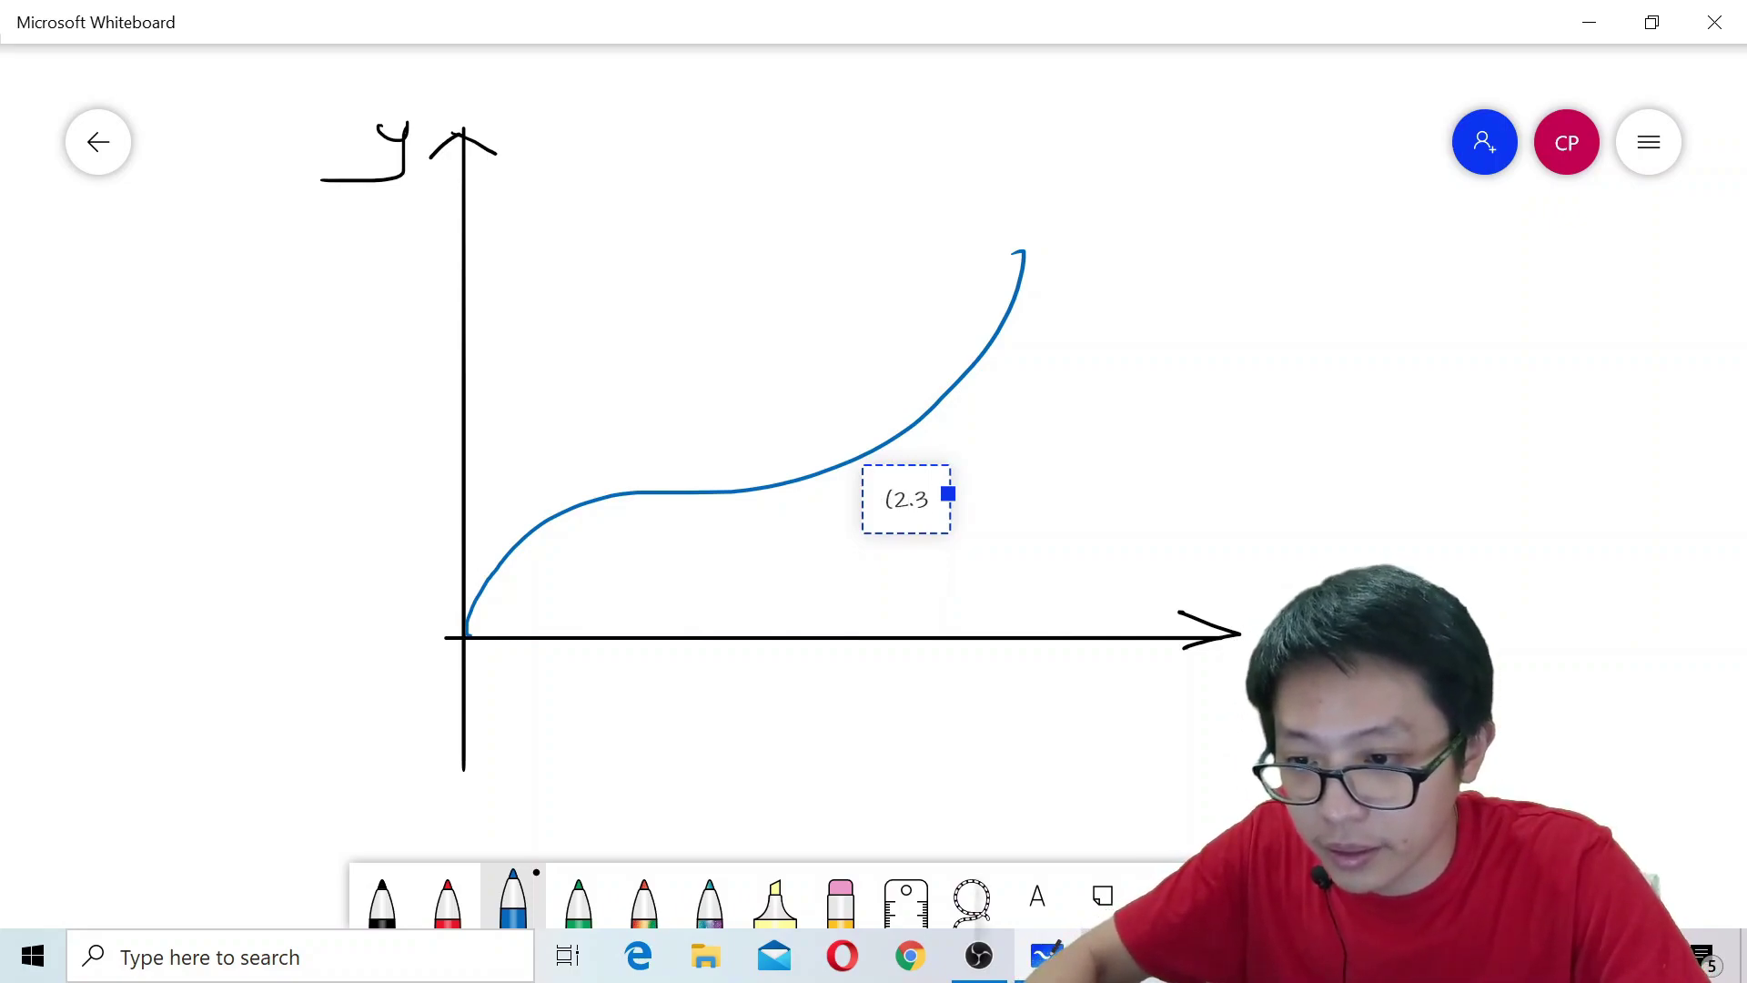
{"action": "type", "text": ", 7.6)"}
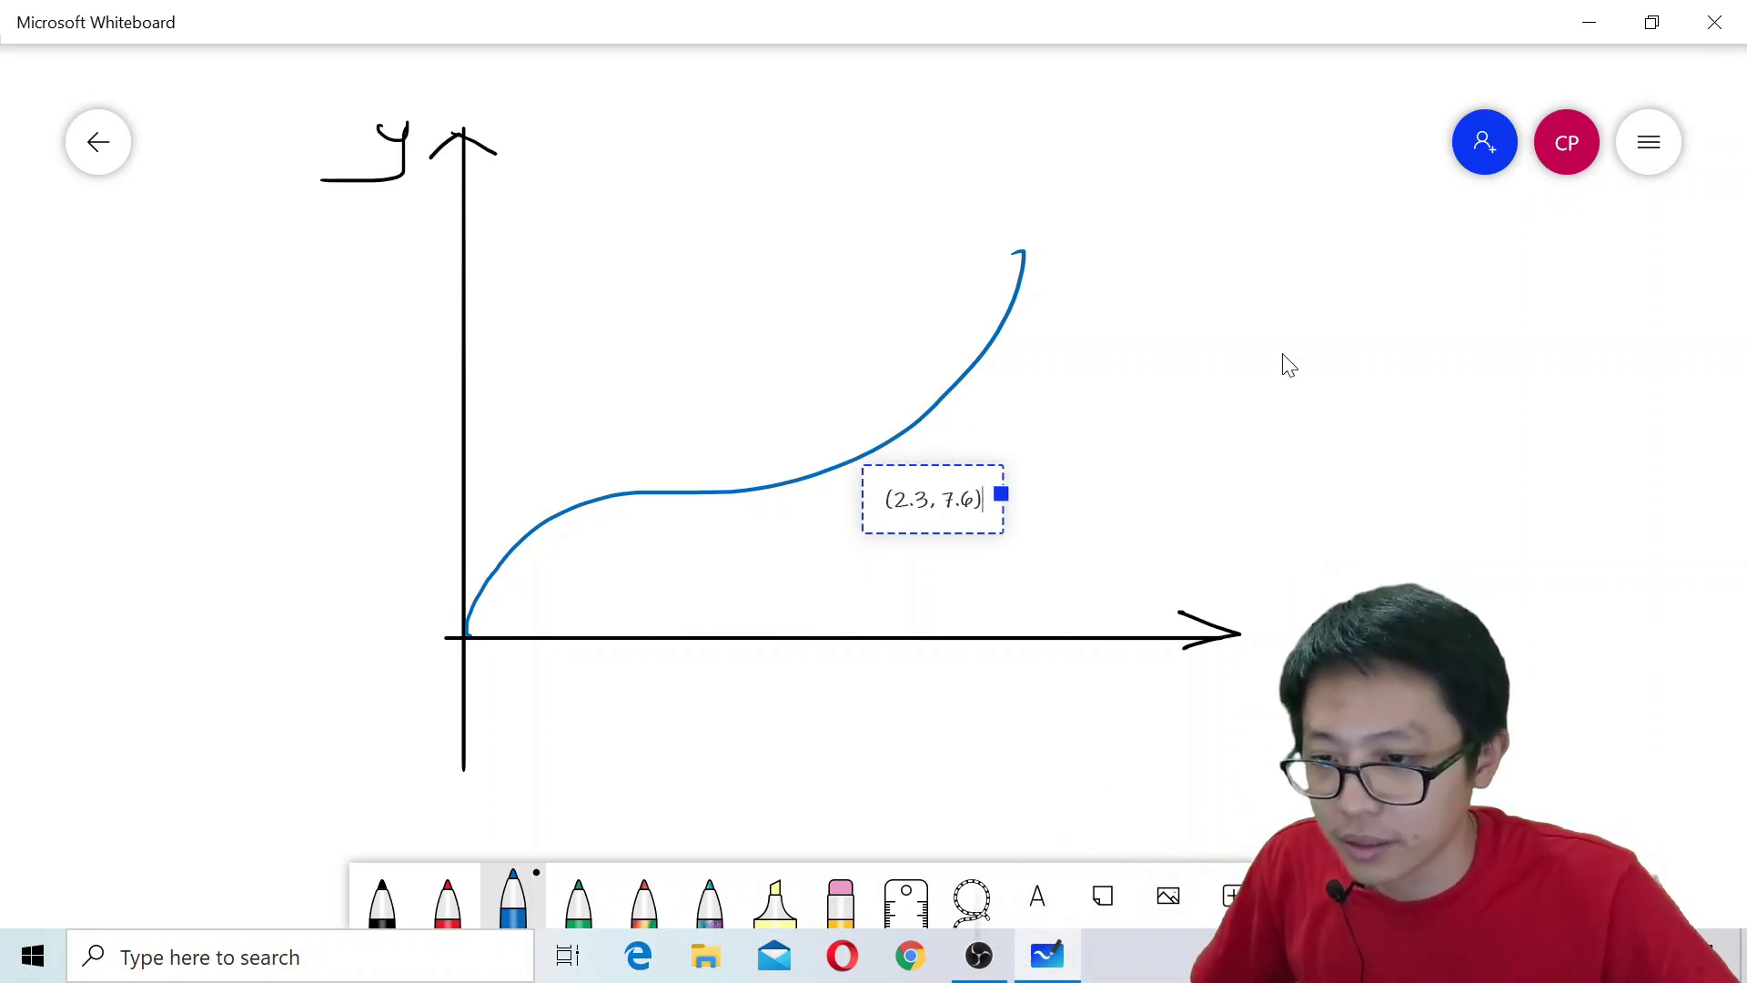
{"action": "left_click", "coordinate": [942, 462]}
- Move the (2.3, 7.6) label just below the curve point, then switch to red ink and the ruler
{"action": "left_click", "coordinate": [951, 507]}
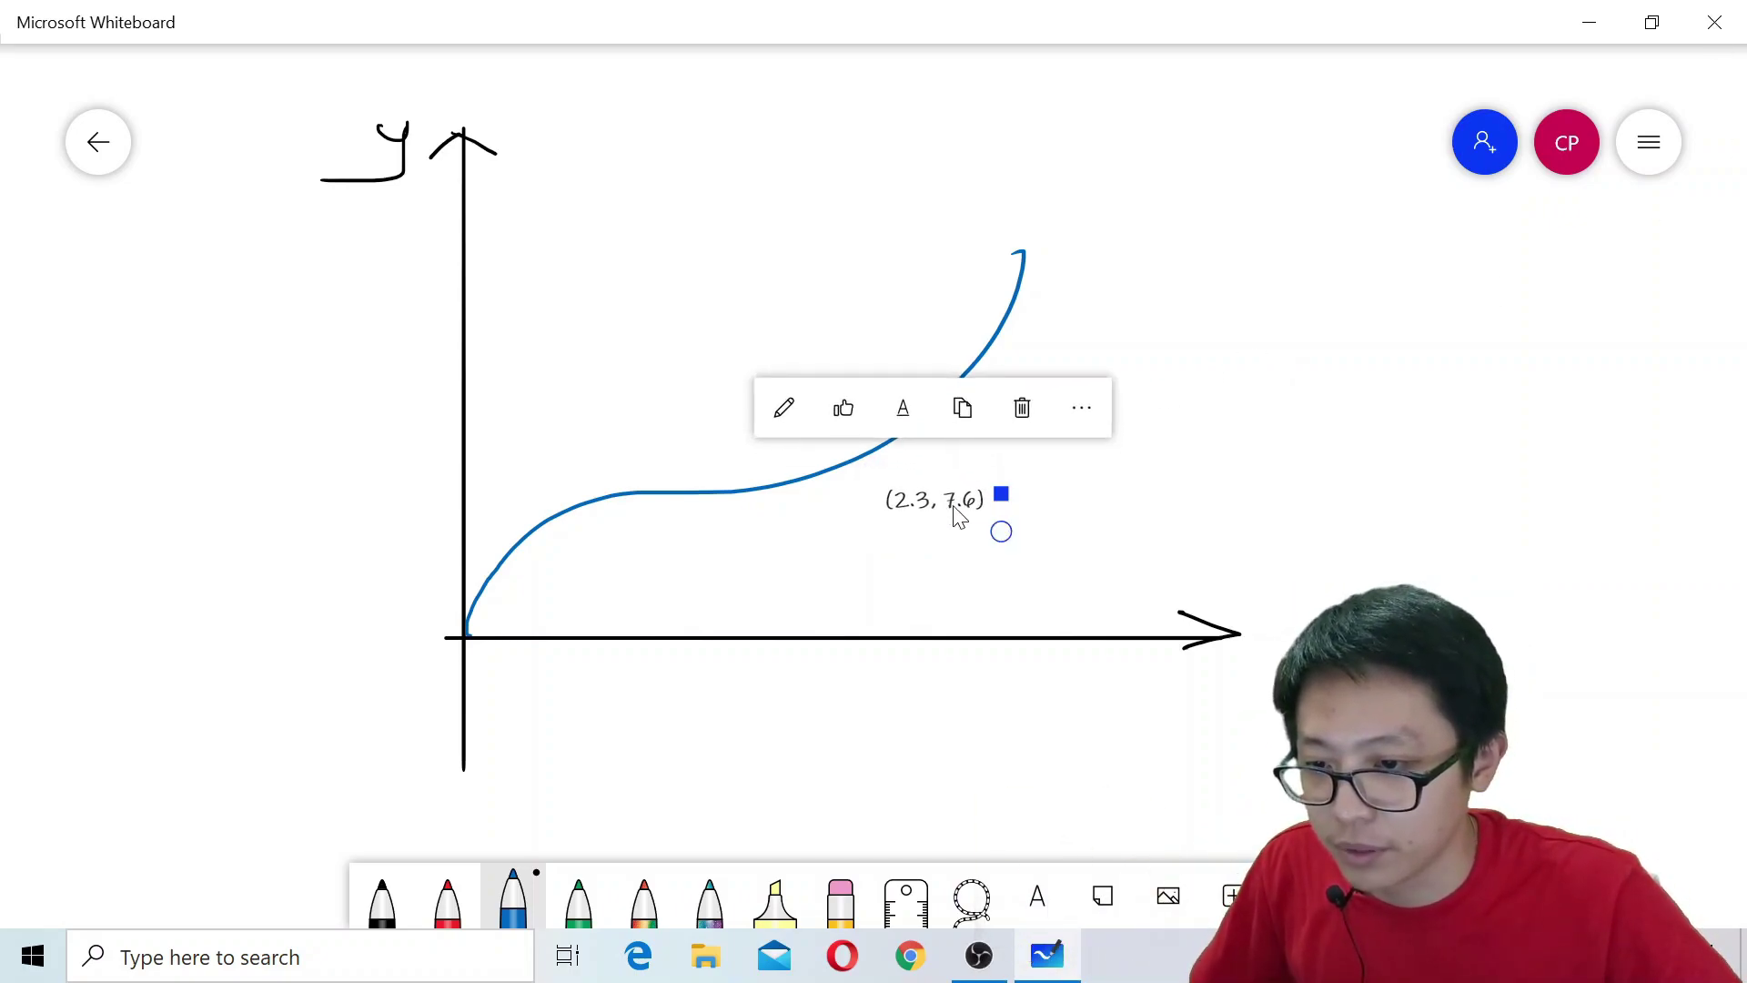
{"action": "mouse_move", "coordinate": [941, 509]}
{"action": "left_mouse_down"}
{"action": "mouse_move", "coordinate": [900, 473]}
{"action": "mouse_move", "coordinate": [917, 494]}
{"action": "left_mouse_up"}
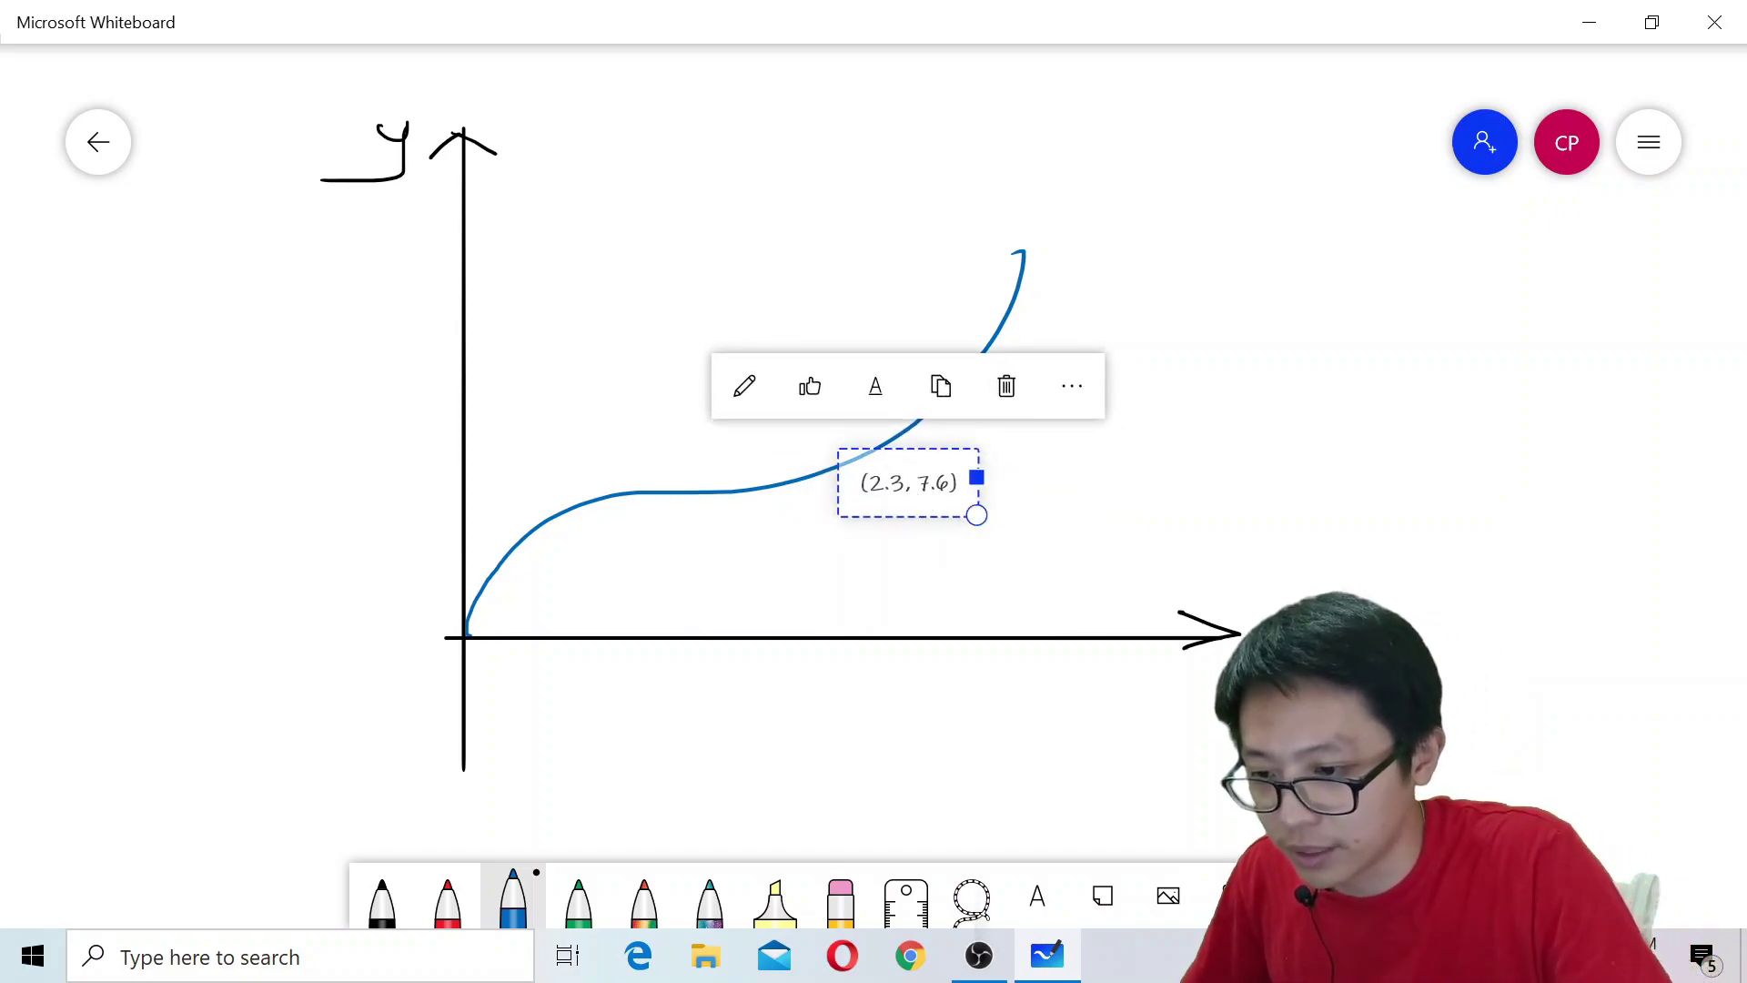
{"action": "left_click", "coordinate": [448, 899]}
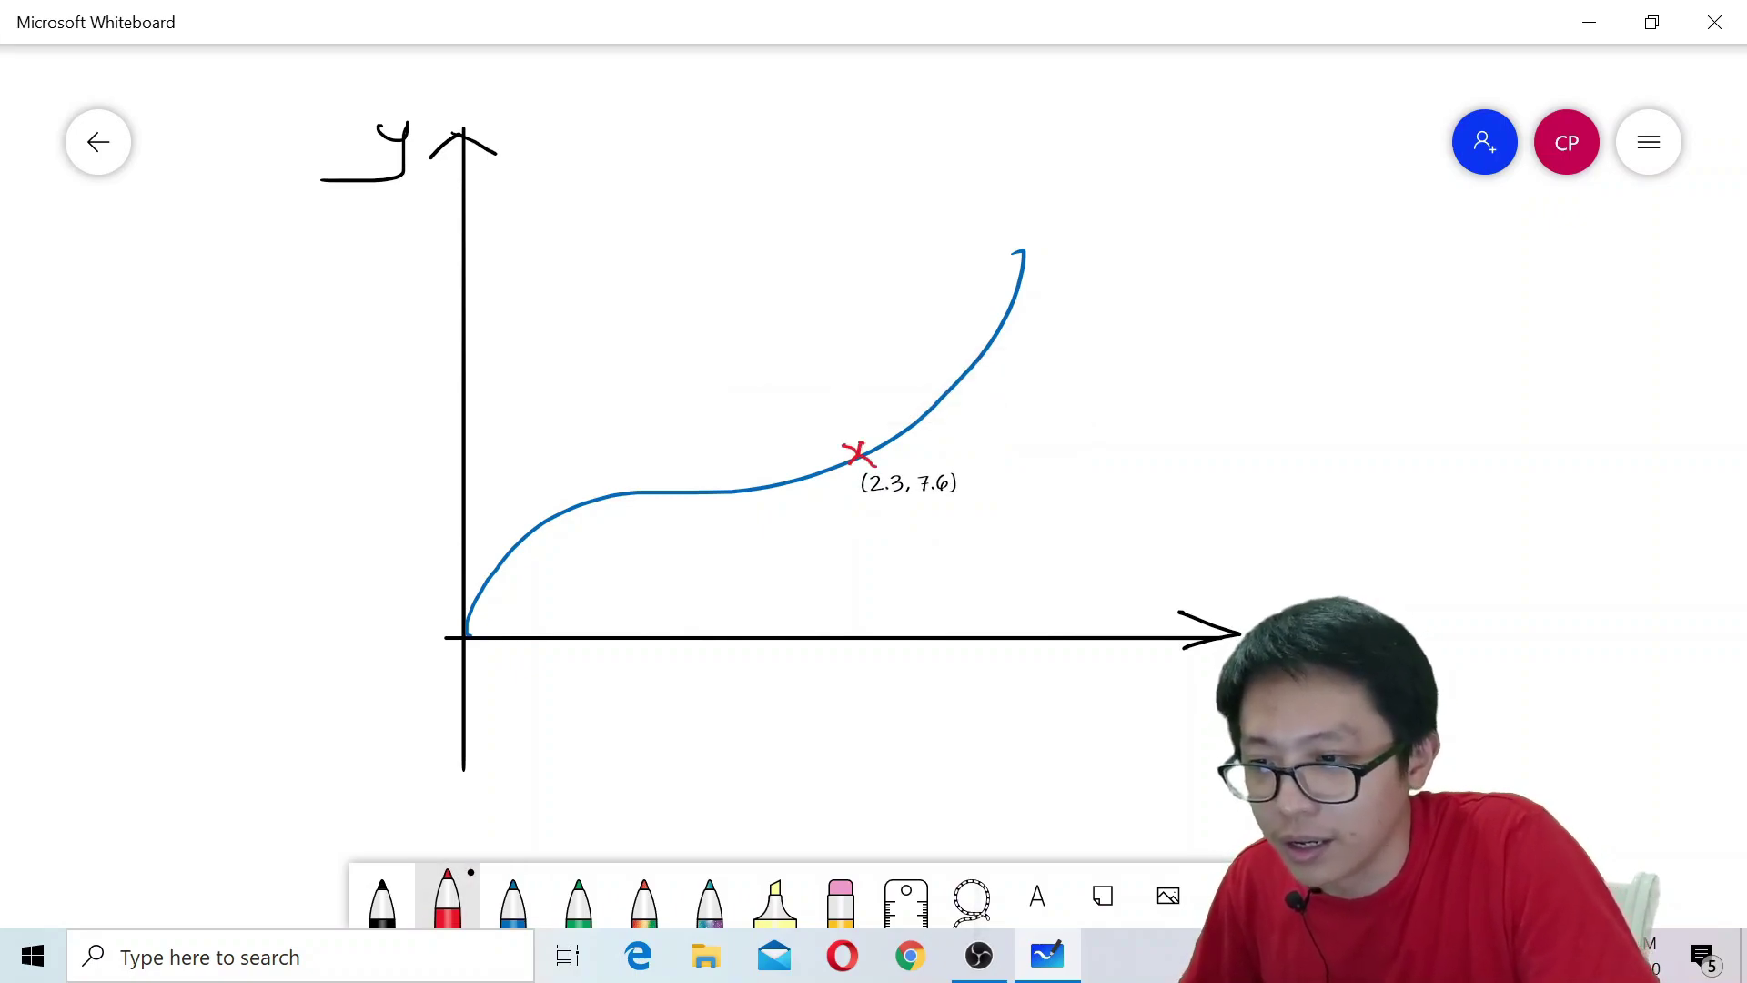
{"action": "left_click", "coordinate": [907, 899]}
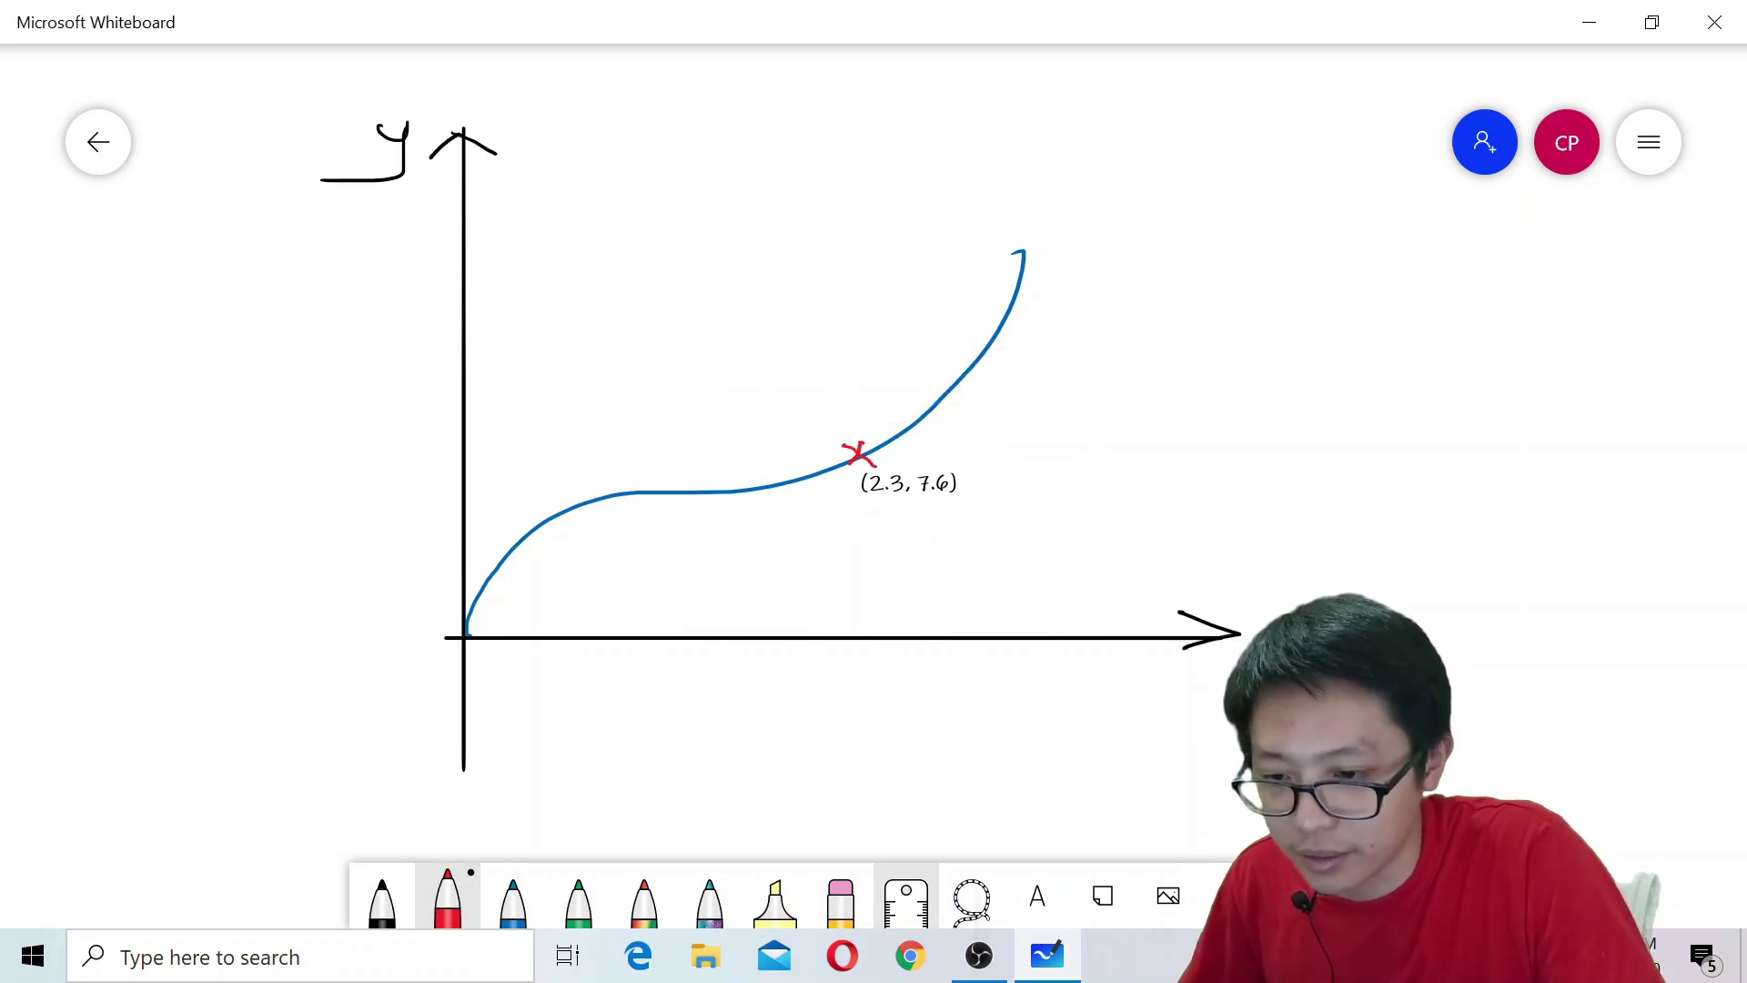
- Align the ruler with the marked point and draw a green dashed line from the y-axis to the red cross
{"action": "left_click_drag", "start_coordinate": [409, 485], "coordinate": [805, 528]}
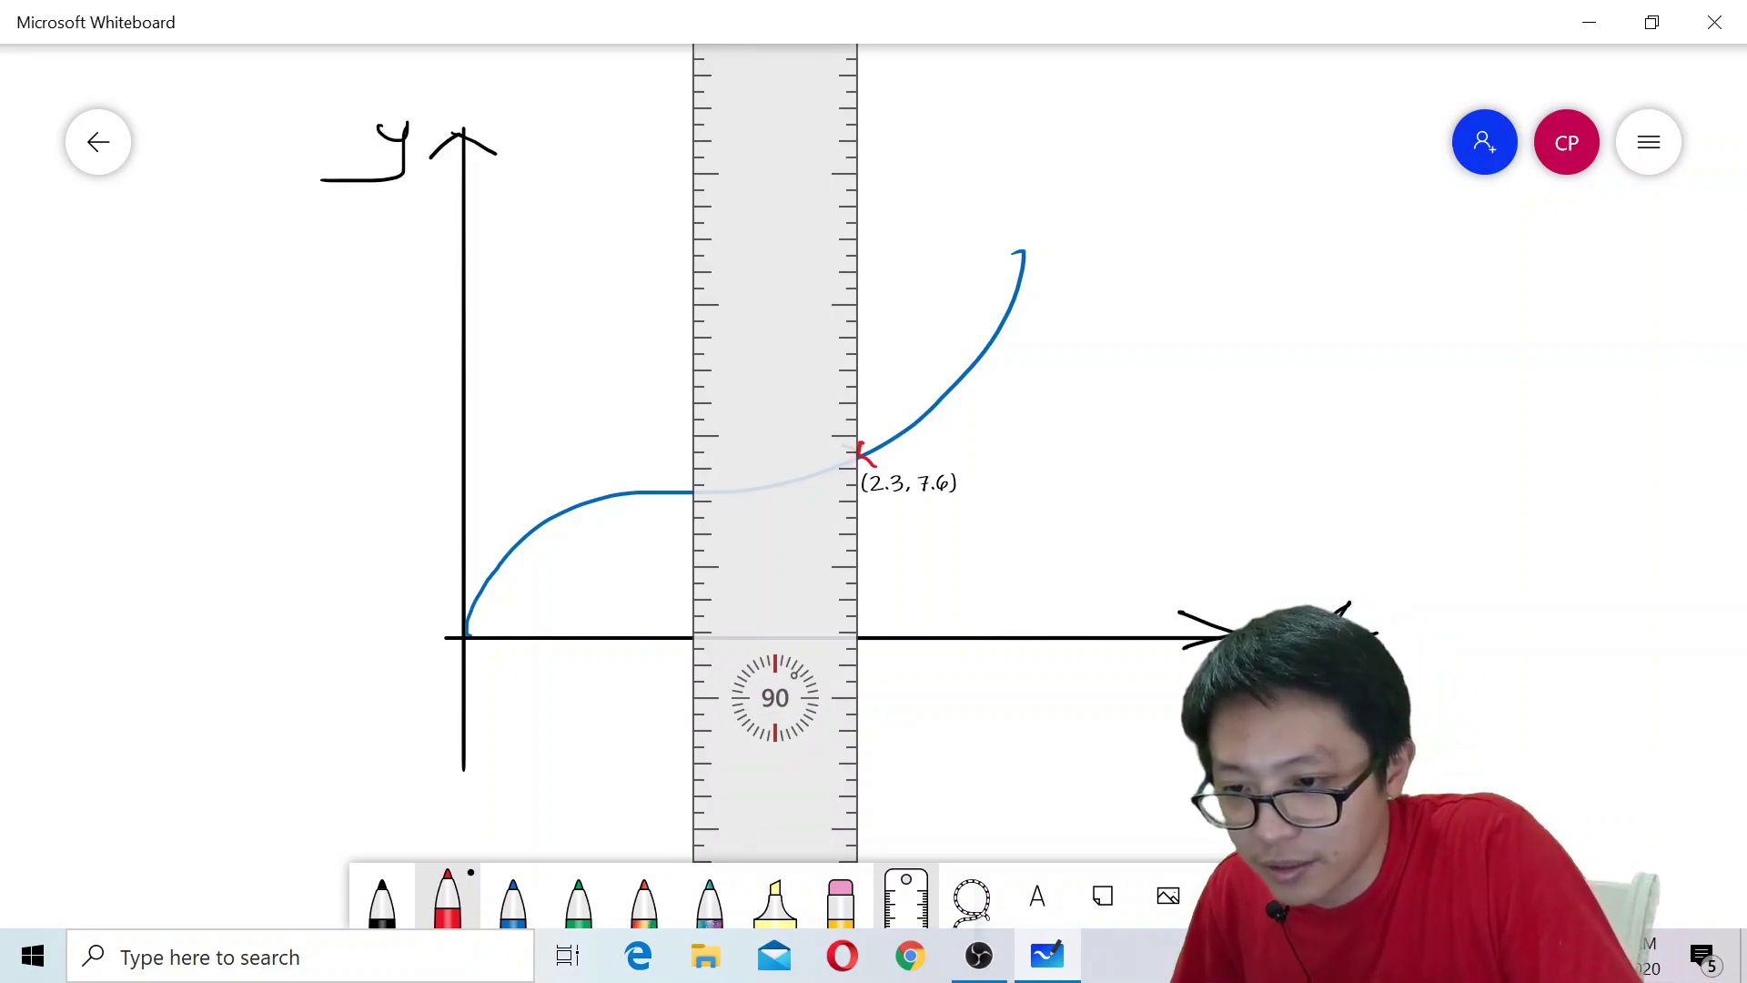
{"action": "left_click", "coordinate": [579, 899]}
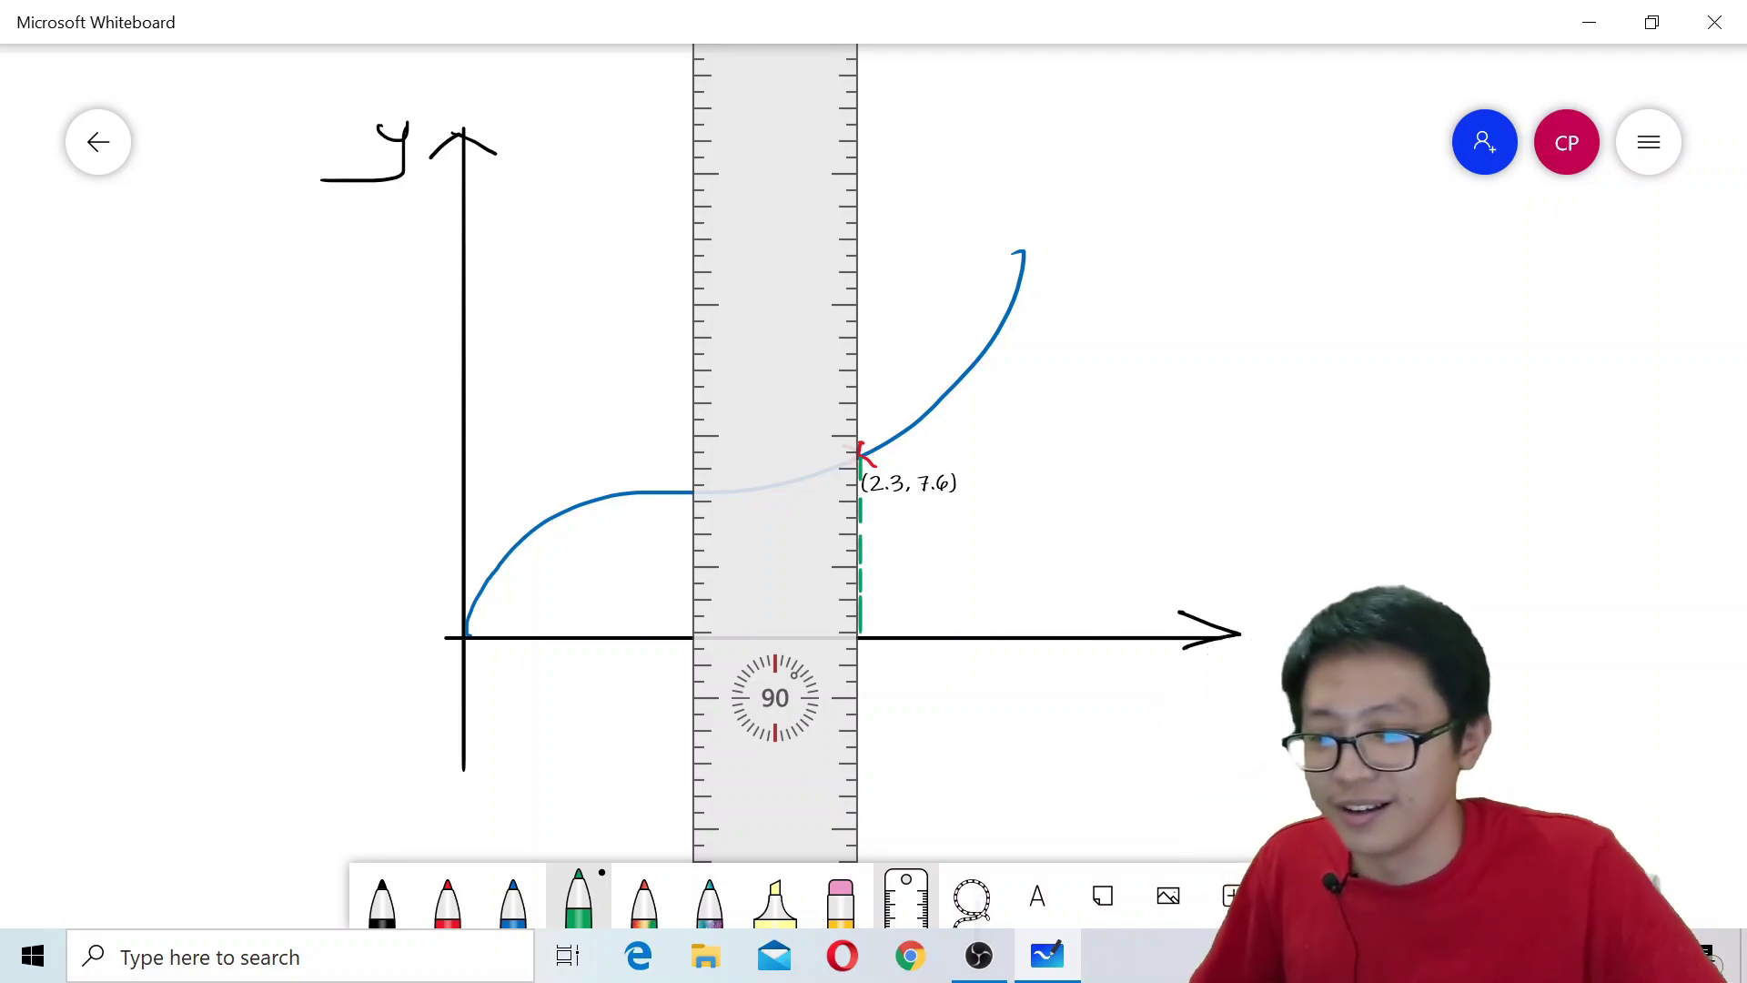
{"action": "scroll", "coordinate": [751, 722], "scroll_direction": "down", "scroll_amount": 4}
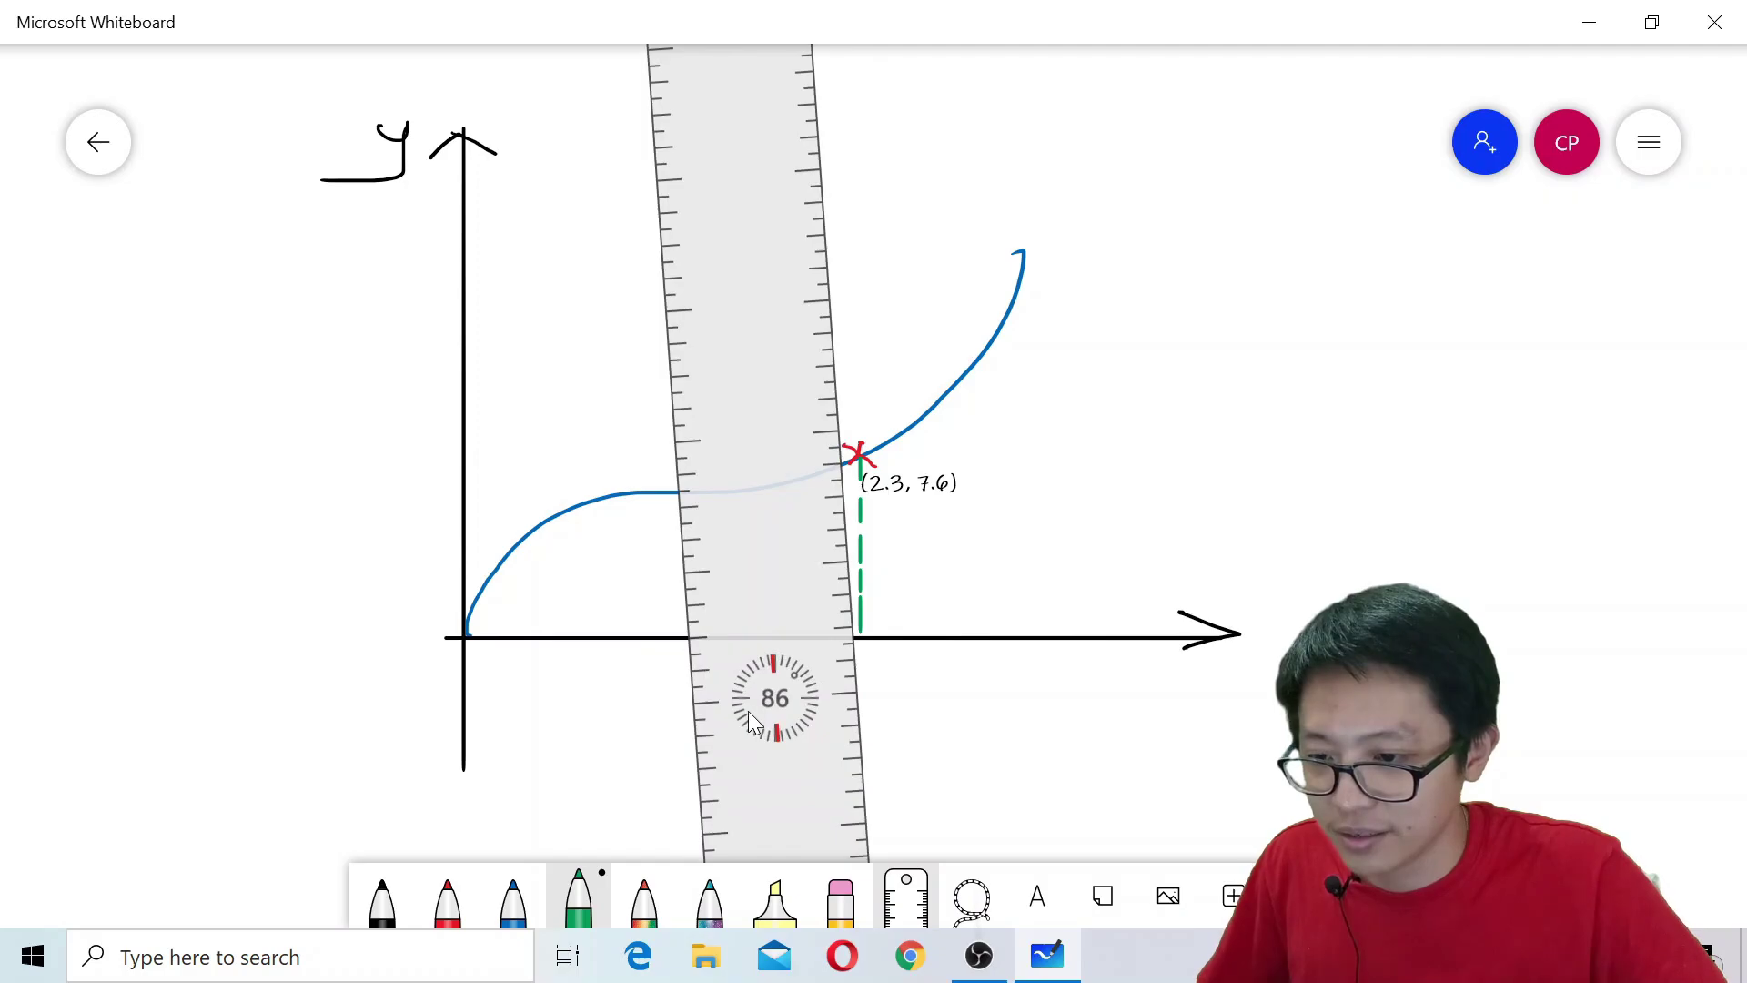
{"action": "scroll", "coordinate": [749, 714], "scroll_direction": "down", "scroll_amount": 20}
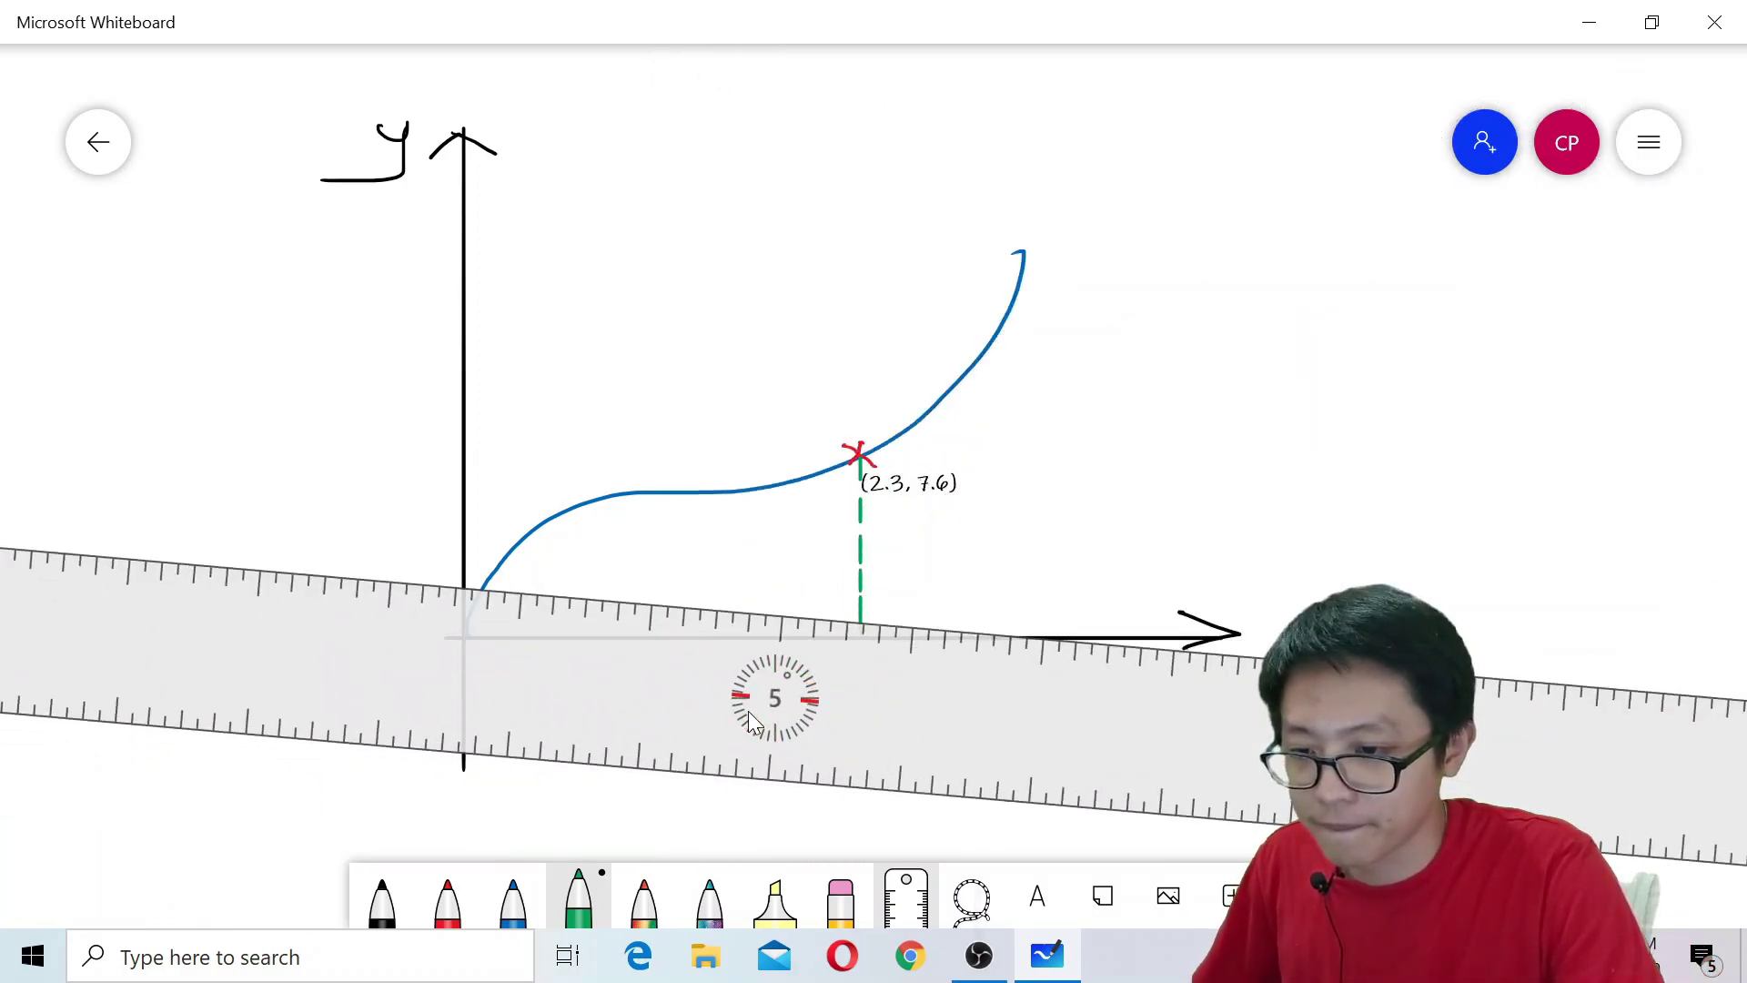
{"action": "scroll", "coordinate": [748, 712], "scroll_direction": "down", "scroll_amount": 5}
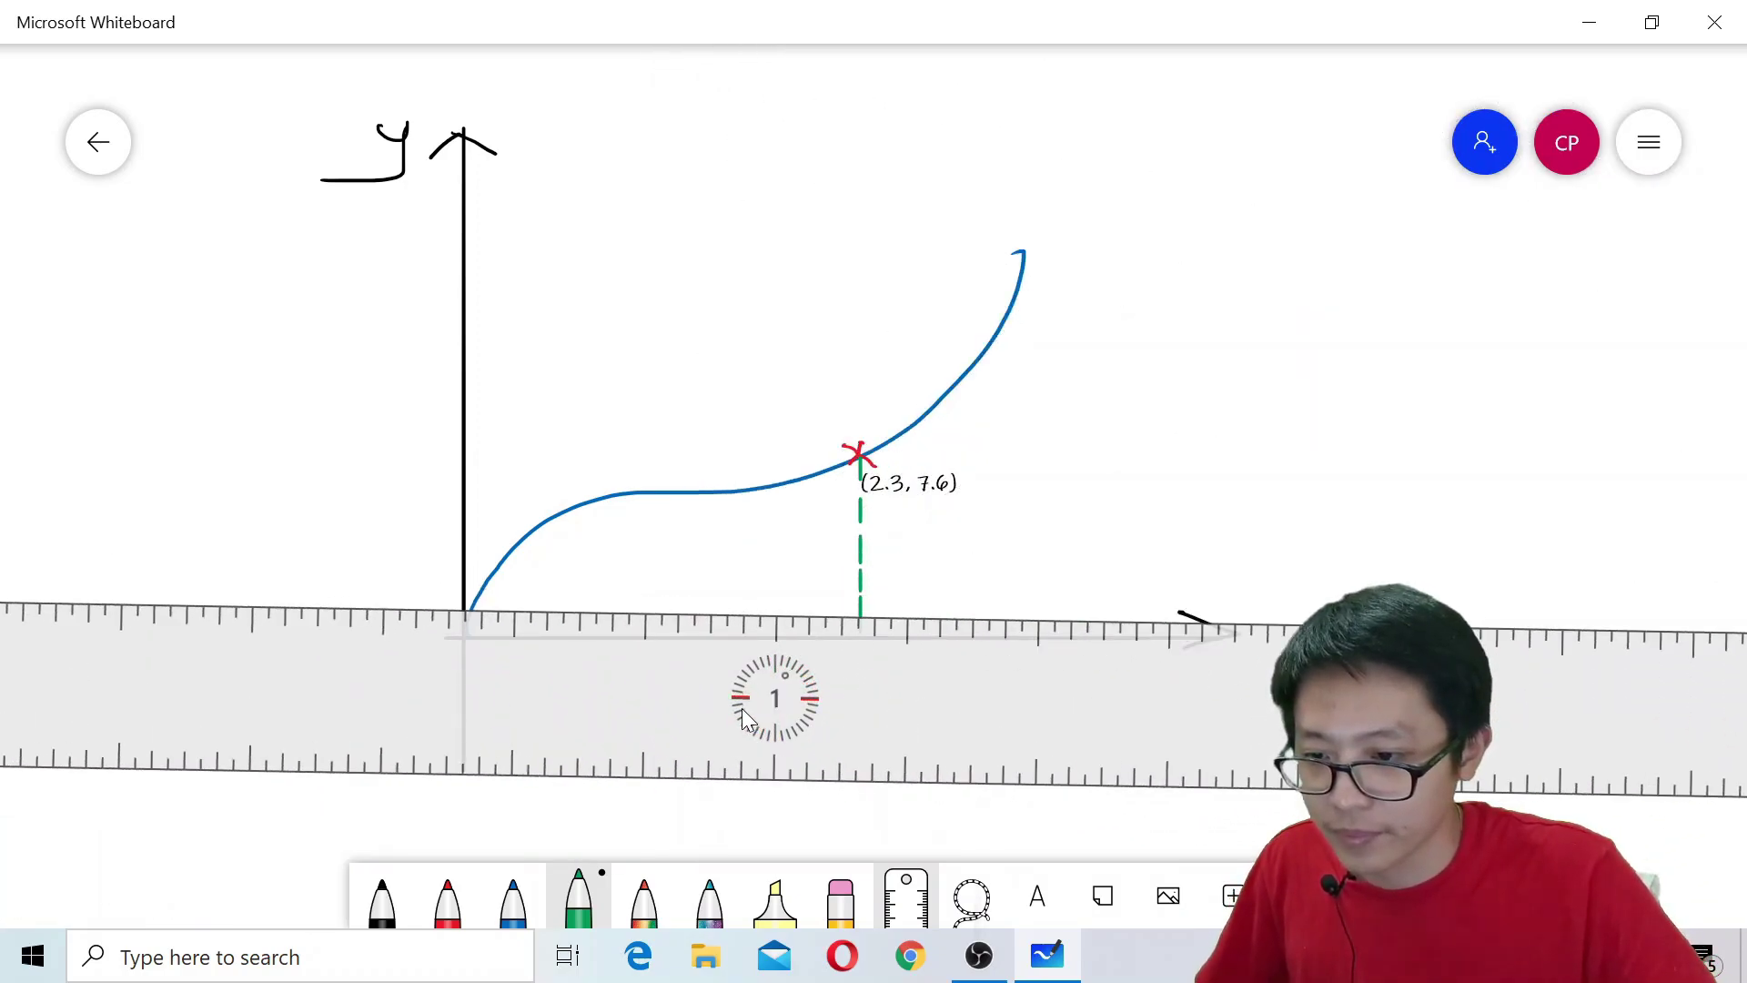
{"action": "left_click_drag", "start_coordinate": [682, 697], "coordinate": [632, 538]}
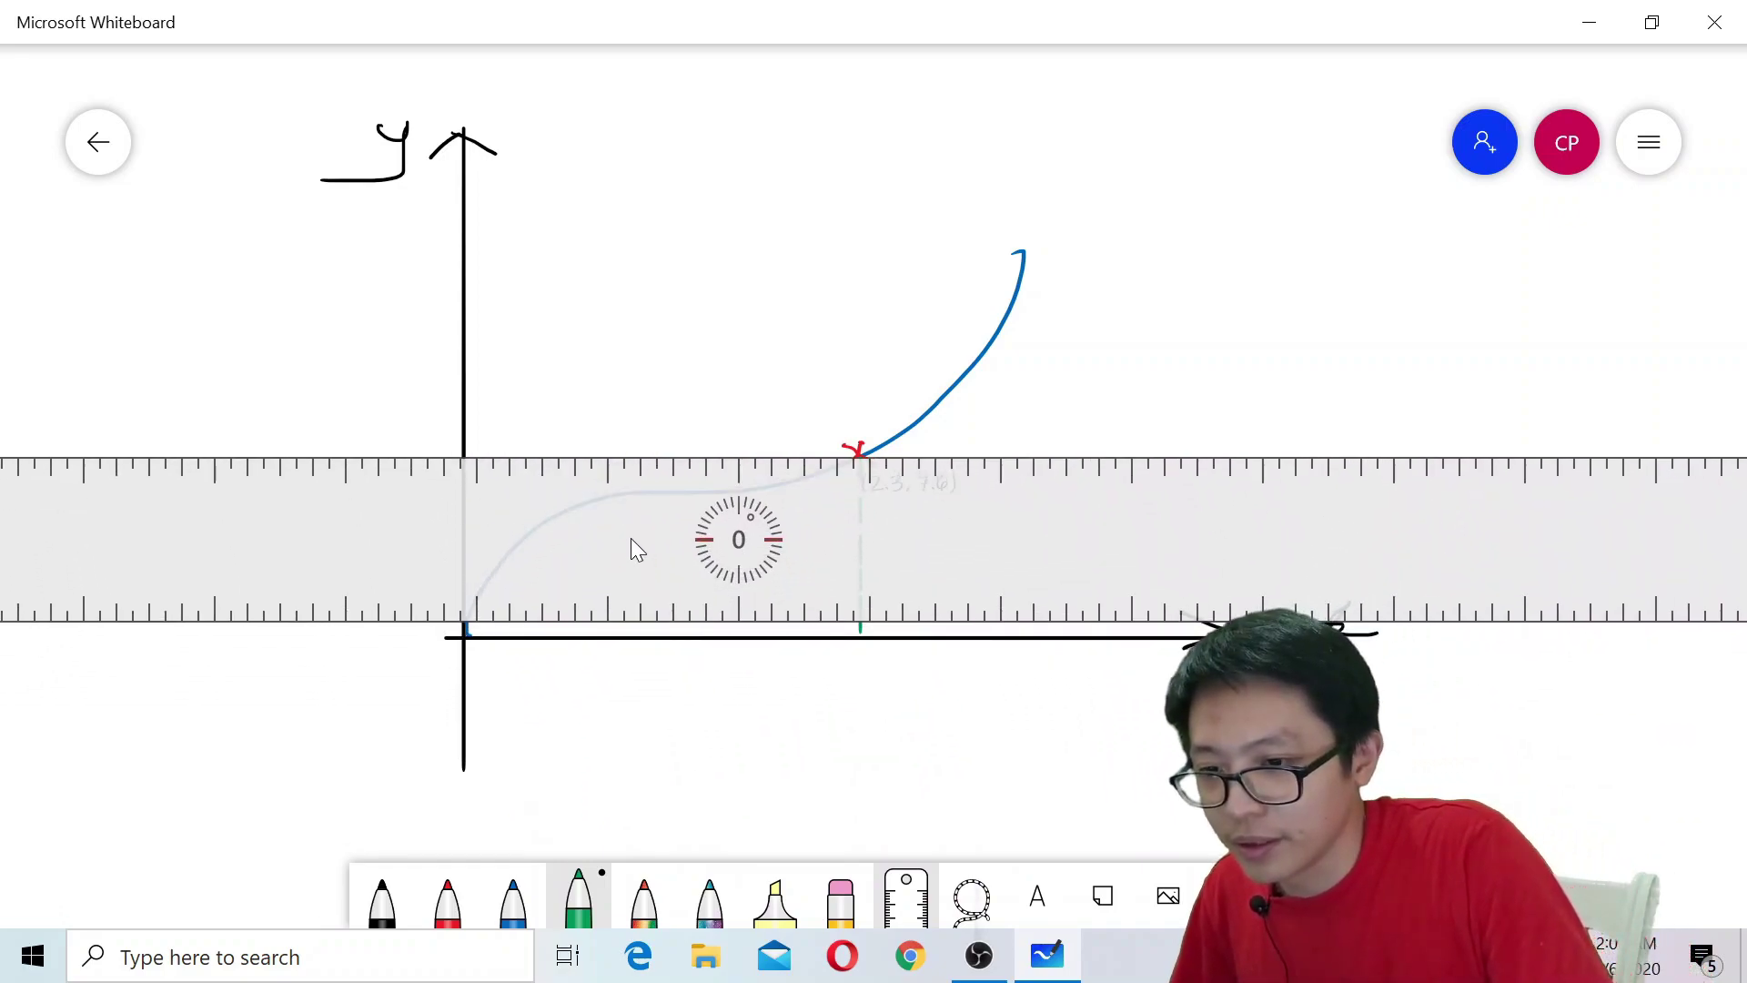
{"action": "left_click", "coordinate": [450, 455]}
{"action": "left_click_drag", "start_coordinate": [451, 454], "coordinate": [671, 454]}
{"action": "left_click_drag", "start_coordinate": [701, 454], "coordinate": [754, 454]}
{"action": "left_click_drag", "start_coordinate": [802, 454], "coordinate": [922, 454]}
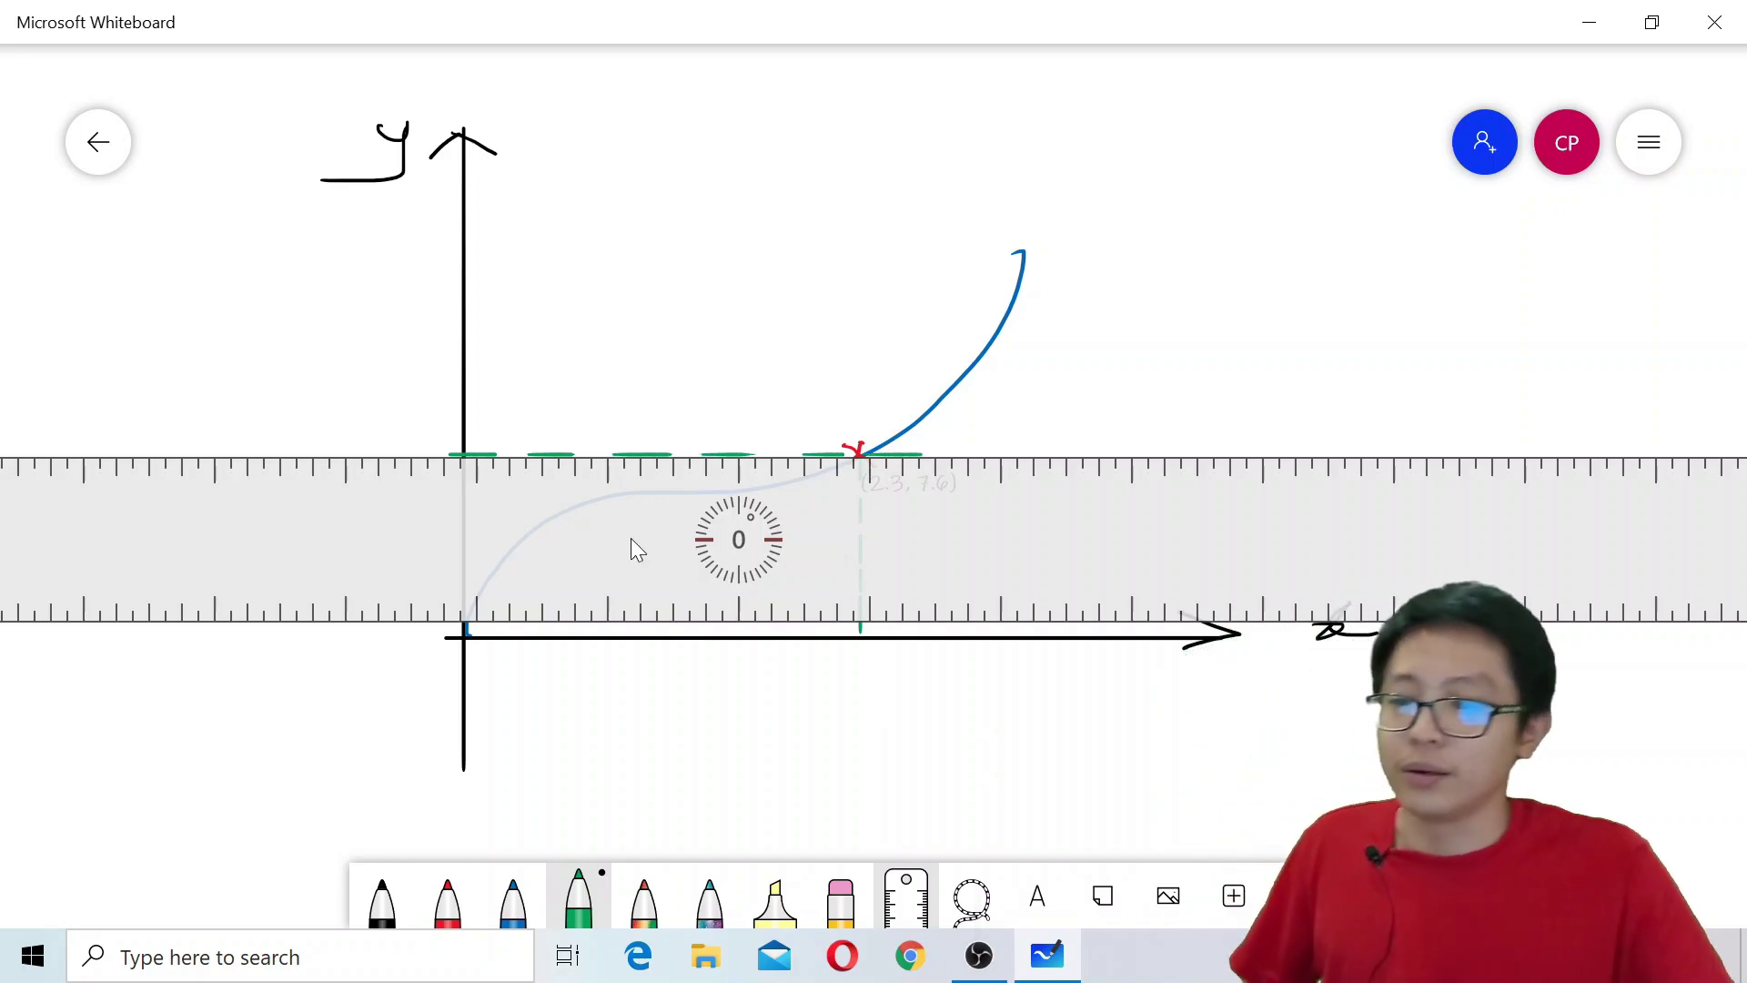
- Put away the ruler and recentre the graph in view
{"action": "left_click", "coordinate": [906, 910]}
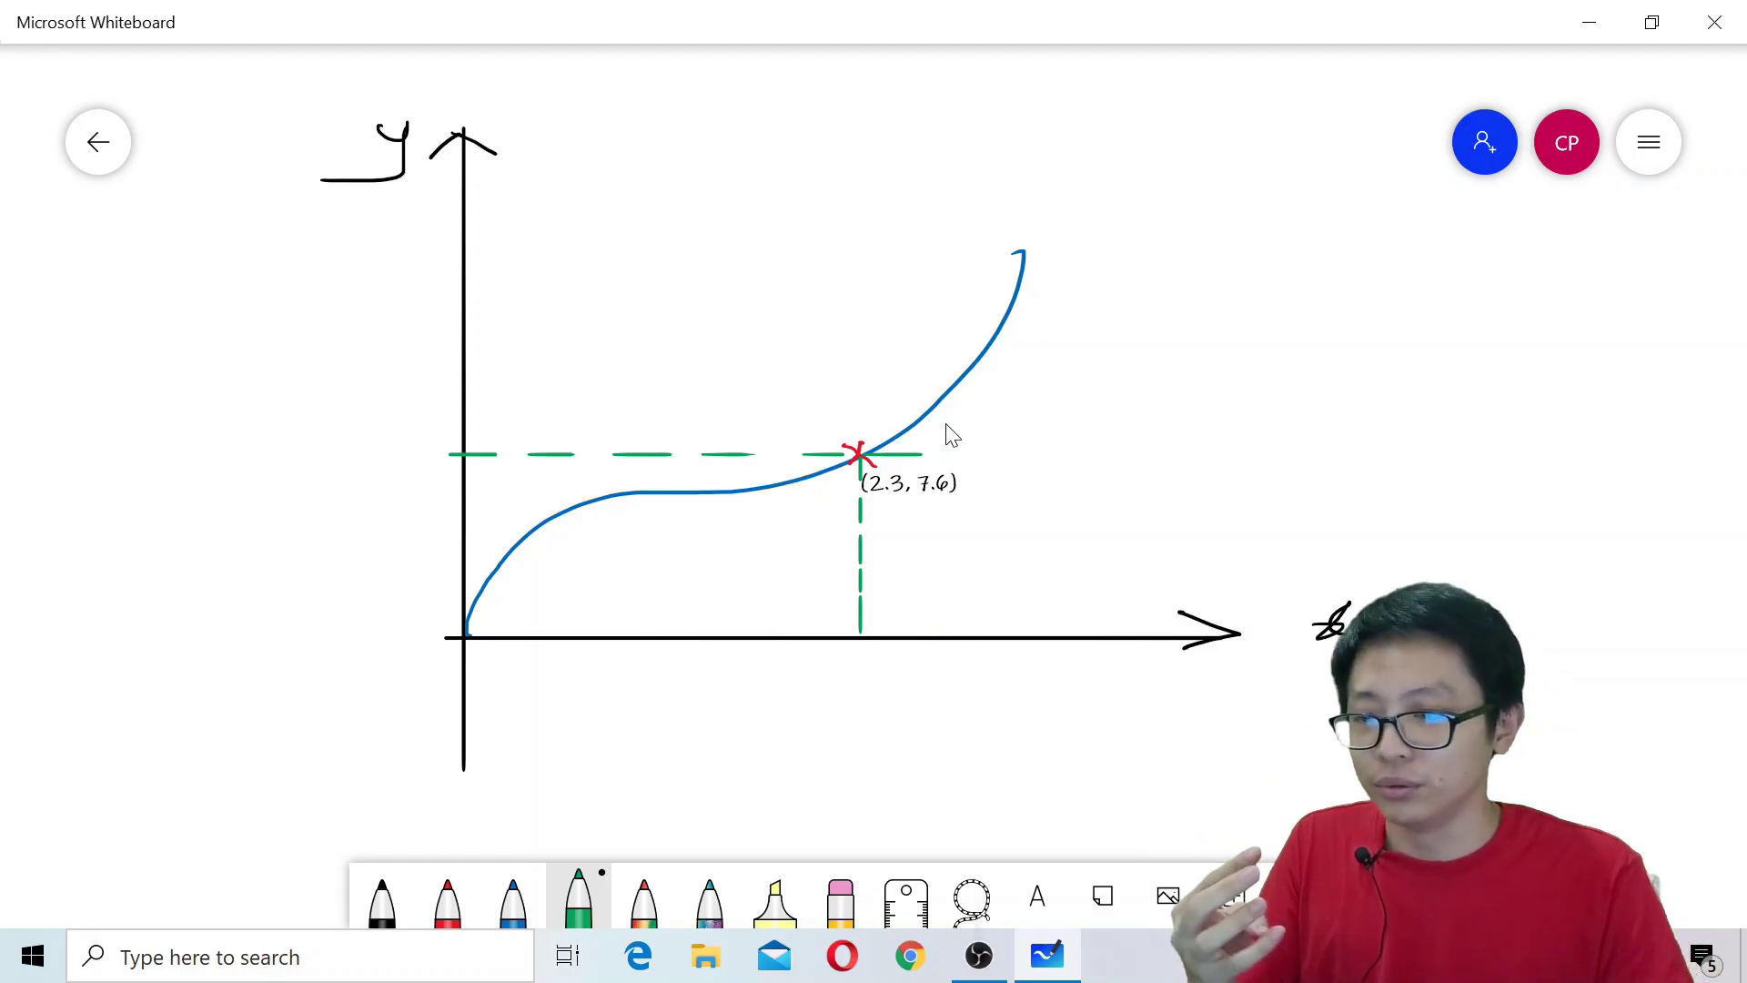
{"action": "left_click_drag", "start_coordinate": [1093, 404], "coordinate": [1052, 444]}
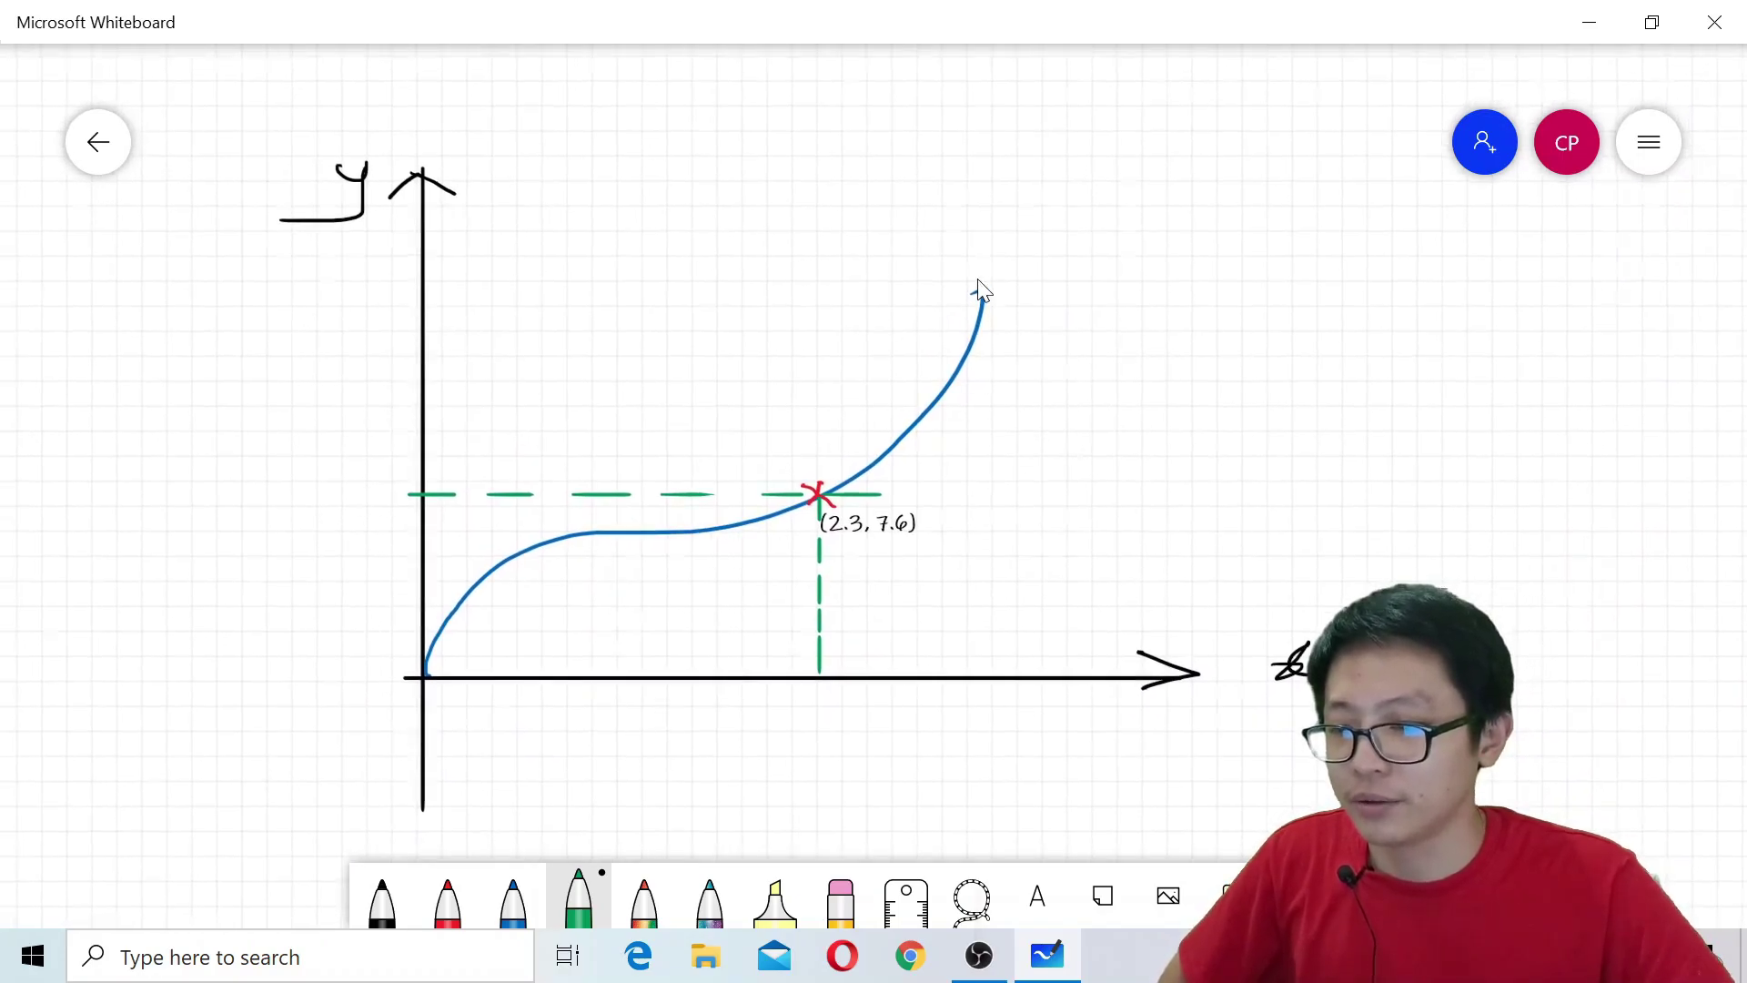
{"action": "left_click", "coordinate": [974, 899]}
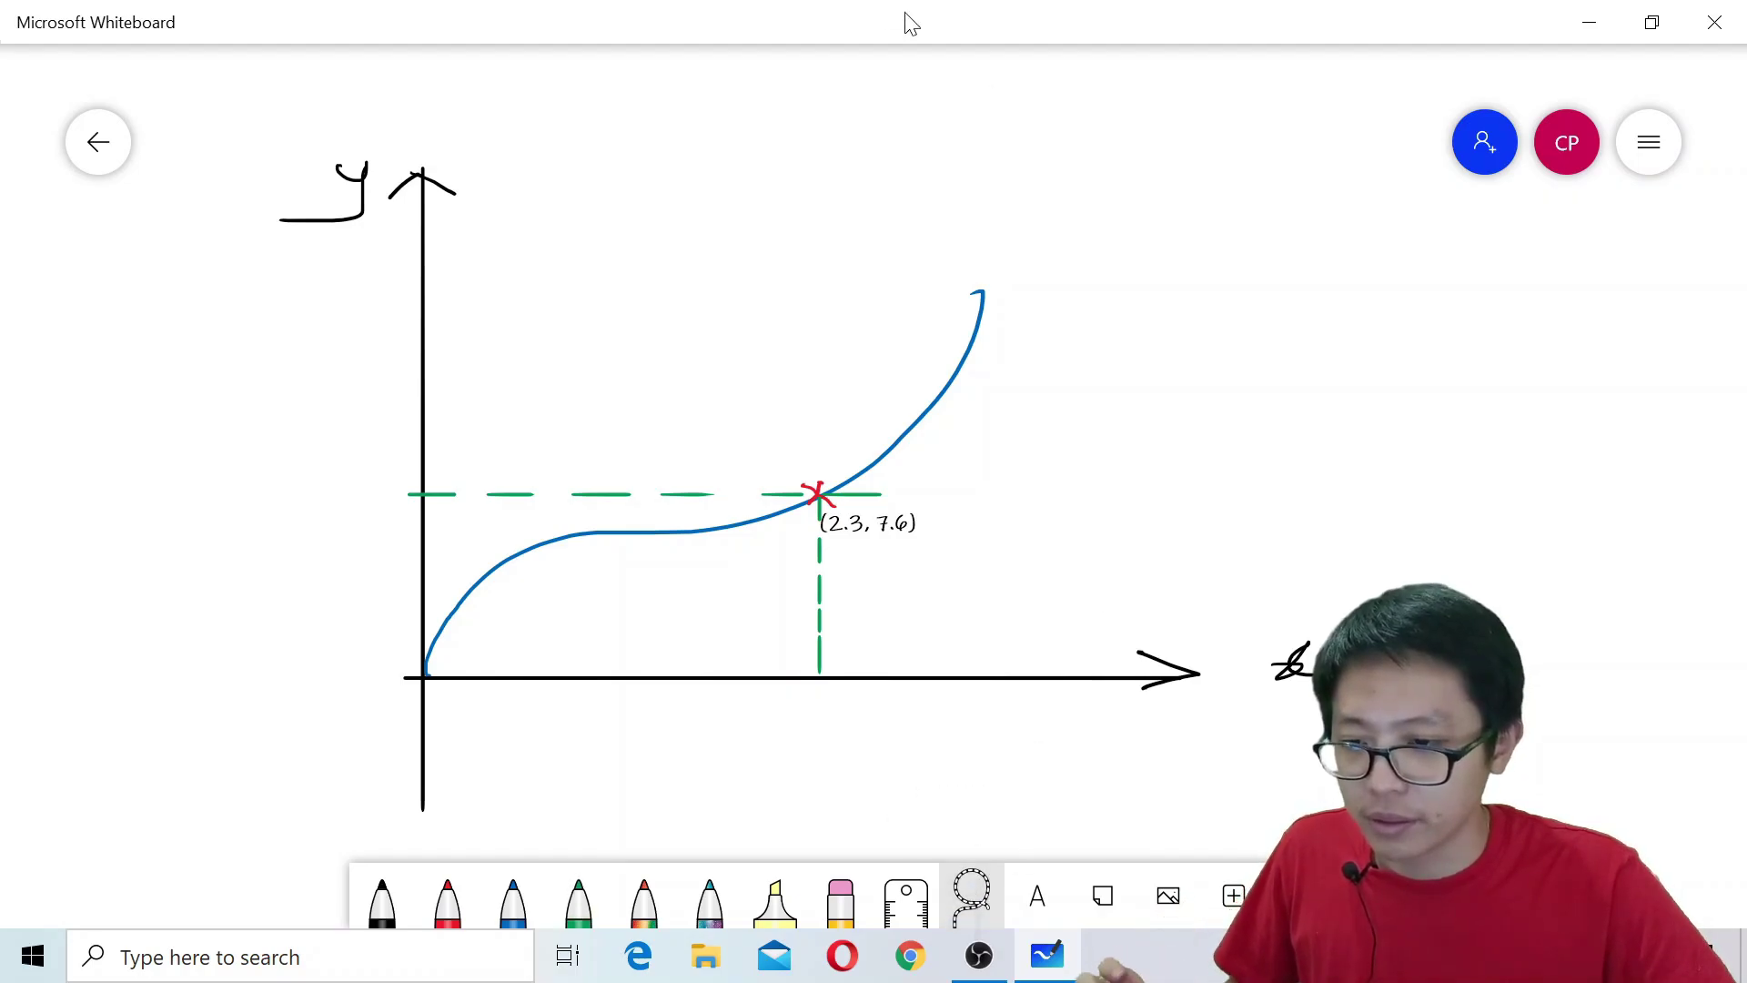
{"action": "left_click_drag", "start_coordinate": [803, 156], "coordinate": [874, 146]}
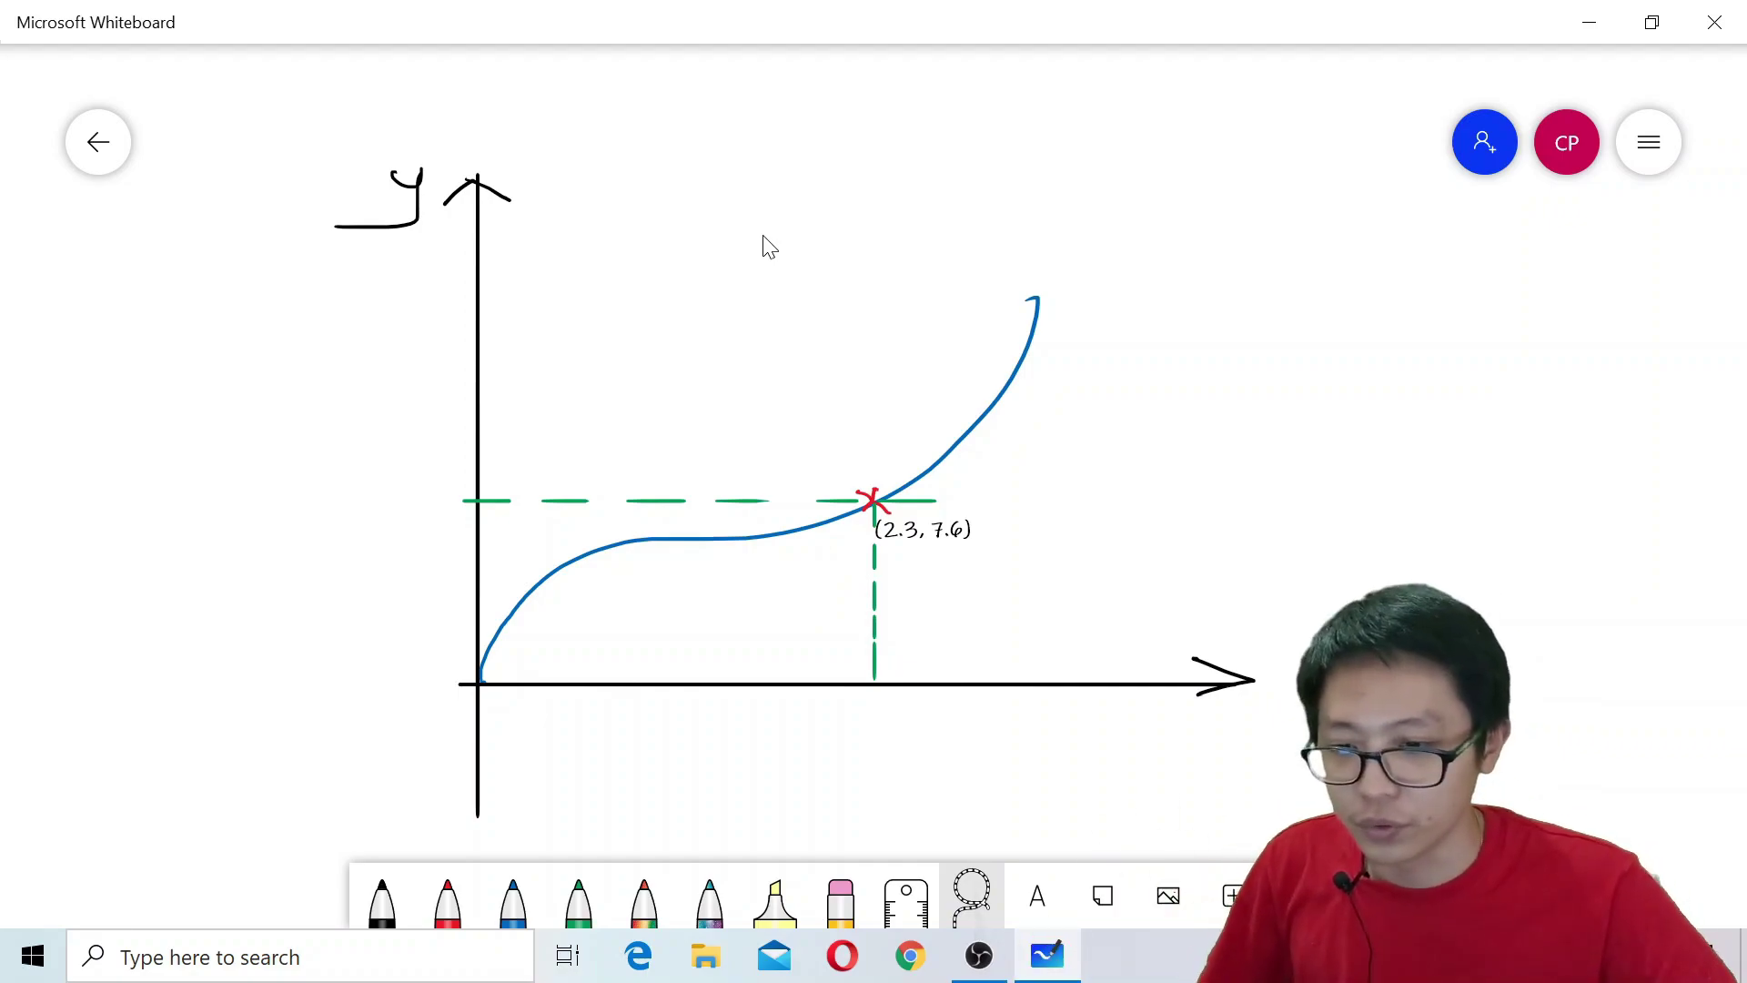
- Switch on Ink to shape and Ink to table in Settings, then return to the canvas
{"action": "left_click", "coordinate": [1233, 895]}
{"action": "left_click", "coordinate": [1225, 881]}
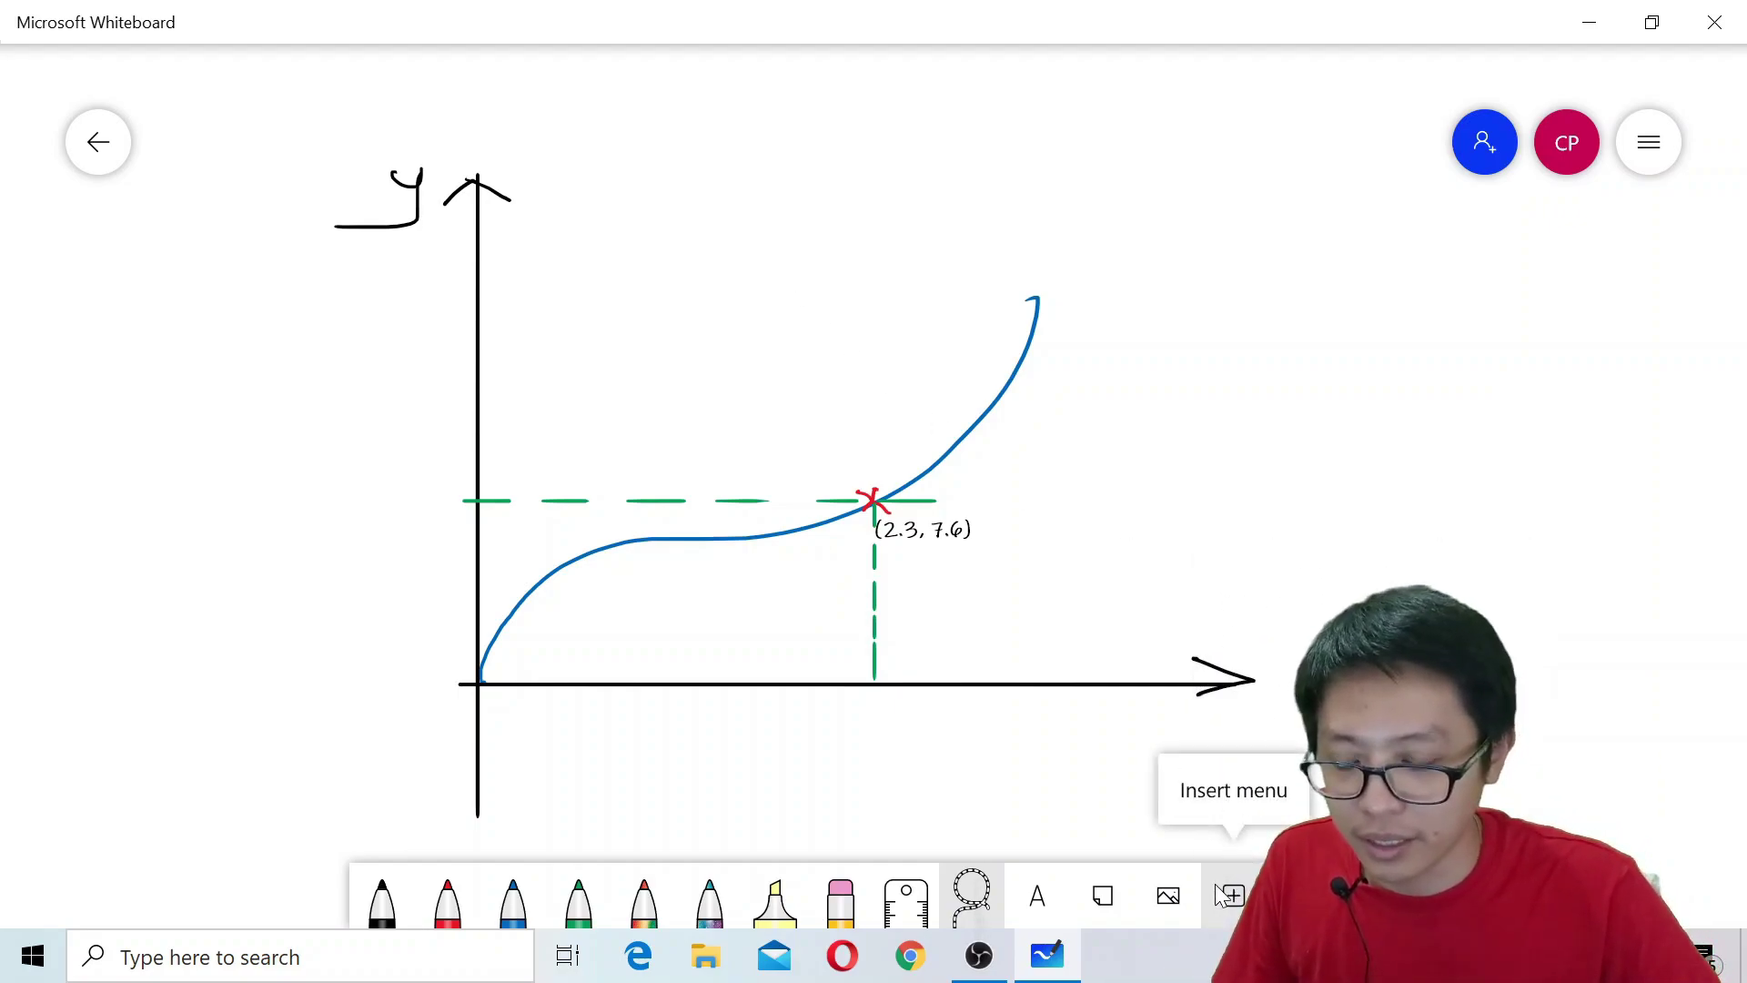
{"action": "left_click", "coordinate": [1674, 136]}
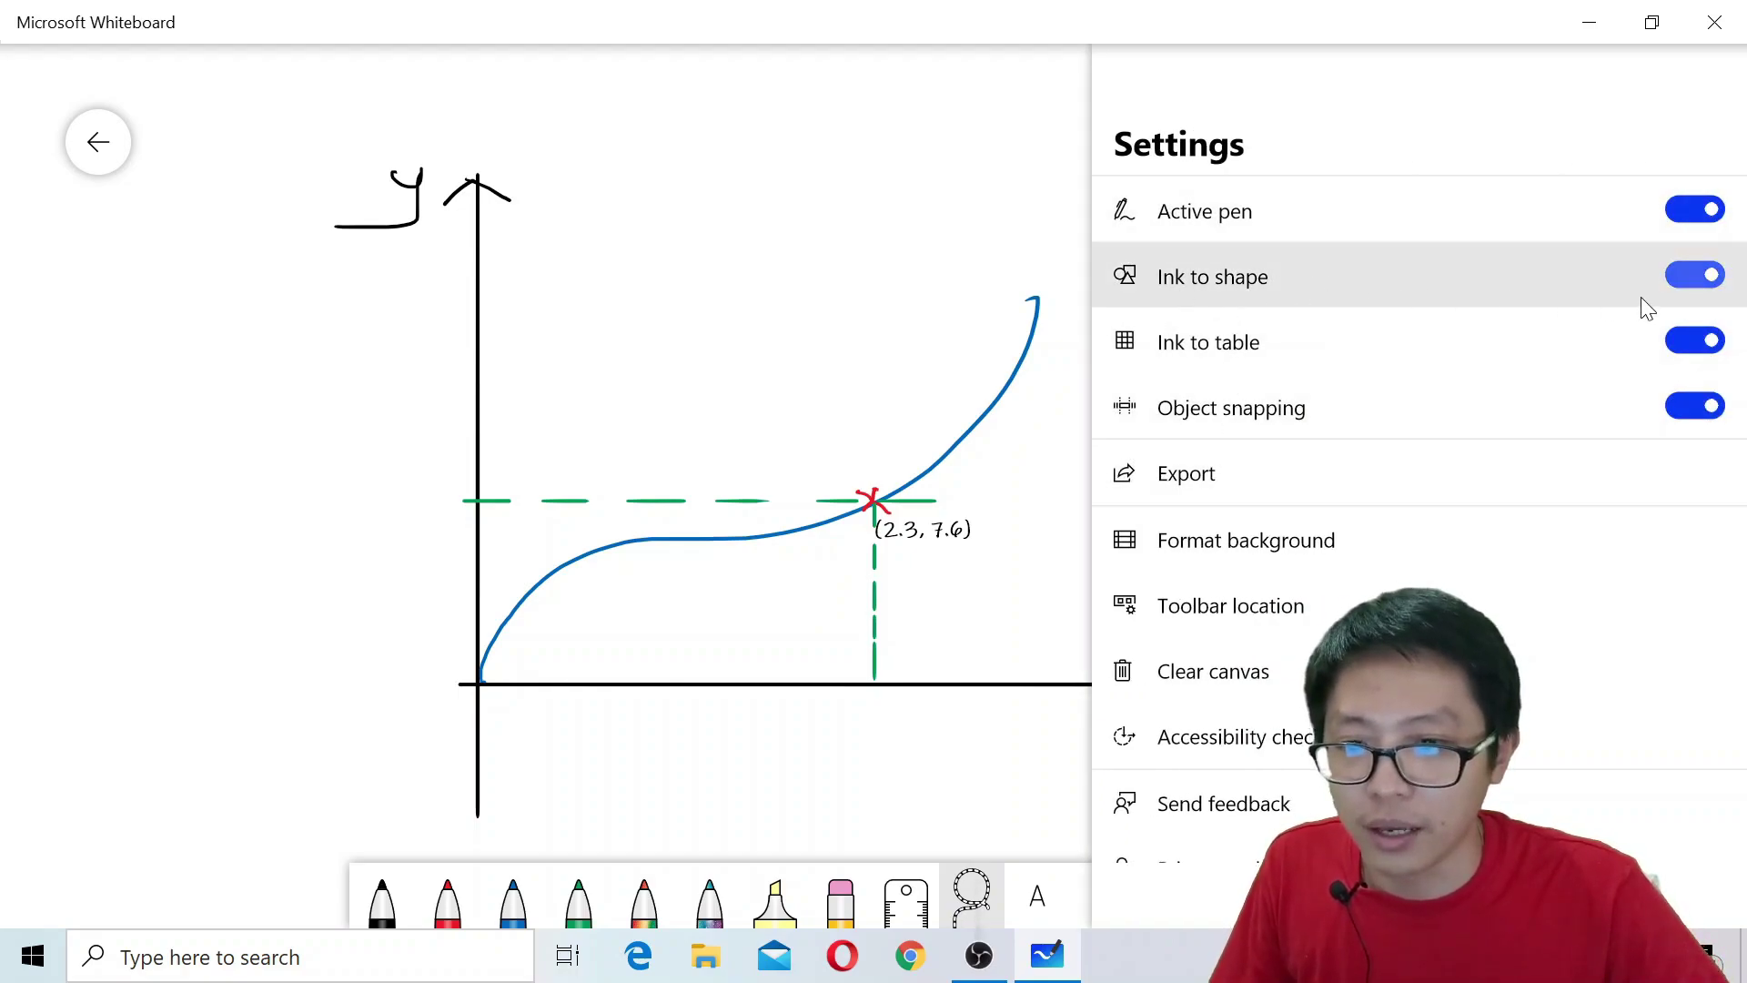
{"action": "left_click", "coordinate": [1698, 275]}
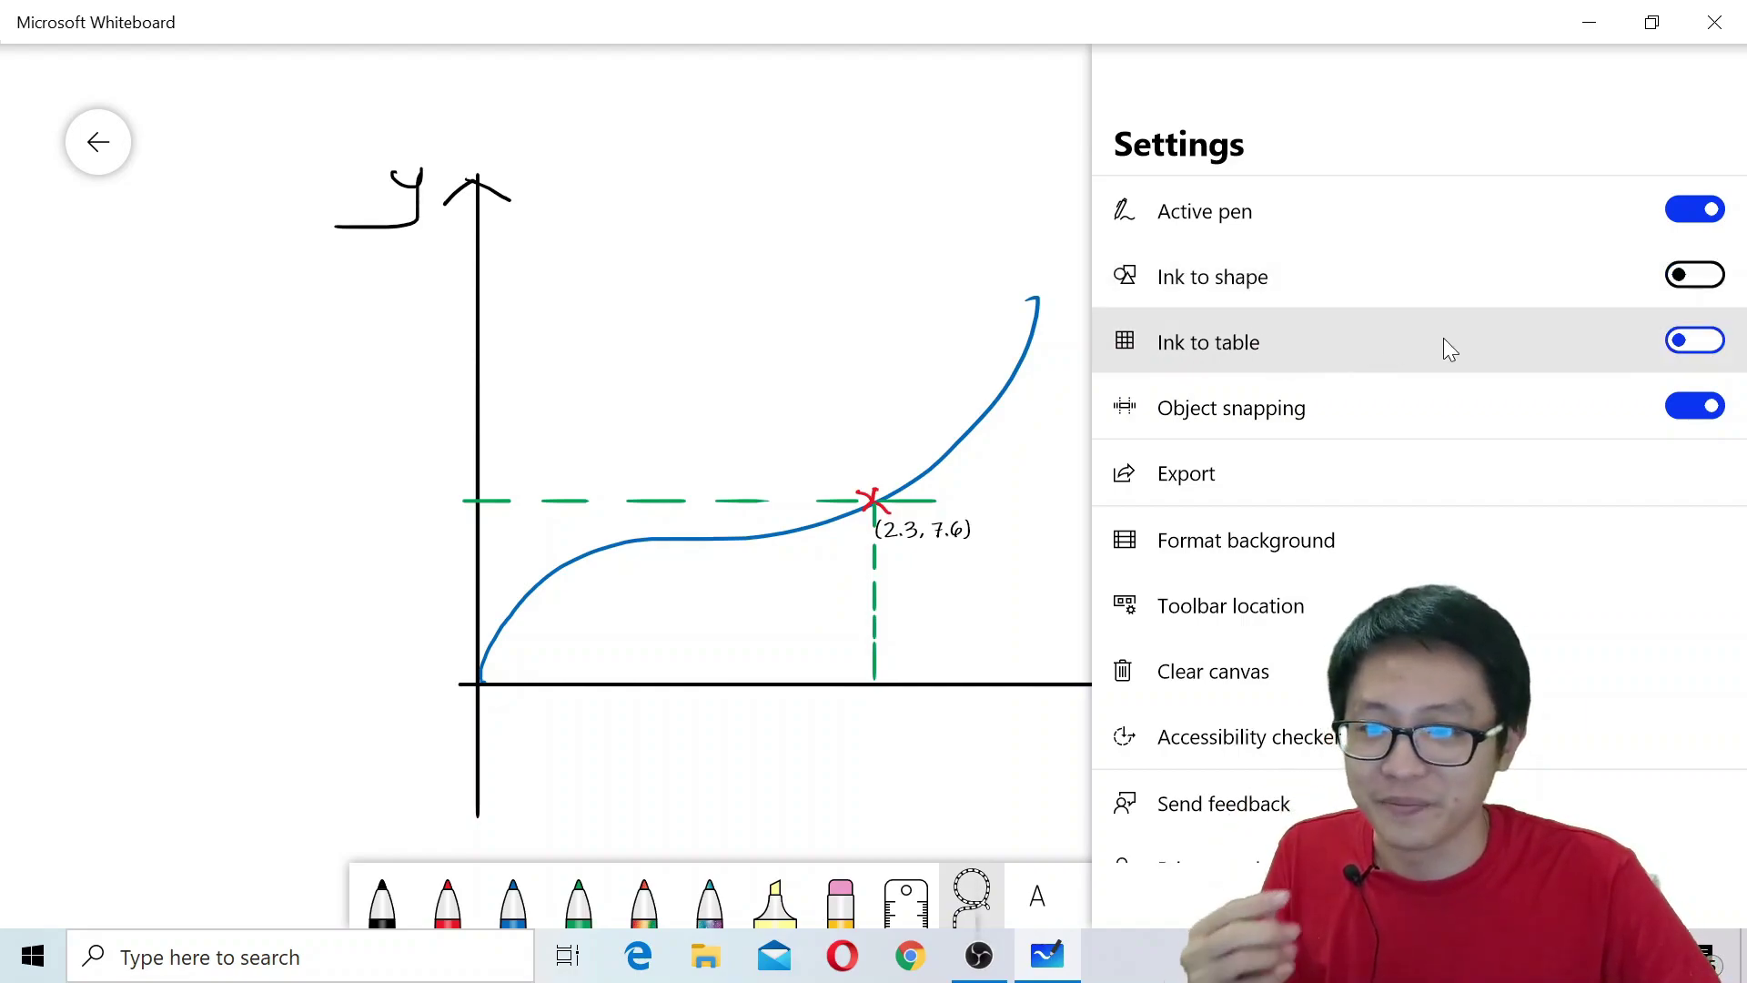
{"action": "left_click", "coordinate": [1679, 276]}
{"action": "left_click", "coordinate": [1678, 340]}
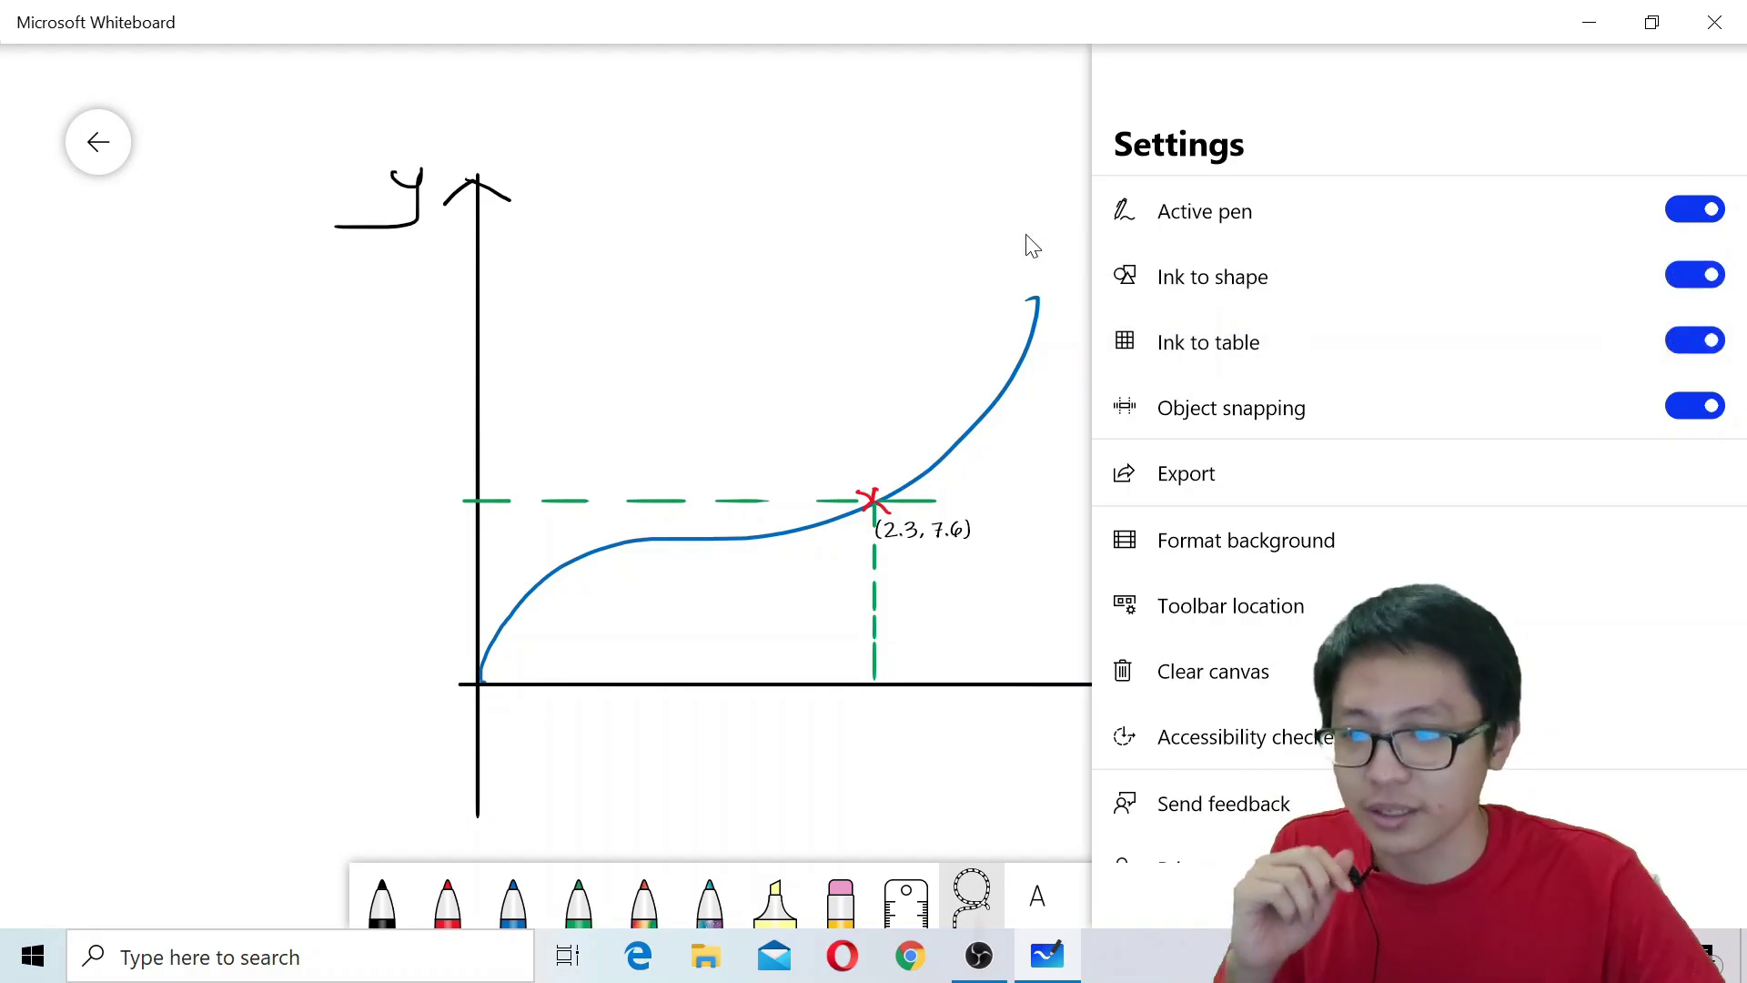
{"action": "left_click", "coordinate": [973, 231]}
{"action": "left_click_drag", "start_coordinate": [1323, 392], "coordinate": [746, 292]}
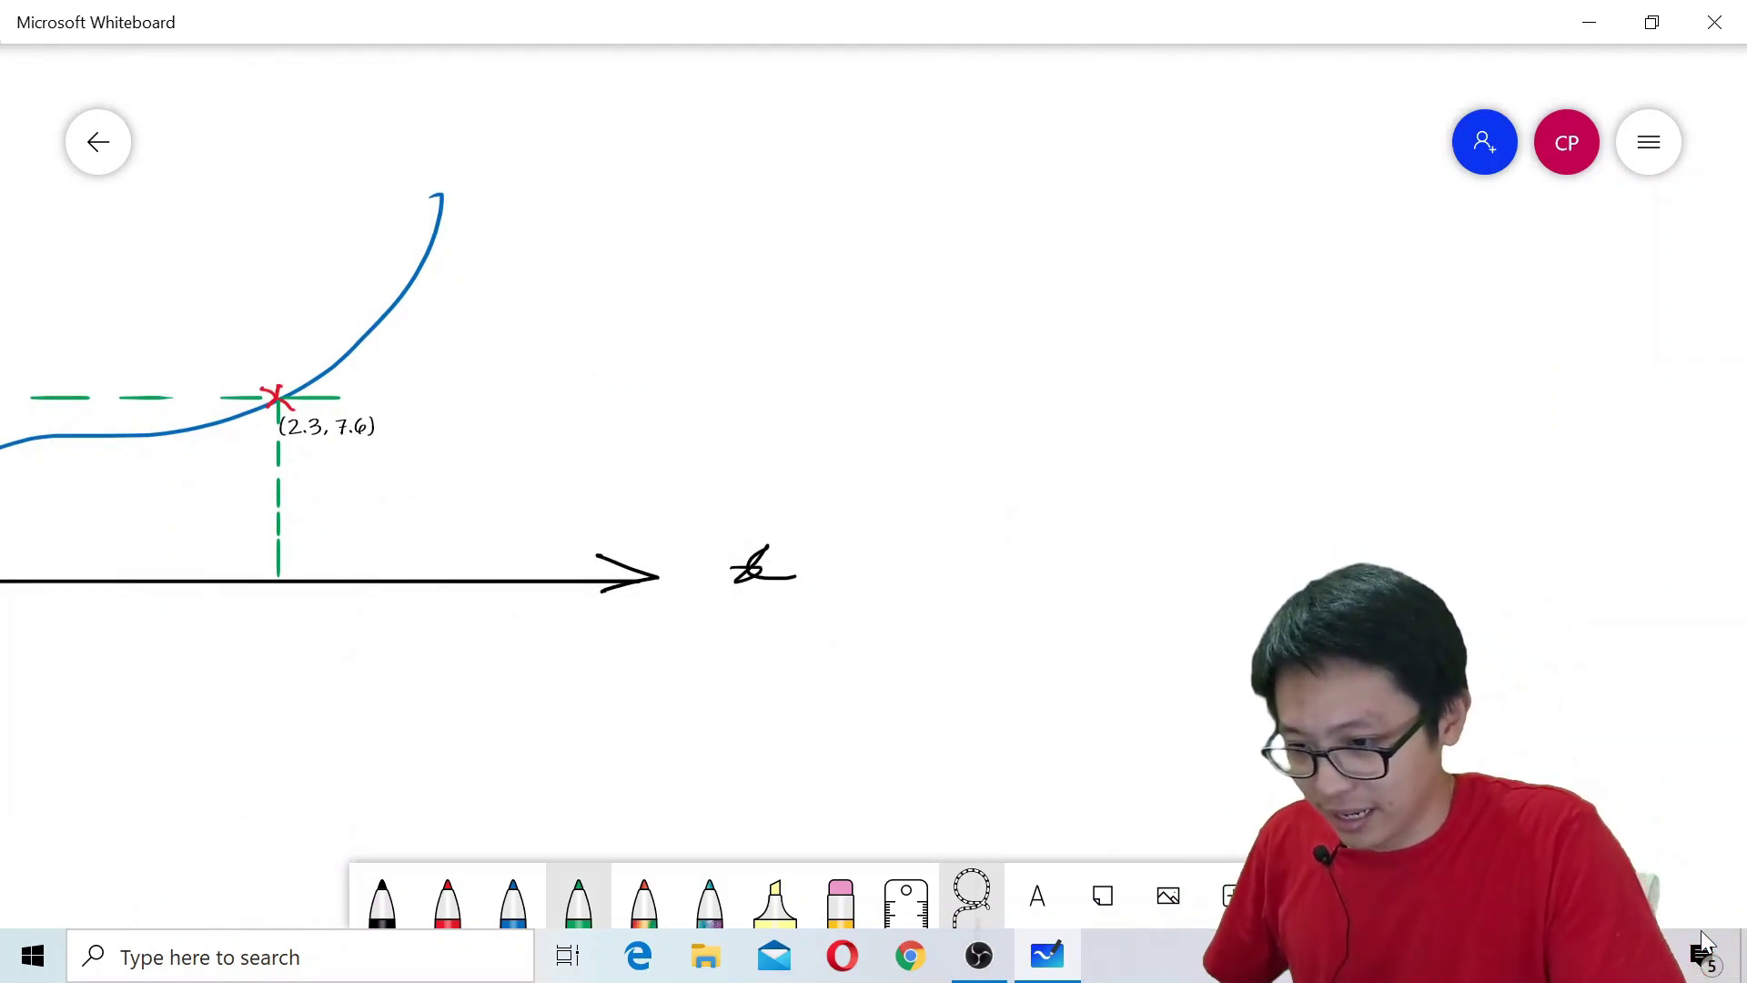
- Sketch two freehand green squares in empty space beside the graph
{"action": "left_click", "coordinate": [578, 898]}
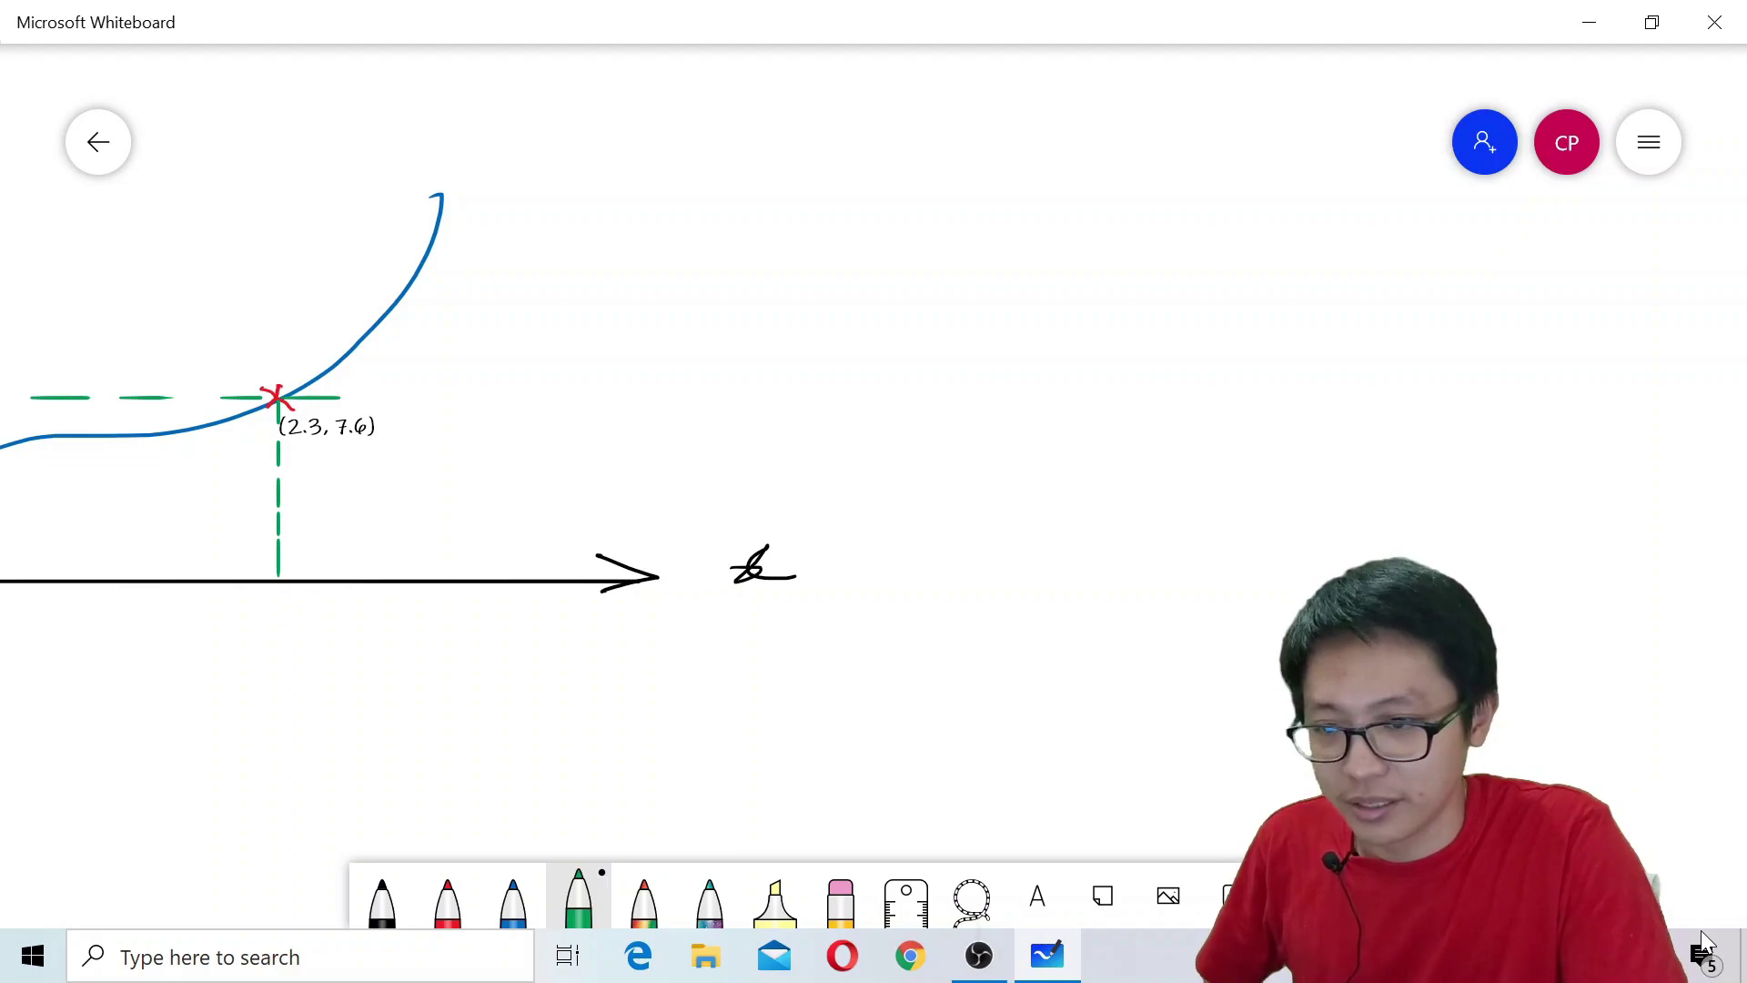
{"action": "mouse_move", "coordinate": [1125, 384]}
{"action": "left_mouse_down"}
{"action": "mouse_move", "coordinate": [1244, 411]}
{"action": "mouse_move", "coordinate": [1112, 480]}
{"action": "mouse_move", "coordinate": [1266, 437]}
{"action": "mouse_move", "coordinate": [1174, 410]}
{"action": "left_mouse_up"}
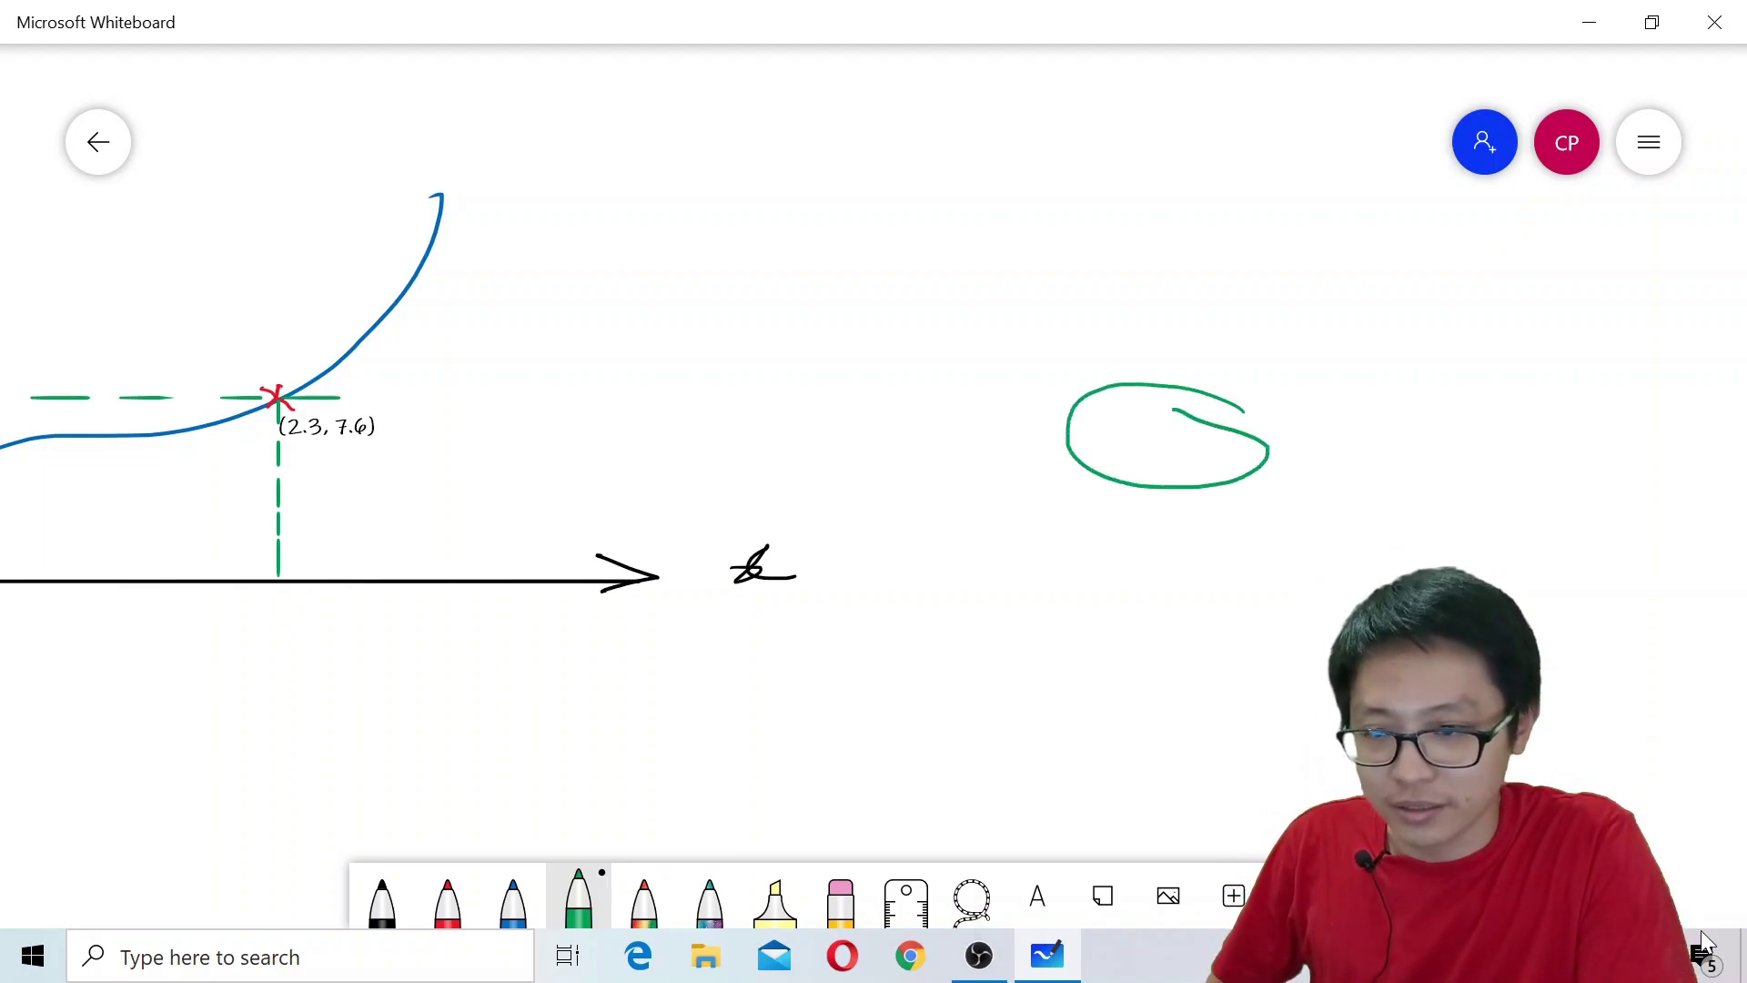
{"action": "key", "text": "alt+Tab"}
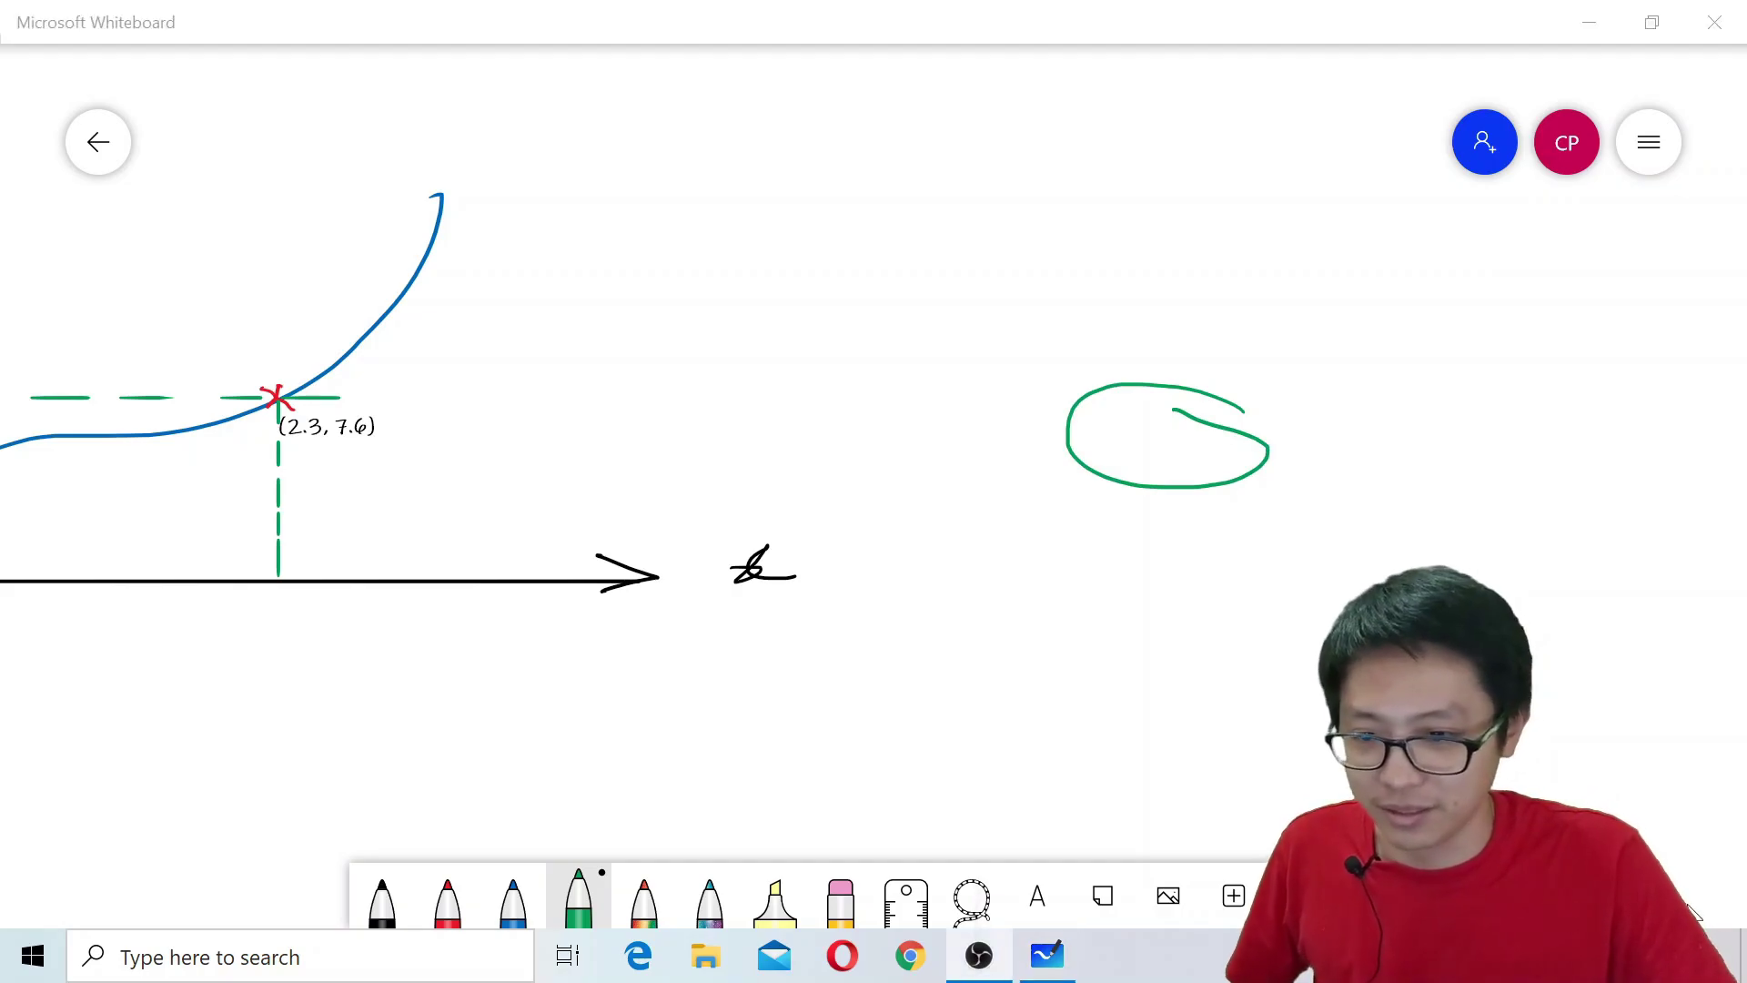
{"action": "mouse_move", "coordinate": [1440, 766]}
{"action": "left_mouse_down"}
{"action": "mouse_move", "coordinate": [826, 512]}
{"action": "mouse_move", "coordinate": [897, 566]}
{"action": "left_mouse_up"}
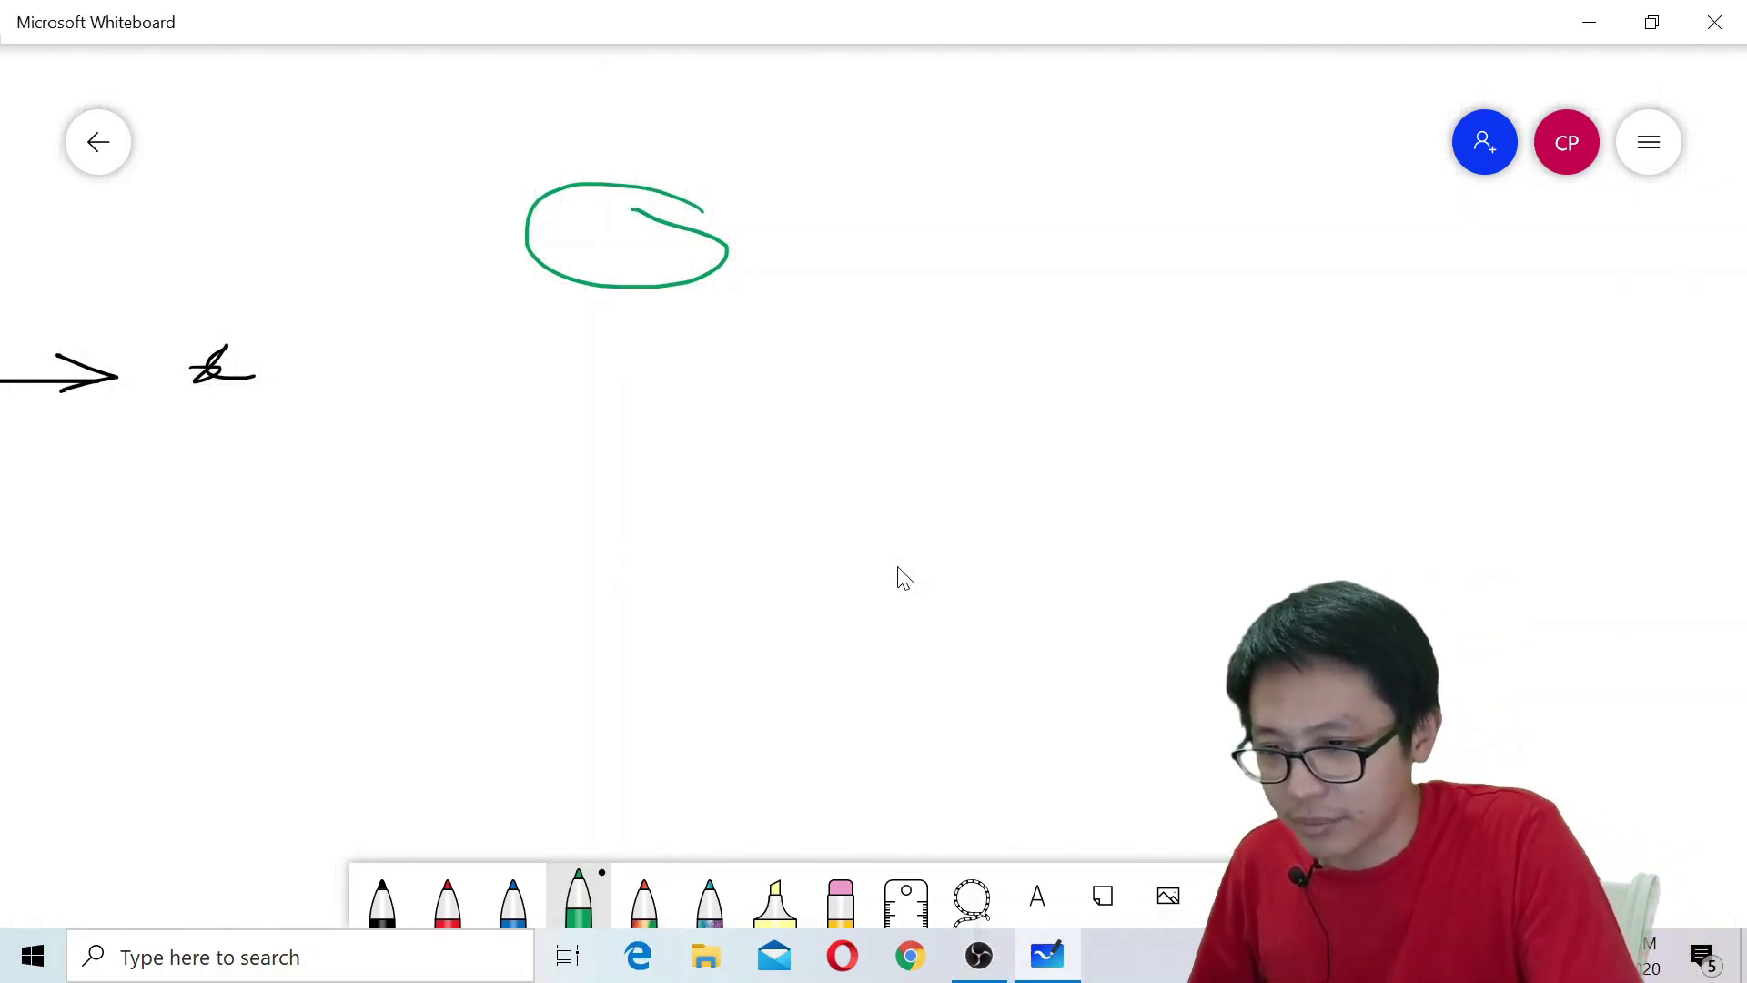
{"action": "mouse_move", "coordinate": [590, 435]}
{"action": "left_mouse_down"}
{"action": "mouse_move", "coordinate": [609, 584]}
{"action": "mouse_move", "coordinate": [727, 433]}
{"action": "mouse_move", "coordinate": [767, 573]}
{"action": "left_mouse_up"}
{"action": "left_click_drag", "start_coordinate": [596, 573], "coordinate": [776, 572]}
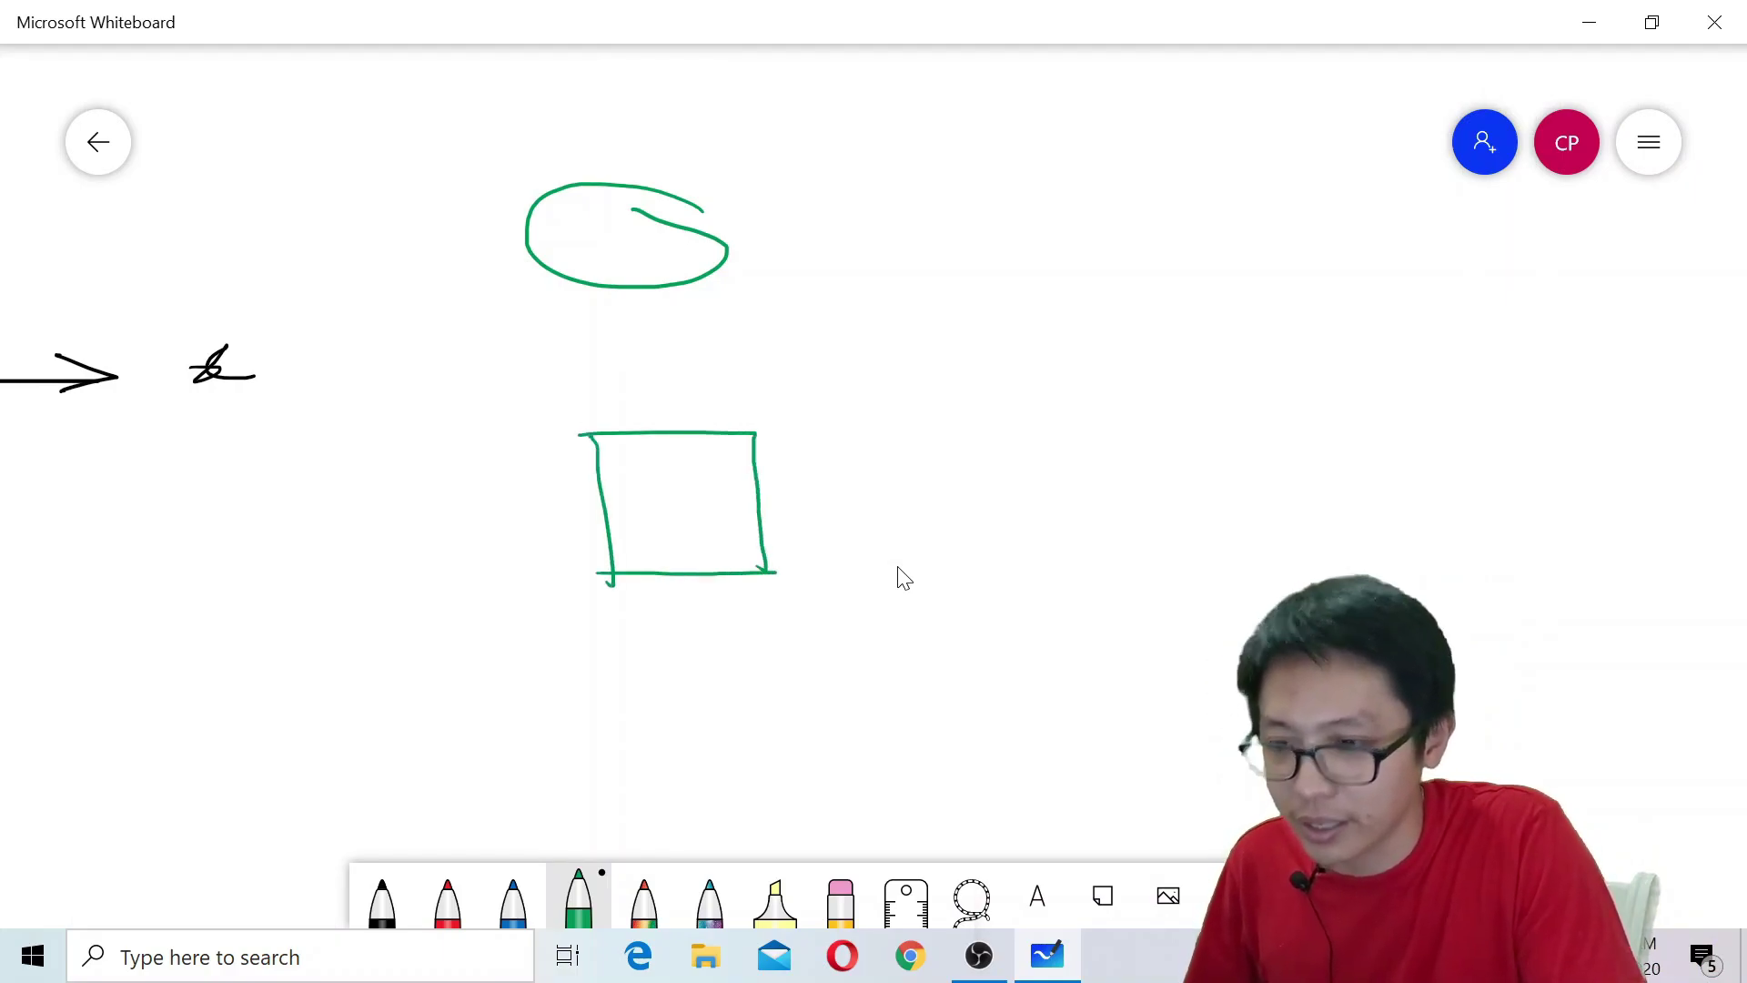
{"action": "left_click_drag", "start_coordinate": [965, 422], "coordinate": [975, 550]}
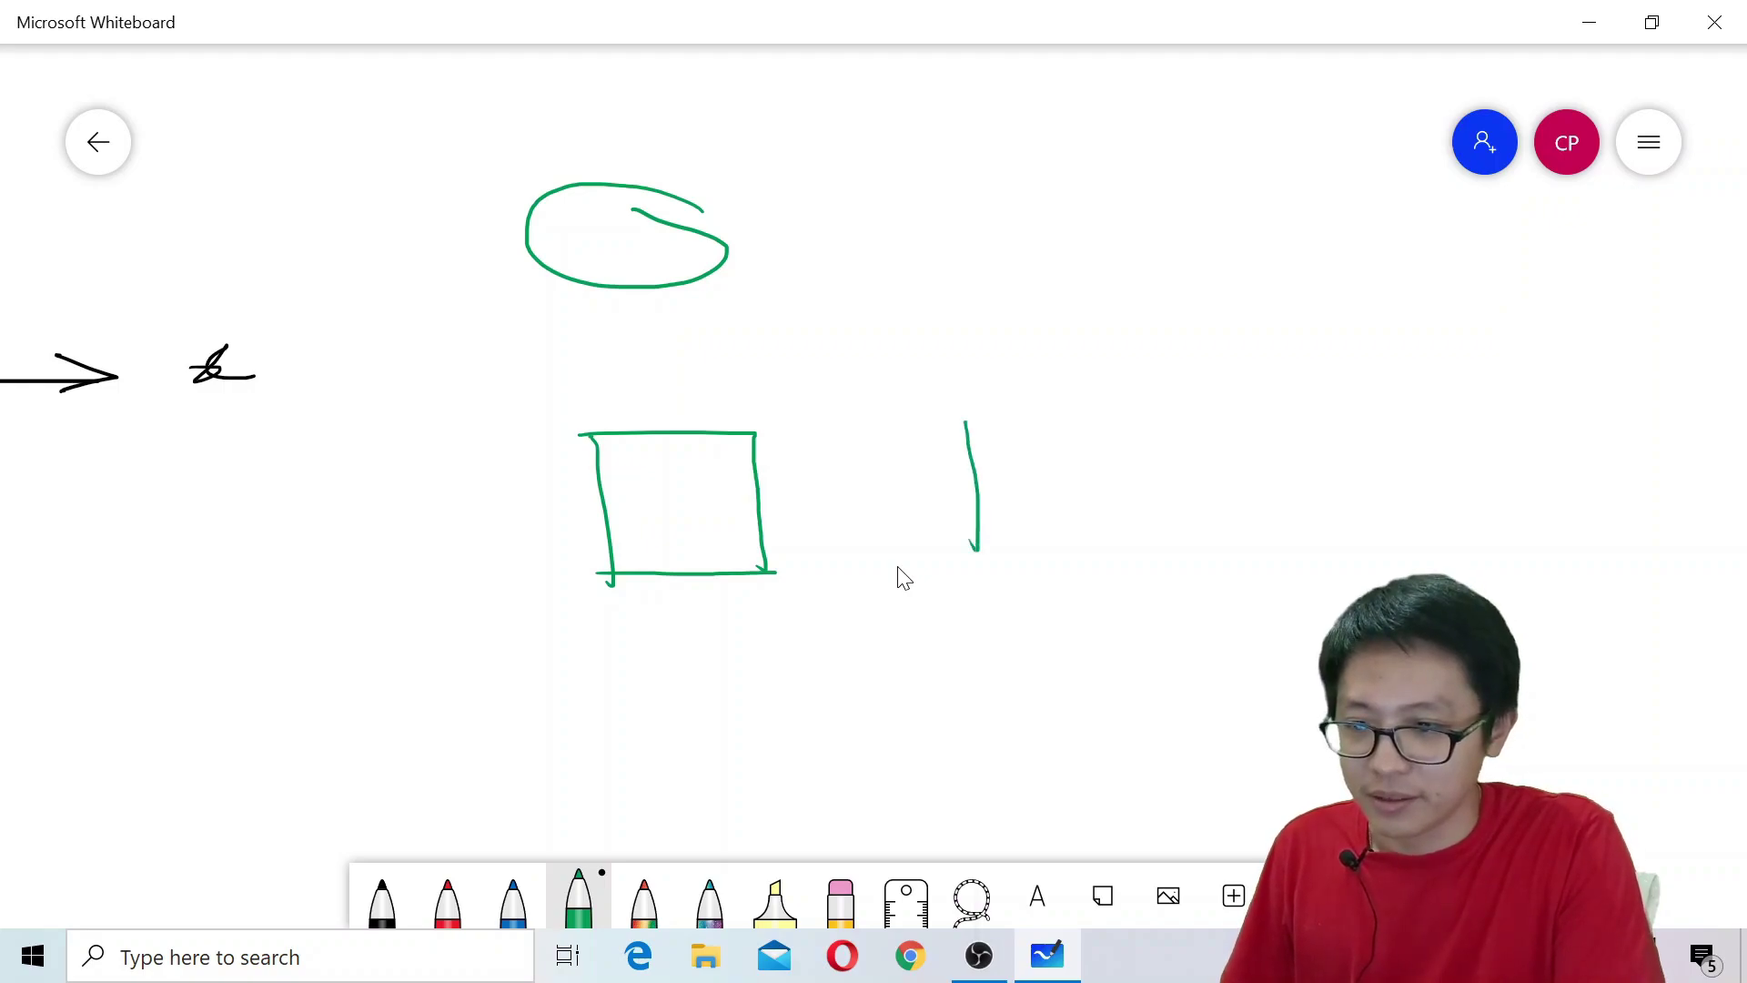
{"action": "left_click_drag", "start_coordinate": [960, 421], "coordinate": [1102, 419]}
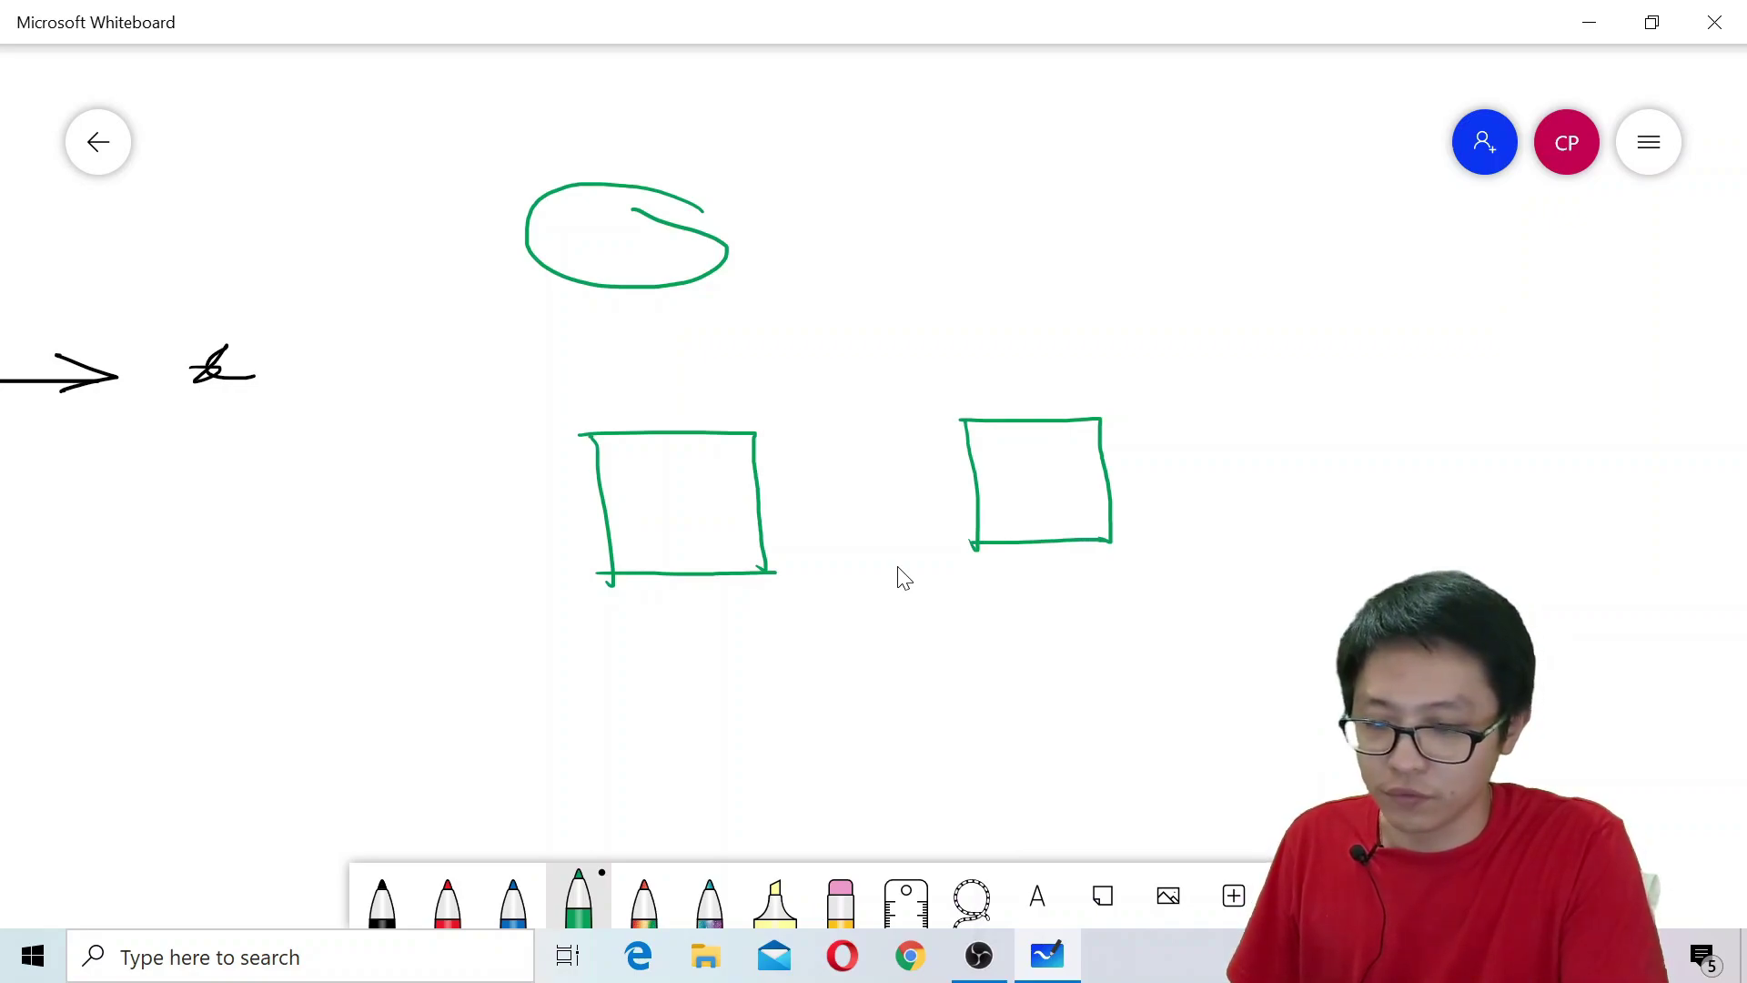
- Draw a black square that converts to a clean straight-edged shape, then pan right
{"action": "left_click", "coordinate": [382, 900]}
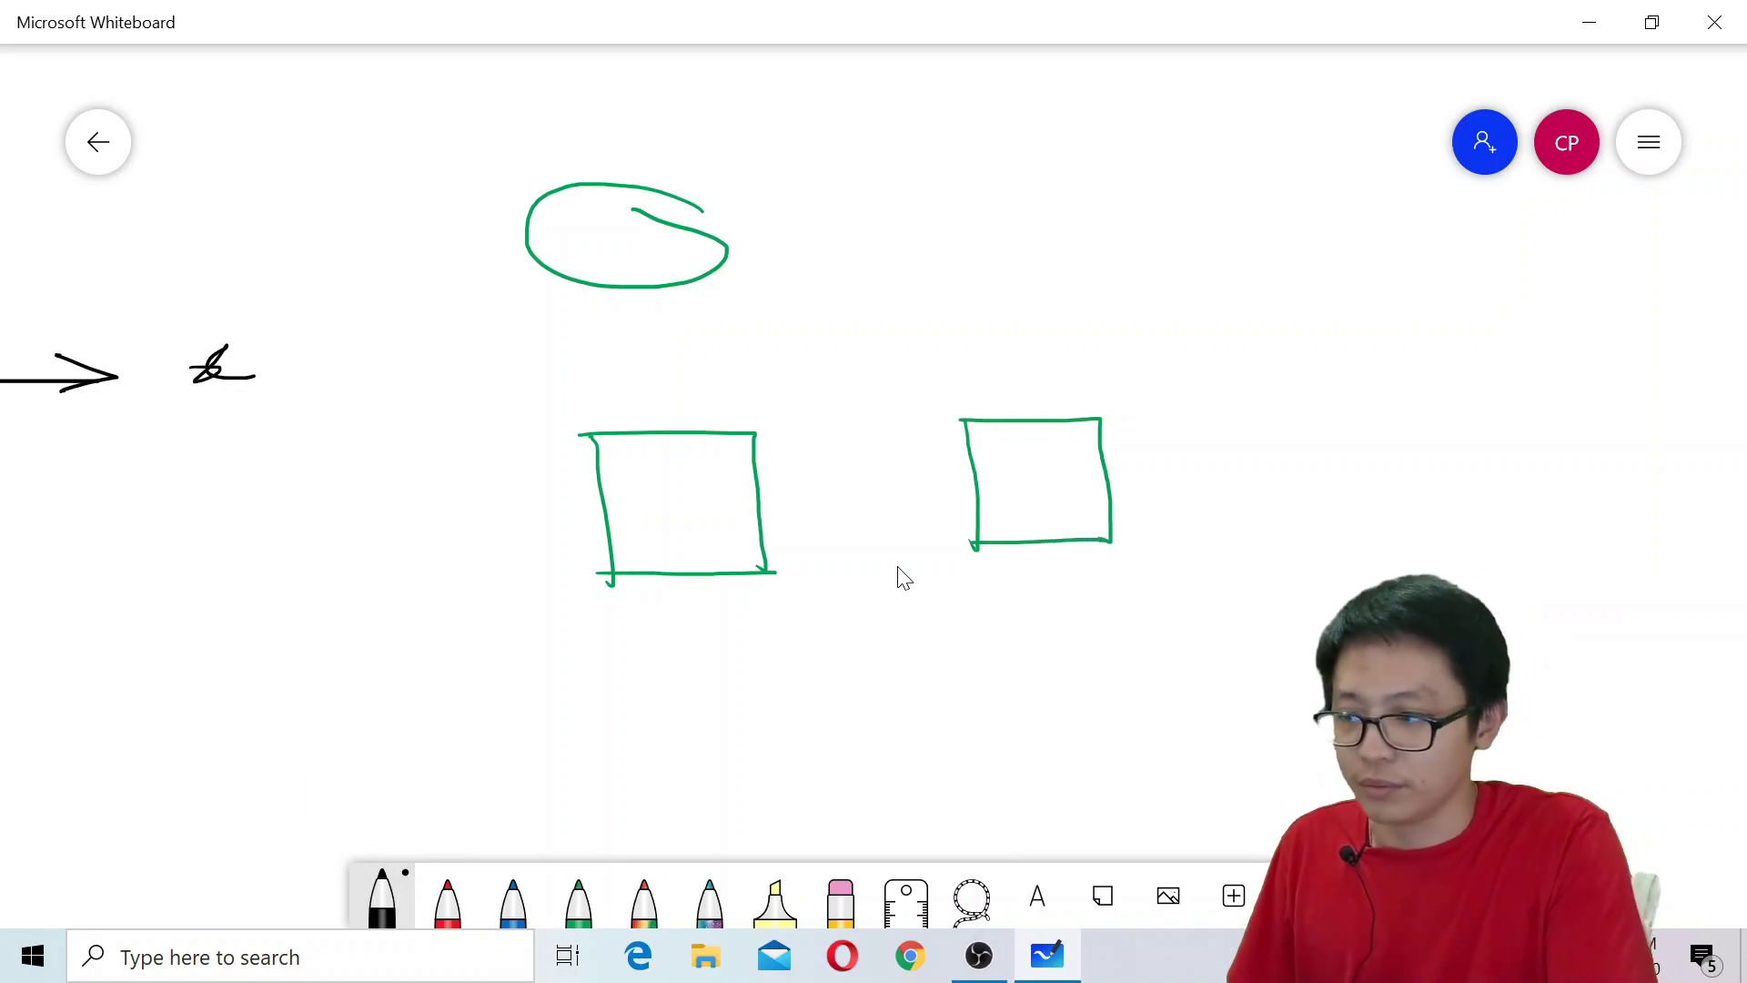
{"action": "mouse_move", "coordinate": [1248, 564]}
{"action": "left_mouse_down"}
{"action": "mouse_move", "coordinate": [1211, 429]}
{"action": "mouse_move", "coordinate": [1392, 410]}
{"action": "mouse_move", "coordinate": [1382, 552]}
{"action": "left_mouse_up"}
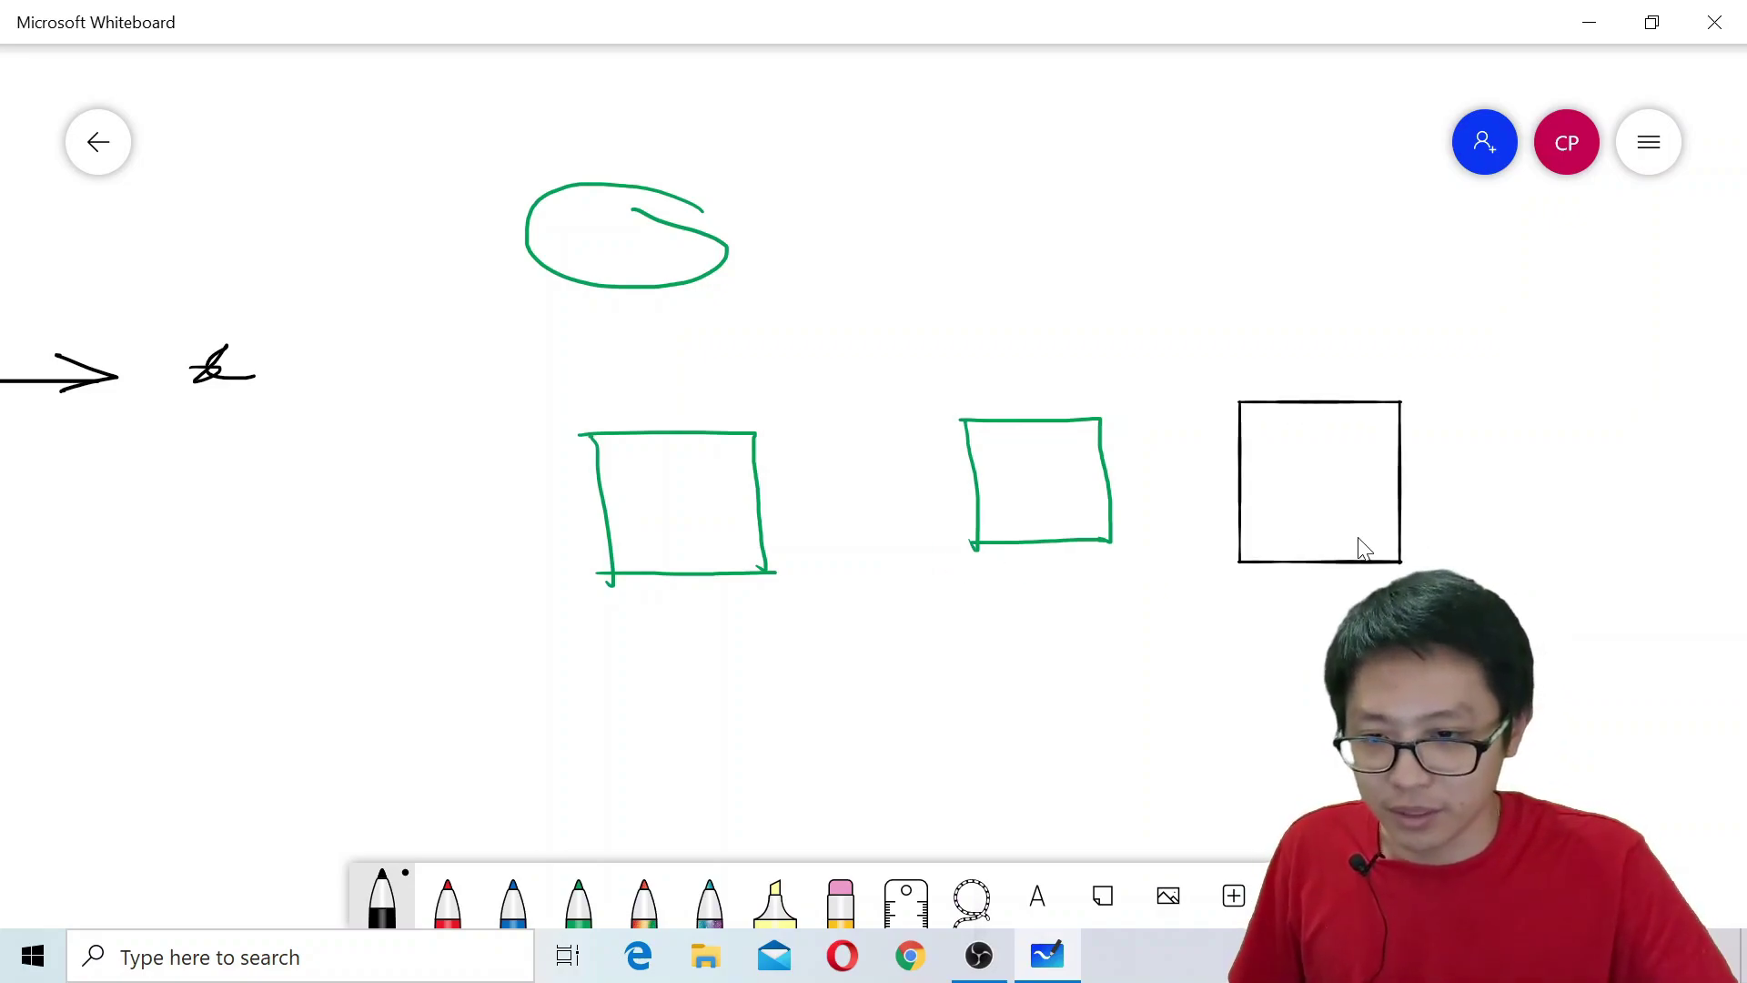
{"action": "left_click_drag", "start_coordinate": [1638, 557], "coordinate": [900, 557]}
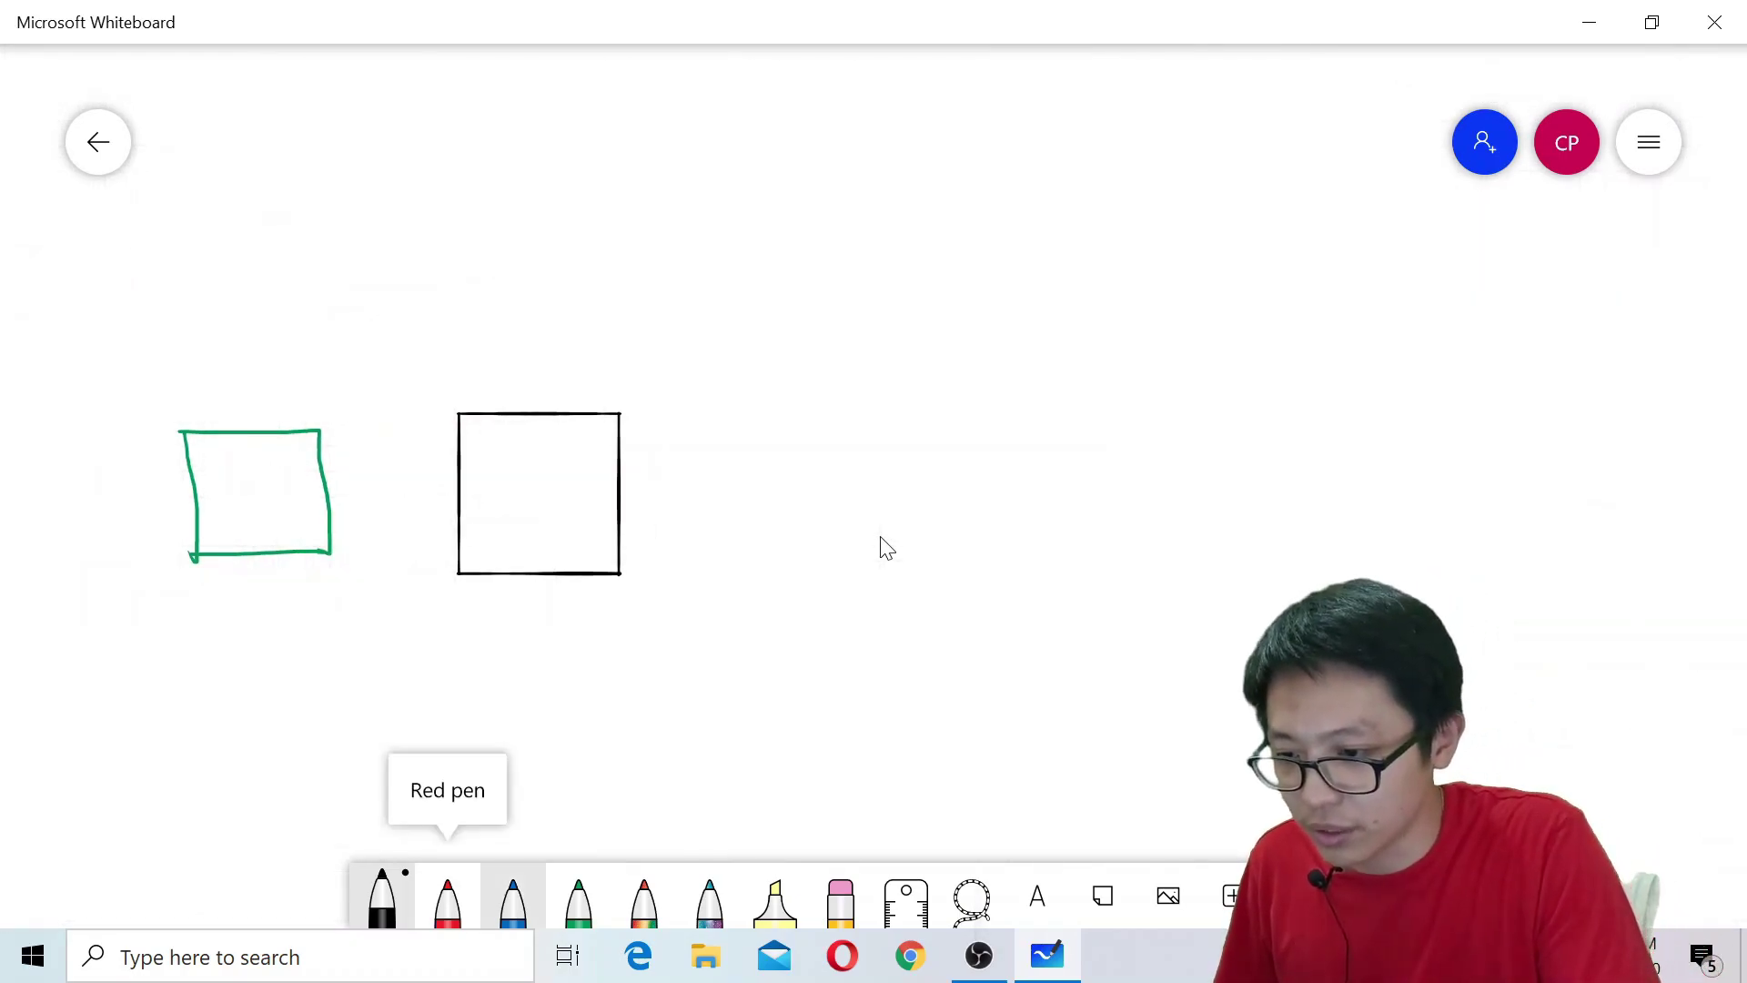
- Draw a red triangle, then two blue ovals, a blue square and a blue triangle as clean shapes
{"action": "left_click", "coordinate": [446, 899]}
{"action": "mouse_move", "coordinate": [846, 445]}
{"action": "left_mouse_down"}
{"action": "mouse_move", "coordinate": [806, 525]}
{"action": "mouse_move", "coordinate": [957, 515]}
{"action": "mouse_move", "coordinate": [860, 457]}
{"action": "left_mouse_up"}
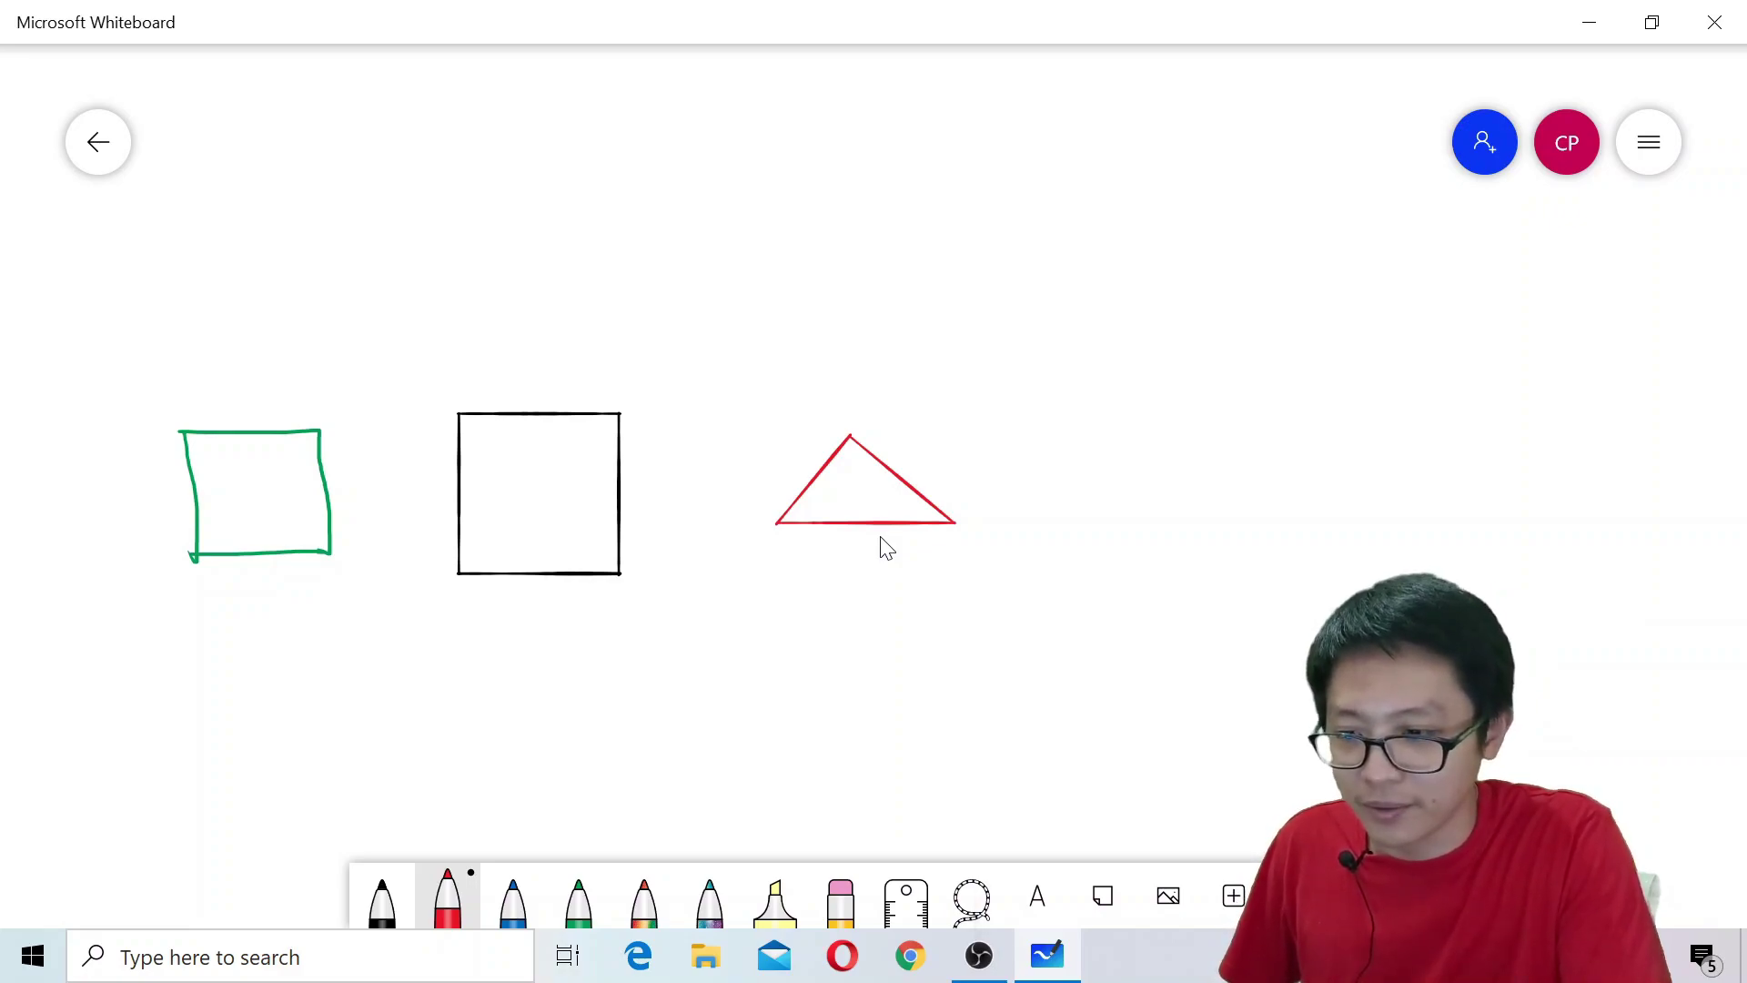
{"action": "left_click", "coordinate": [512, 896]}
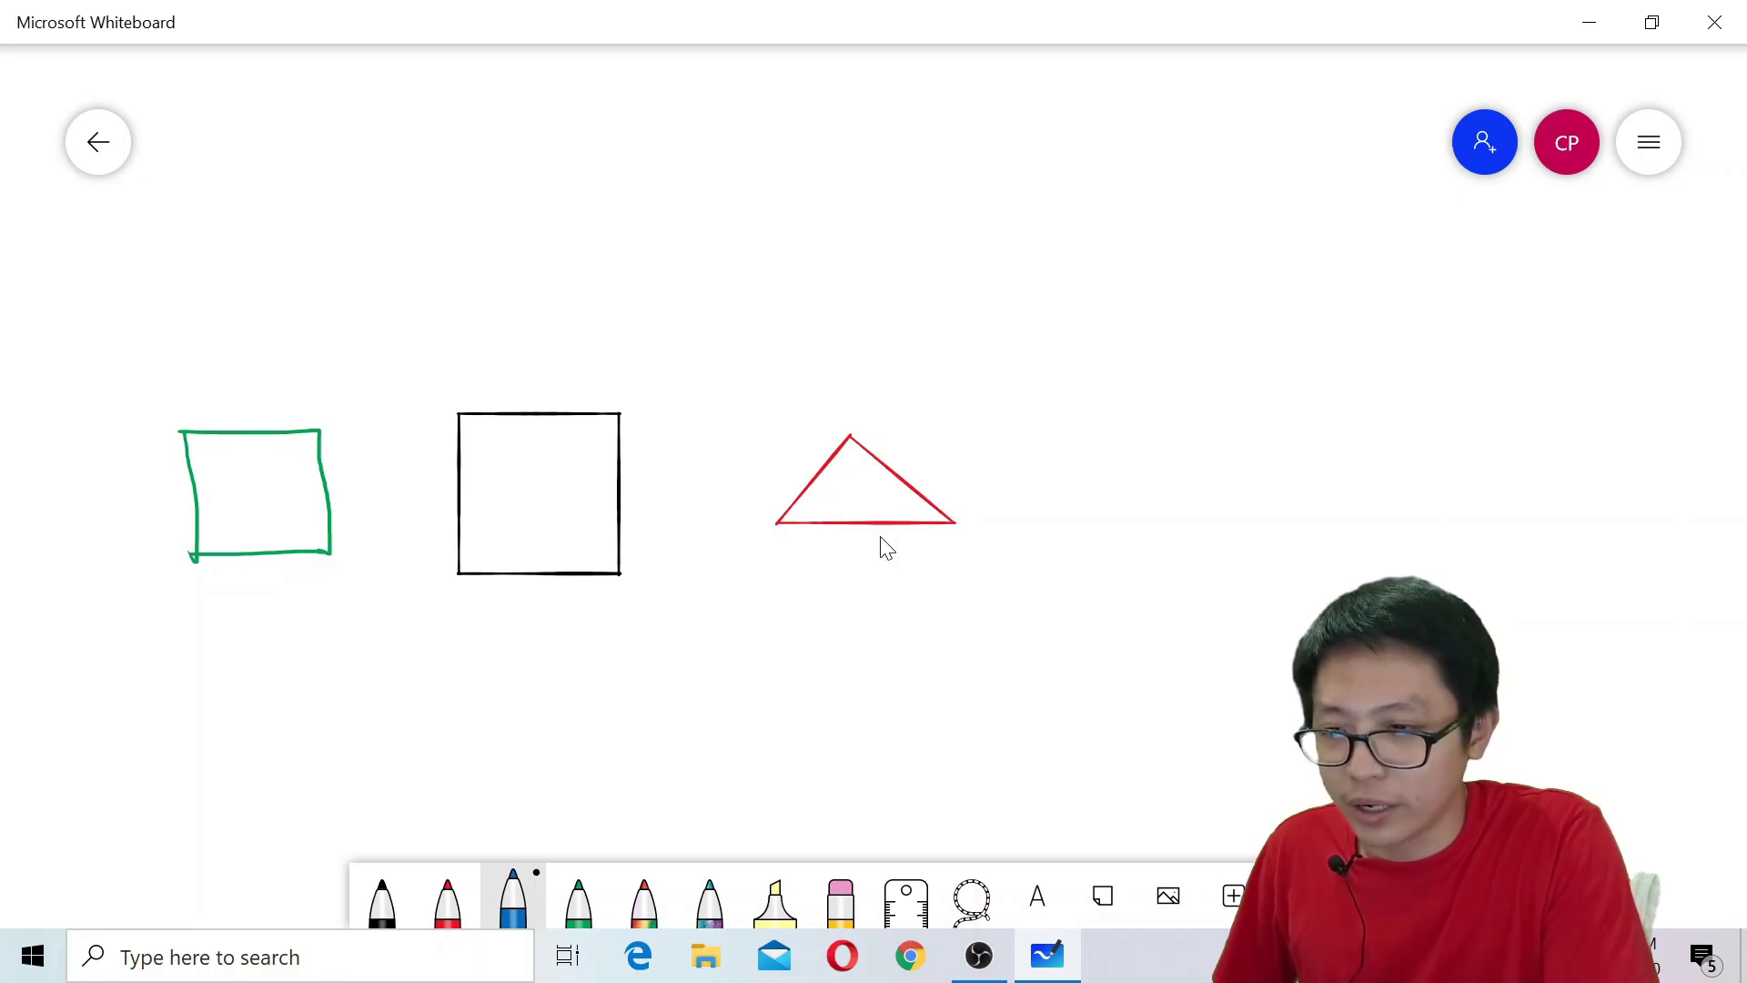
{"action": "mouse_move", "coordinate": [780, 248]}
{"action": "left_mouse_down"}
{"action": "mouse_move", "coordinate": [678, 330]}
{"action": "mouse_move", "coordinate": [848, 319]}
{"action": "left_mouse_up"}
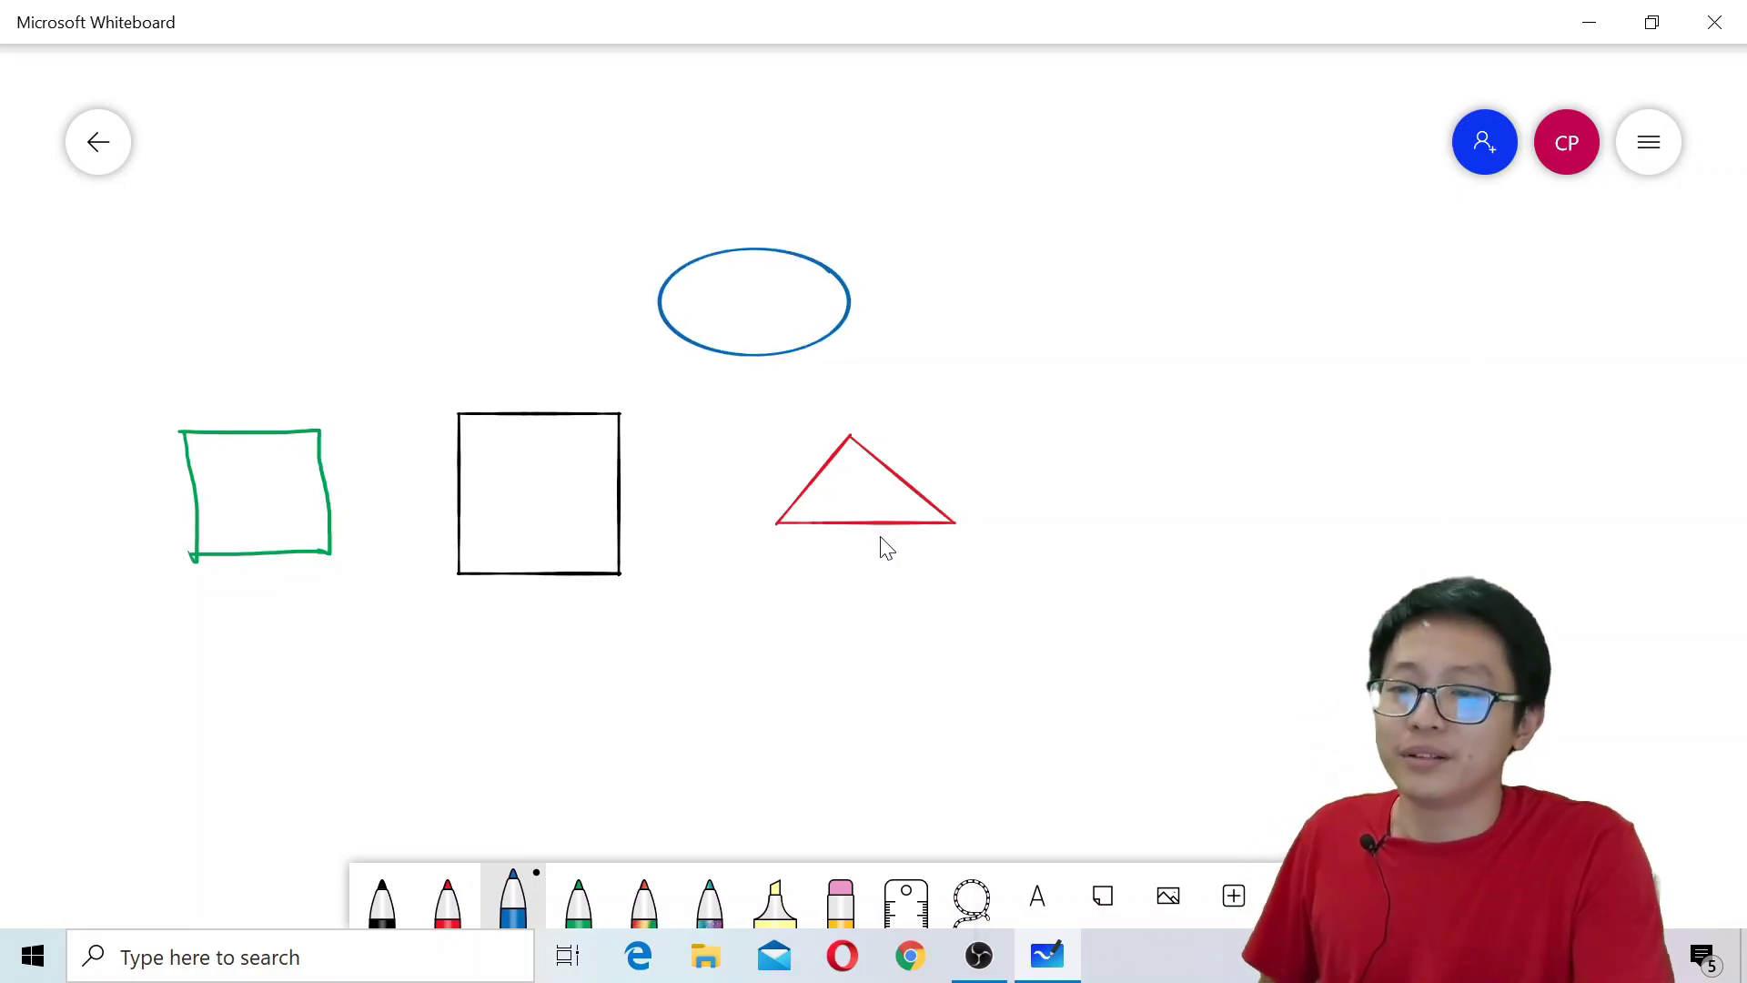
{"action": "mouse_move", "coordinate": [1221, 276]}
{"action": "left_mouse_down"}
{"action": "mouse_move", "coordinate": [1131, 284]}
{"action": "mouse_move", "coordinate": [1115, 393]}
{"action": "mouse_move", "coordinate": [1296, 390]}
{"action": "mouse_move", "coordinate": [1251, 289]}
{"action": "mouse_move", "coordinate": [1210, 278]}
{"action": "left_mouse_up"}
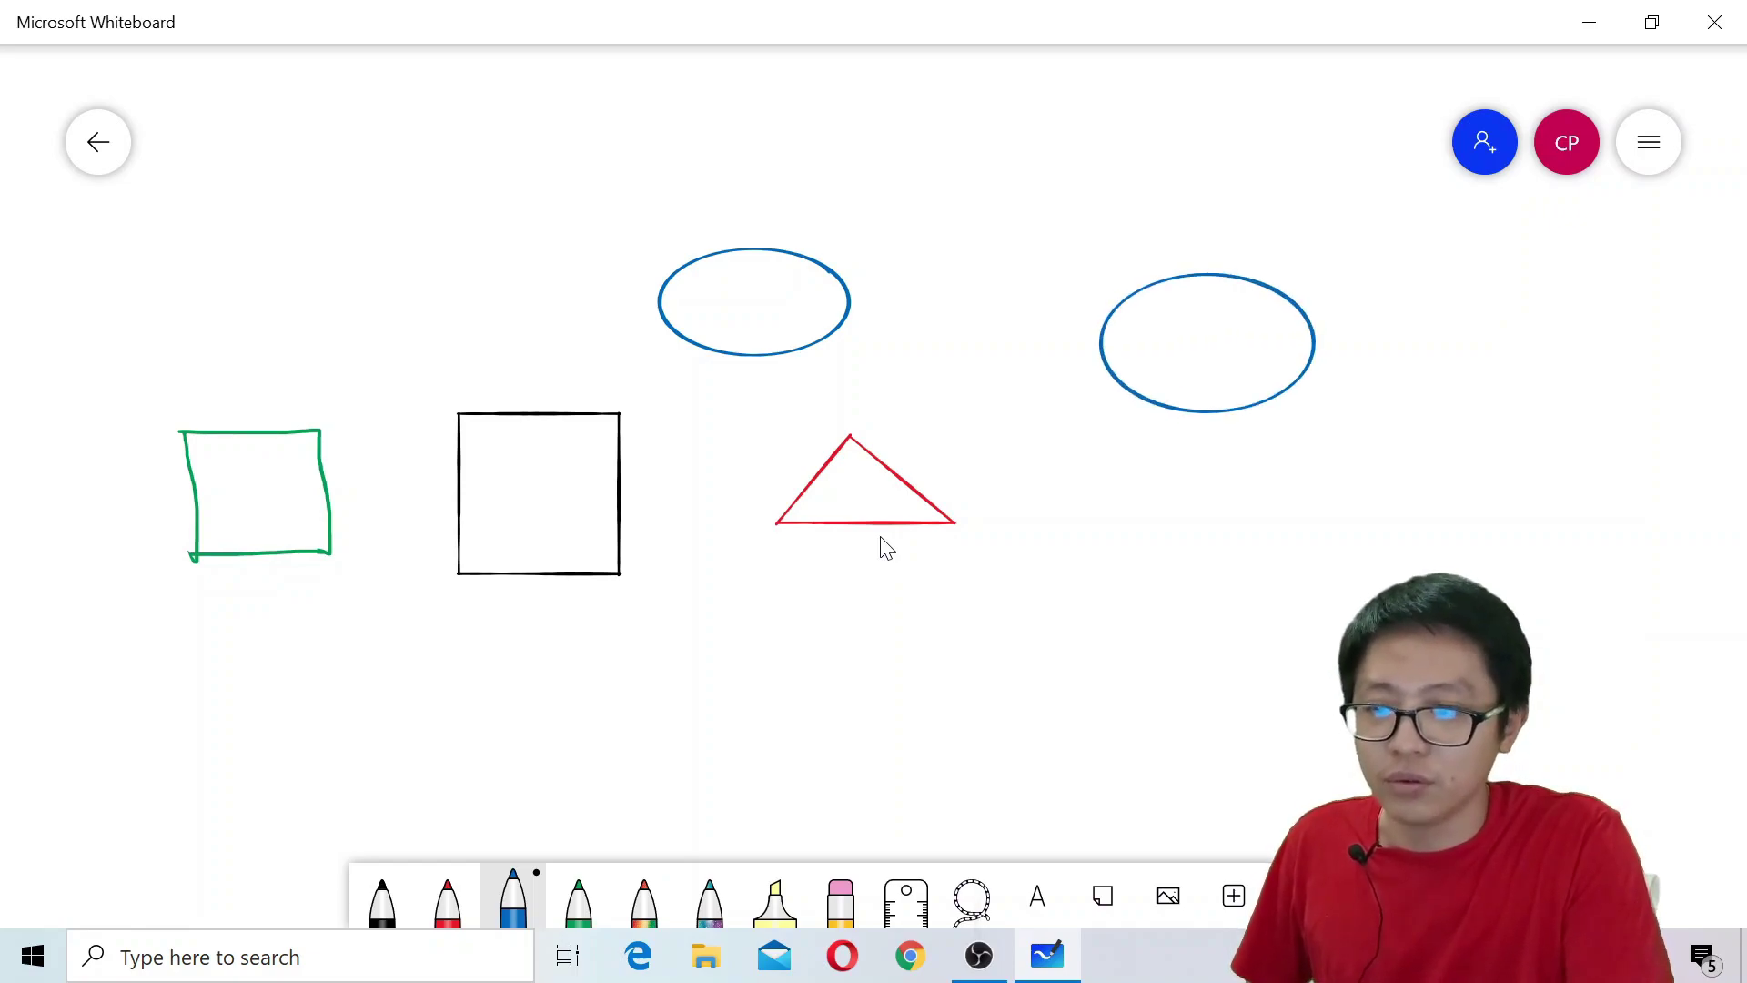
{"action": "mouse_move", "coordinate": [1048, 500]}
{"action": "left_mouse_down"}
{"action": "mouse_move", "coordinate": [1053, 631]}
{"action": "mouse_move", "coordinate": [1211, 618]}
{"action": "mouse_move", "coordinate": [1160, 508]}
{"action": "mouse_move", "coordinate": [1046, 503]}
{"action": "left_mouse_up"}
{"action": "mouse_move", "coordinate": [778, 616]}
{"action": "left_mouse_down"}
{"action": "mouse_move", "coordinate": [737, 773]}
{"action": "mouse_move", "coordinate": [863, 739]}
{"action": "mouse_move", "coordinate": [773, 628]}
{"action": "left_mouse_up"}
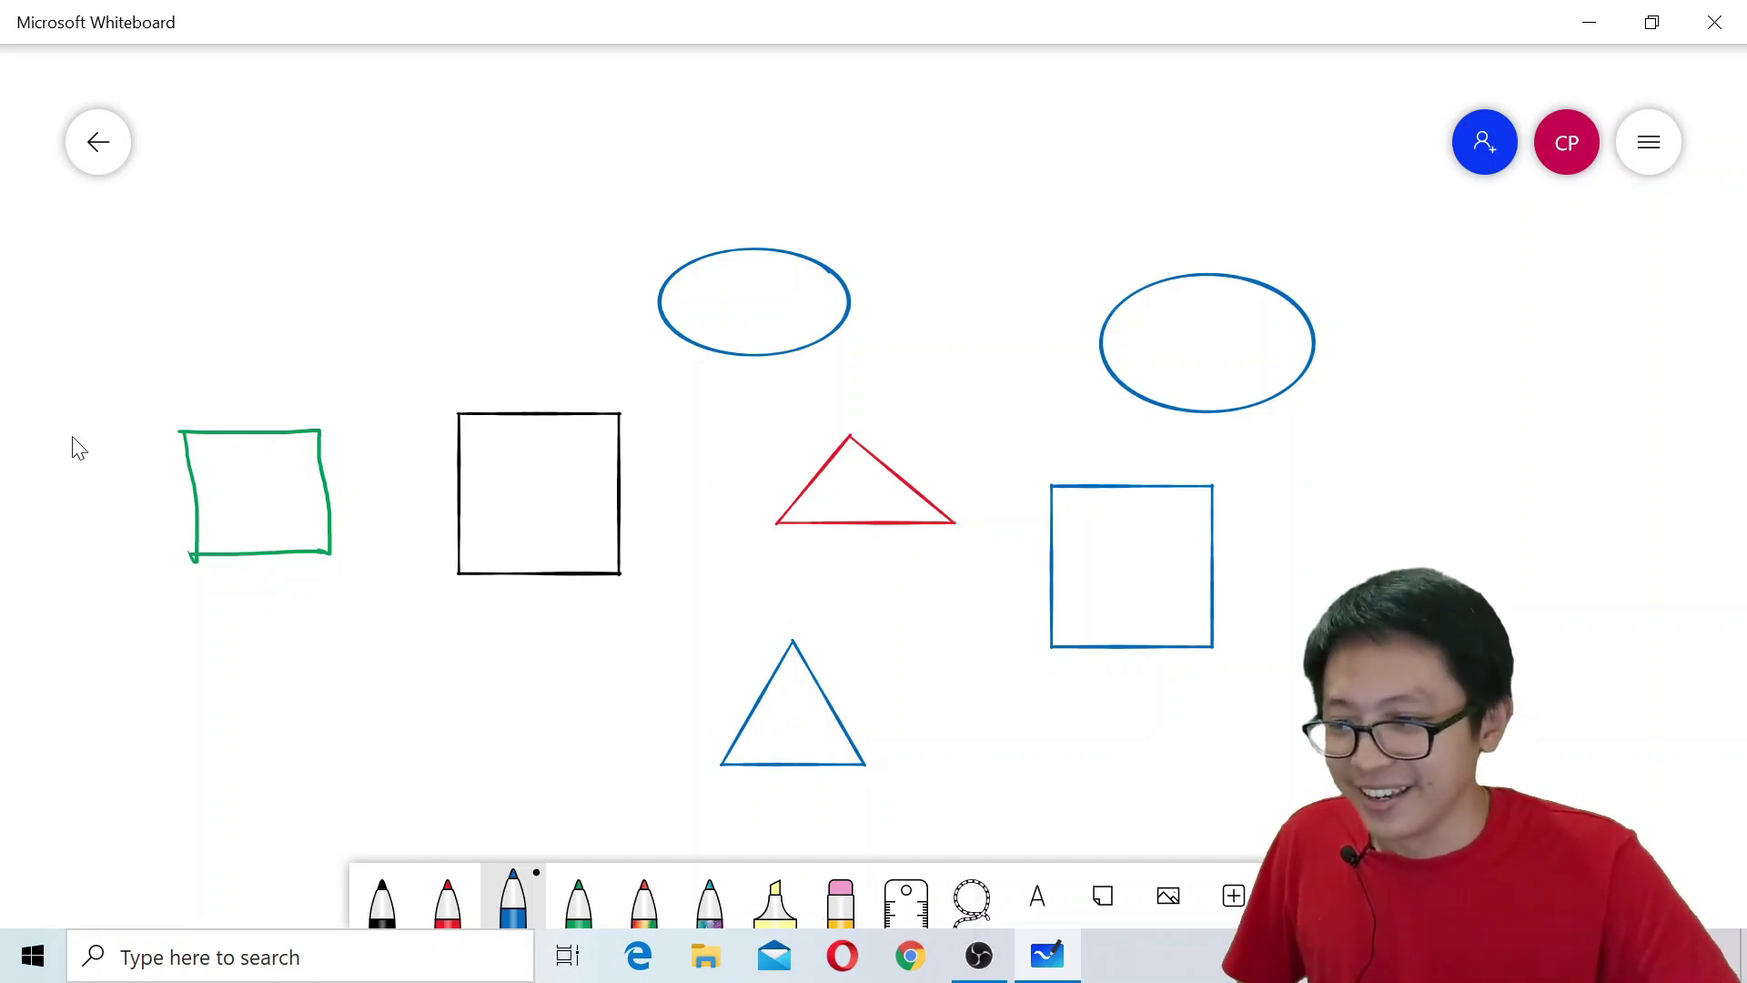
{"action": "left_click", "coordinate": [553, 434]}
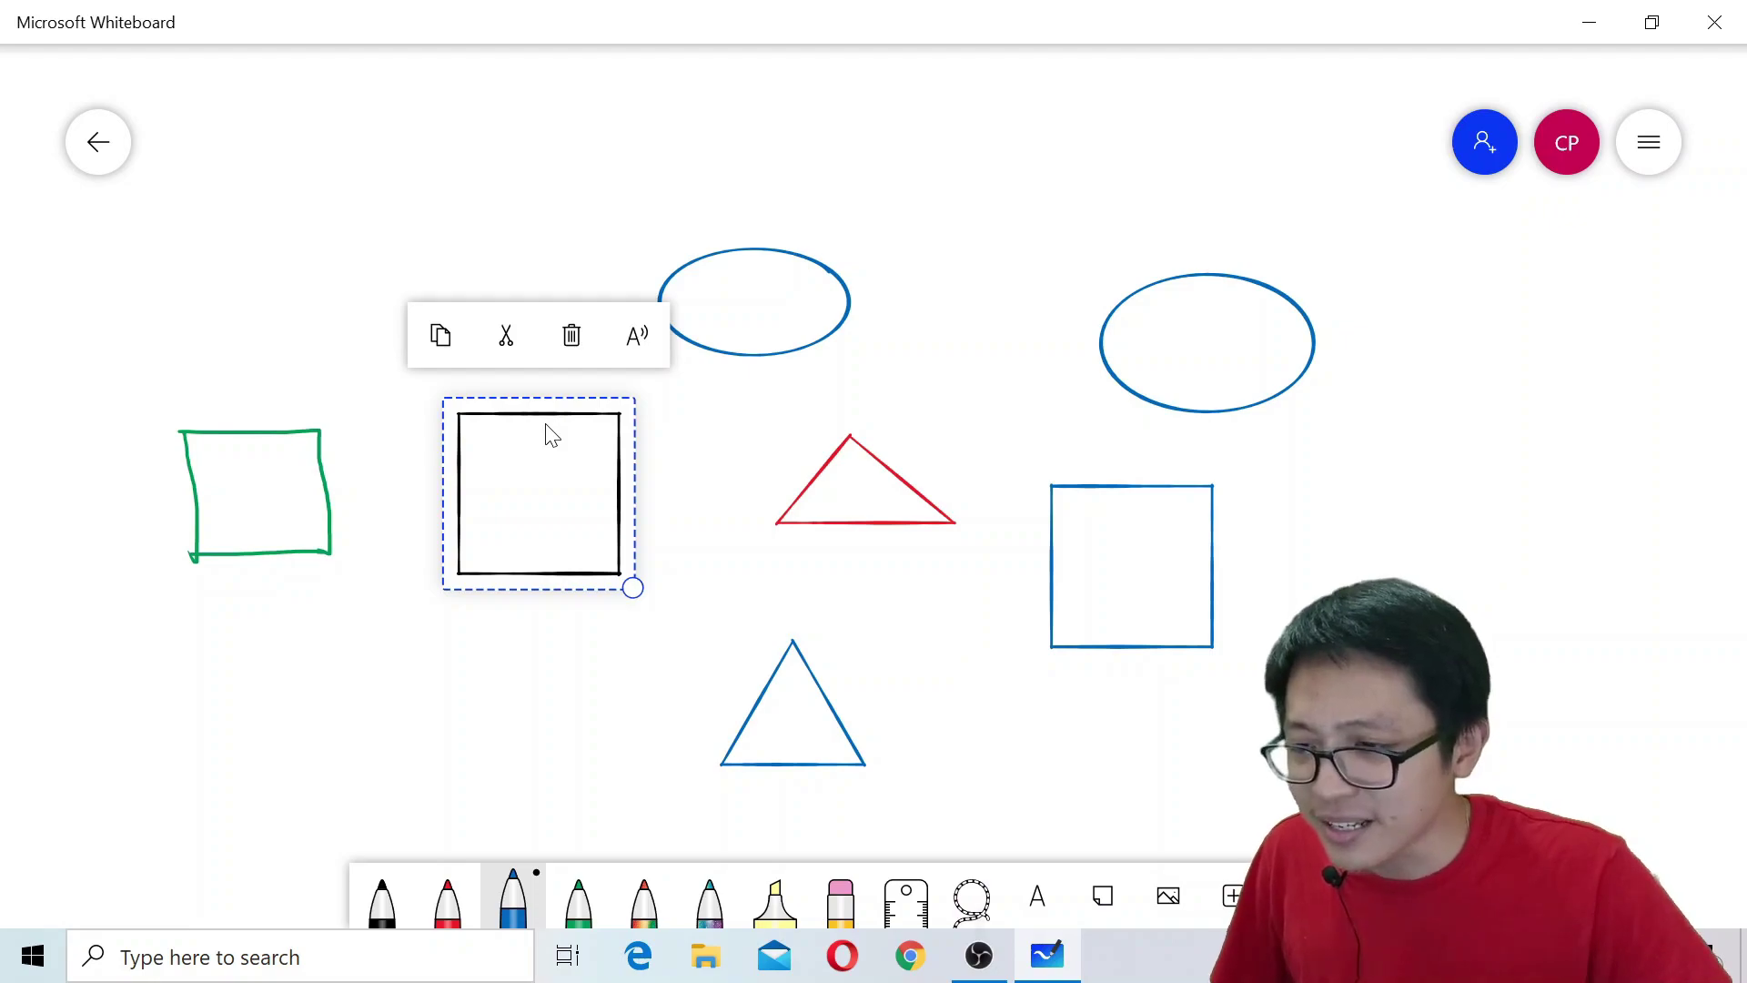
- Tilt the black square into a diamond and rotate the red triangle
{"action": "left_click_drag", "start_coordinate": [634, 588], "coordinate": [621, 491]}
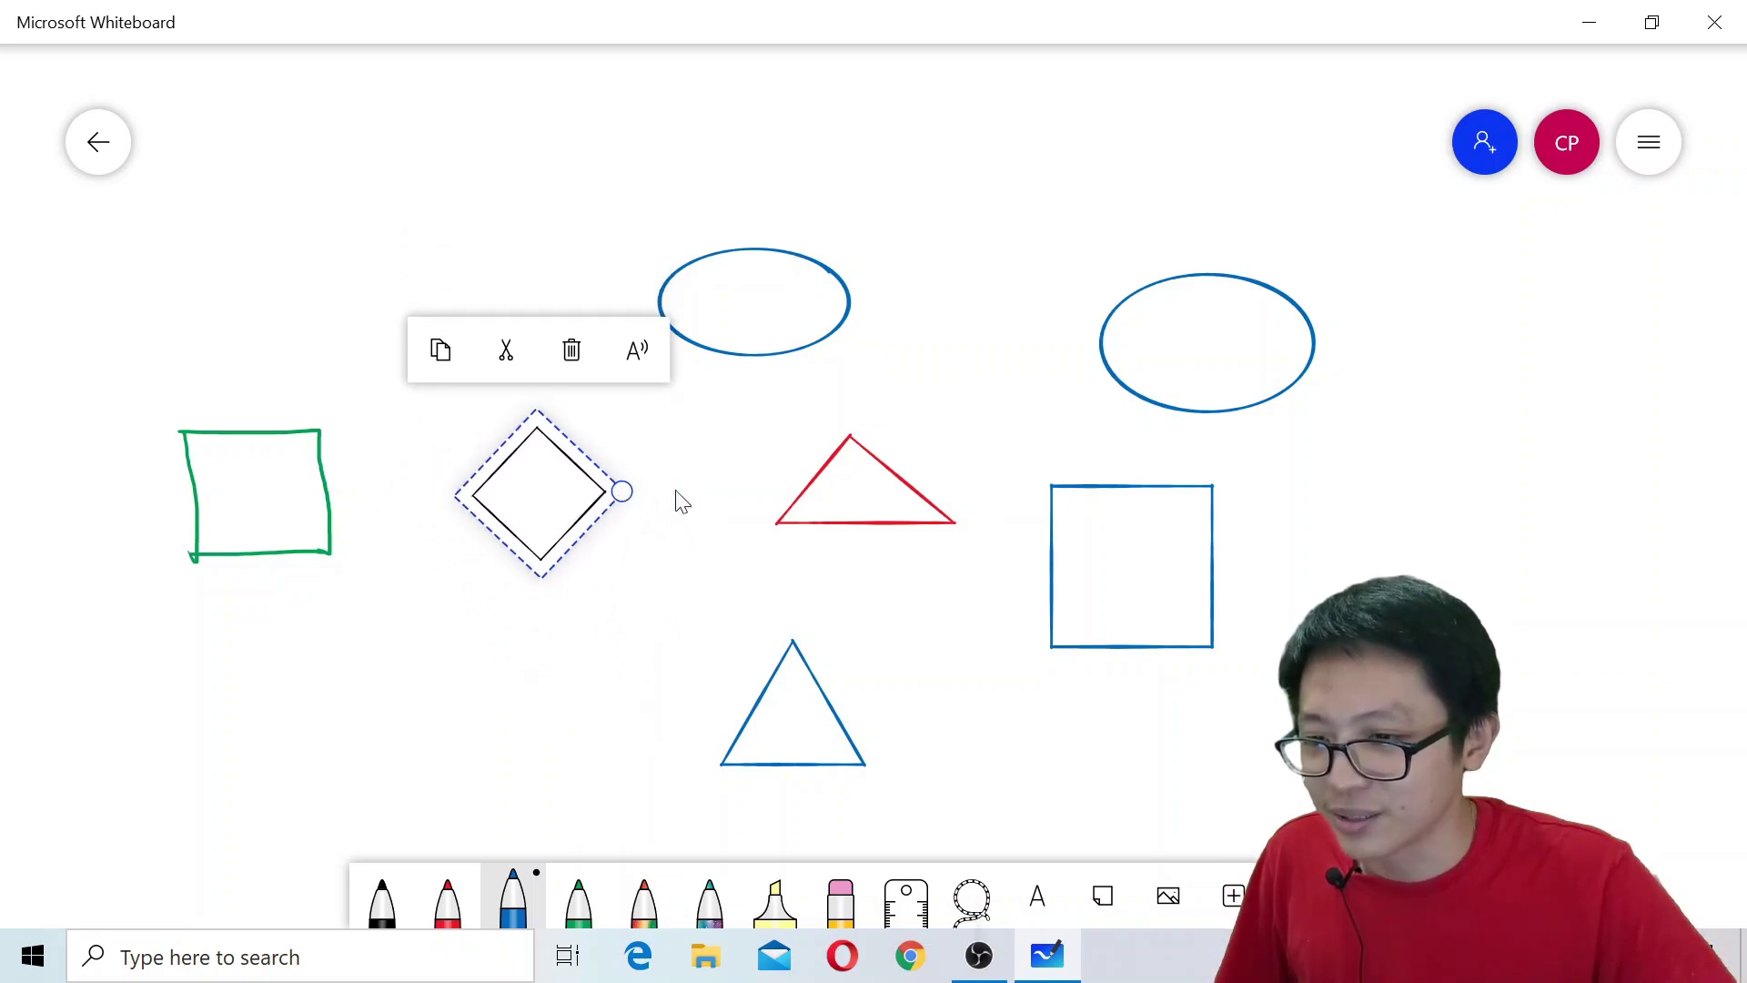
{"action": "left_click", "coordinate": [877, 492]}
{"action": "left_click", "coordinate": [893, 476]}
{"action": "left_click_drag", "start_coordinate": [968, 533], "coordinate": [705, 503]}
- Nudge the red triangle into place against the diamond's upper edge
{"action": "mouse_move", "coordinate": [550, 511]}
{"action": "left_mouse_down"}
{"action": "mouse_move", "coordinate": [551, 533]}
{"action": "mouse_move", "coordinate": [556, 515]}
{"action": "left_mouse_up"}
{"action": "key", "text": "Up"}
{"action": "key", "text": "Up"}
{"action": "key", "text": "Left"}
{"action": "key", "text": "Down"}
{"action": "key", "text": "Up"}
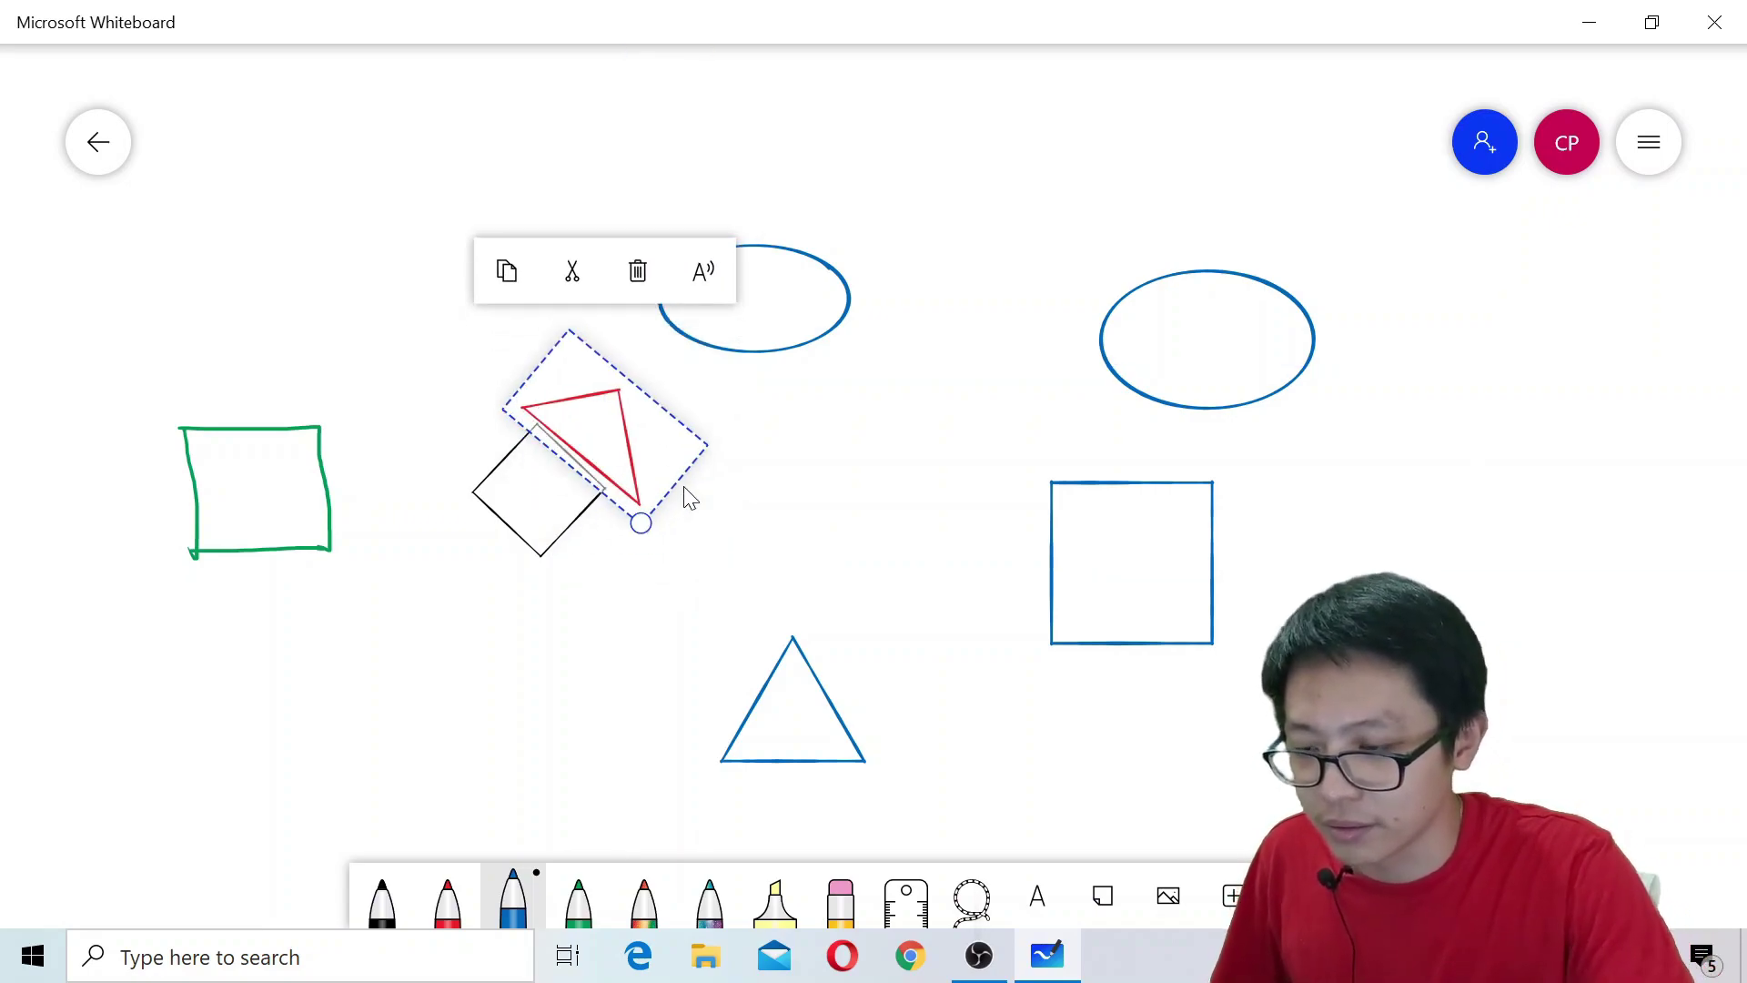
{"action": "left_click", "coordinate": [479, 464]}
- Zoom in on the diamond and draw a short blue stroke across its lower edge
{"action": "scroll", "coordinate": [500, 497], "scroll_direction": "down", "scroll_amount": 5}
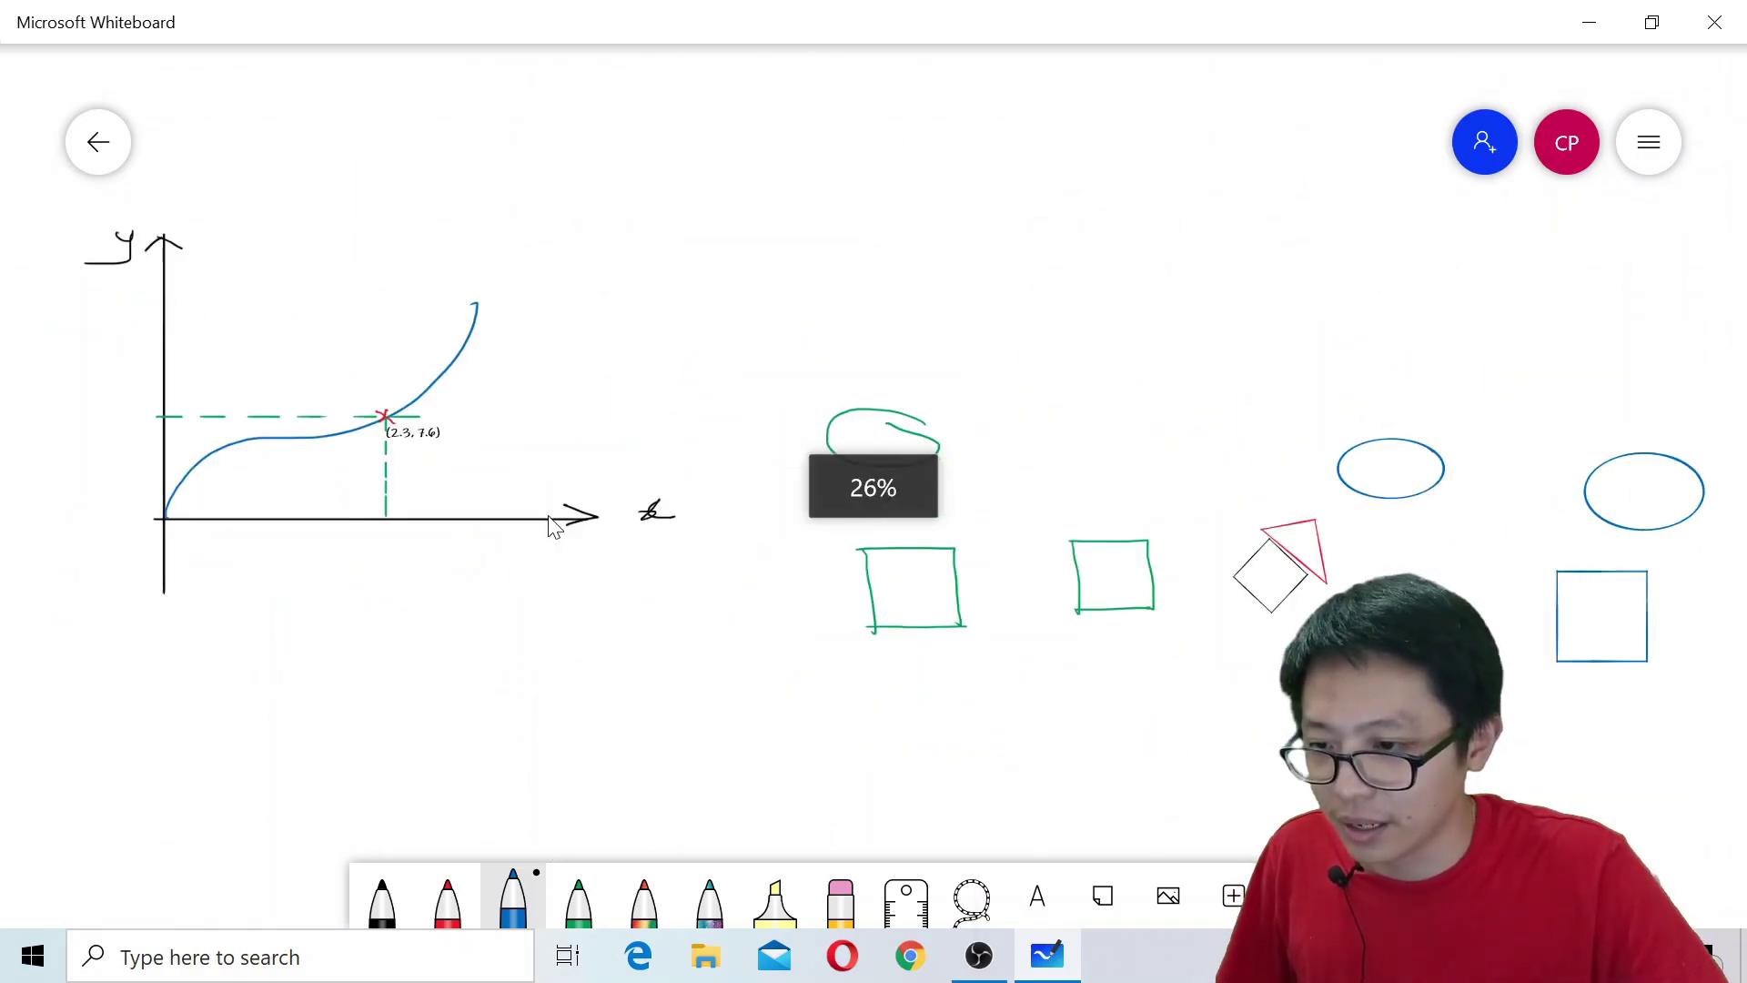
{"action": "left_click_drag", "start_coordinate": [1094, 682], "coordinate": [623, 587]}
{"action": "scroll", "coordinate": [834, 647], "scroll_direction": "up", "scroll_amount": 2}
{"action": "scroll", "coordinate": [869, 570], "scroll_direction": "up", "scroll_amount": 3}
{"action": "scroll", "coordinate": [1122, 425], "scroll_direction": "up", "scroll_amount": 2}
{"action": "left_click_drag", "start_coordinate": [1123, 425], "coordinate": [1001, 553]}
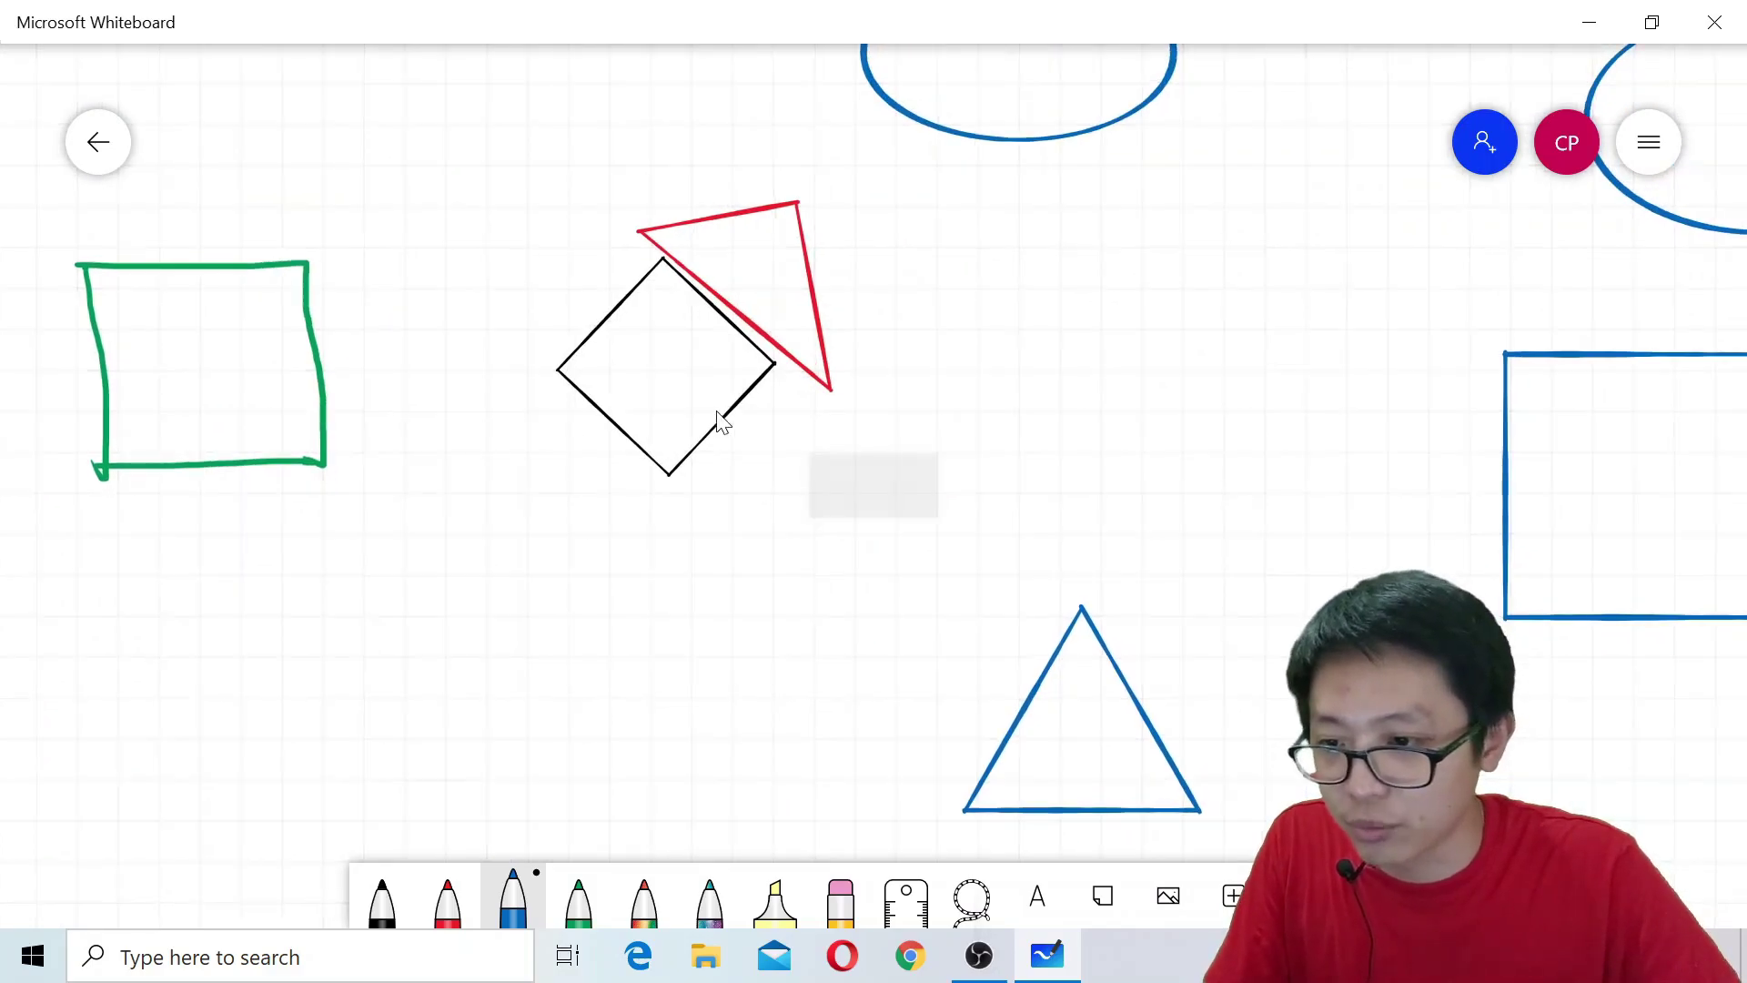
{"action": "left_click", "coordinate": [716, 420]}
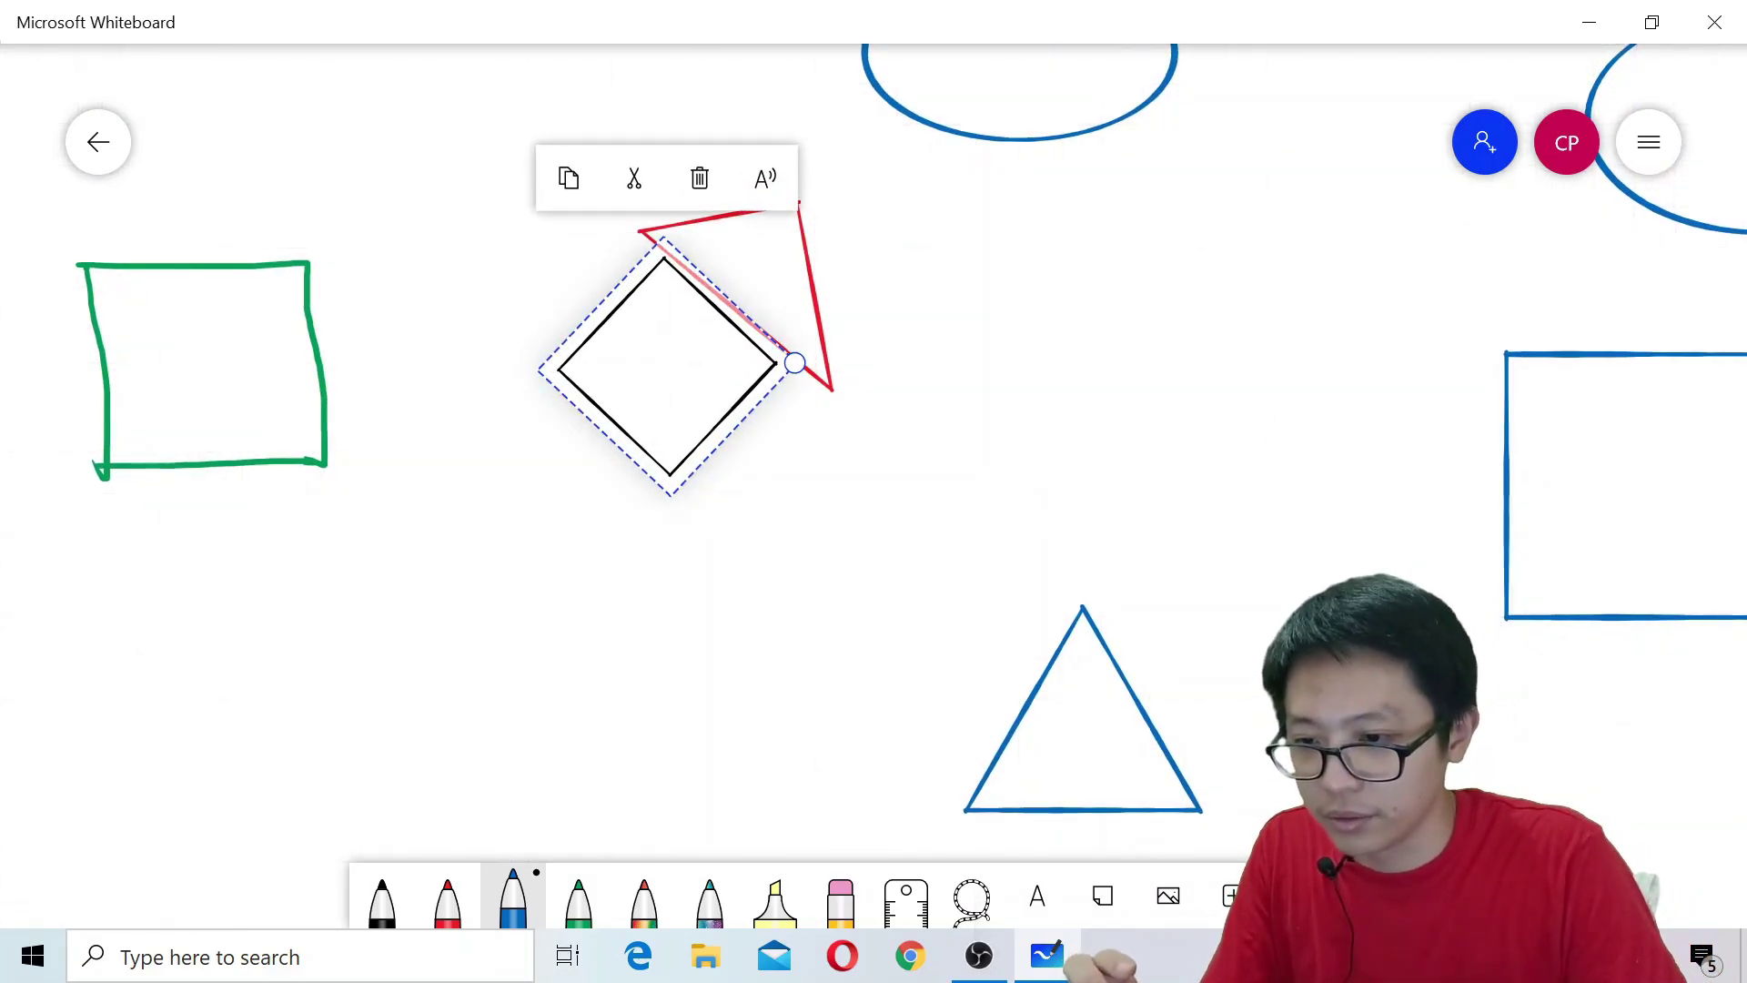
{"action": "left_click_drag", "start_coordinate": [673, 424], "coordinate": [767, 427]}
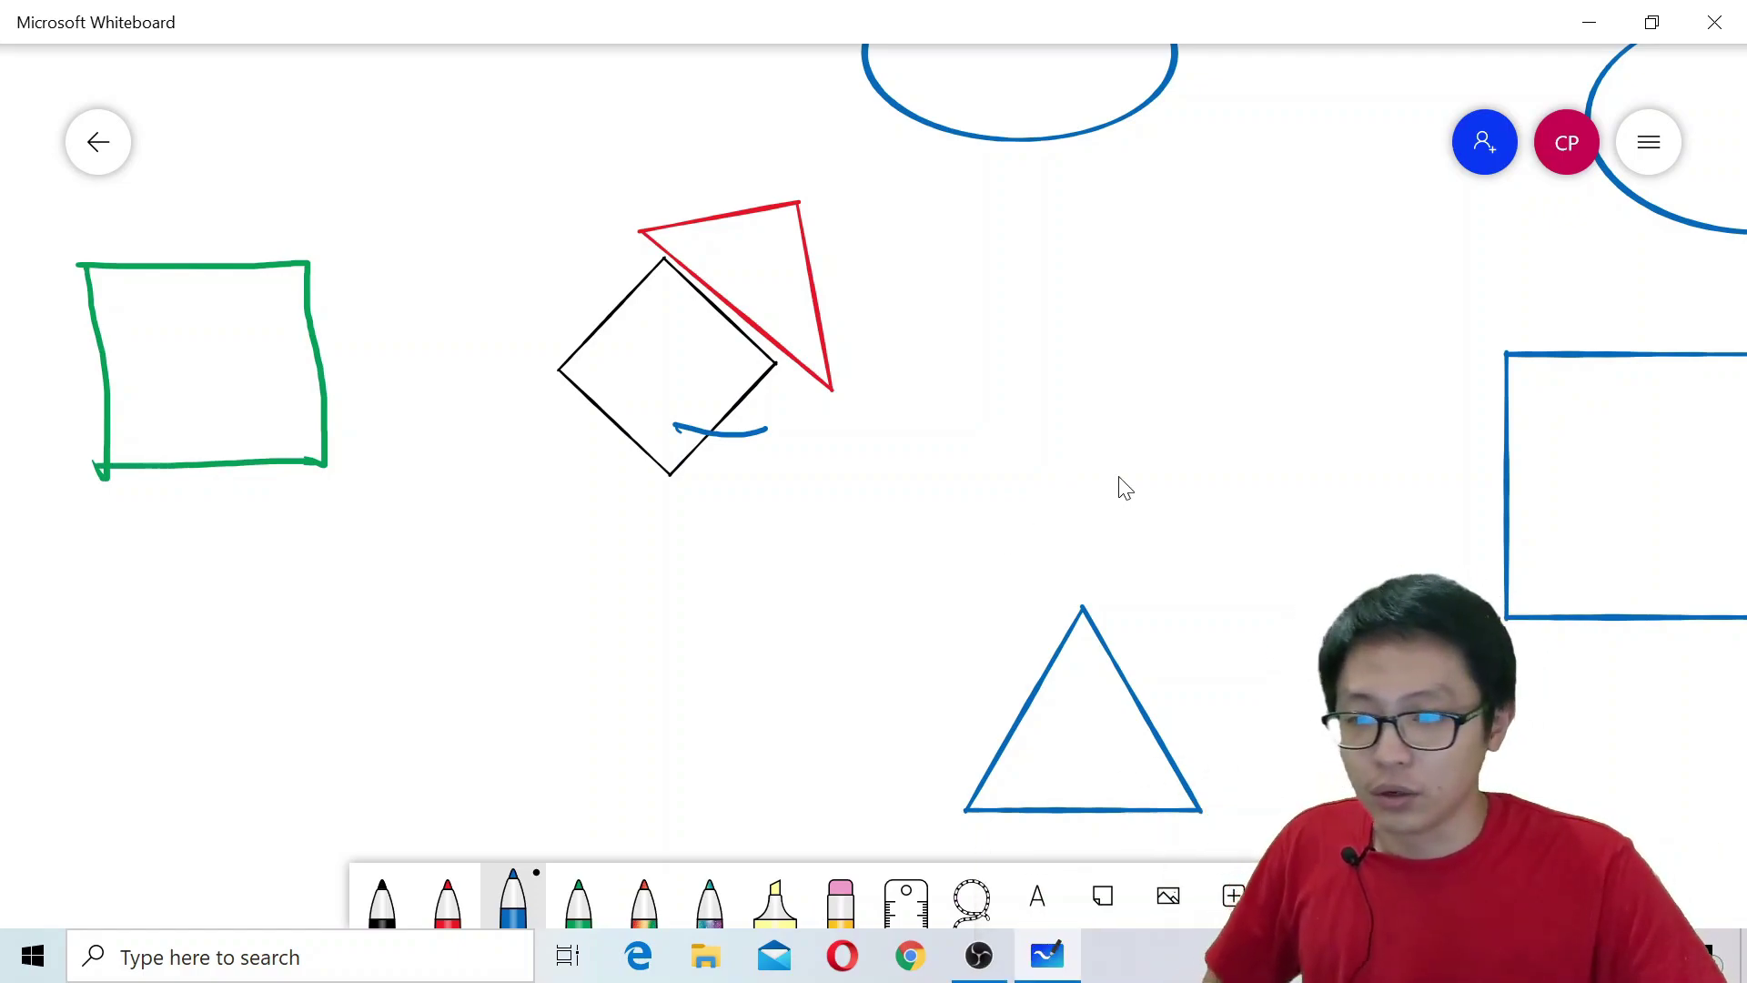
- Pan to an empty area of the board
{"action": "left_click_drag", "start_coordinate": [1165, 470], "coordinate": [445, 203]}
{"action": "scroll", "coordinate": [909, 410], "scroll_direction": "right", "scroll_amount": 3}
{"action": "scroll", "coordinate": [909, 410], "scroll_direction": "down", "scroll_amount": 1}
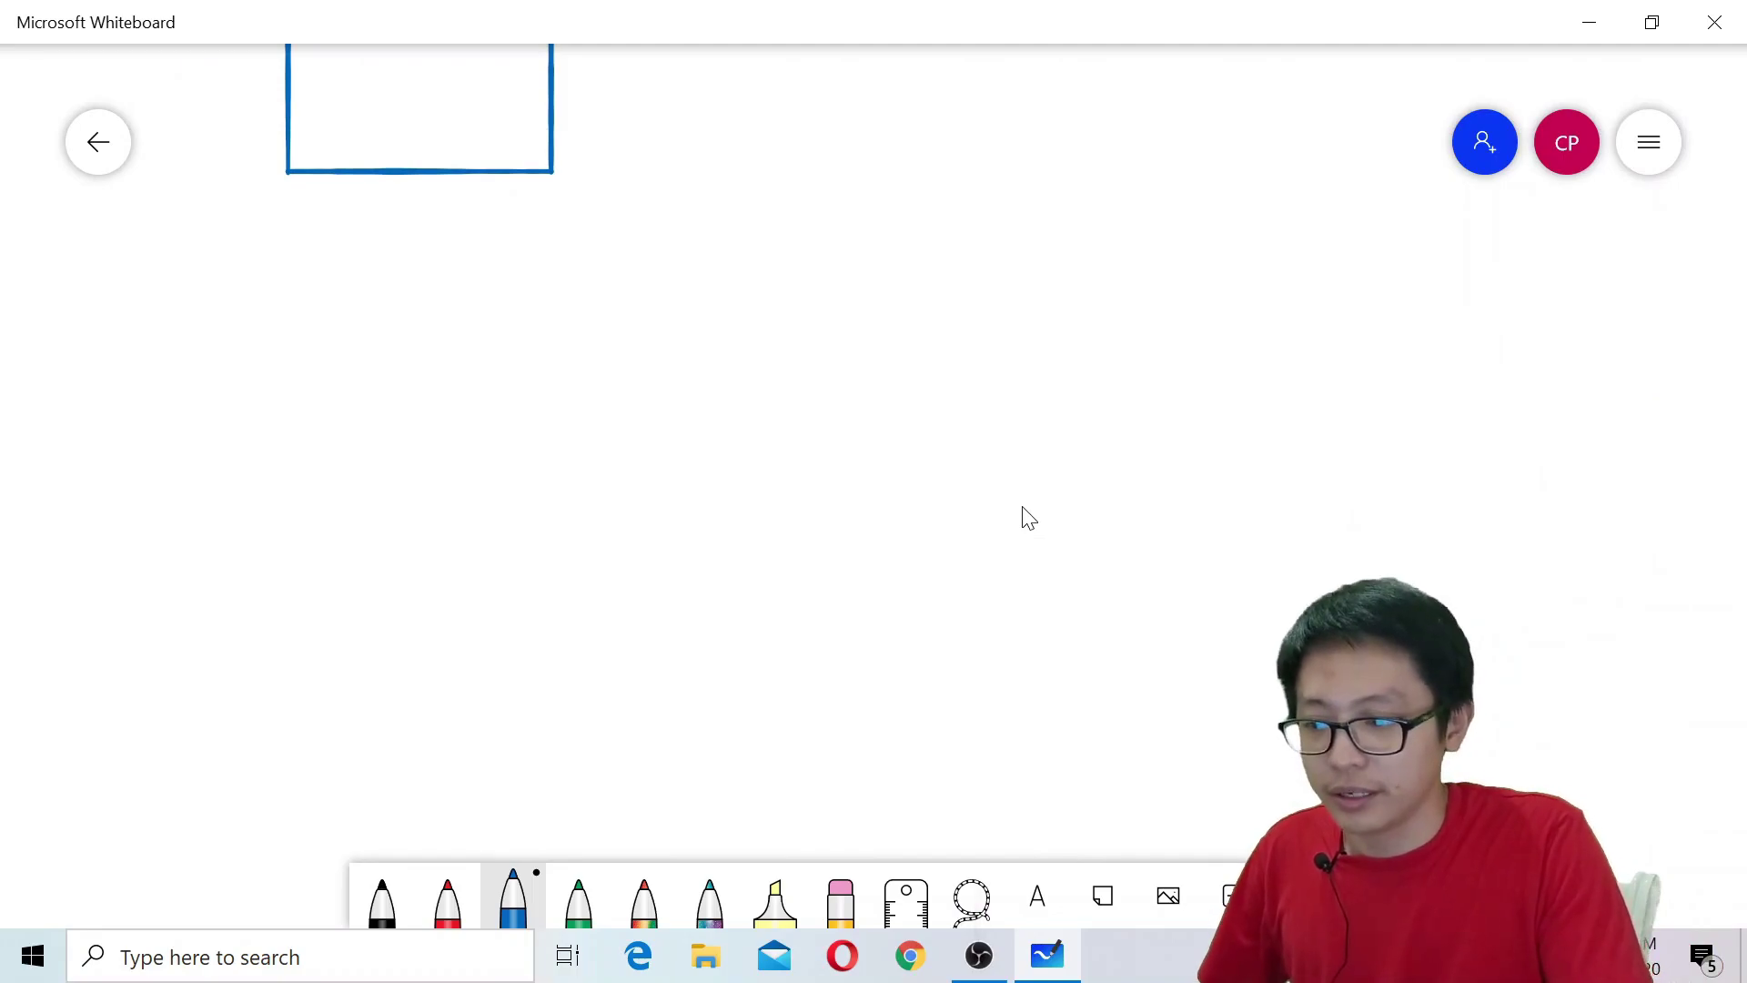
- Draw a black rectangle divided into a two-by-two ink table
{"action": "left_click", "coordinate": [382, 901]}
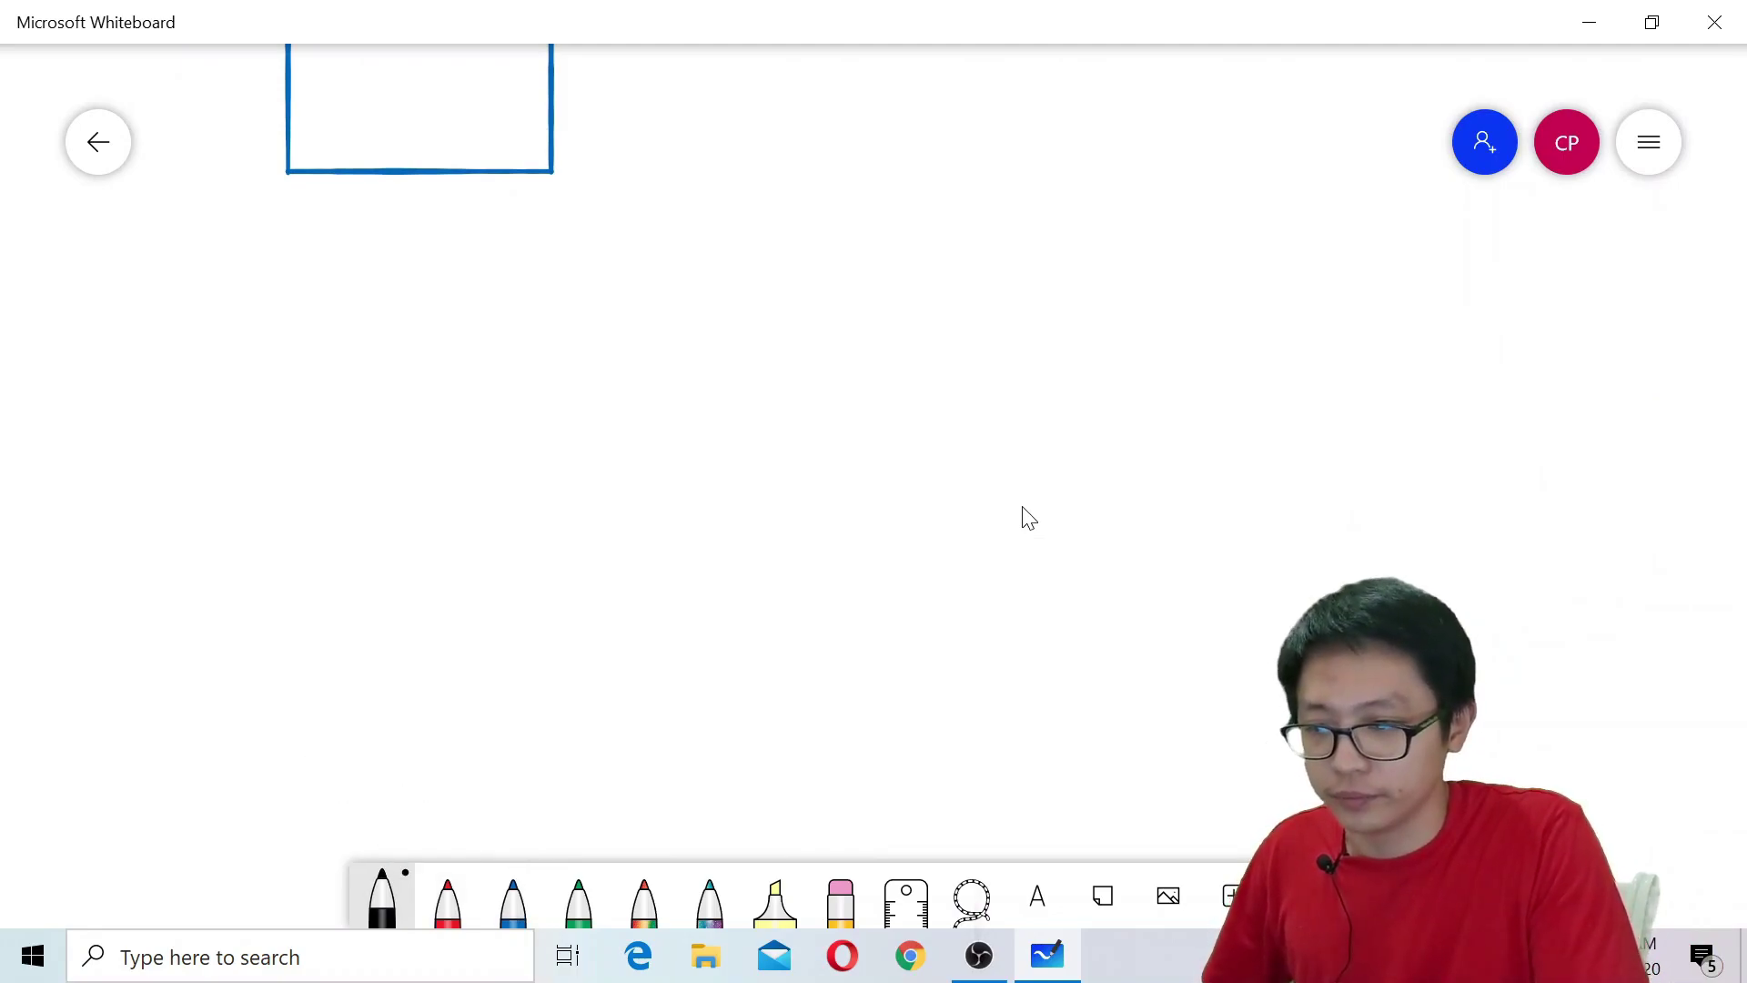
{"action": "mouse_move", "coordinate": [663, 291]}
{"action": "left_mouse_down"}
{"action": "mouse_move", "coordinate": [655, 437]}
{"action": "mouse_move", "coordinate": [678, 632]}
{"action": "left_mouse_up"}
{"action": "mouse_move", "coordinate": [668, 290]}
{"action": "left_mouse_down"}
{"action": "mouse_move", "coordinate": [1174, 277]}
{"action": "mouse_move", "coordinate": [1232, 495]}
{"action": "mouse_move", "coordinate": [1233, 615]}
{"action": "left_mouse_up"}
{"action": "left_click_drag", "start_coordinate": [674, 624], "coordinate": [1228, 608]}
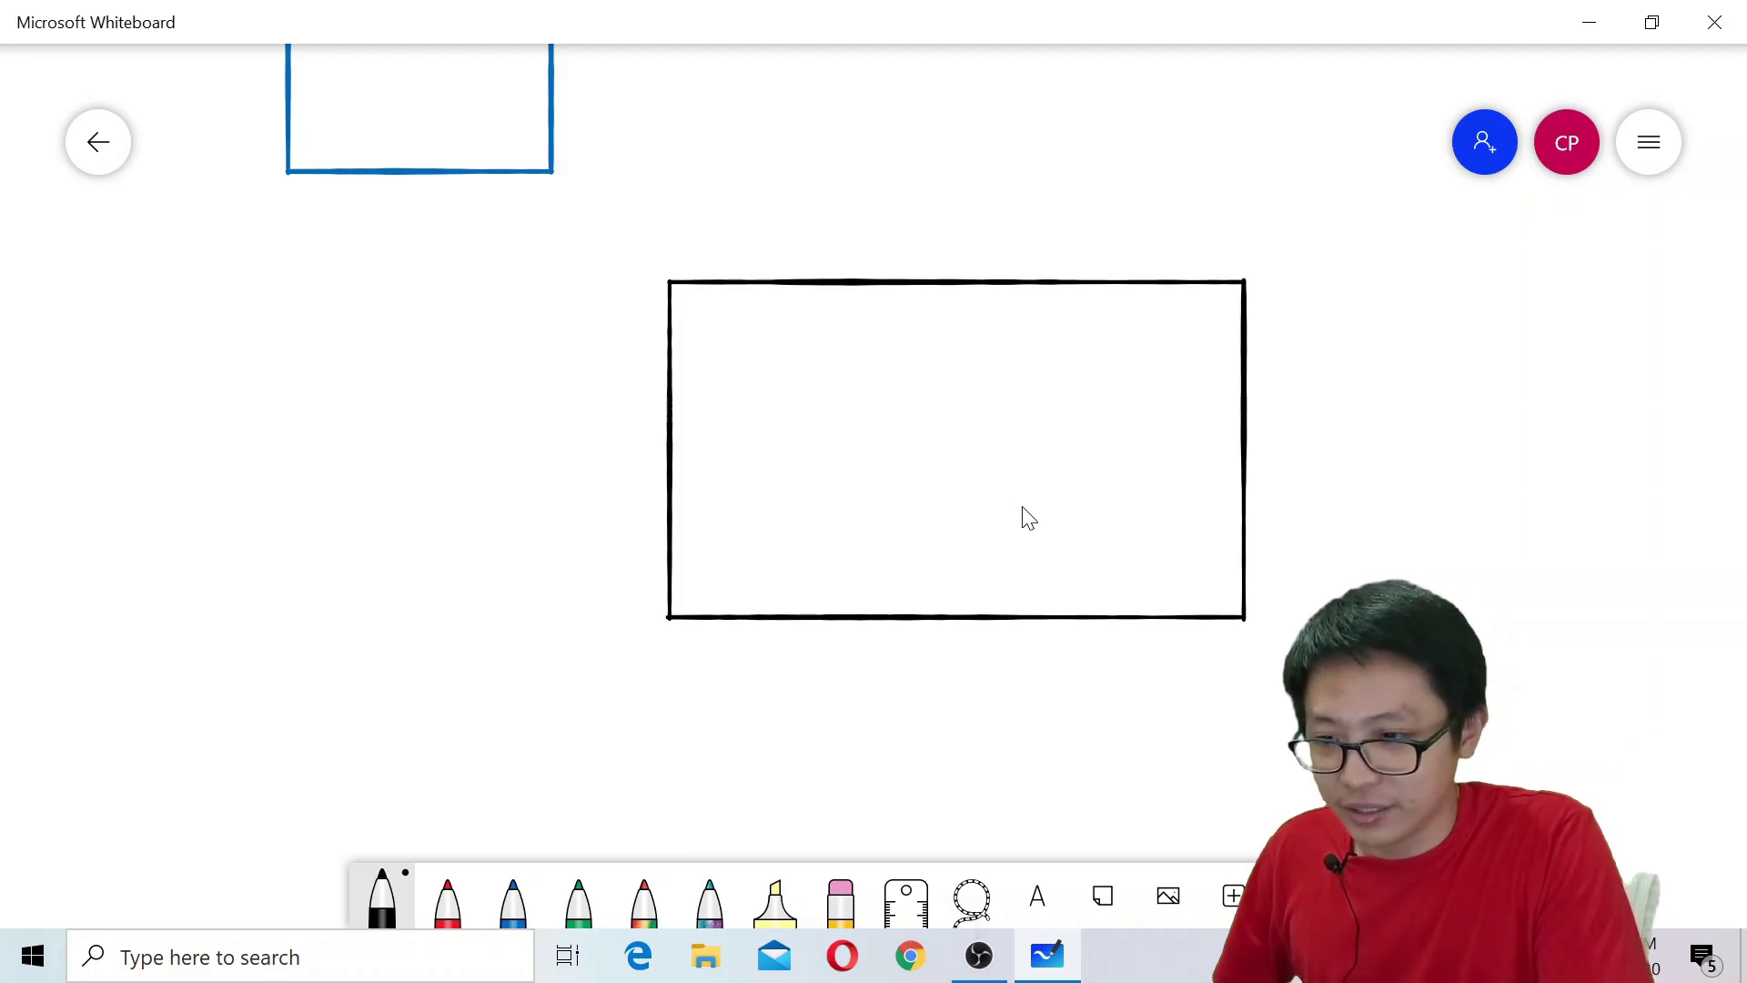
{"action": "left_click_drag", "start_coordinate": [671, 445], "coordinate": [1242, 446]}
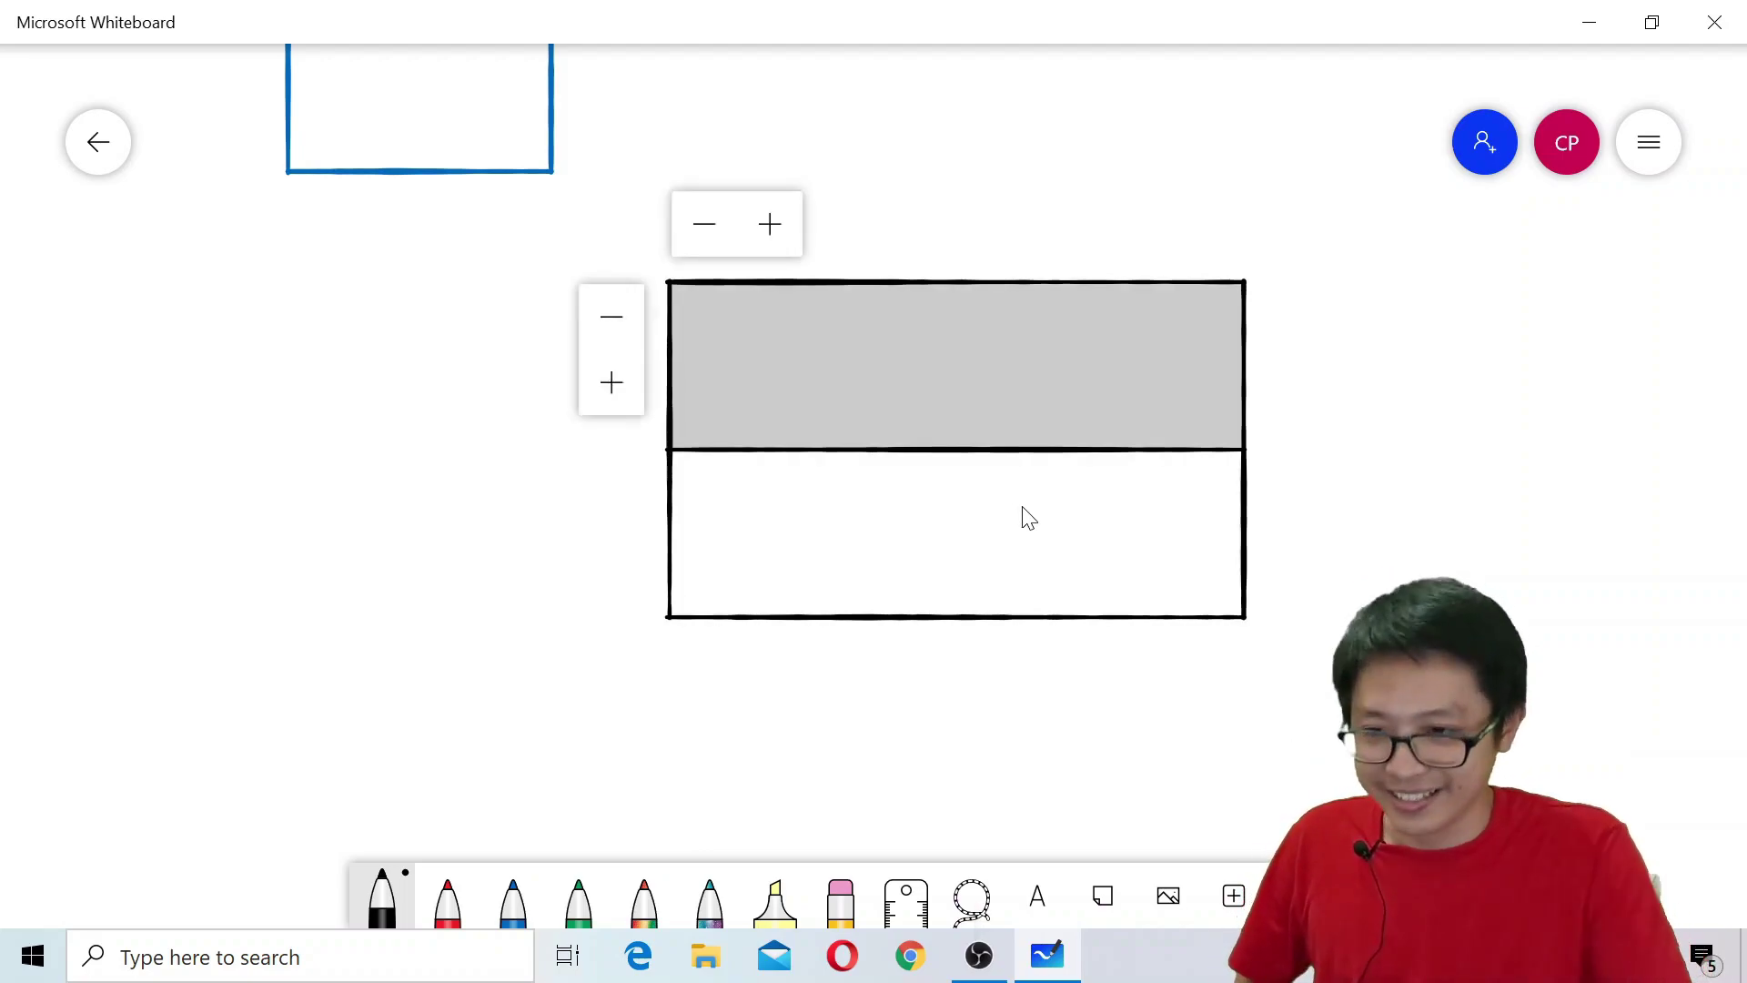
{"action": "left_click_drag", "start_coordinate": [955, 280], "coordinate": [961, 603]}
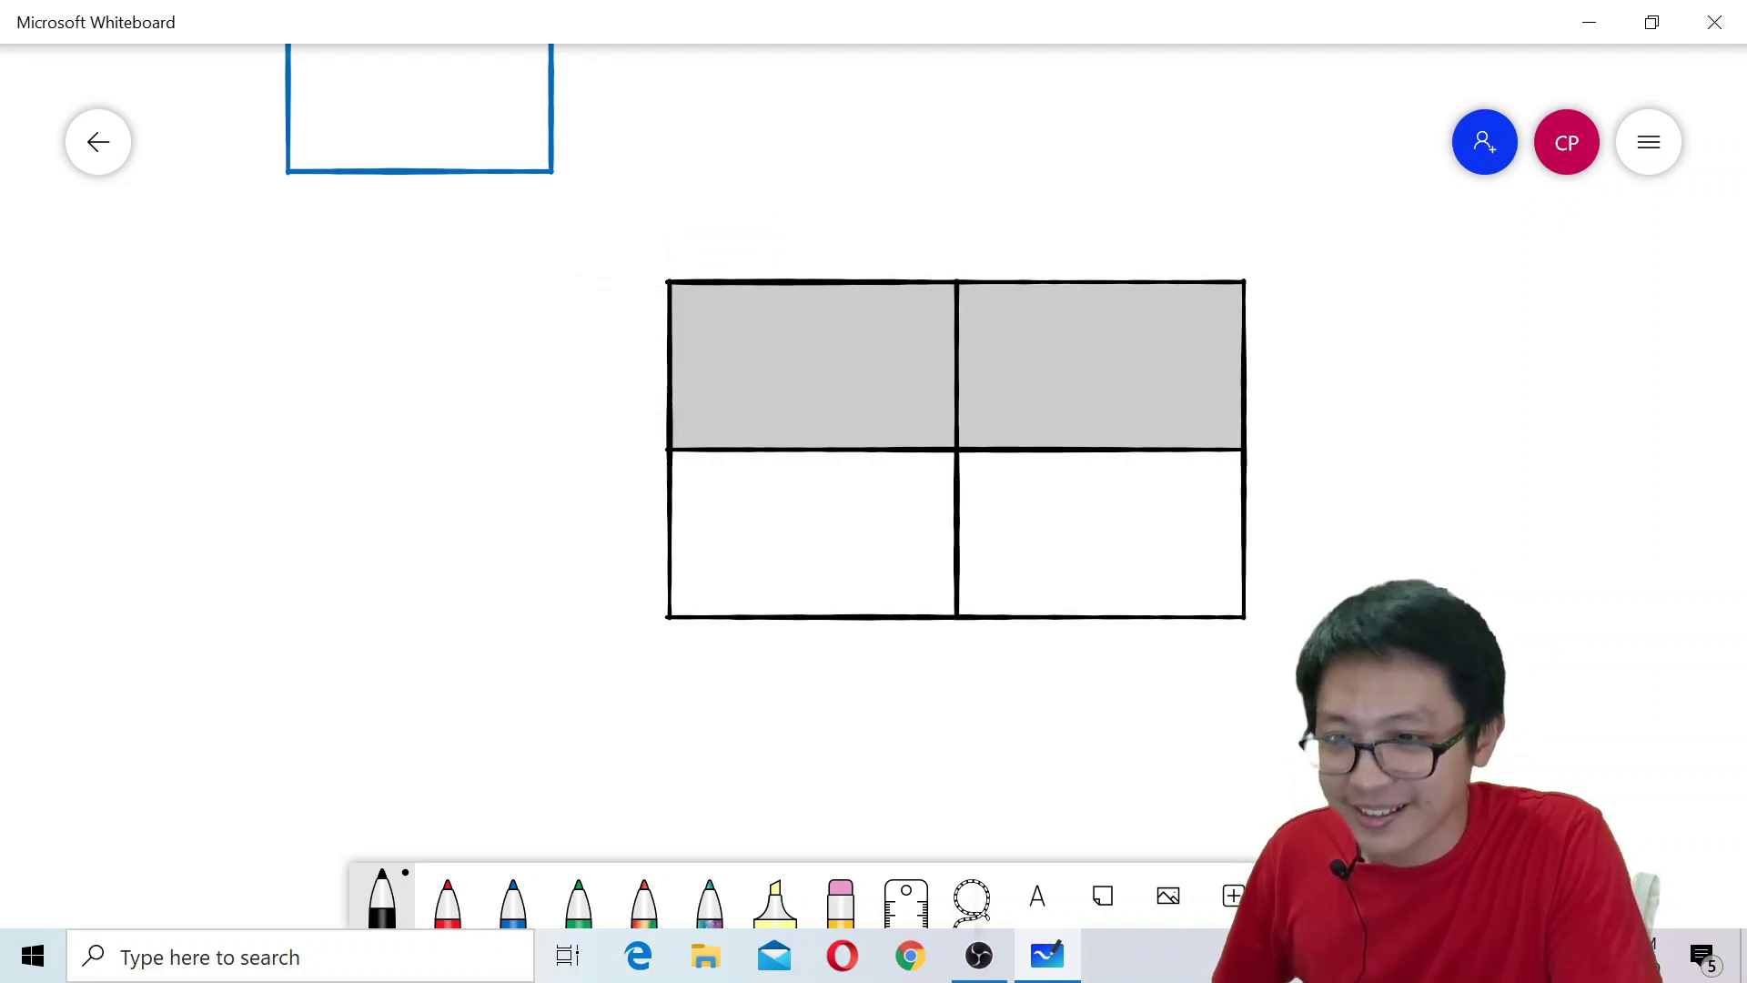
- Expand the table to four columns by four rows and pick blue ink
{"action": "mouse_move", "coordinate": [731, 320]}
{"action": "left_click", "coordinate": [784, 218]}
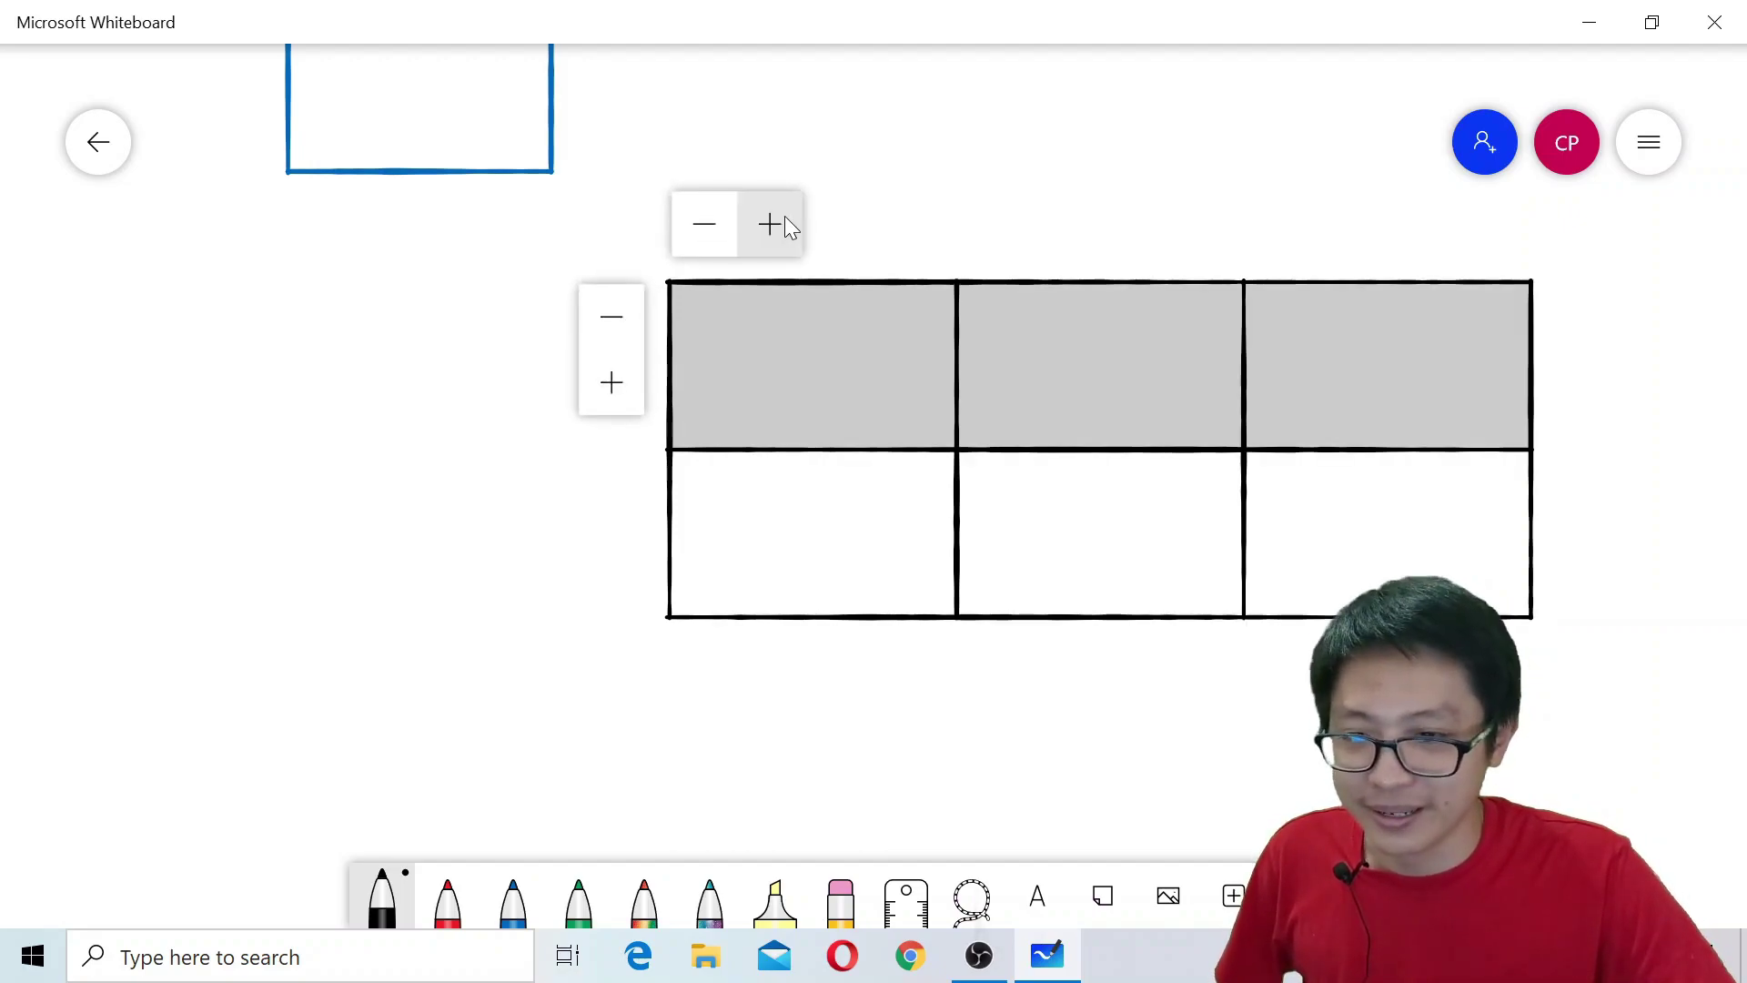
{"action": "left_click", "coordinate": [611, 384]}
{"action": "left_click", "coordinate": [610, 325]}
{"action": "left_click", "coordinate": [708, 229]}
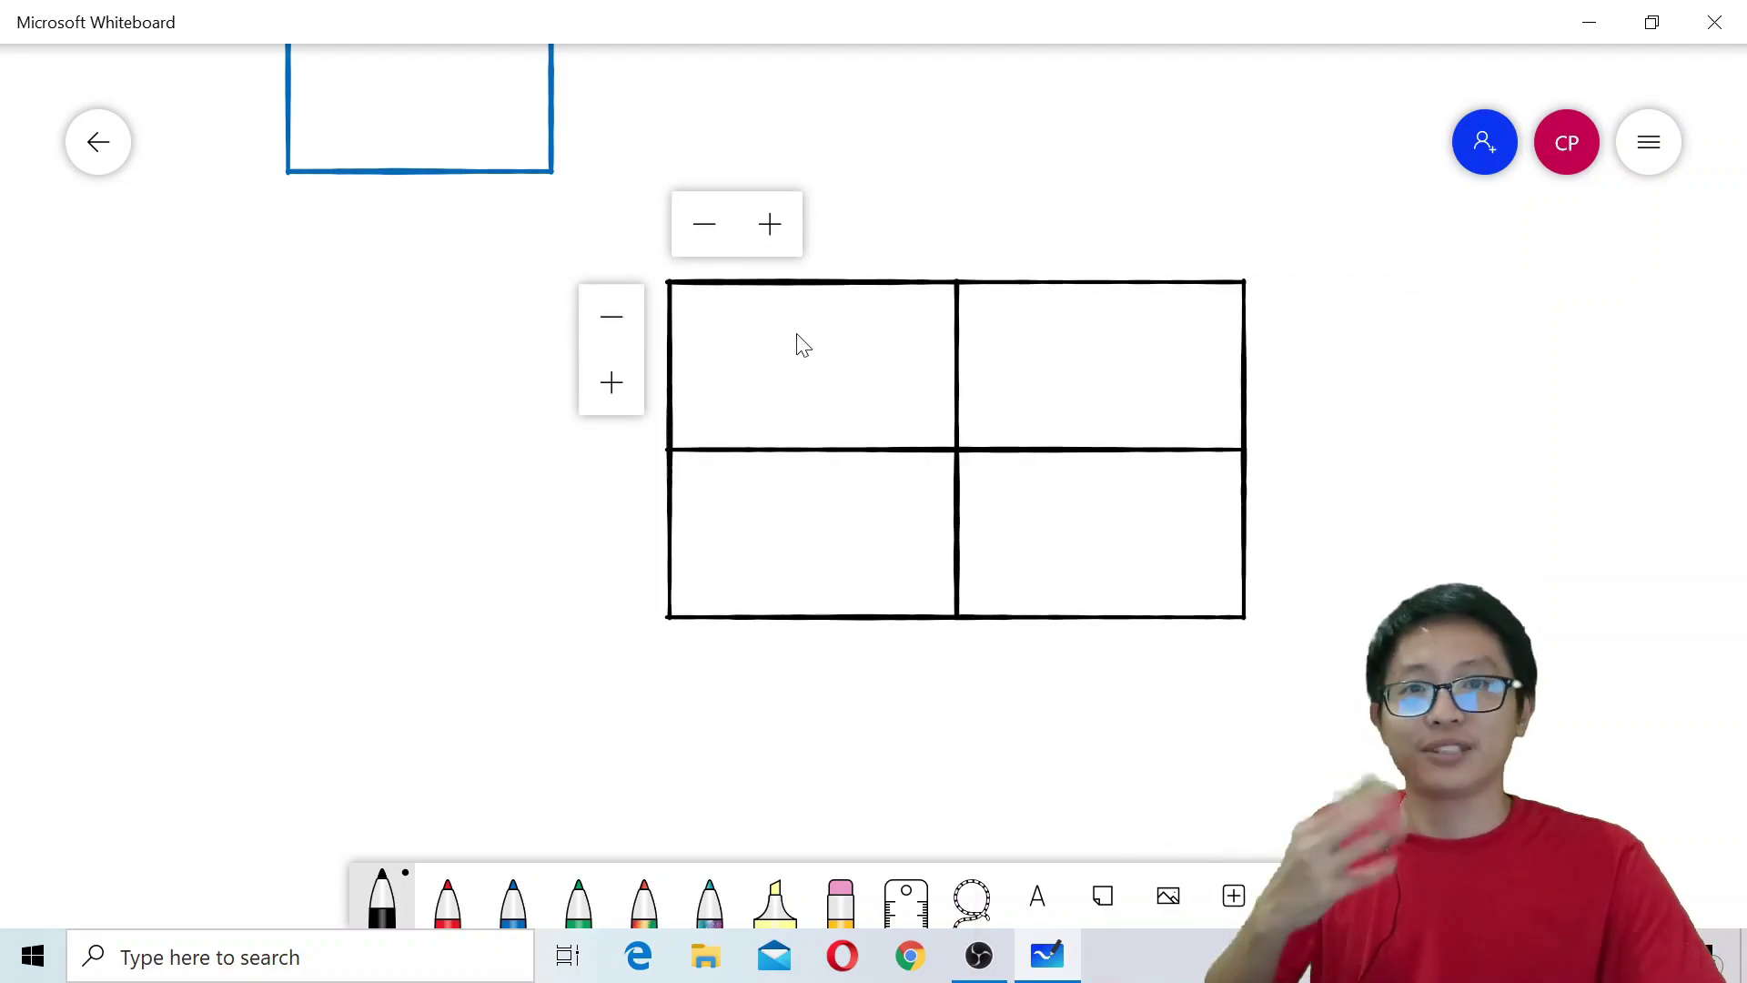
{"action": "left_click", "coordinate": [774, 228]}
{"action": "left_click", "coordinate": [605, 389]}
{"action": "left_click", "coordinate": [605, 389]}
{"action": "left_click", "coordinate": [769, 227]}
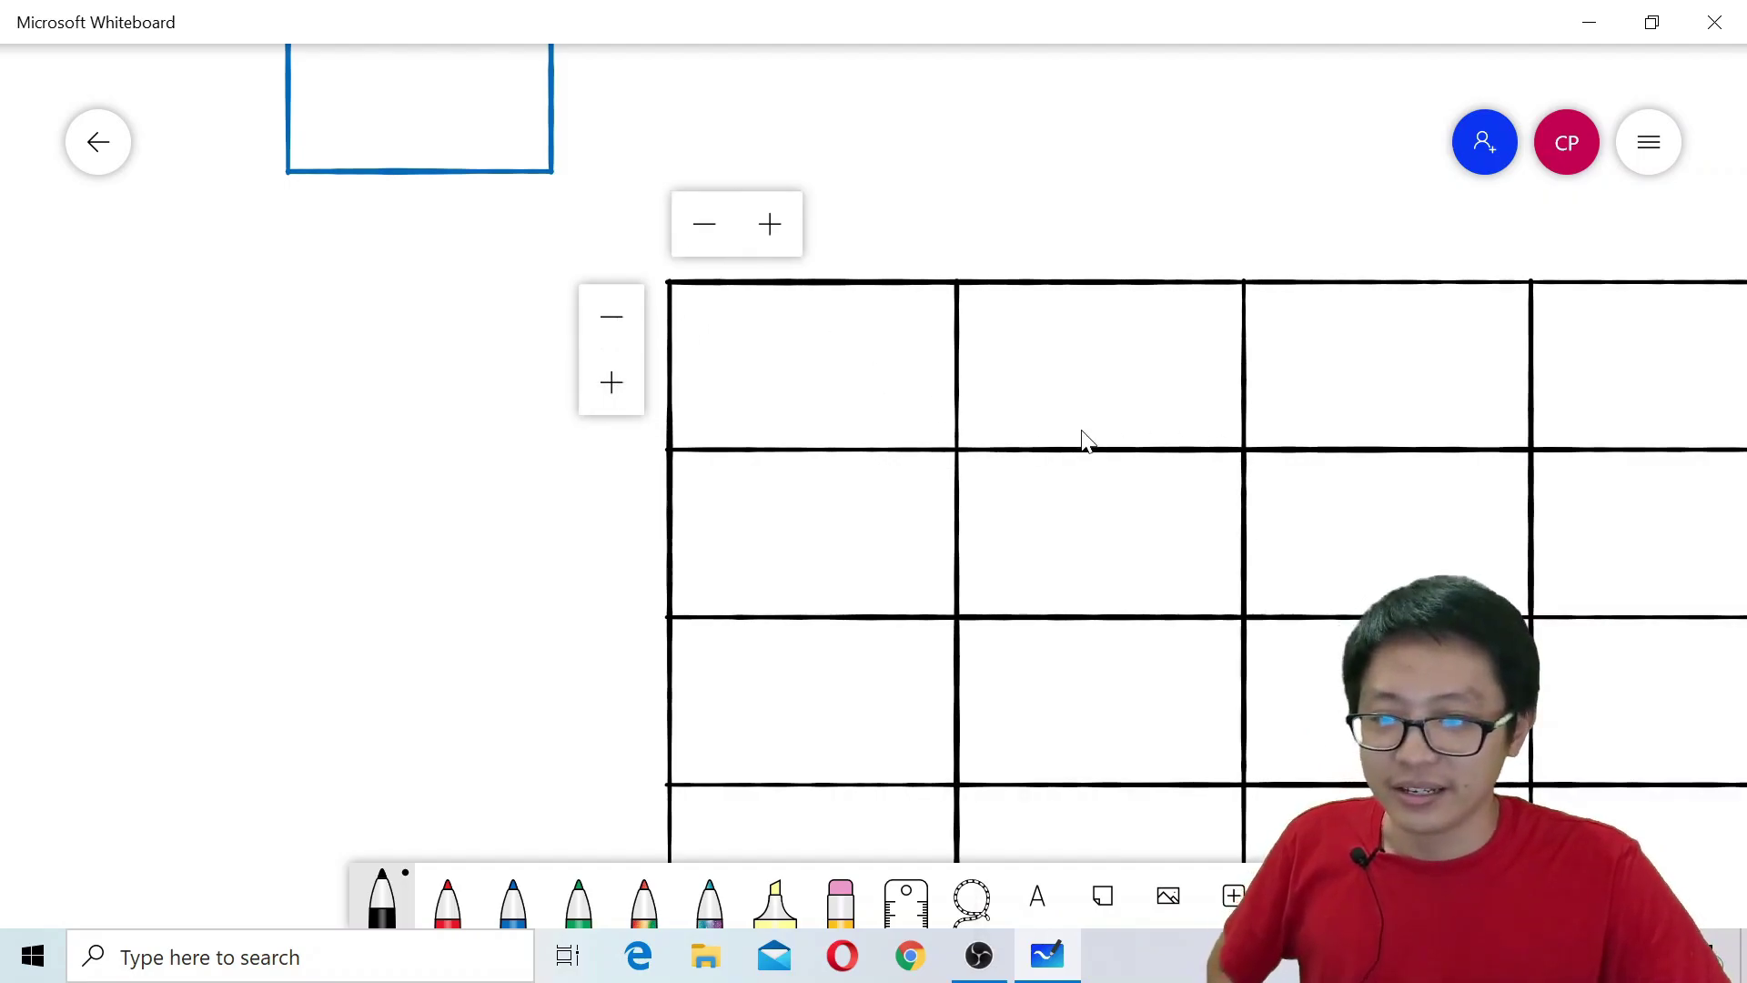
{"action": "left_click_drag", "start_coordinate": [1083, 210], "coordinate": [784, 63]}
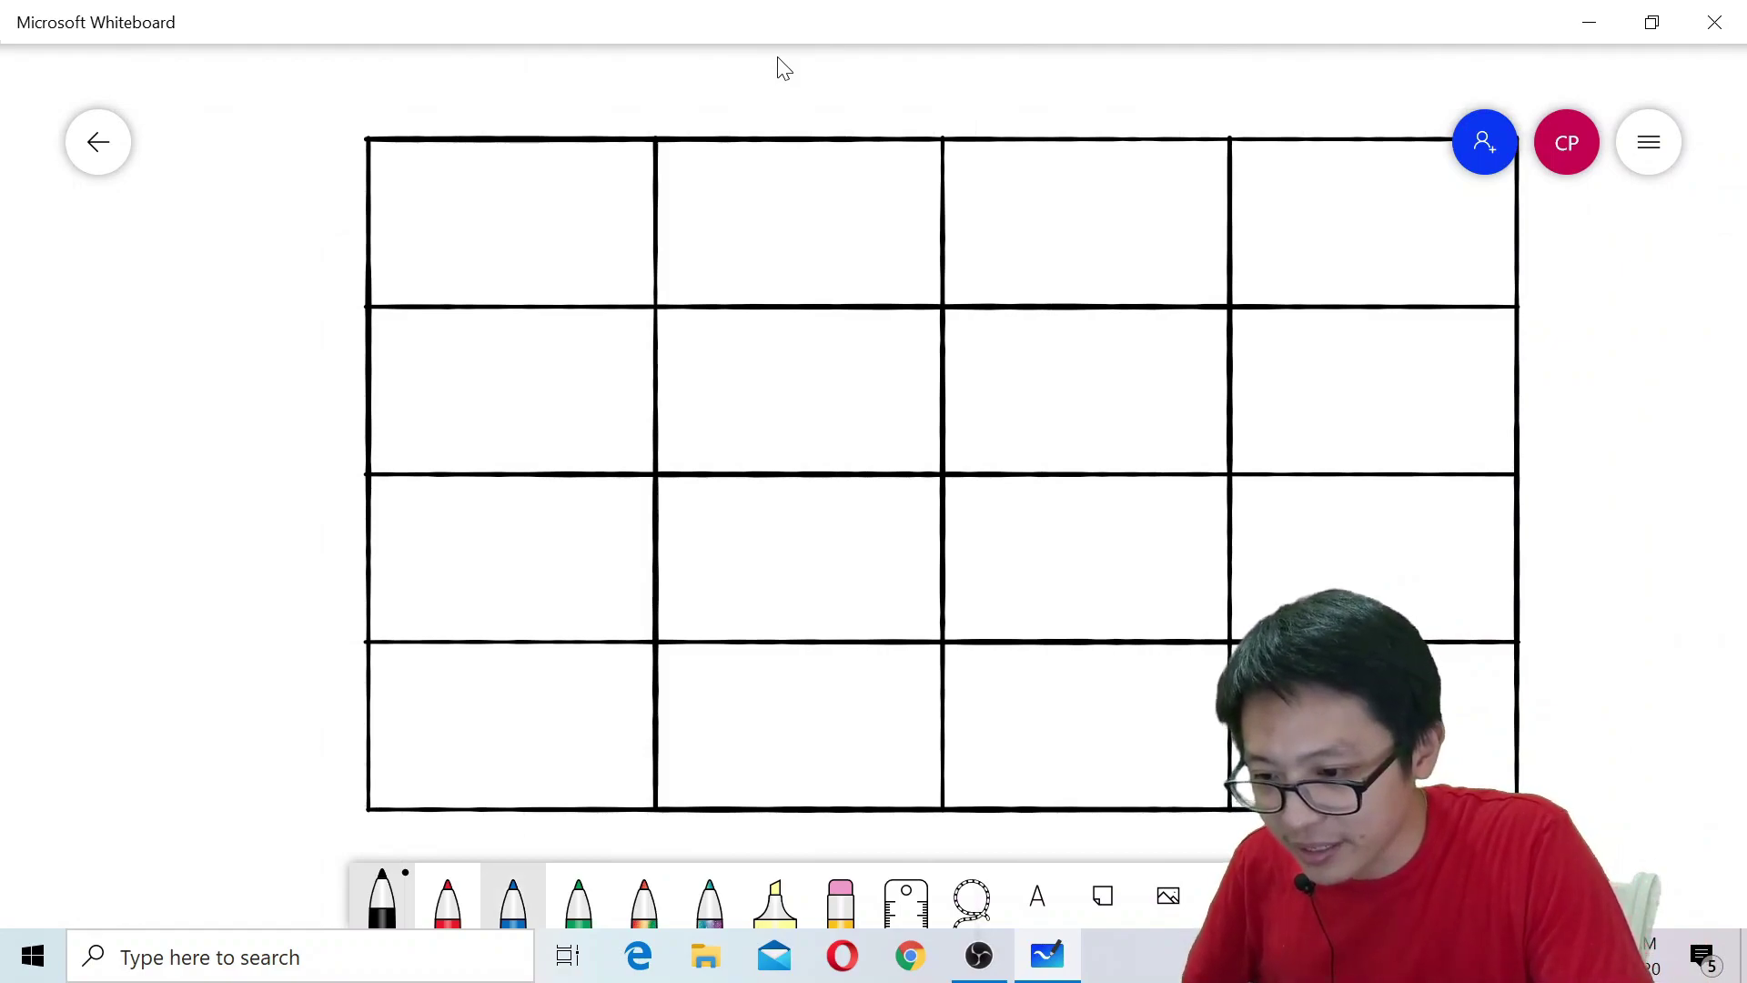
{"action": "left_click", "coordinate": [513, 899]}
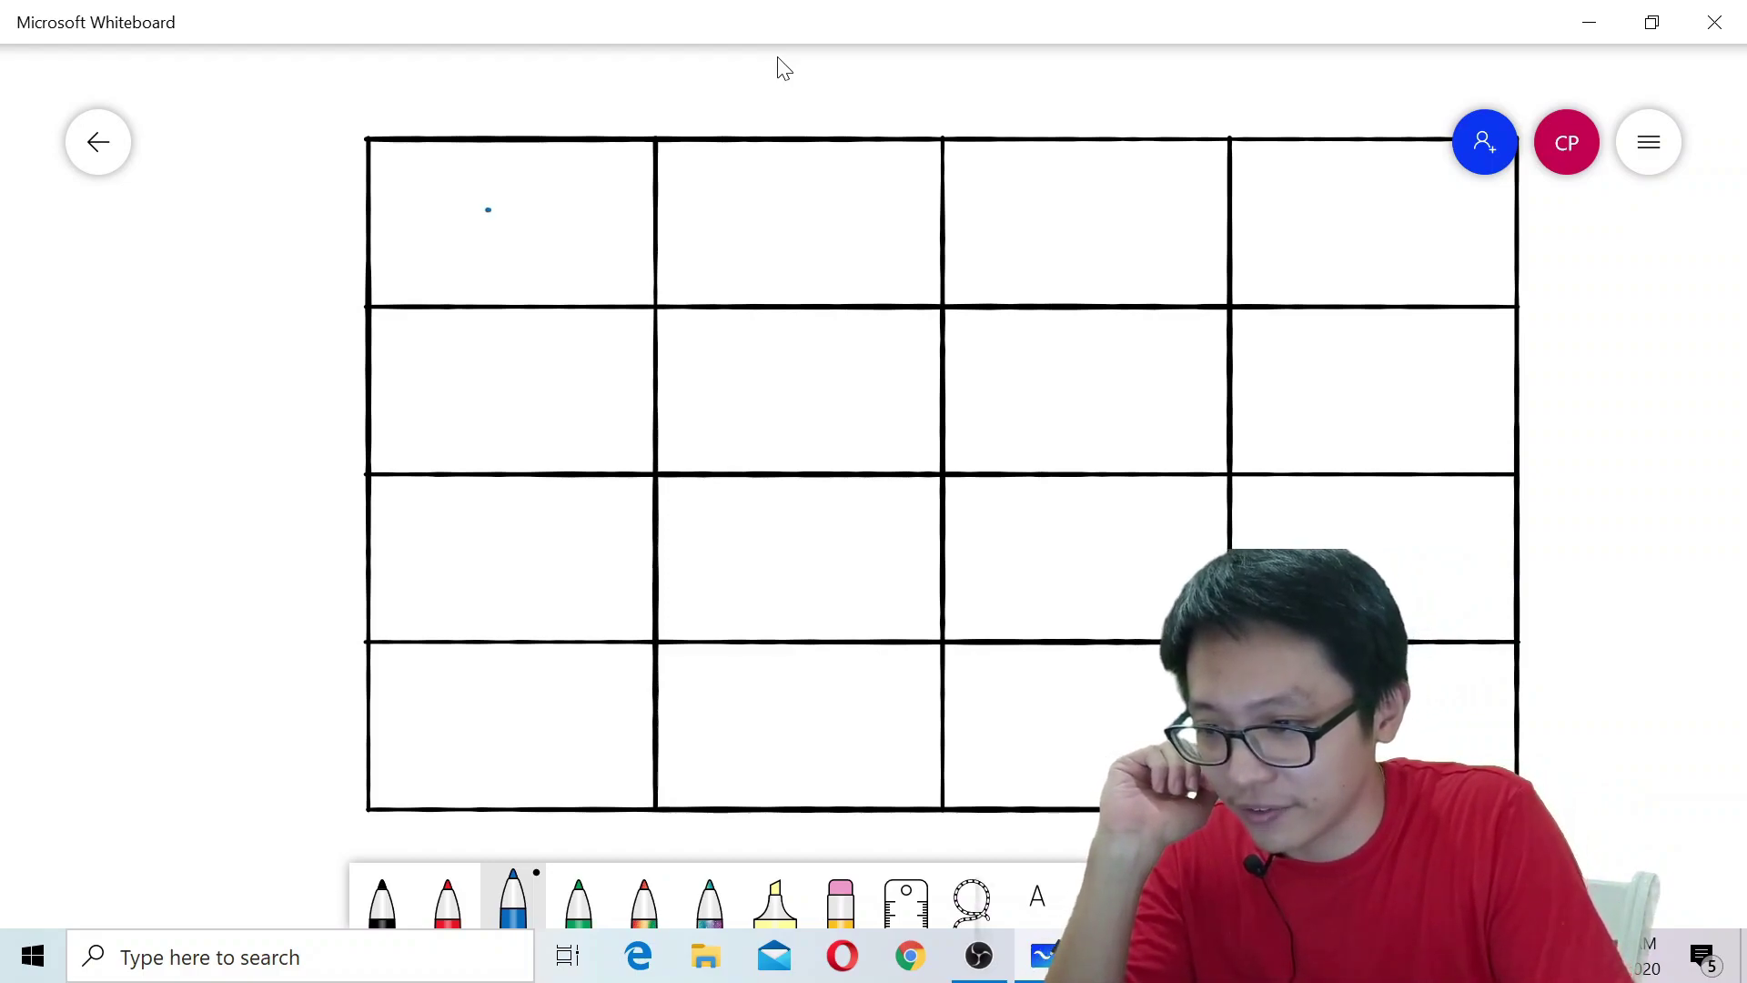
- Handwrite m and kg in the top row and y=mx+c in the third column
{"action": "left_click_drag", "start_coordinate": [488, 210], "coordinate": [539, 212]}
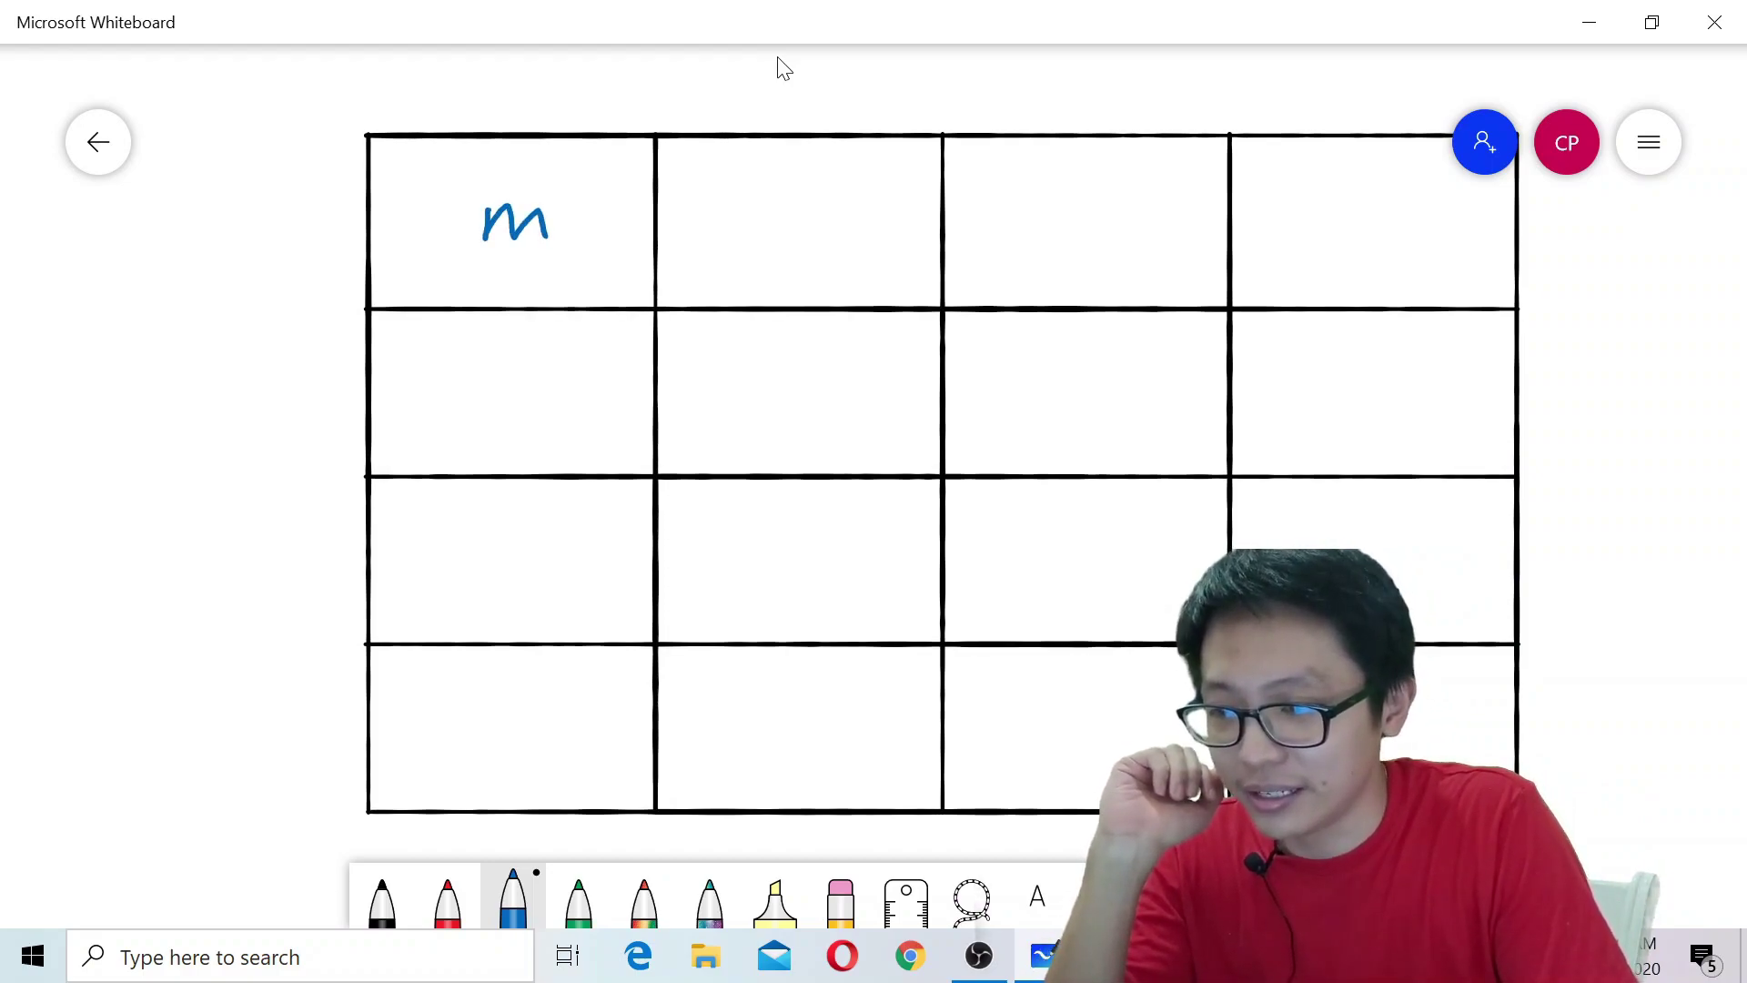
{"action": "mouse_move", "coordinate": [772, 181]}
{"action": "left_mouse_down"}
{"action": "mouse_move", "coordinate": [772, 235]}
{"action": "mouse_move", "coordinate": [836, 224]}
{"action": "mouse_move", "coordinate": [760, 247]}
{"action": "left_mouse_up"}
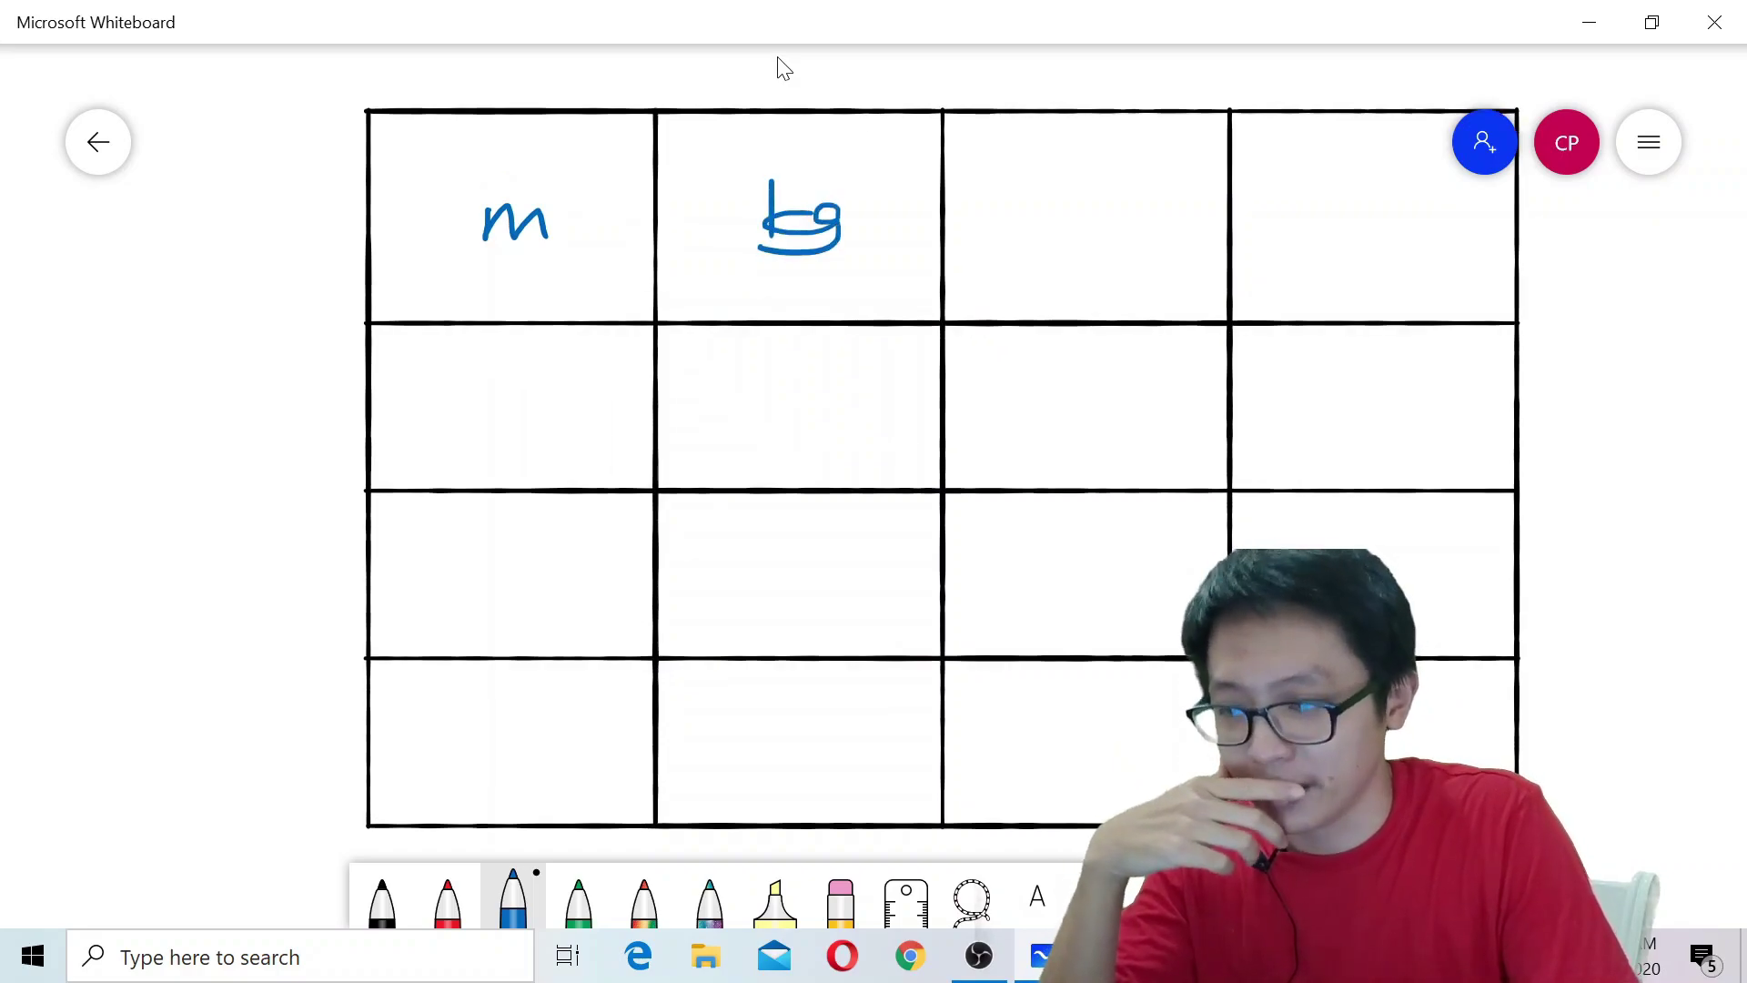
{"action": "left_click_drag", "start_coordinate": [949, 391], "coordinate": [948, 438]}
{"action": "left_click_drag", "start_coordinate": [1027, 398], "coordinate": [1165, 417]}
{"action": "mouse_move", "coordinate": [1163, 392]}
{"action": "left_mouse_down"}
{"action": "mouse_move", "coordinate": [1135, 419]}
{"action": "mouse_move", "coordinate": [1219, 400]}
{"action": "left_mouse_up"}
{"action": "mouse_move", "coordinate": [1199, 384]}
{"action": "left_mouse_down"}
{"action": "mouse_move", "coordinate": [1194, 423]}
{"action": "mouse_move", "coordinate": [1268, 418]}
{"action": "left_mouse_up"}
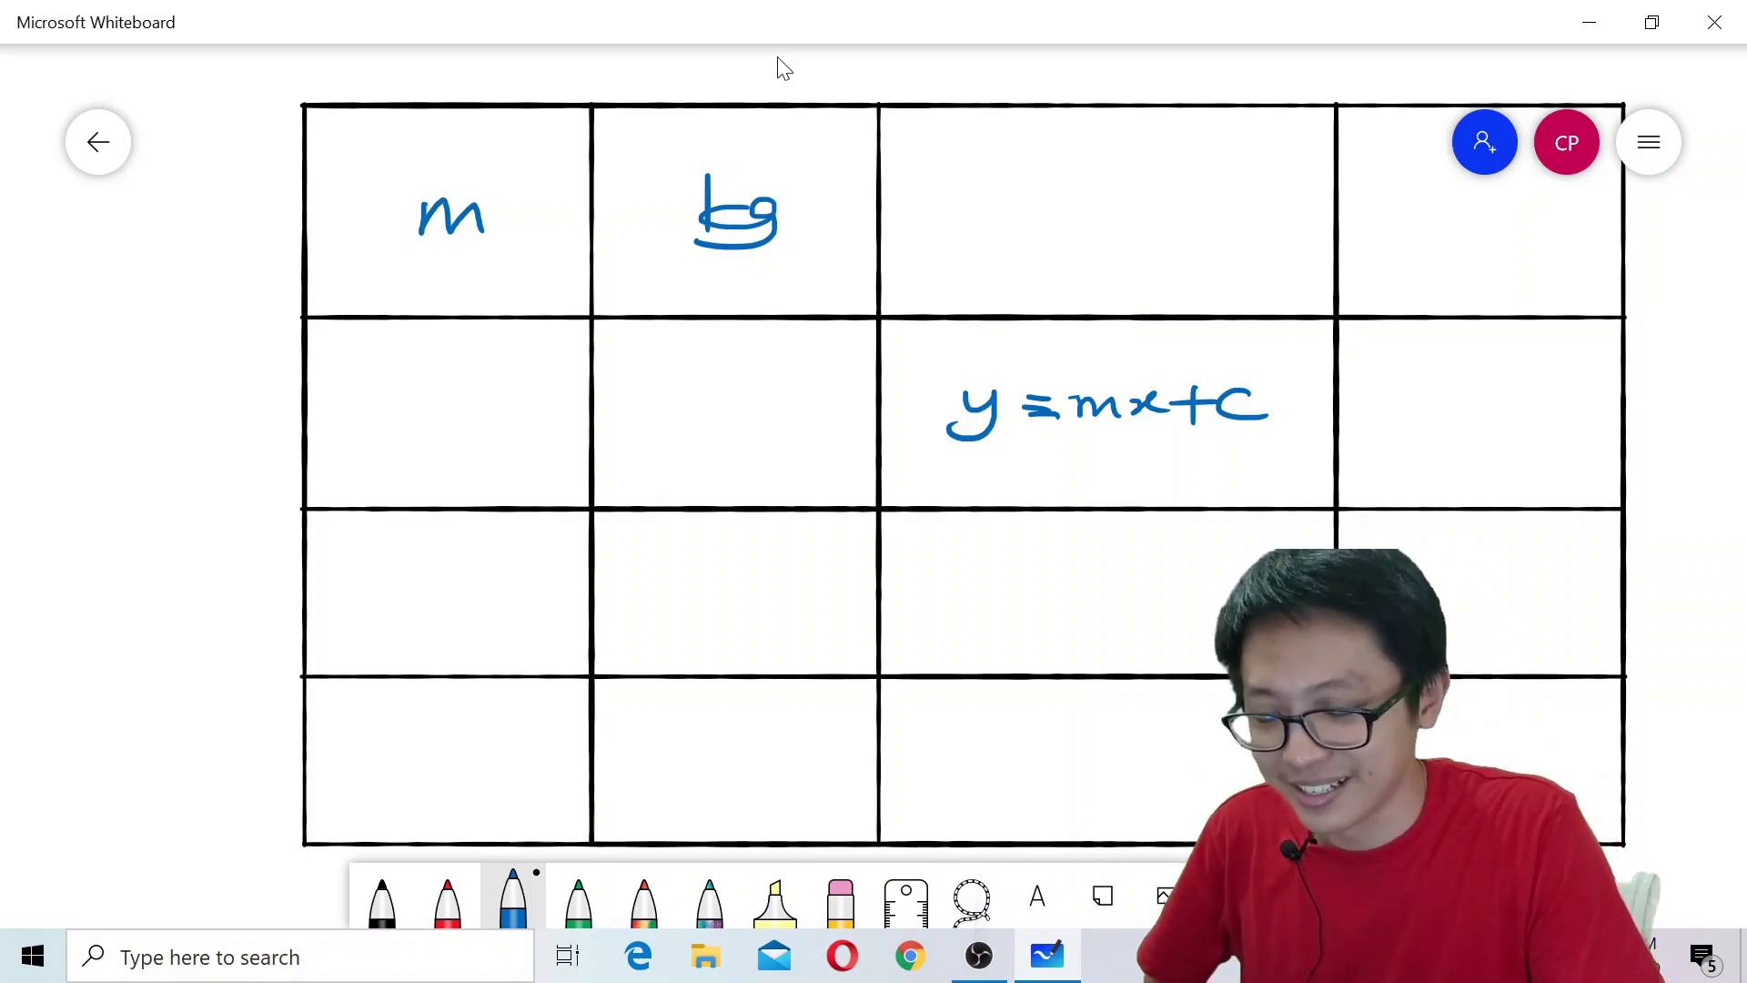
- Handwrite 'I like cats' in the third row
{"action": "left_click_drag", "start_coordinate": [892, 567], "coordinate": [929, 560]}
{"action": "mouse_move", "coordinate": [909, 564]}
{"action": "left_mouse_down"}
{"action": "mouse_move", "coordinate": [908, 595]}
{"action": "mouse_move", "coordinate": [980, 555]}
{"action": "mouse_move", "coordinate": [983, 585]}
{"action": "left_mouse_up"}
{"action": "left_click_drag", "start_coordinate": [1003, 565], "coordinate": [1004, 578]}
{"action": "left_click", "coordinate": [1020, 544]}
{"action": "left_click_drag", "start_coordinate": [1002, 558], "coordinate": [1021, 582]}
{"action": "left_click_drag", "start_coordinate": [1025, 571], "coordinate": [1088, 557]}
{"action": "left_click_drag", "start_coordinate": [1226, 534], "coordinate": [1231, 572]}
{"action": "left_click_drag", "start_coordinate": [1212, 559], "coordinate": [1252, 553]}
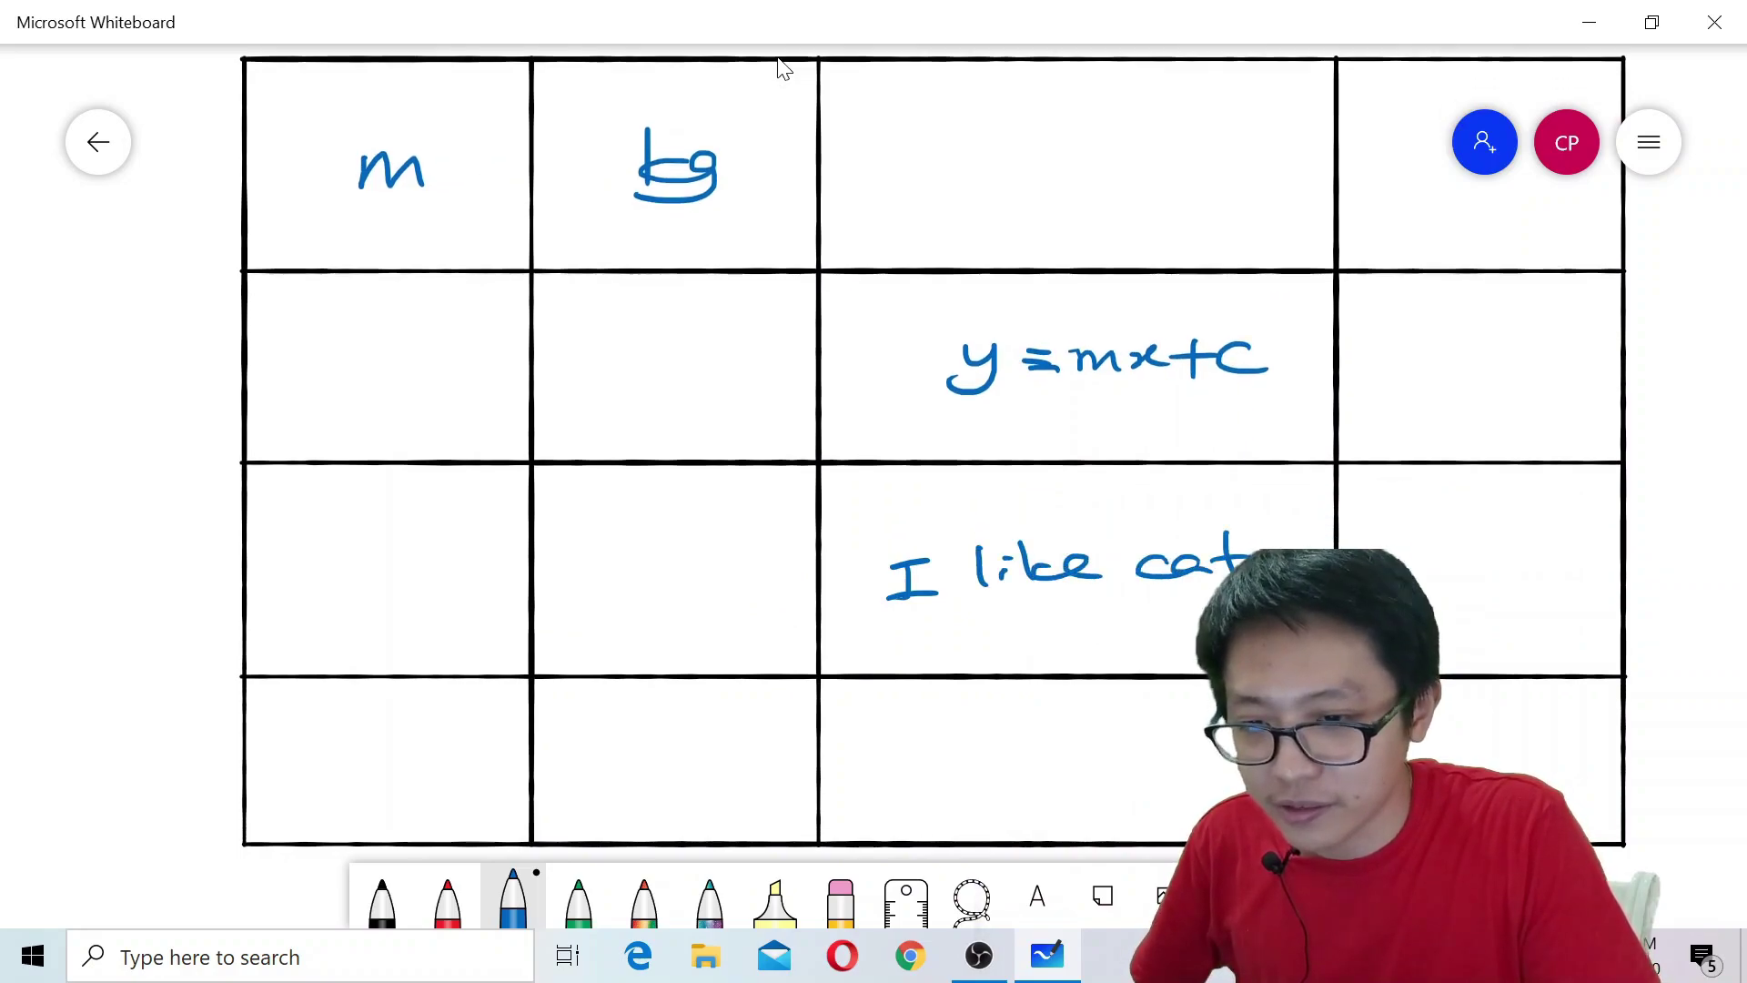
- Continue with 'a lot. Cats are adorable!!!!!' and select the table
{"action": "mouse_move", "coordinate": [1061, 617]}
{"action": "left_mouse_down"}
{"action": "mouse_move", "coordinate": [1043, 627]}
{"action": "mouse_move", "coordinate": [1084, 630]}
{"action": "left_mouse_up"}
{"action": "mouse_move", "coordinate": [1137, 597]}
{"action": "left_mouse_down"}
{"action": "mouse_move", "coordinate": [1138, 629]}
{"action": "mouse_move", "coordinate": [1188, 620]}
{"action": "left_mouse_up"}
{"action": "mouse_move", "coordinate": [1213, 597]}
{"action": "left_mouse_down"}
{"action": "mouse_move", "coordinate": [1220, 646]}
{"action": "mouse_move", "coordinate": [1231, 613]}
{"action": "left_mouse_up"}
{"action": "left_click", "coordinate": [1272, 641]}
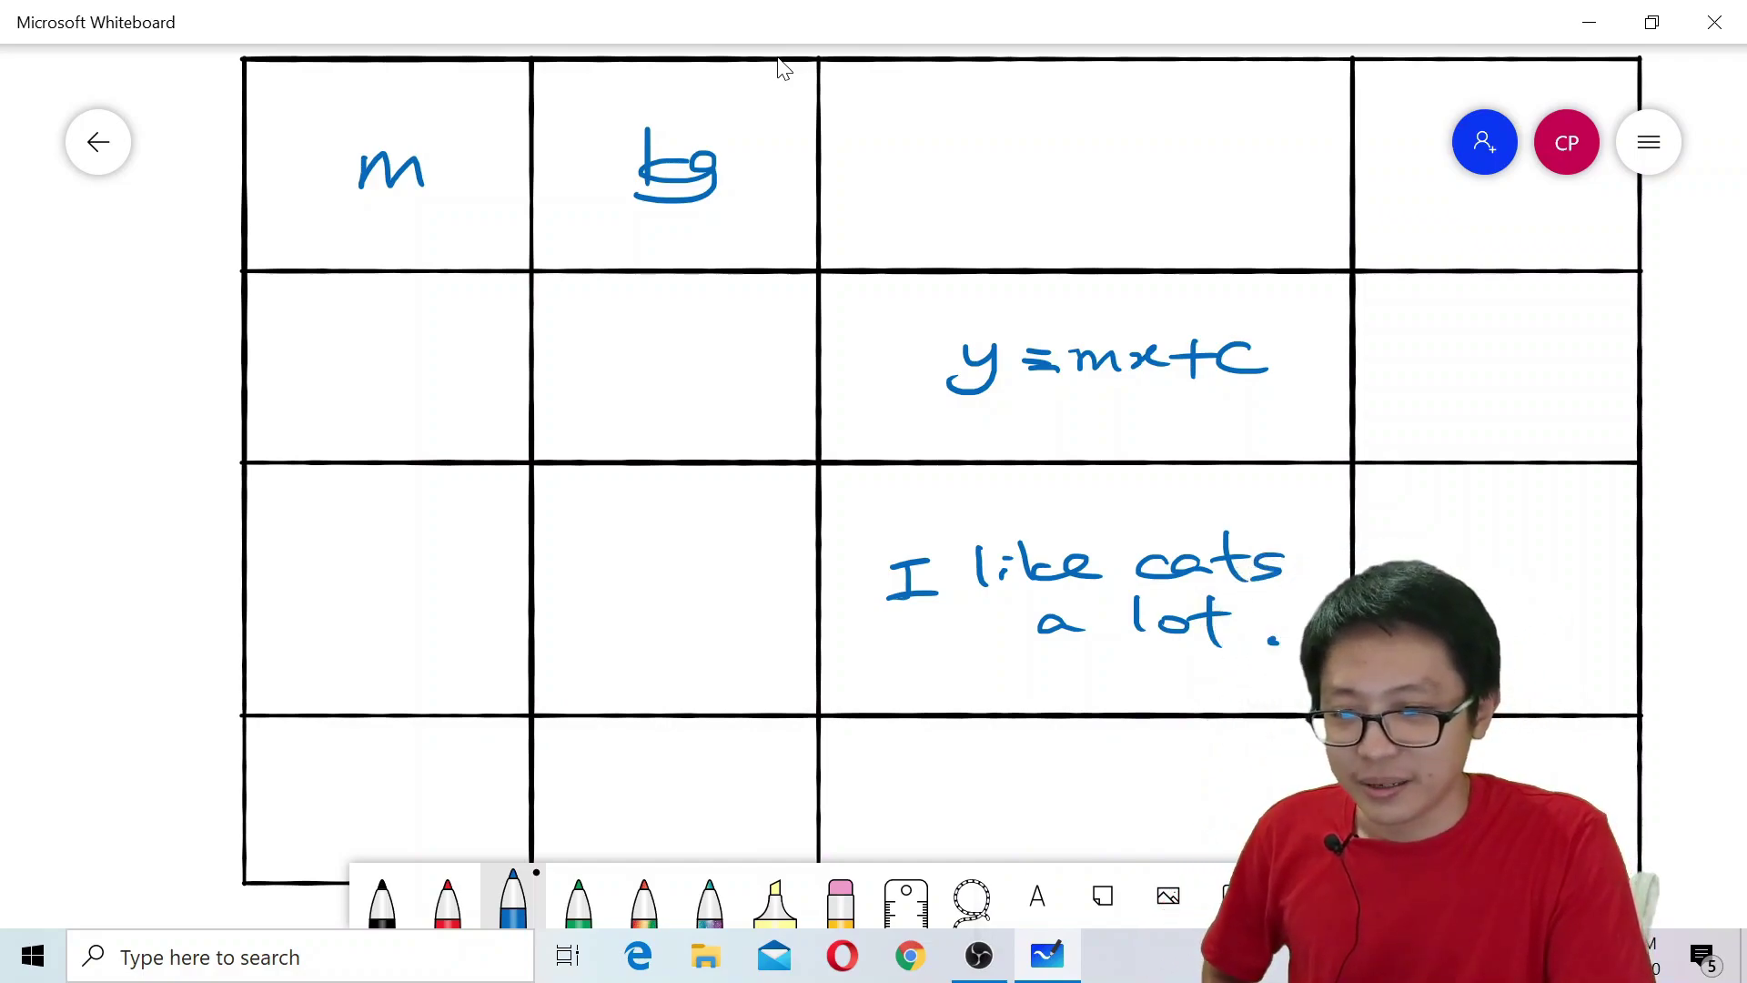
{"action": "left_click_drag", "start_coordinate": [1301, 606], "coordinate": [1400, 628]}
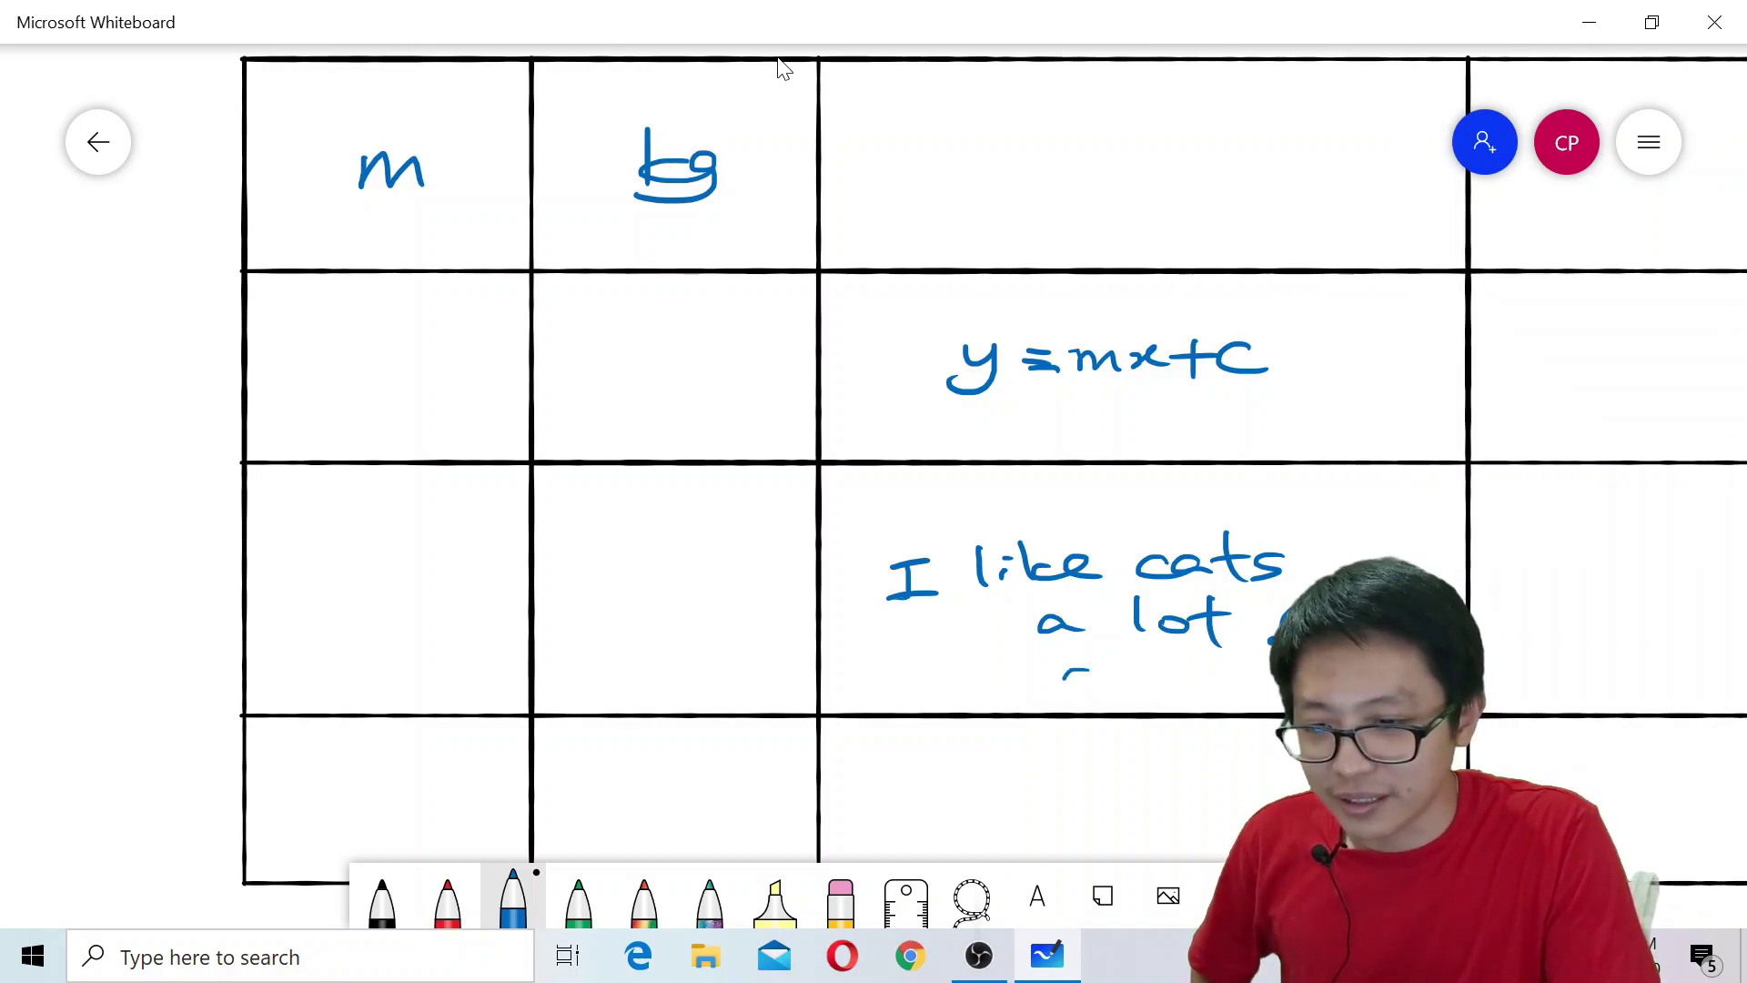
{"action": "left_click_drag", "start_coordinate": [1090, 673], "coordinate": [1119, 675]}
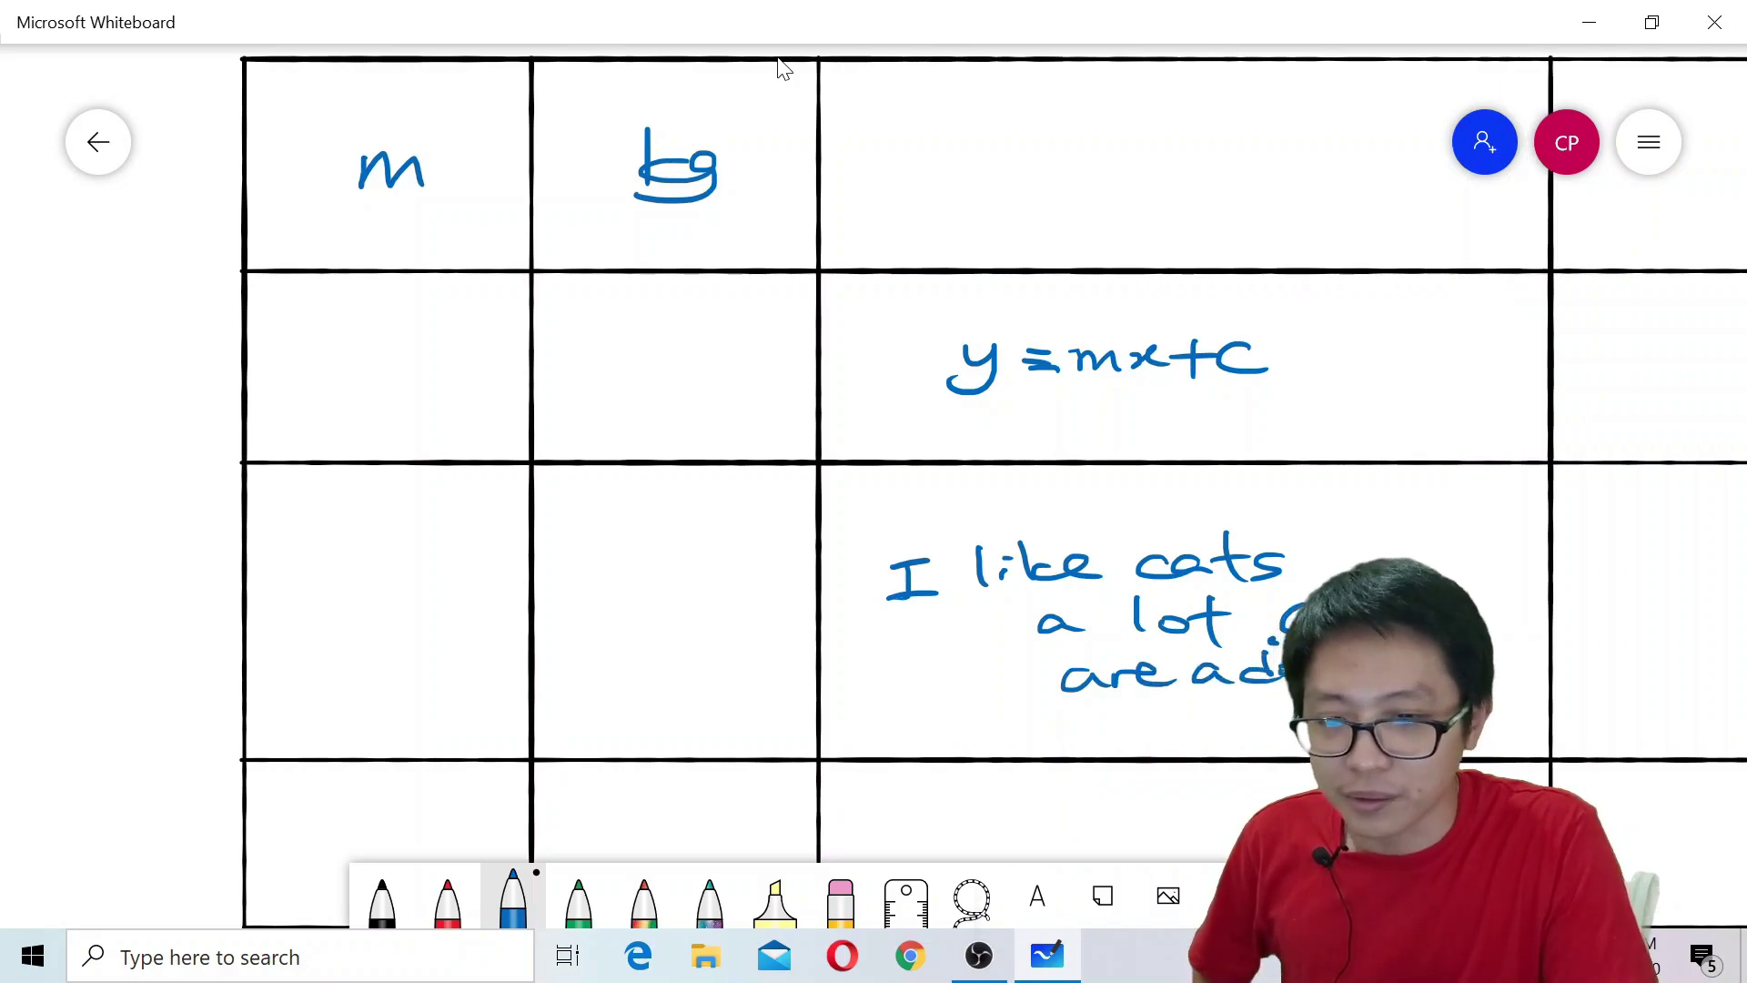
{"action": "mouse_move", "coordinate": [1518, 611]}
{"action": "left_mouse_down"}
{"action": "mouse_move", "coordinate": [1514, 657]}
{"action": "mouse_move", "coordinate": [1550, 658]}
{"action": "left_mouse_up"}
{"action": "left_click", "coordinate": [1525, 672]}
{"action": "left_click", "coordinate": [1560, 671]}
{"action": "mouse_move", "coordinate": [1587, 599]}
{"action": "left_mouse_down"}
{"action": "mouse_move", "coordinate": [1590, 648]}
{"action": "mouse_move", "coordinate": [1632, 634]}
{"action": "left_mouse_up"}
{"action": "left_click", "coordinate": [1602, 673]}
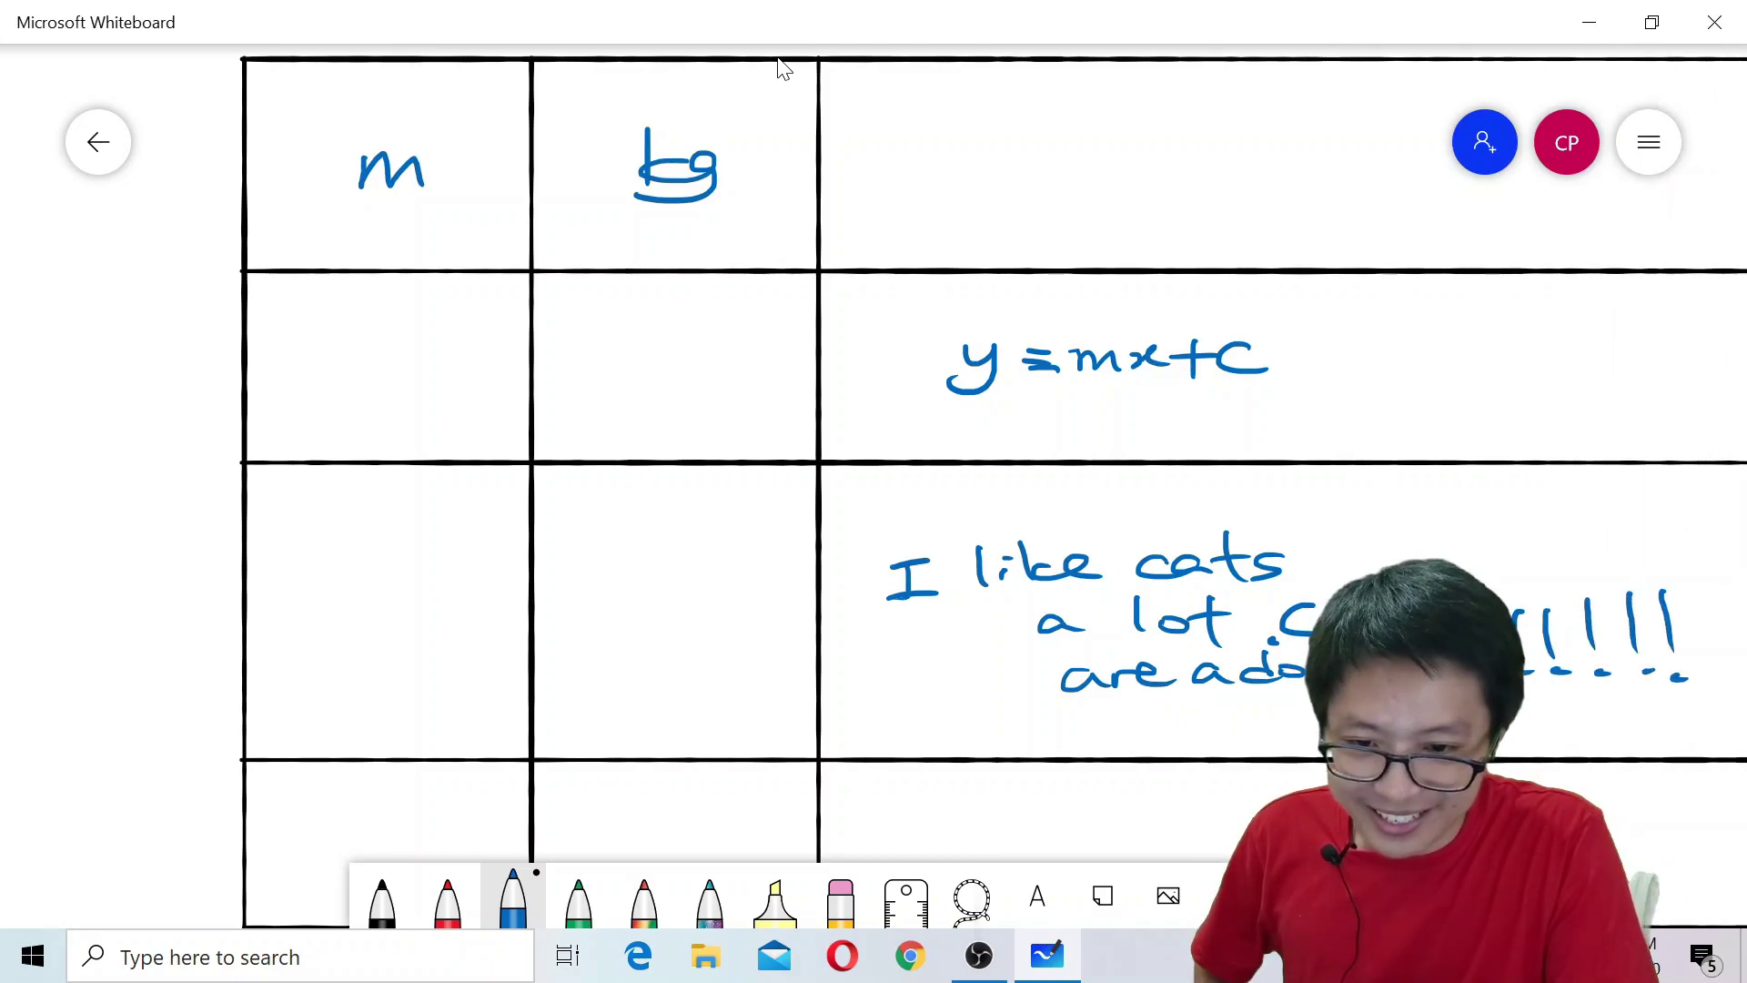
{"action": "left_click_drag", "start_coordinate": [1517, 388], "coordinate": [1281, 397]}
{"action": "left_click", "coordinate": [1279, 395]}
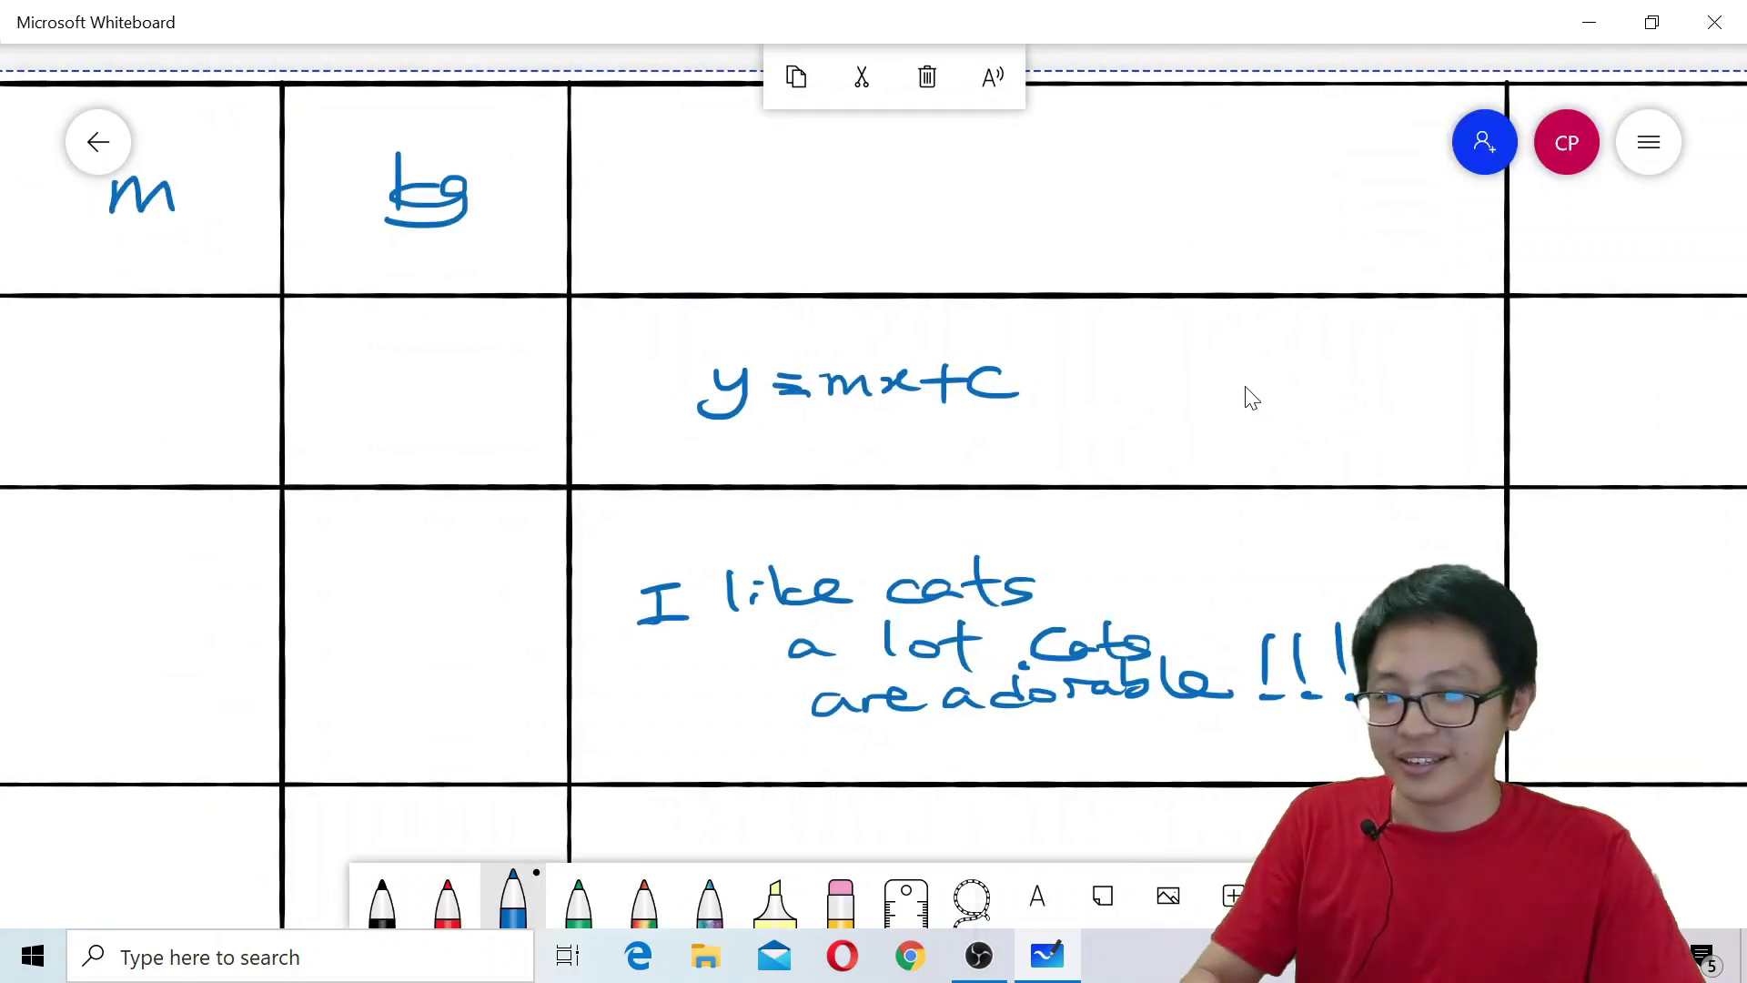
- Zoom out over the shapes and table and choose PDF from the Insert menu
{"action": "scroll", "coordinate": [1252, 398], "scroll_direction": "down", "scroll_amount": 10}
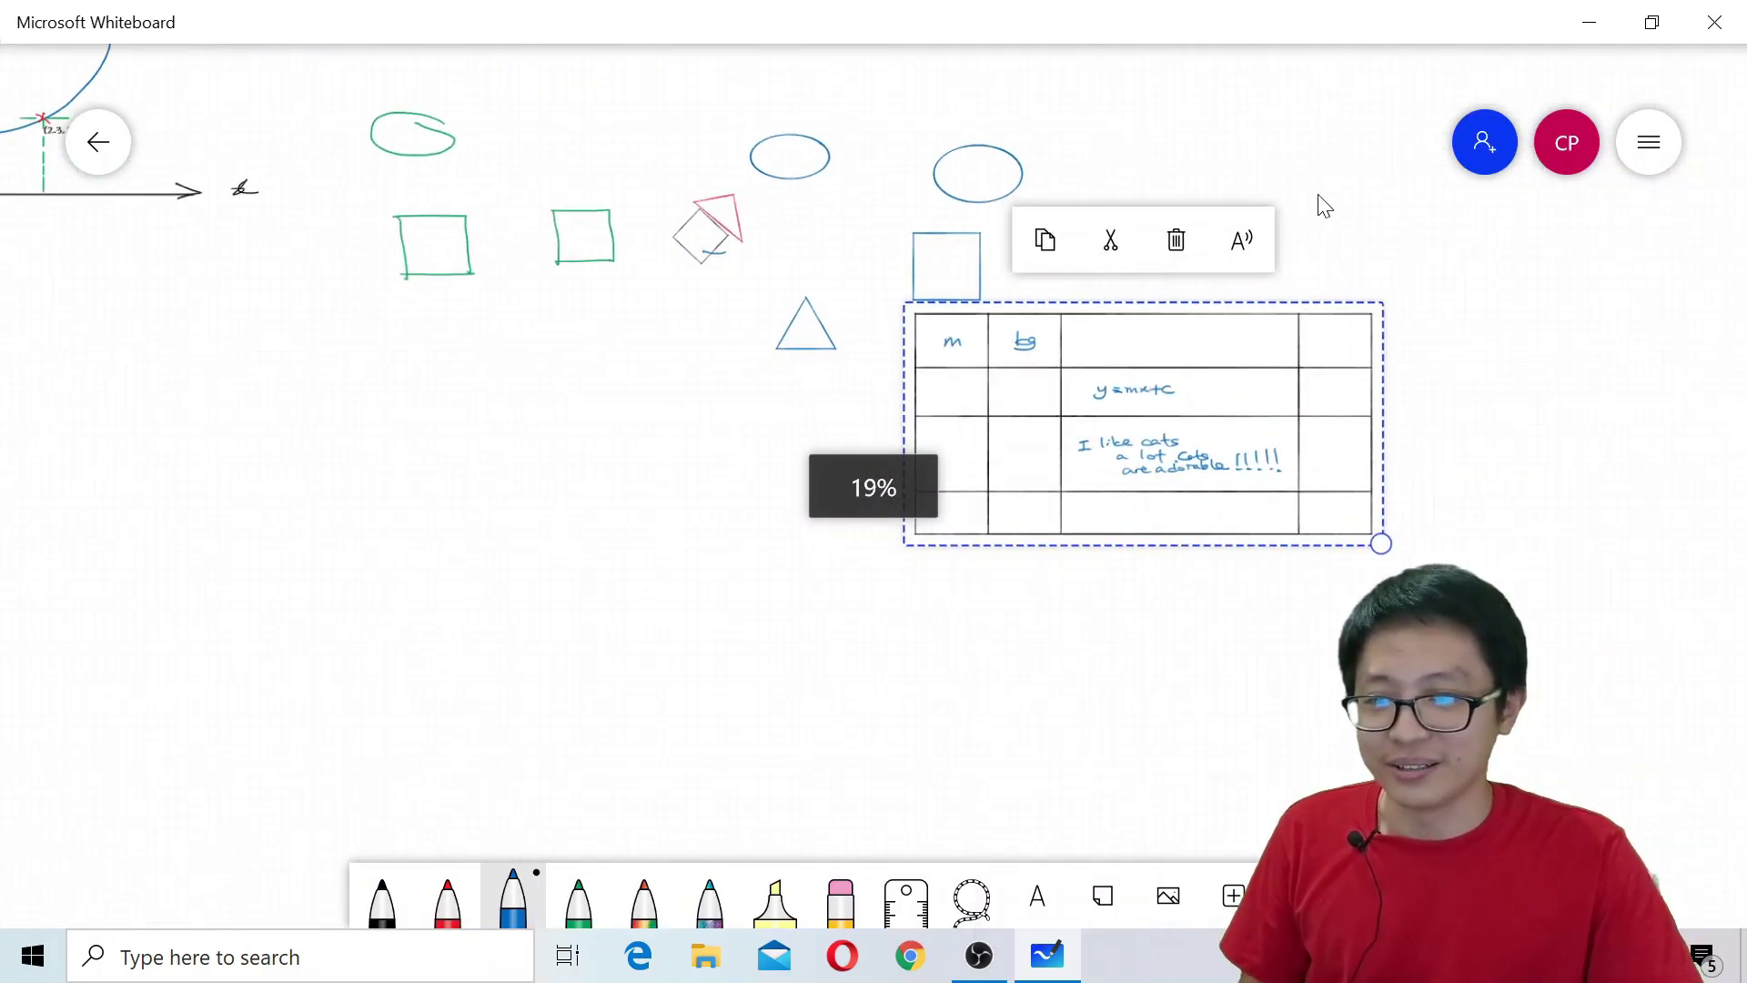
{"action": "left_click_drag", "start_coordinate": [1325, 206], "coordinate": [1193, 277]}
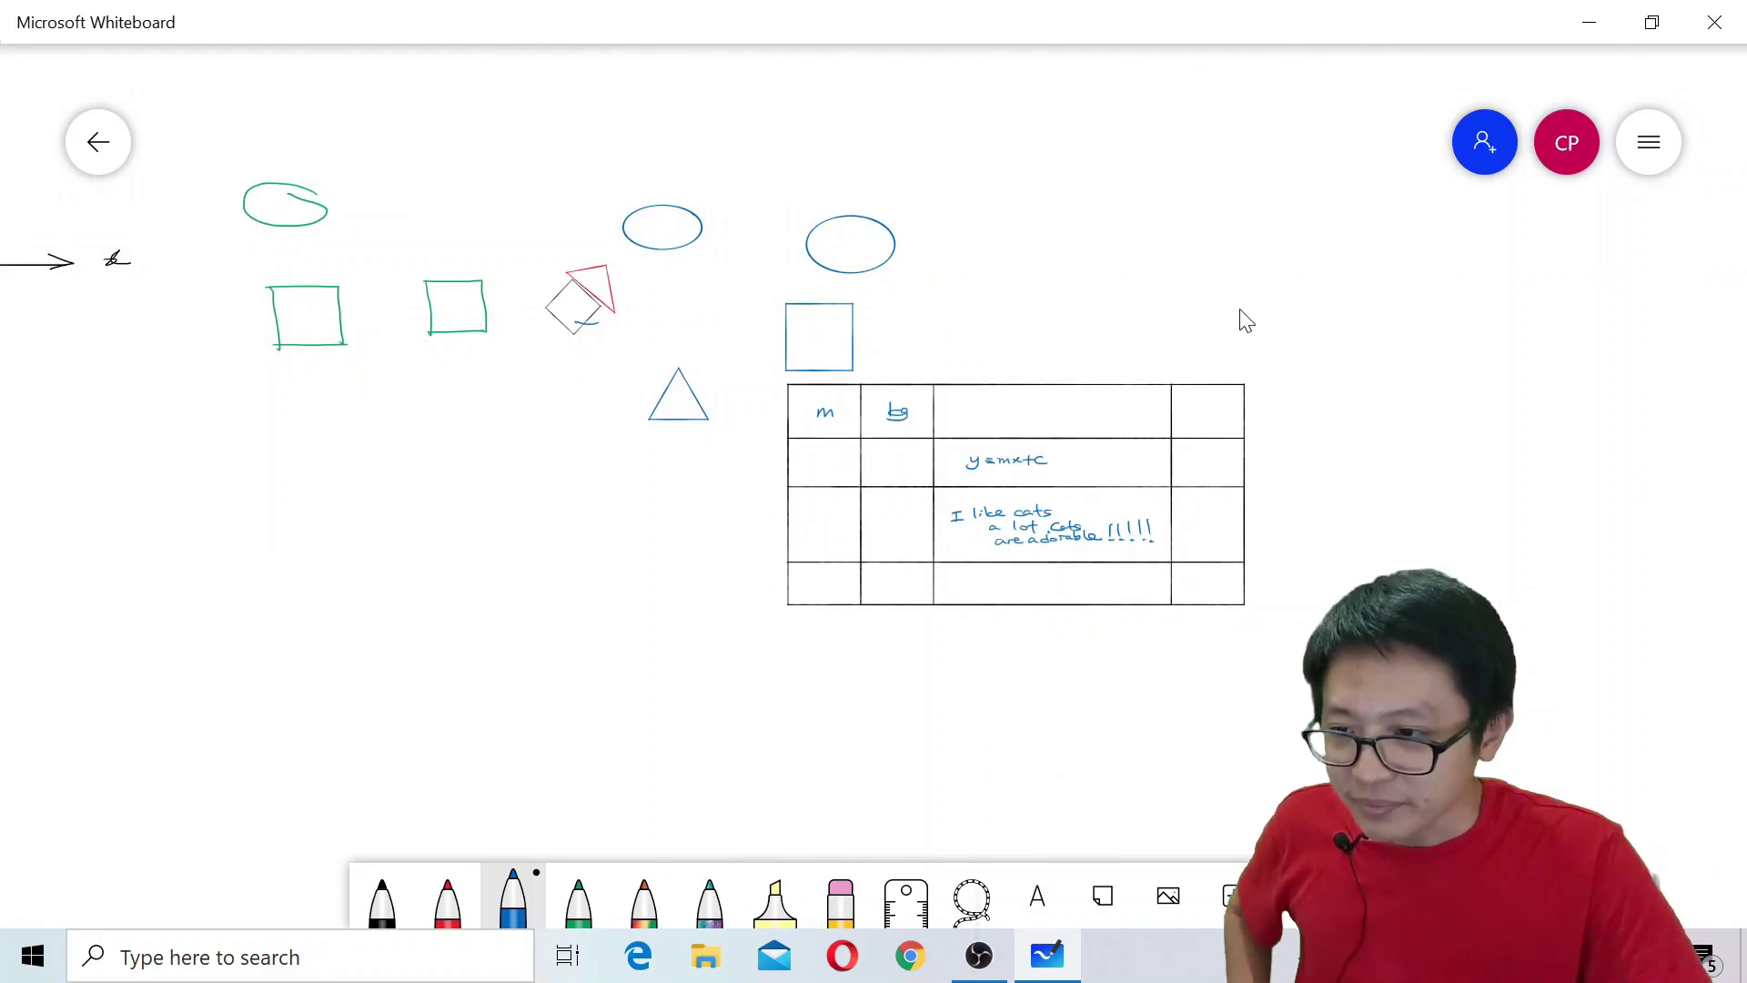
{"action": "scroll", "coordinate": [1211, 354], "scroll_direction": "up", "scroll_amount": 4}
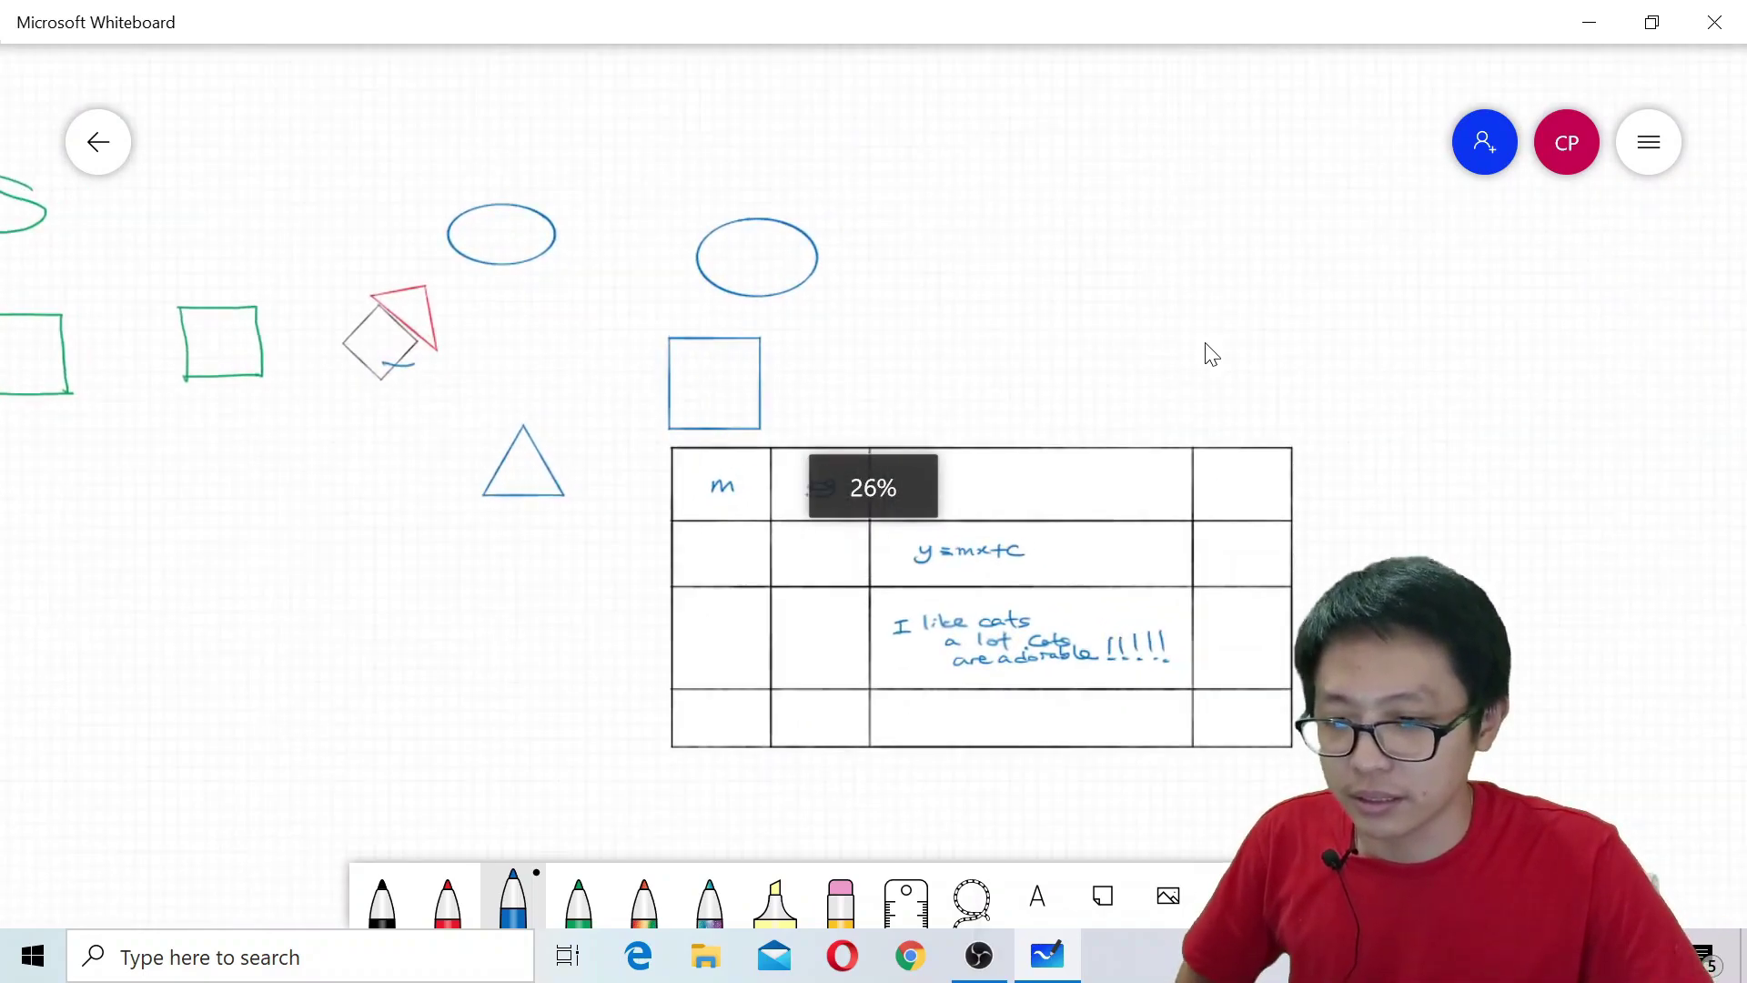
{"action": "scroll", "coordinate": [1211, 354], "scroll_direction": "up", "scroll_amount": 1}
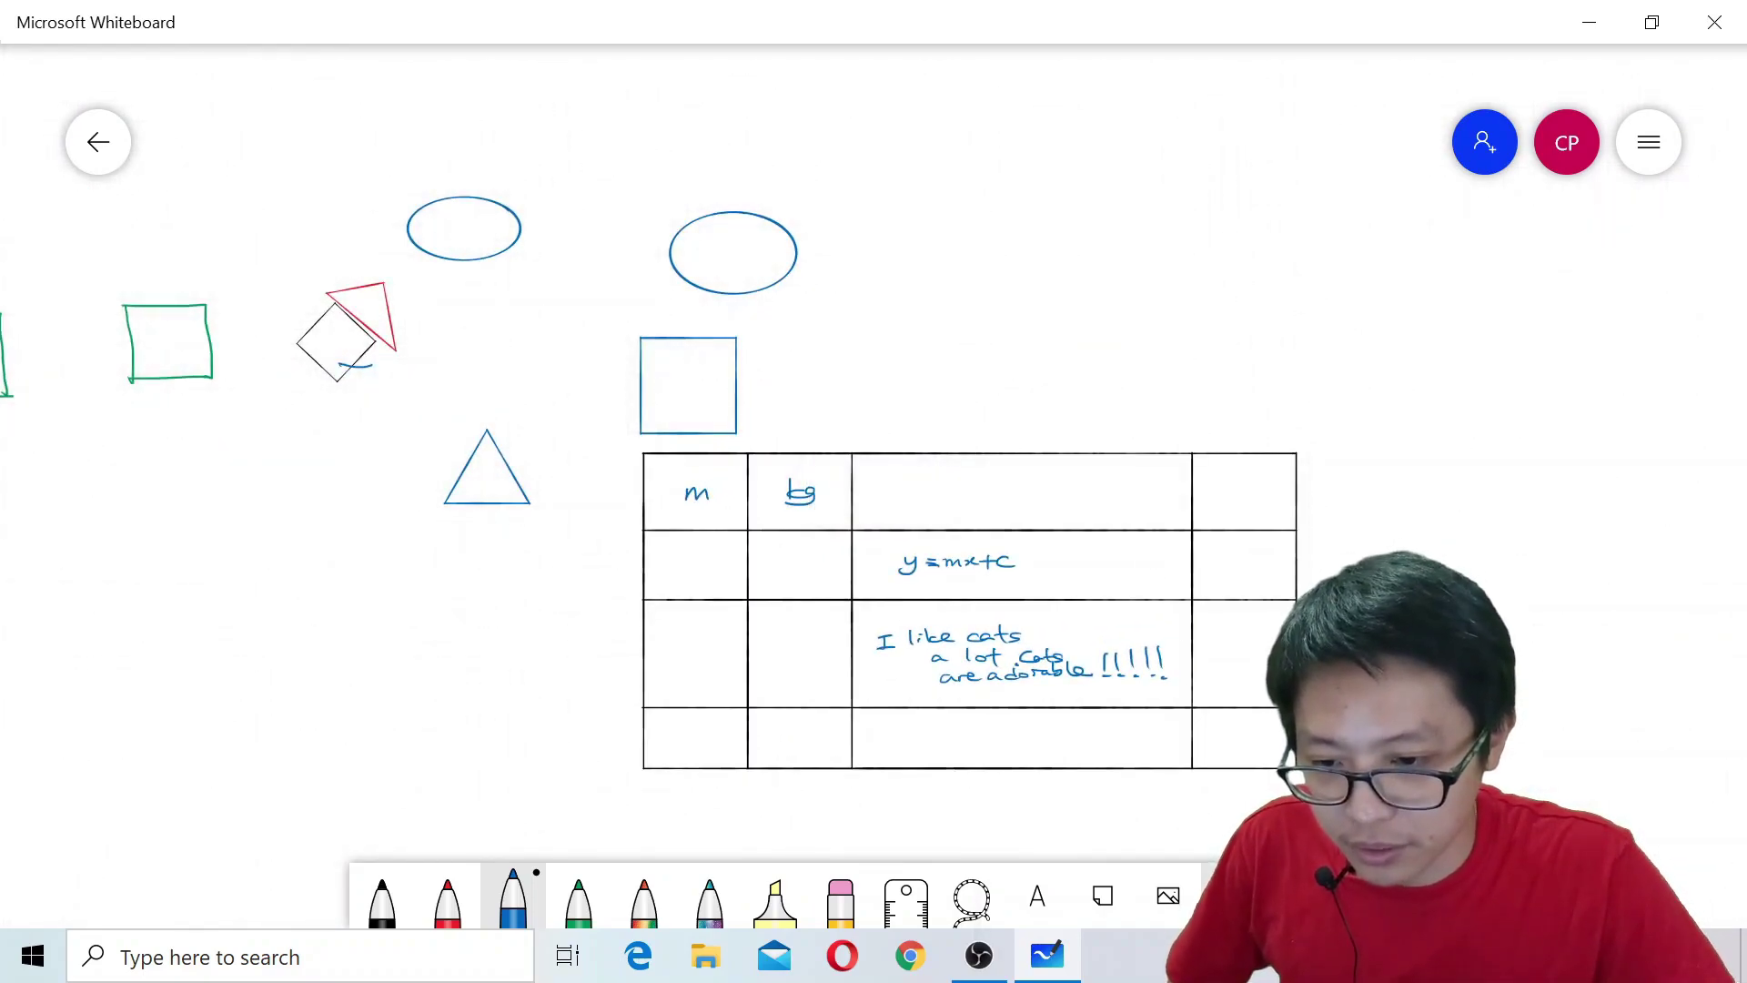
{"action": "left_click", "coordinate": [1233, 897]}
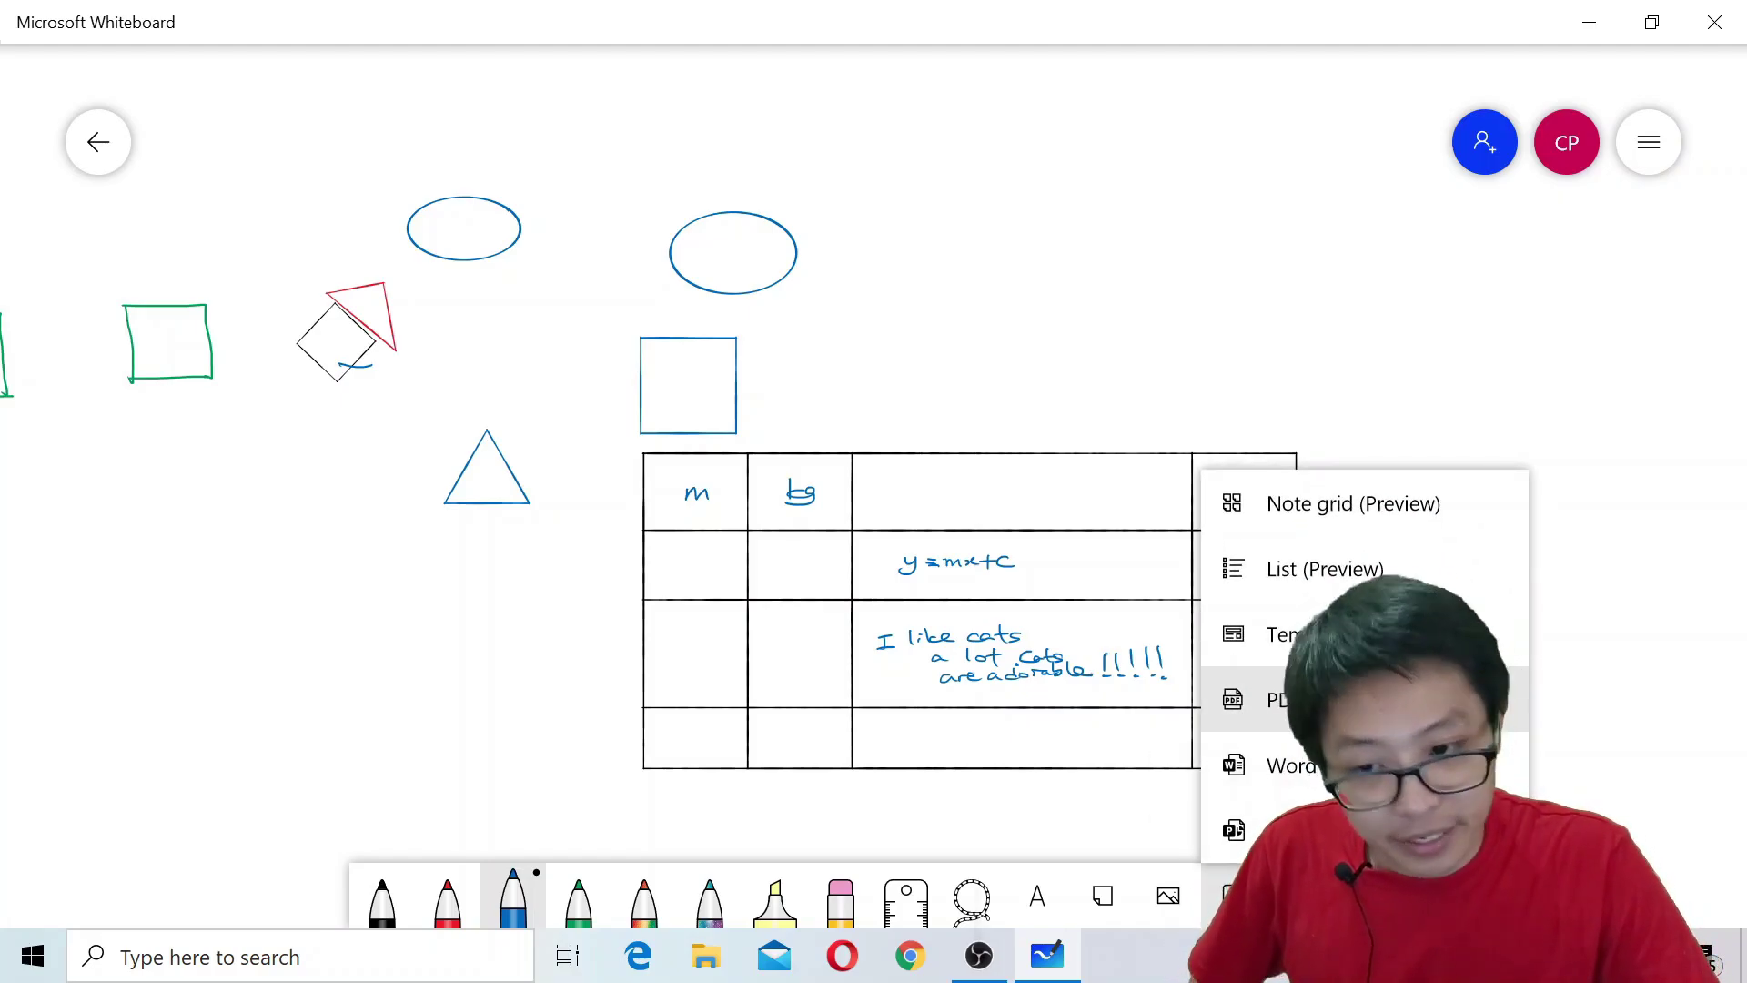
{"action": "left_click", "coordinate": [1304, 705]}
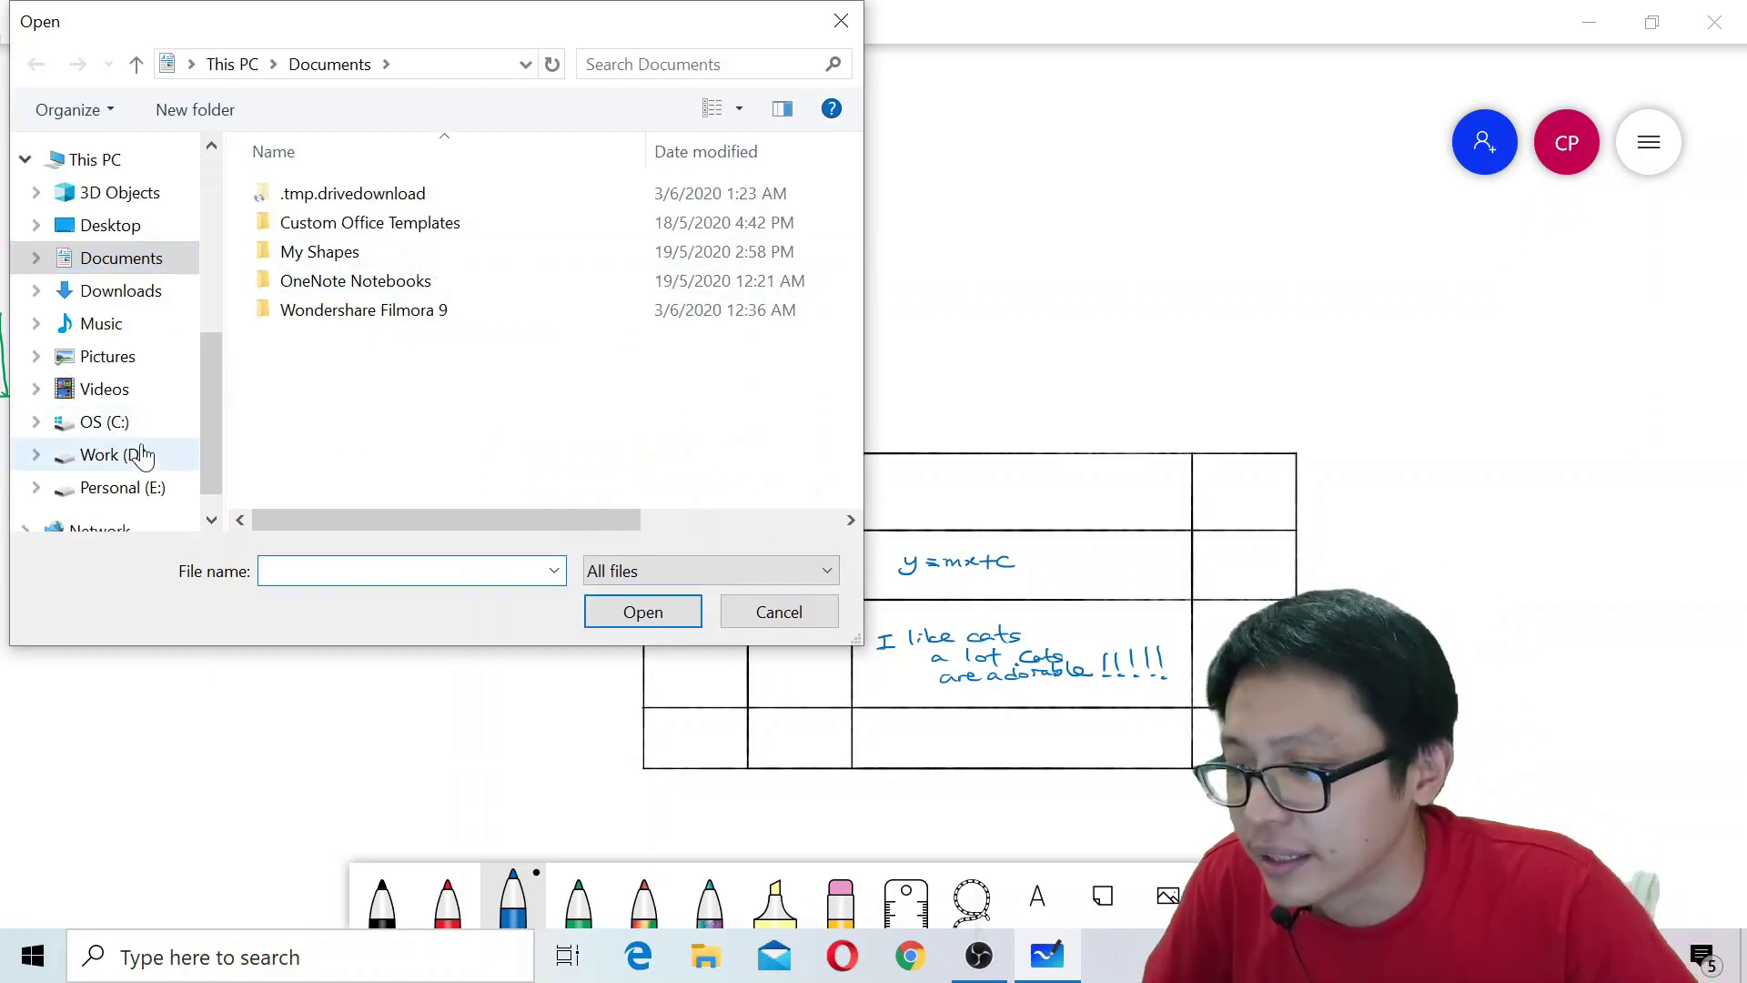
- Browse Desktop > Google Drive > kerja saya > Past Year - PST and pick the Physics Sem 1 PDF
{"action": "left_click", "coordinate": [160, 230]}
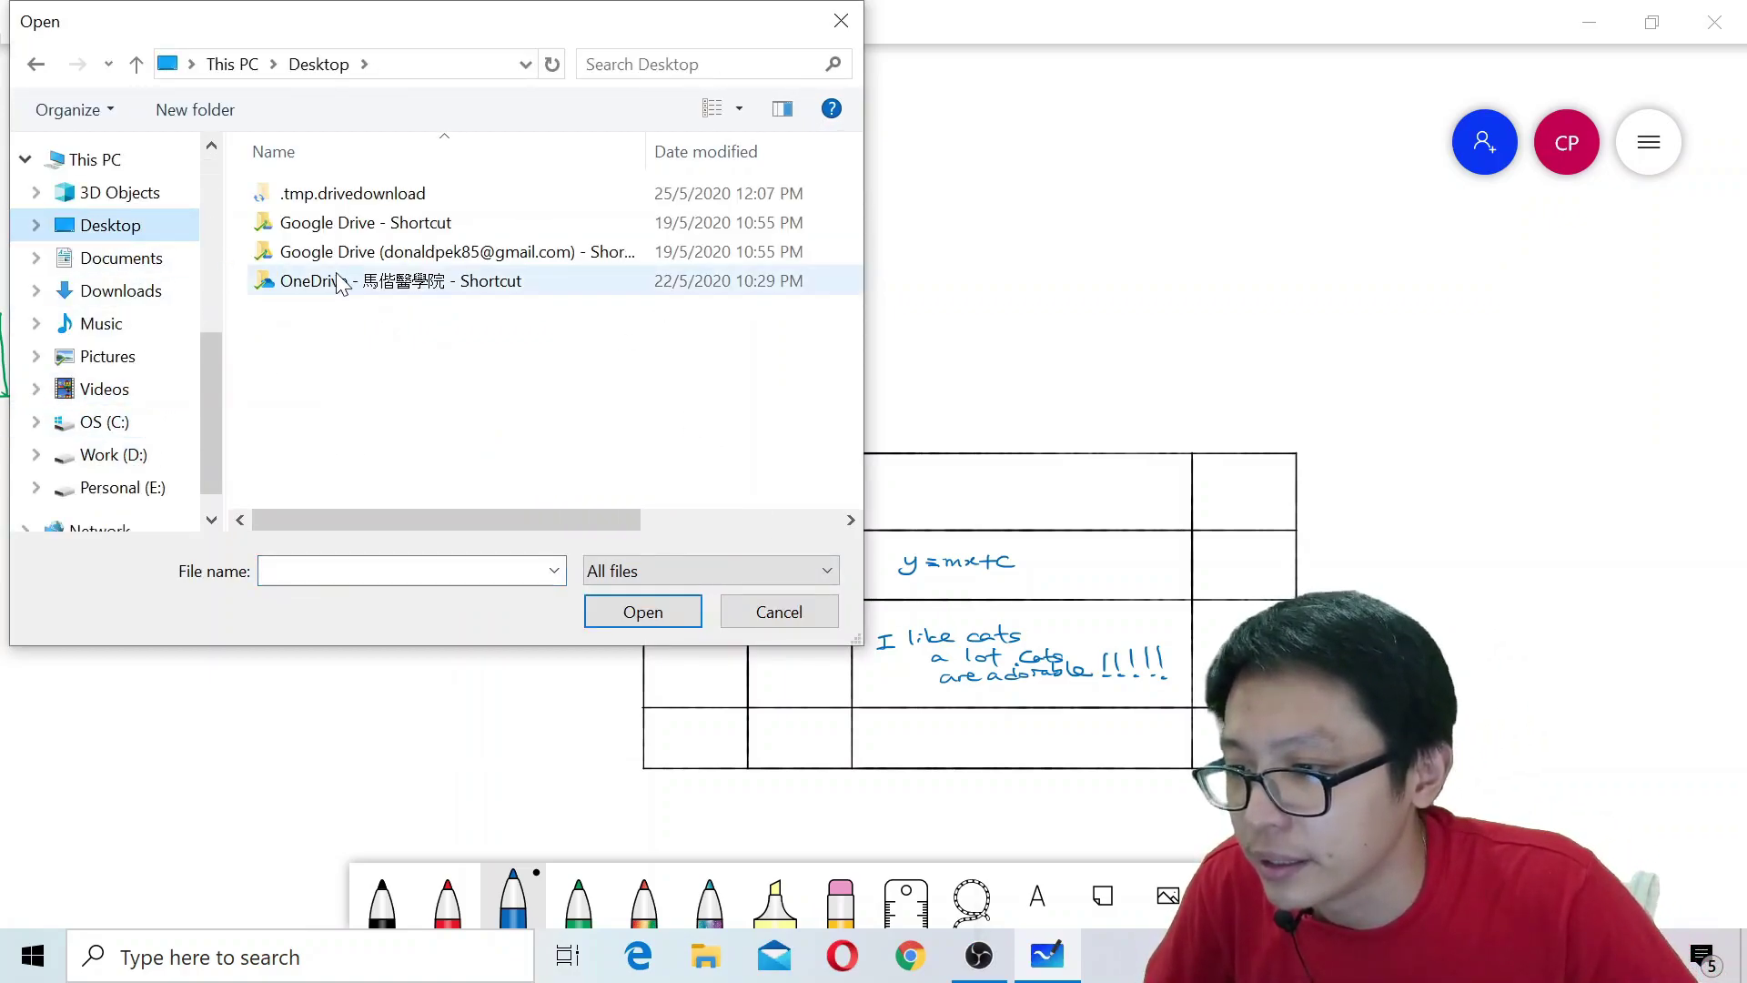
{"action": "double_click", "coordinate": [411, 232]}
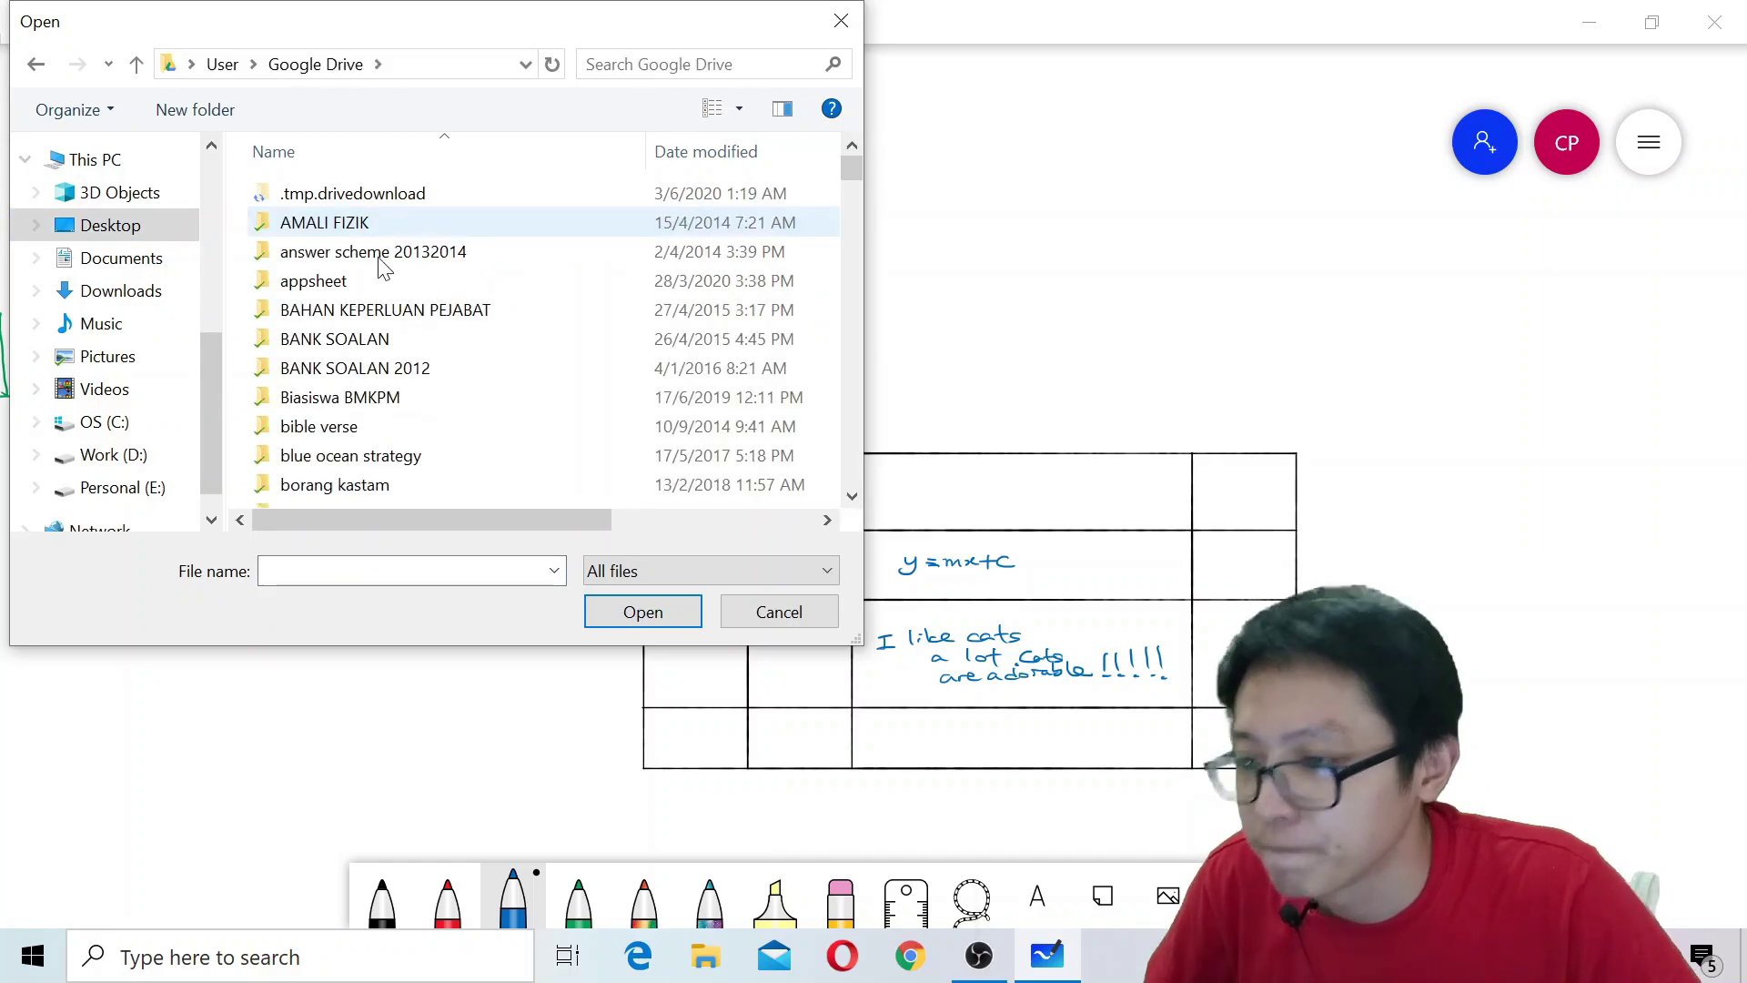
{"action": "scroll", "coordinate": [395, 291], "scroll_direction": "down", "scroll_amount": 3}
{"action": "scroll", "coordinate": [389, 341], "scroll_direction": "down", "scroll_amount": 8}
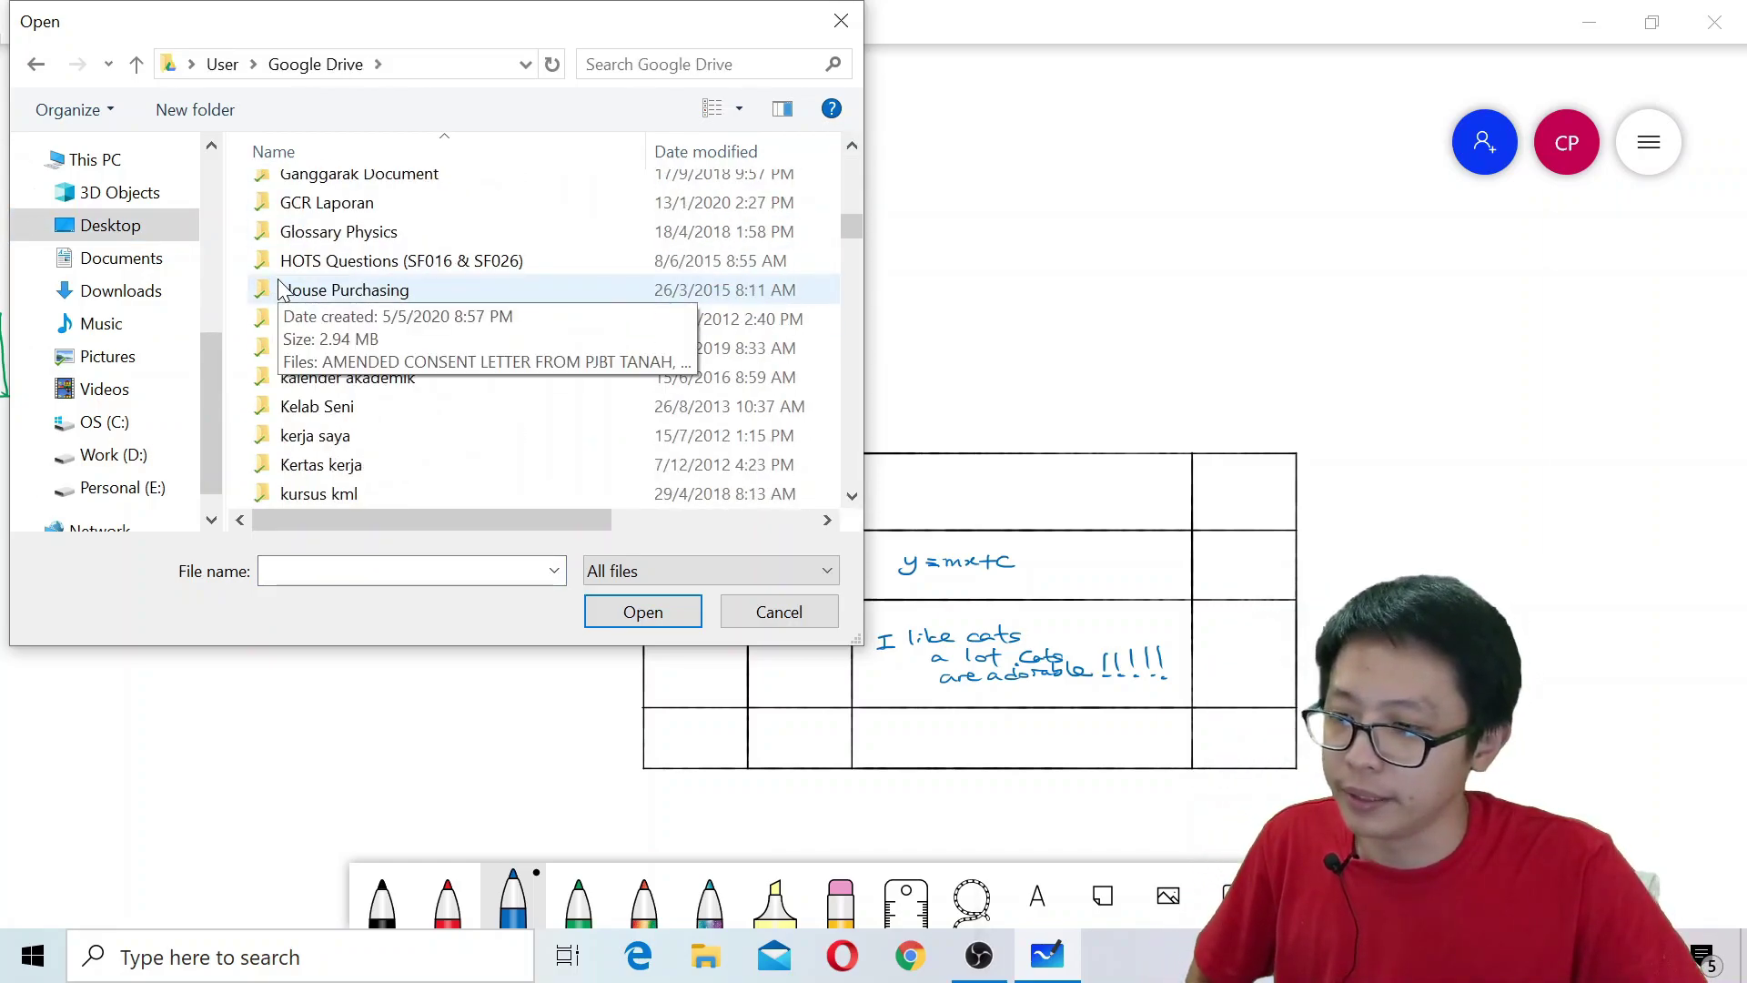
{"action": "scroll", "coordinate": [286, 291], "scroll_direction": "down", "scroll_amount": 3}
{"action": "scroll", "coordinate": [293, 293], "scroll_direction": "up", "scroll_amount": 2}
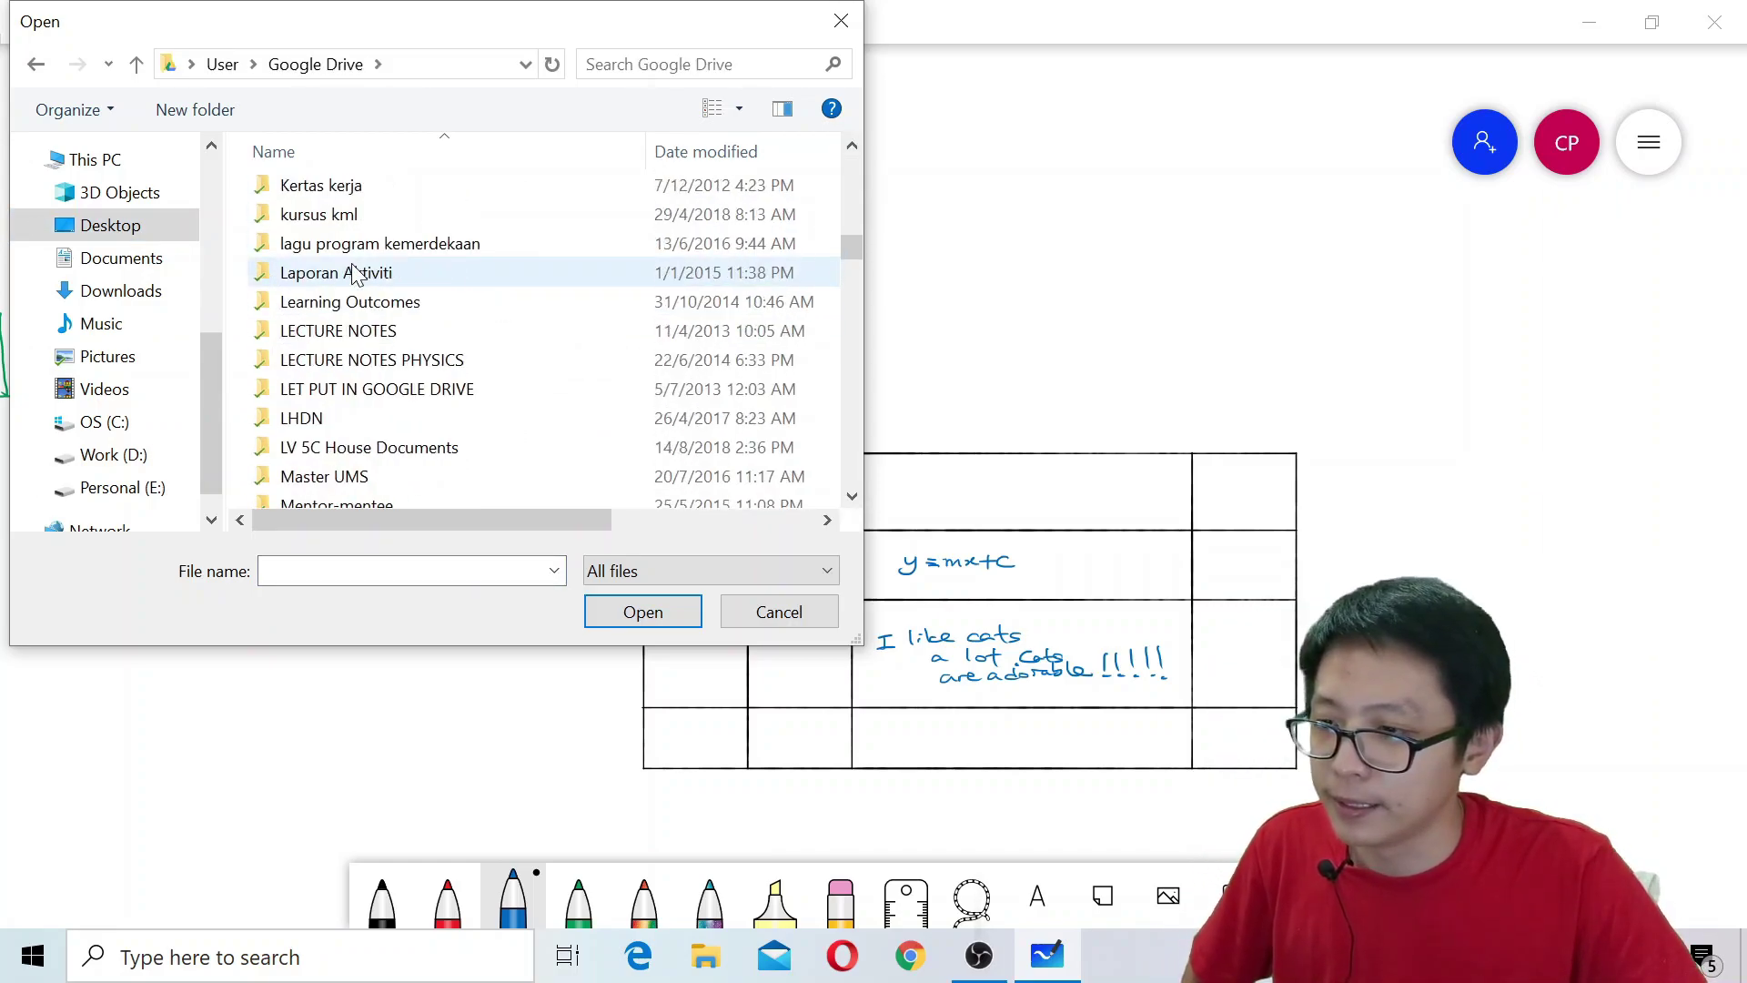
{"action": "scroll", "coordinate": [355, 275], "scroll_direction": "up", "scroll_amount": 3}
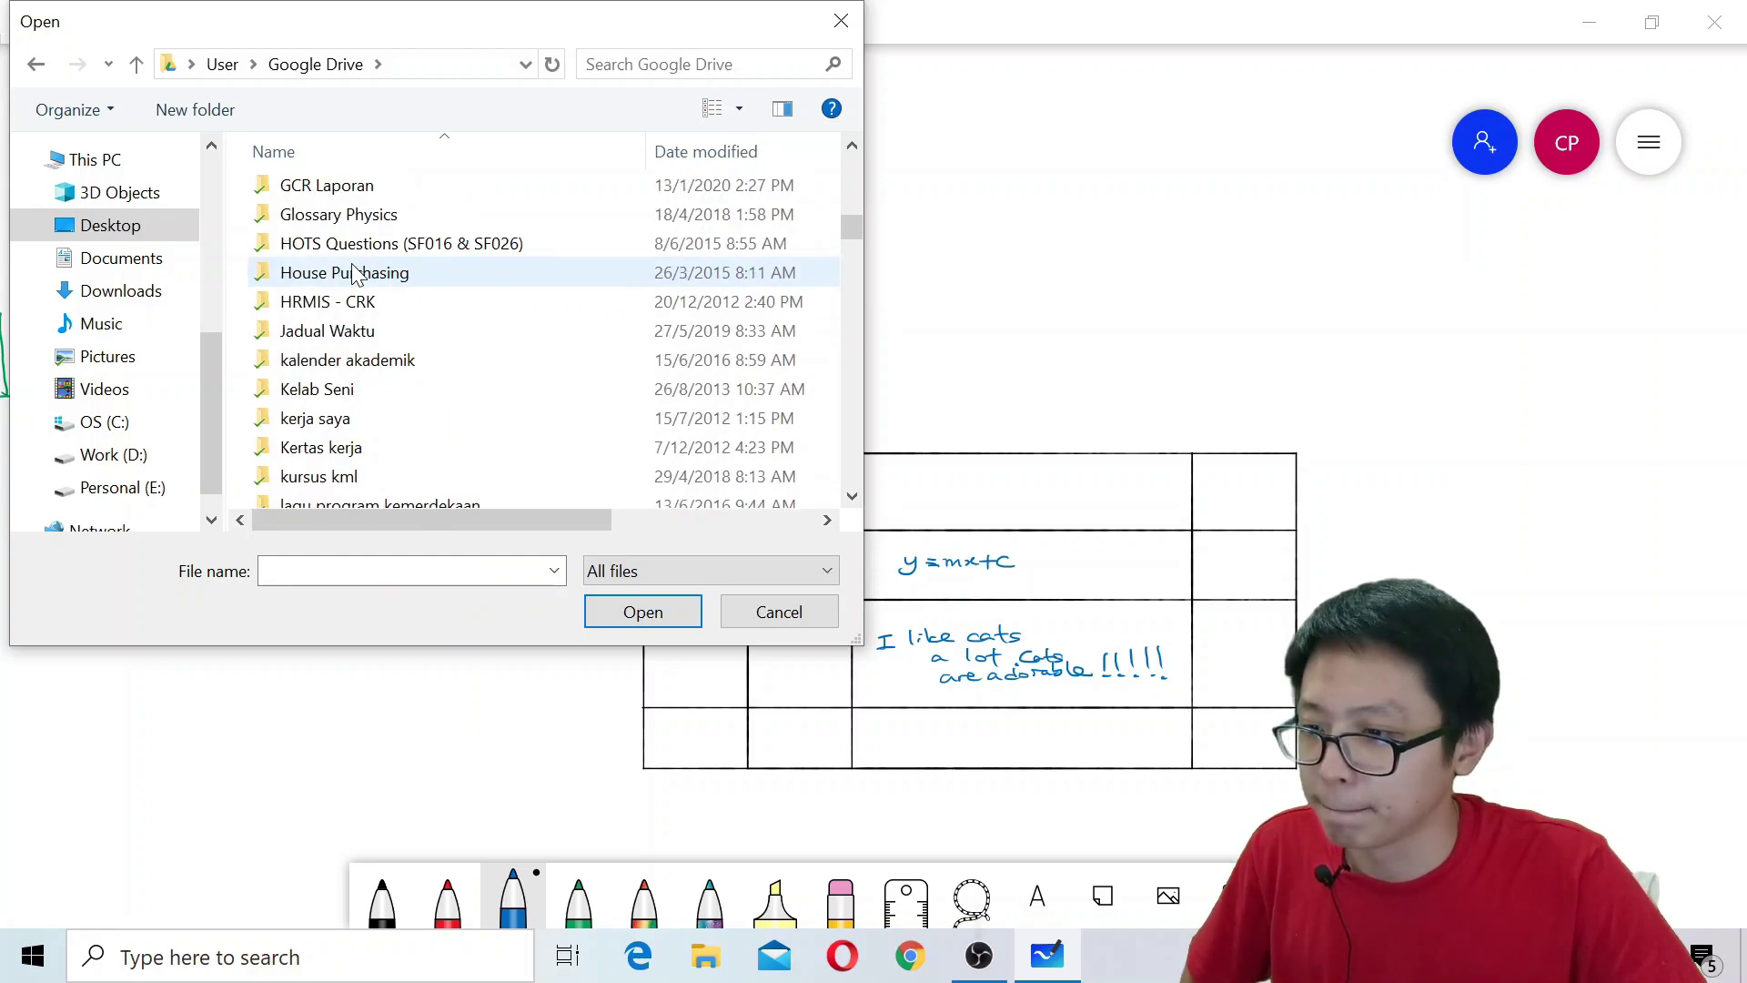
{"action": "double_click", "coordinate": [332, 419]}
{"action": "double_click", "coordinate": [356, 340]}
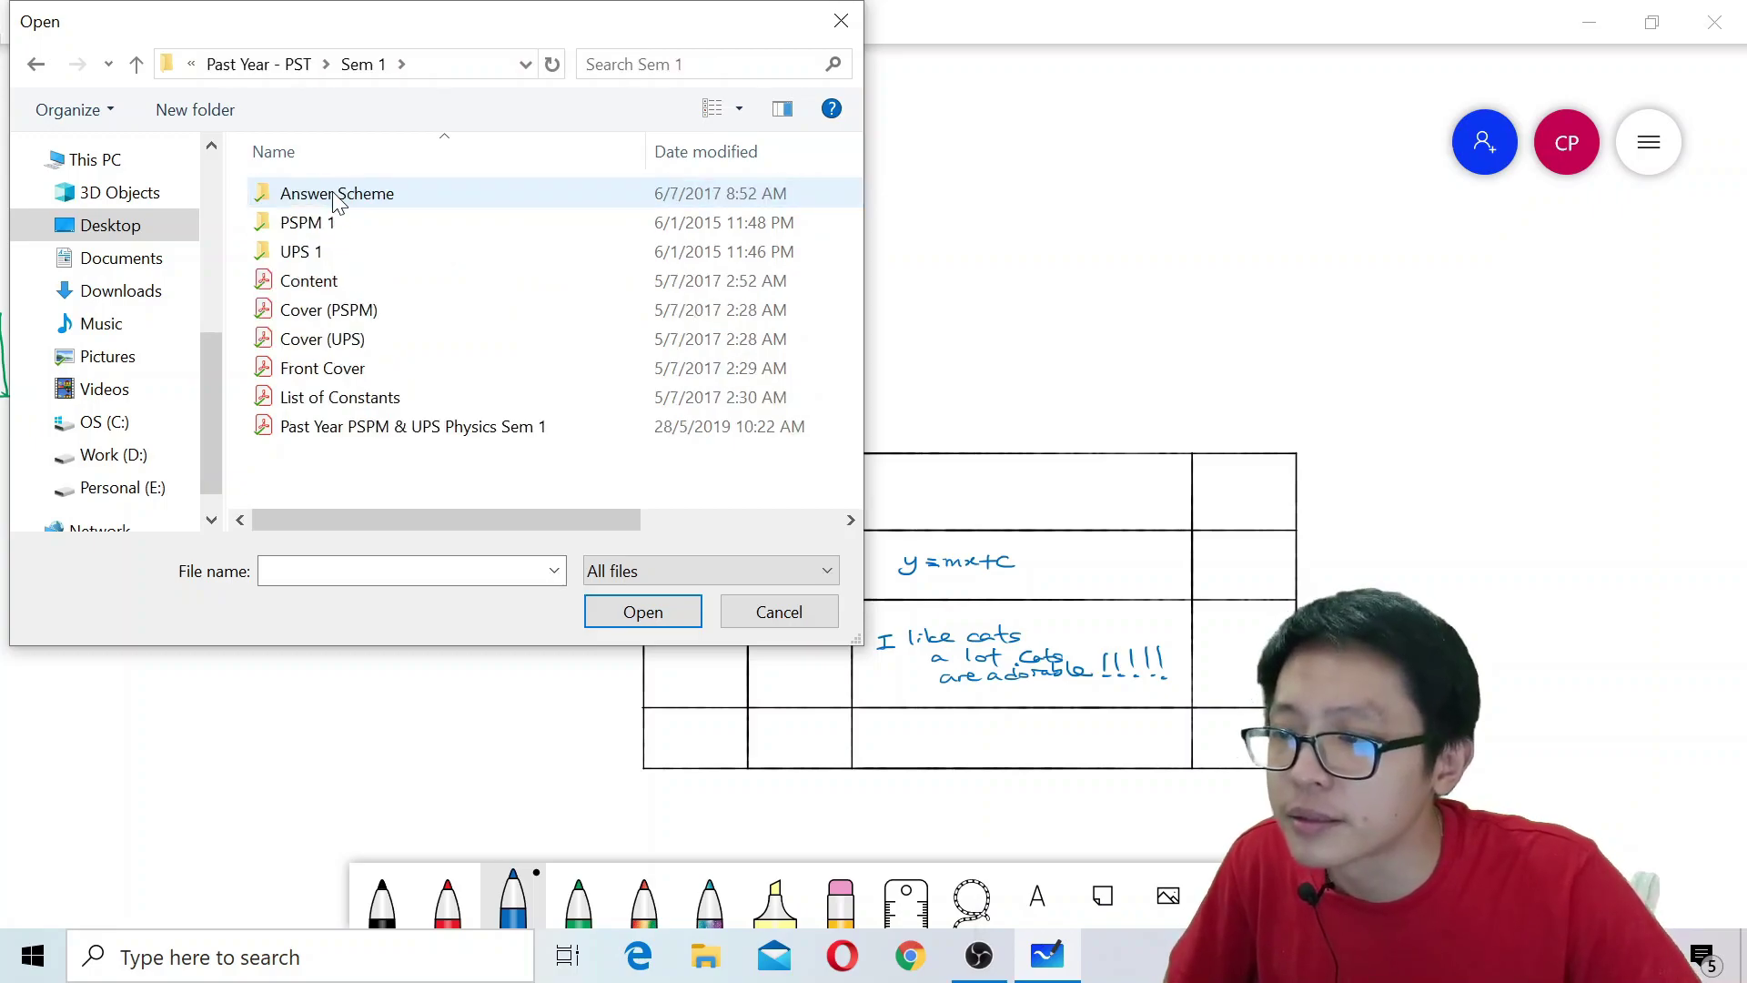
{"action": "left_click", "coordinate": [414, 427]}
- Insert the chosen question page of the exam PDF onto the board
{"action": "left_click", "coordinate": [642, 611]}
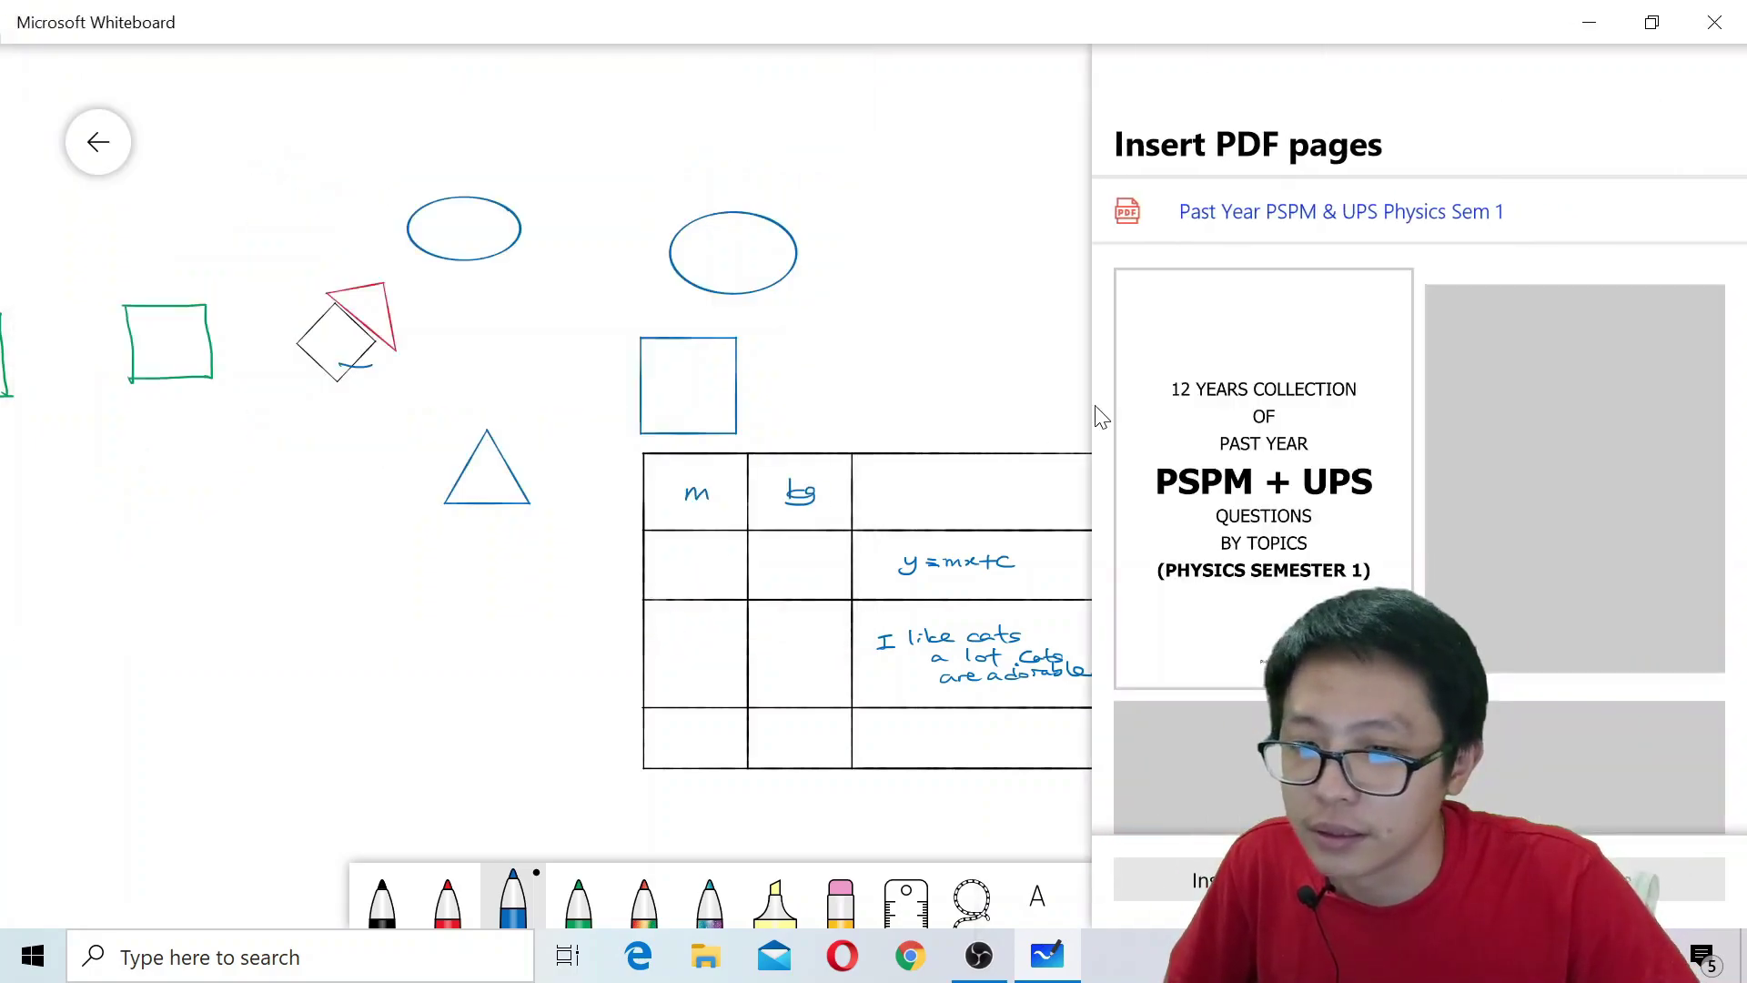
{"action": "scroll", "coordinate": [1409, 448], "scroll_direction": "down", "scroll_amount": 10}
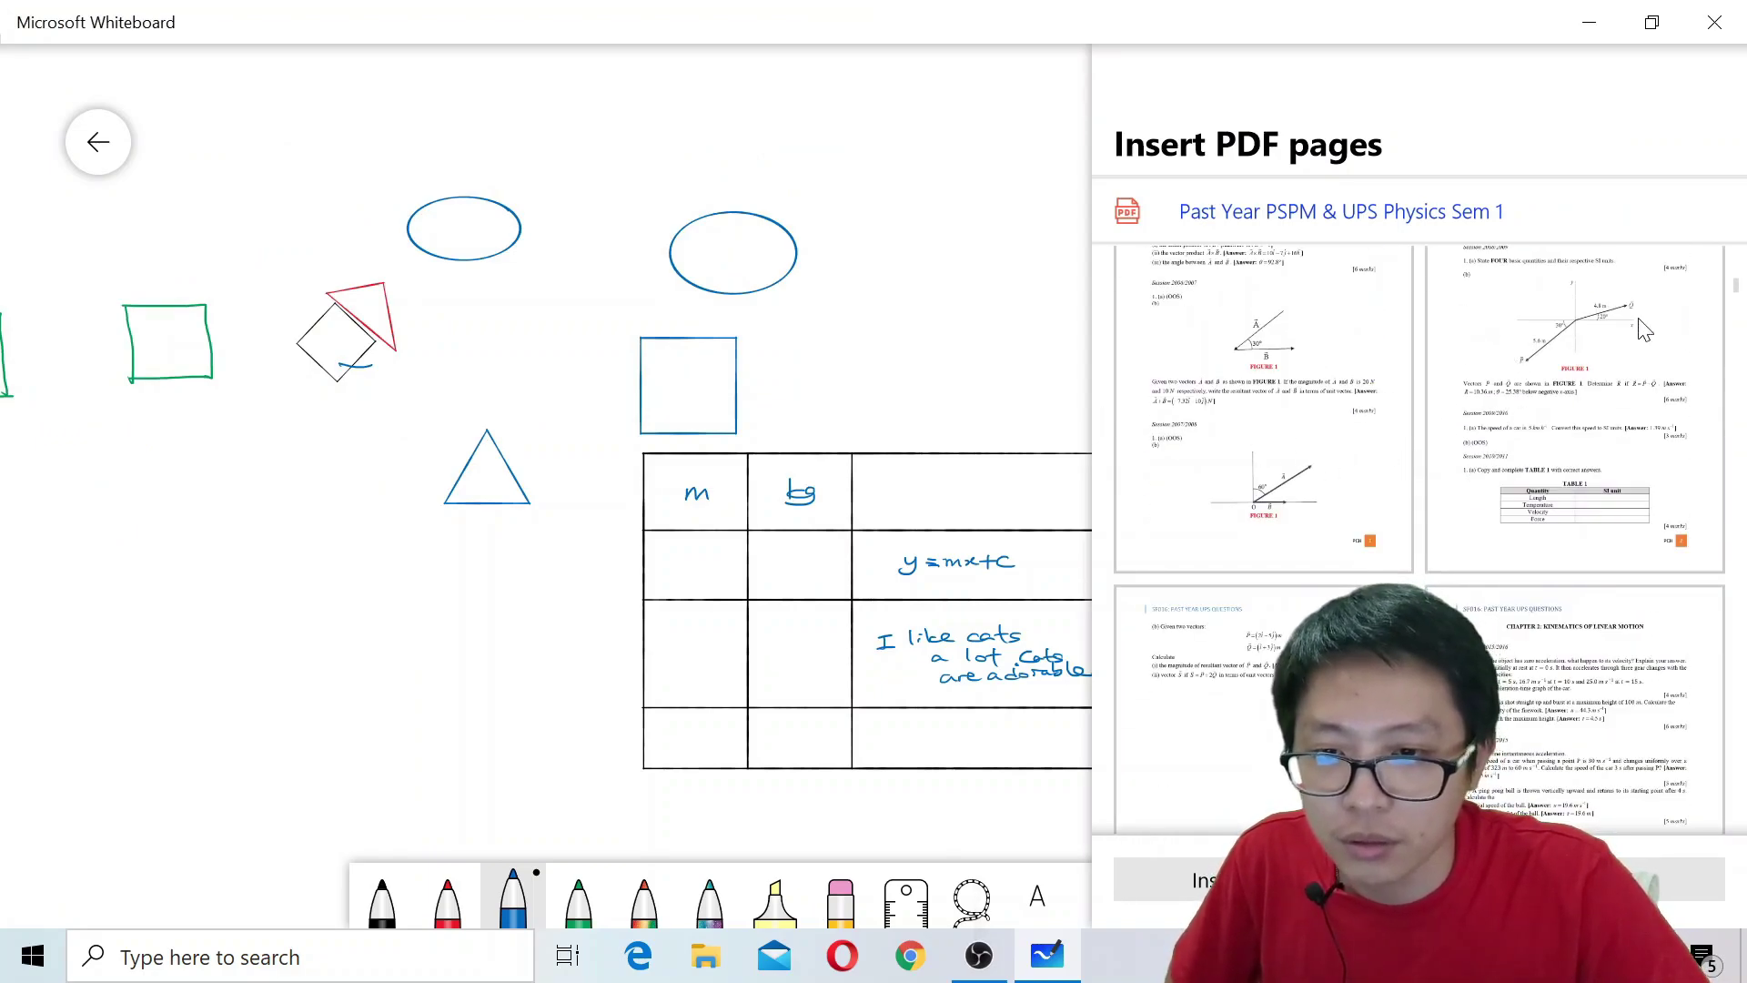
{"action": "left_click", "coordinate": [1577, 364]}
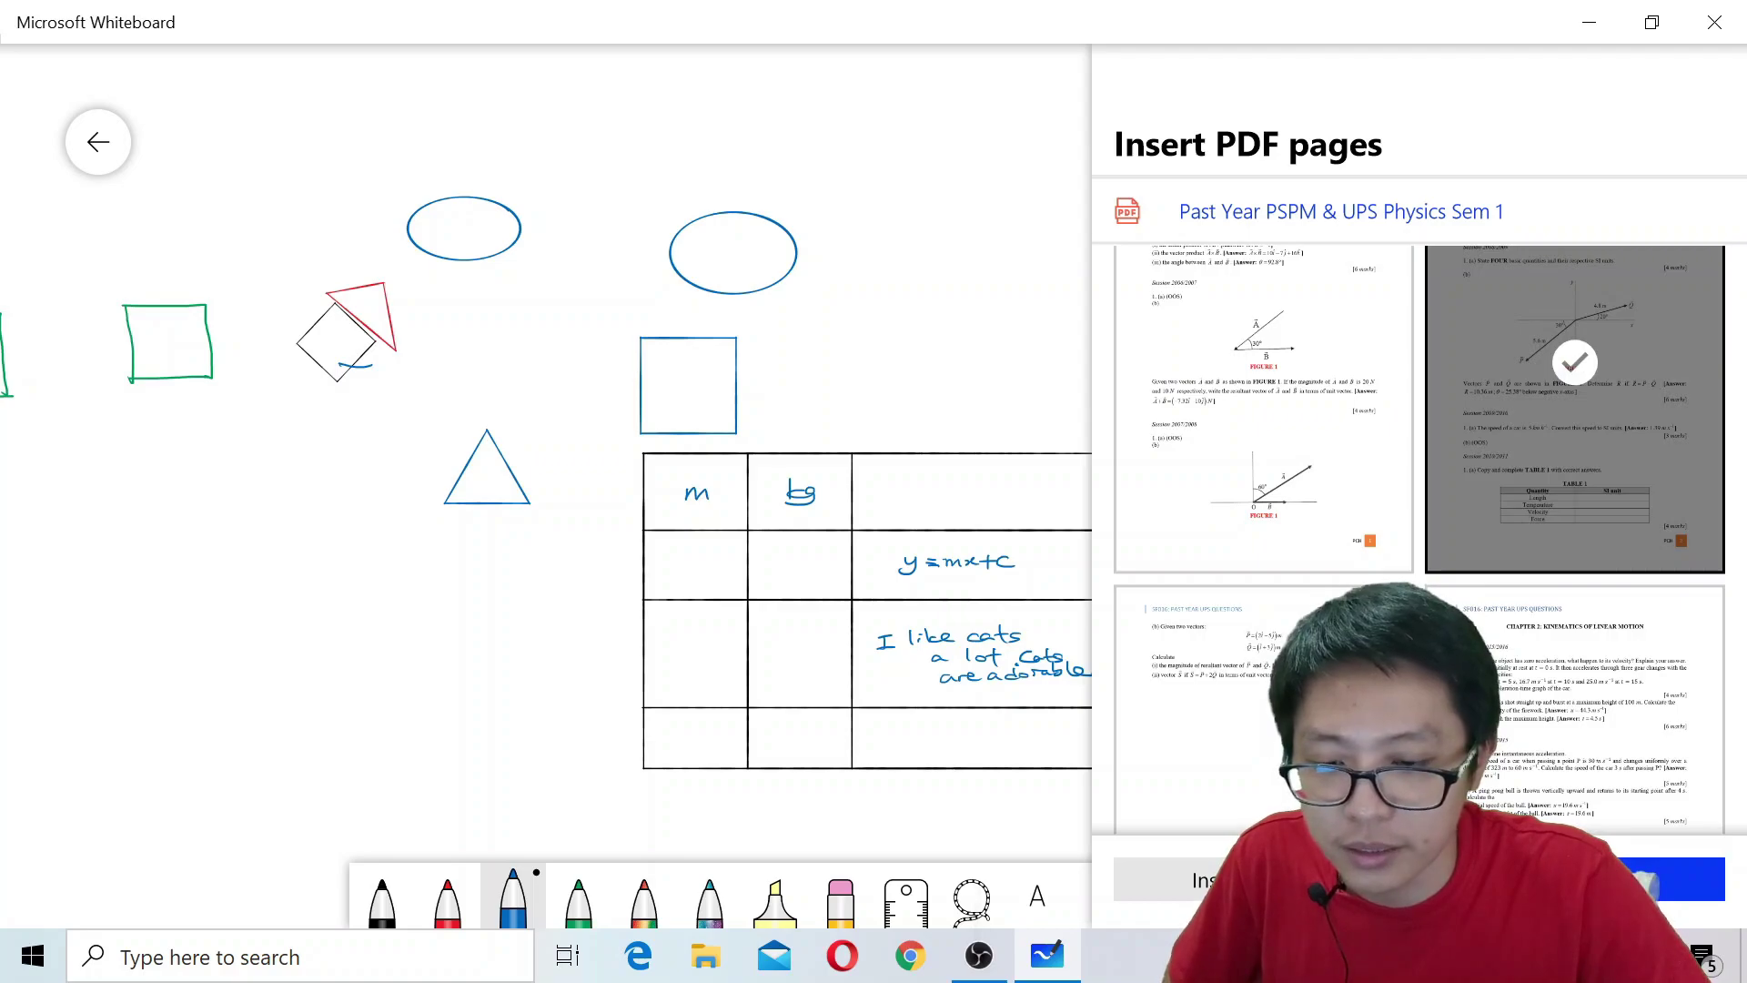
{"action": "left_click", "coordinate": [1642, 880]}
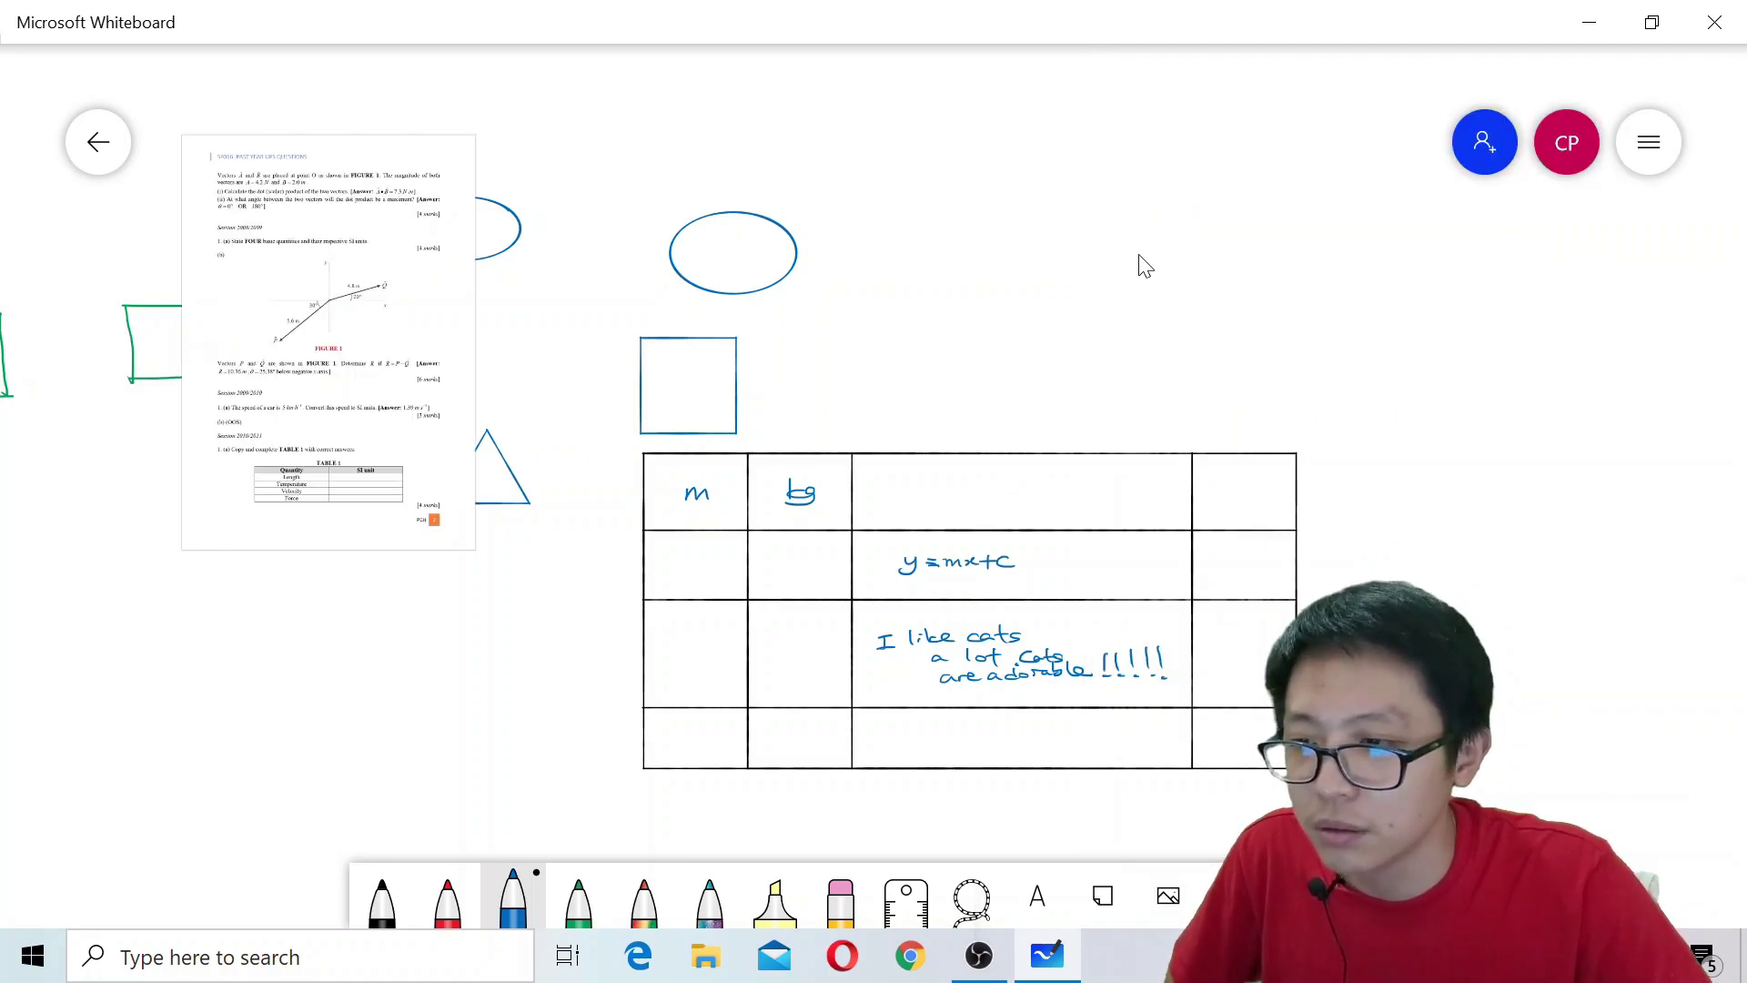
- Drag the exam page down-left into open space and zoom in and out to inspect it
{"action": "left_click_drag", "start_coordinate": [1123, 266], "coordinate": [1329, 151]}
{"action": "left_click_drag", "start_coordinate": [668, 193], "coordinate": [334, 572]}
{"action": "left_click_drag", "start_coordinate": [904, 473], "coordinate": [1233, 356]}
{"action": "left_click", "coordinate": [600, 428]}
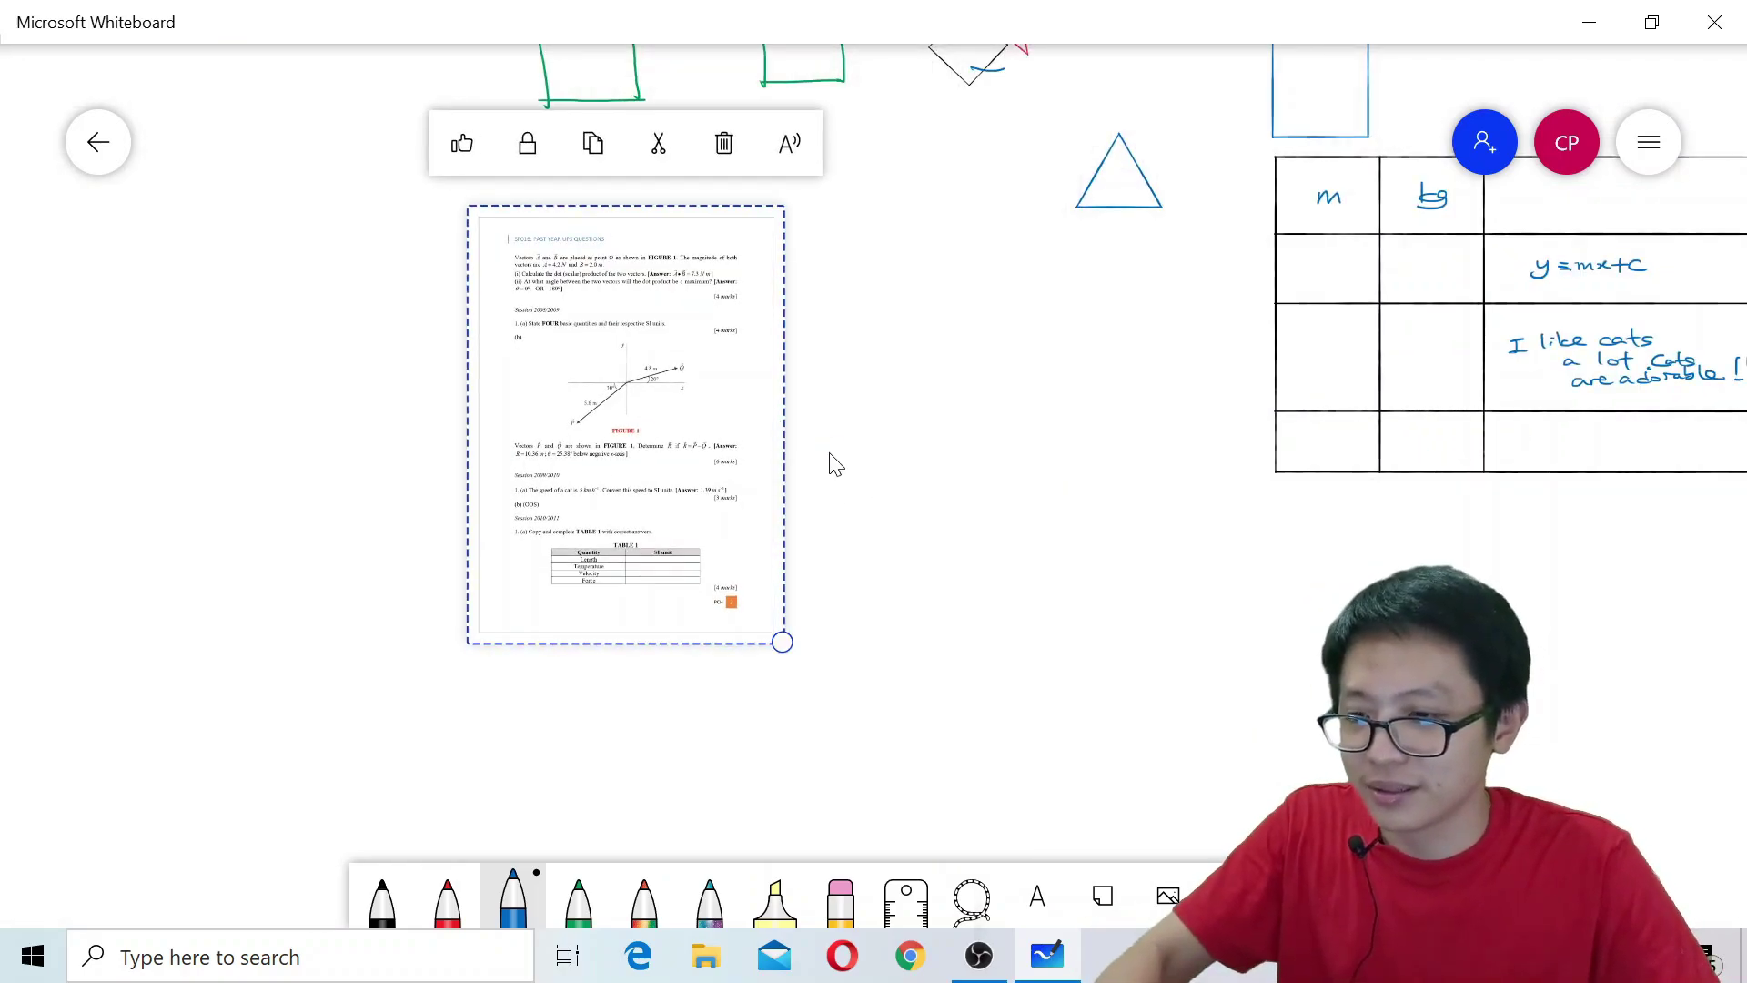
{"action": "scroll", "coordinate": [828, 456], "scroll_direction": "up", "scroll_amount": 5}
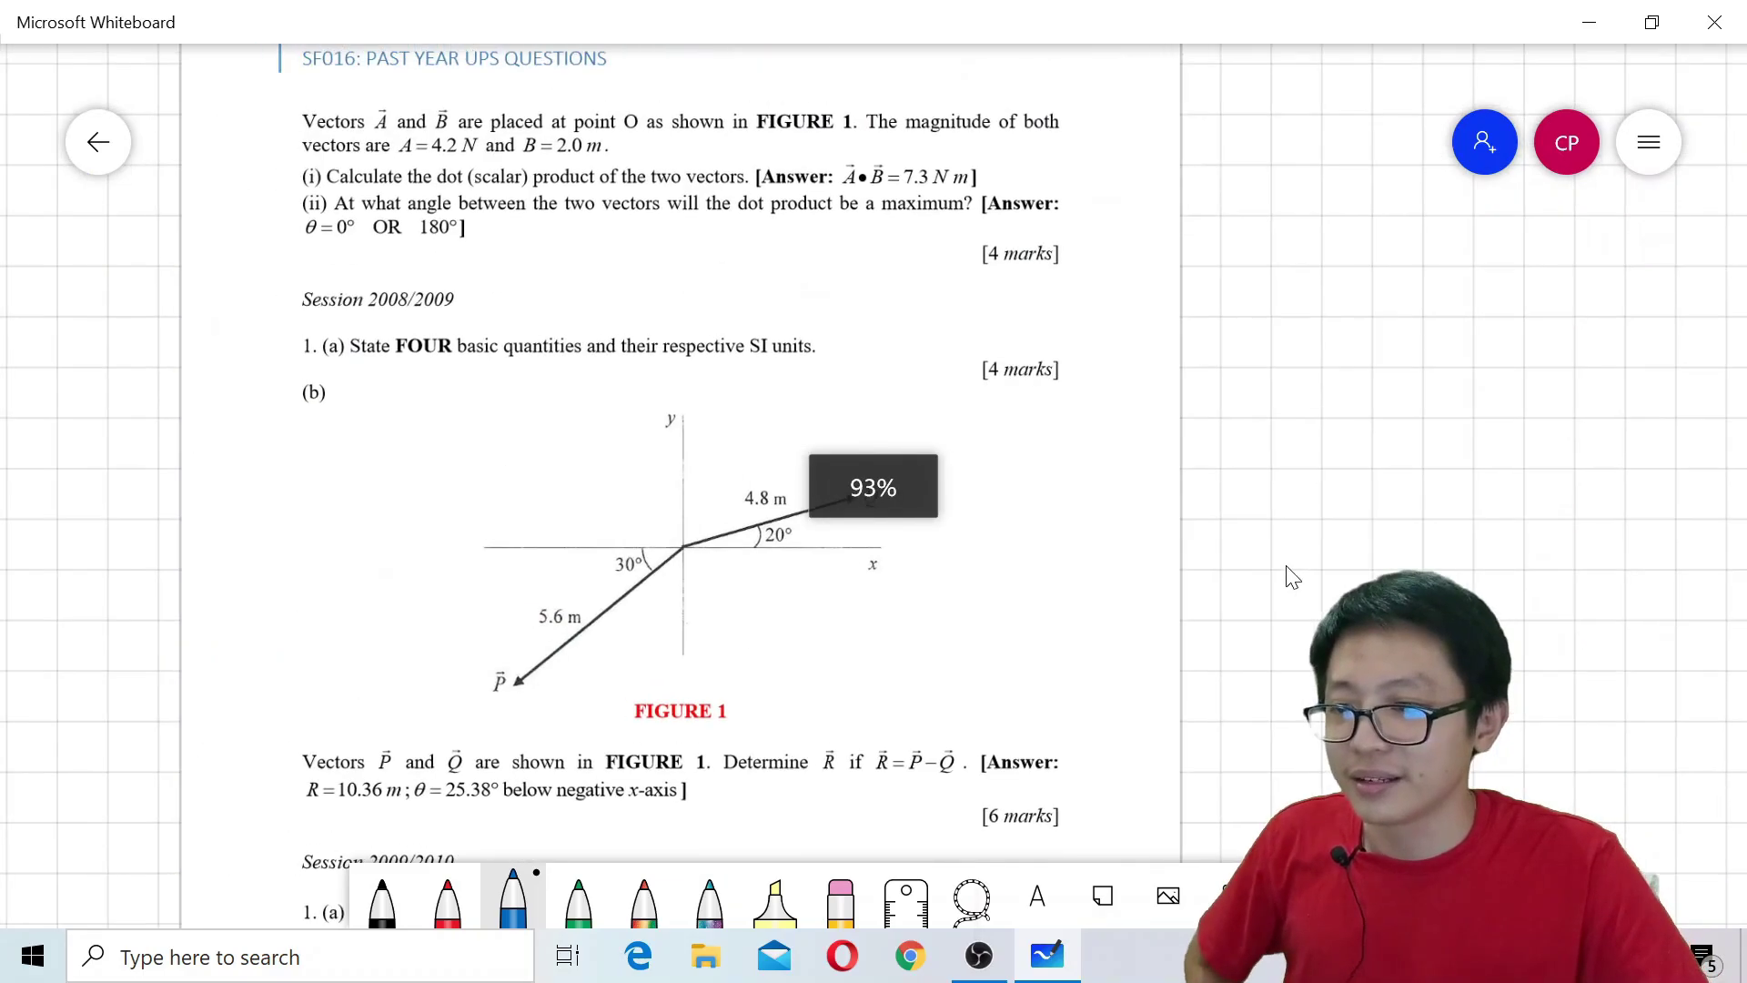
{"action": "left_click_drag", "start_coordinate": [1369, 371], "coordinate": [1309, 248]}
{"action": "scroll", "coordinate": [1180, 531], "scroll_direction": "down", "scroll_amount": 3}
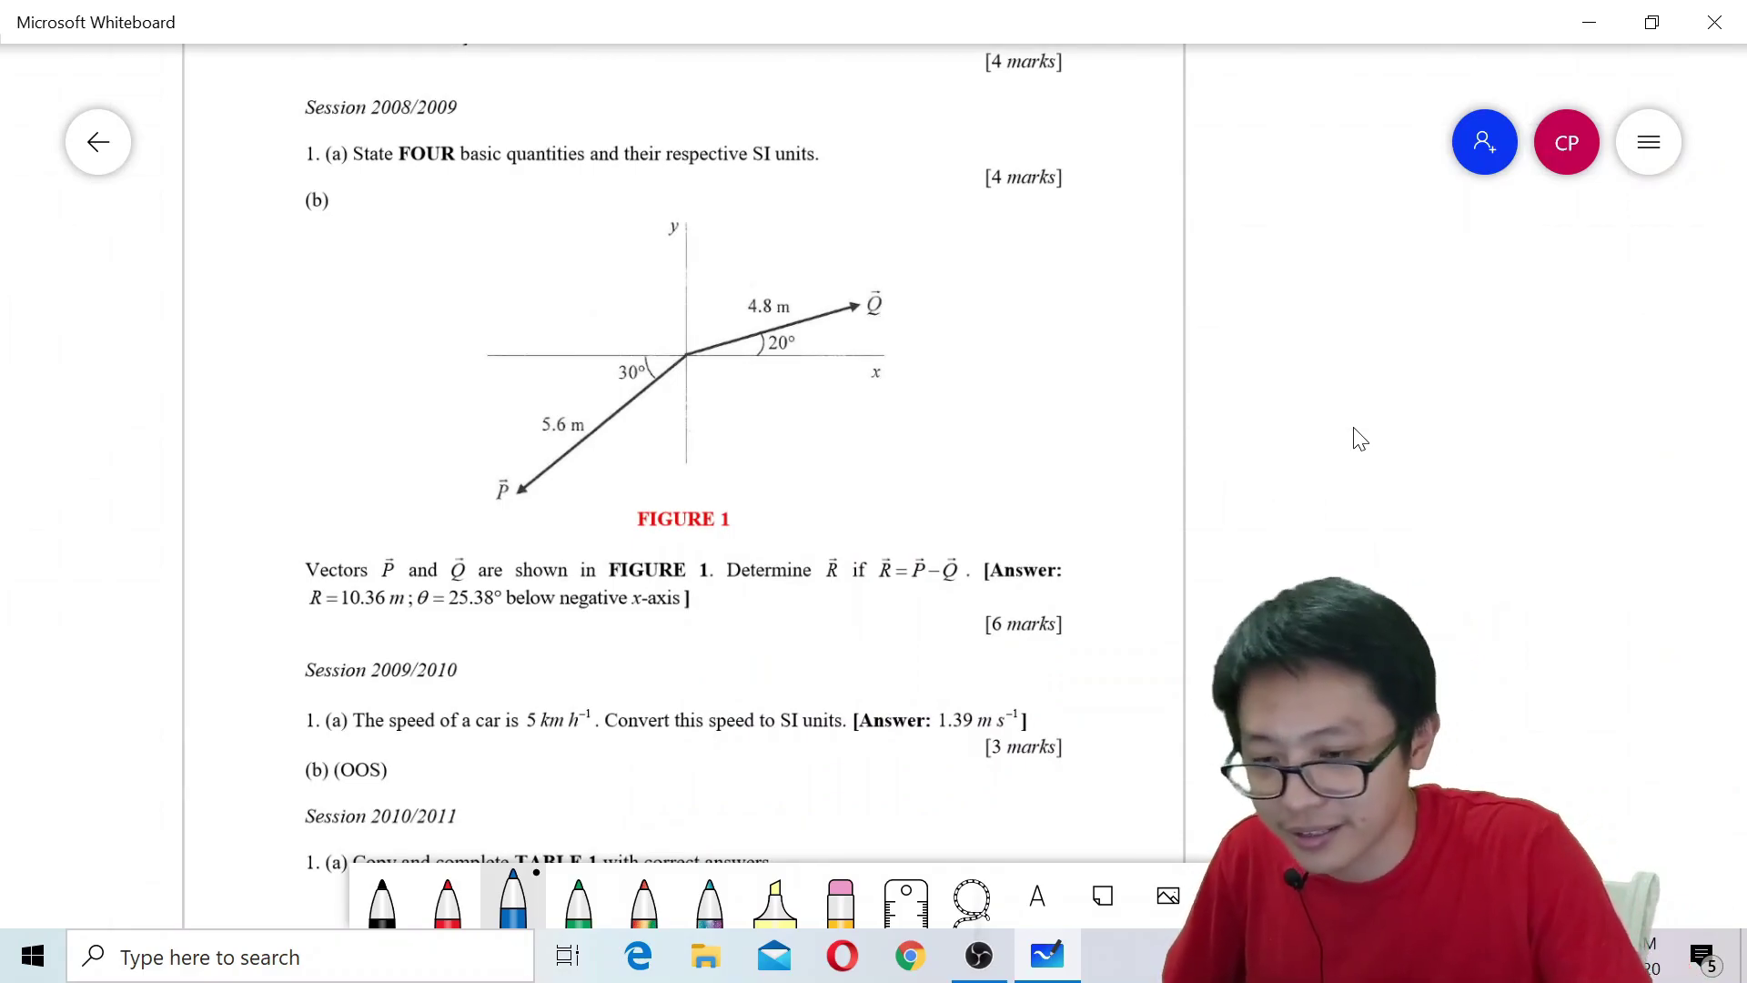
{"action": "scroll", "coordinate": [1383, 393], "scroll_direction": "up", "scroll_amount": 4}
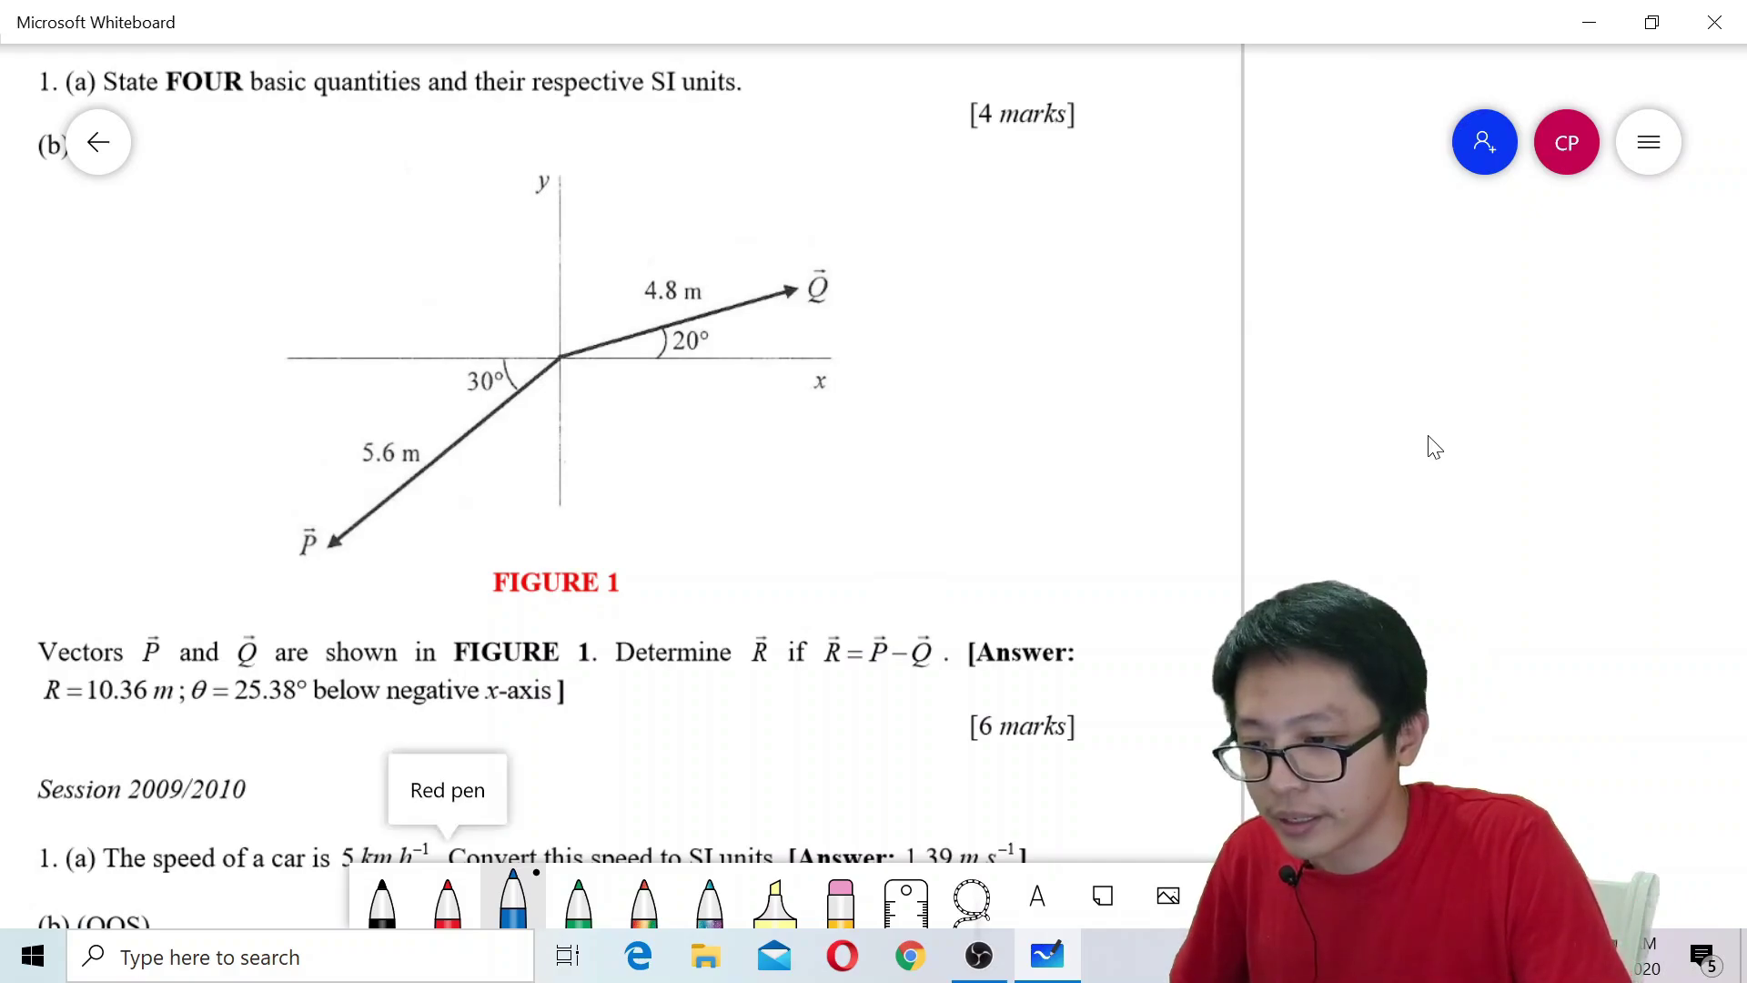
{"action": "scroll", "coordinate": [1438, 393], "scroll_direction": "down", "scroll_amount": 8}
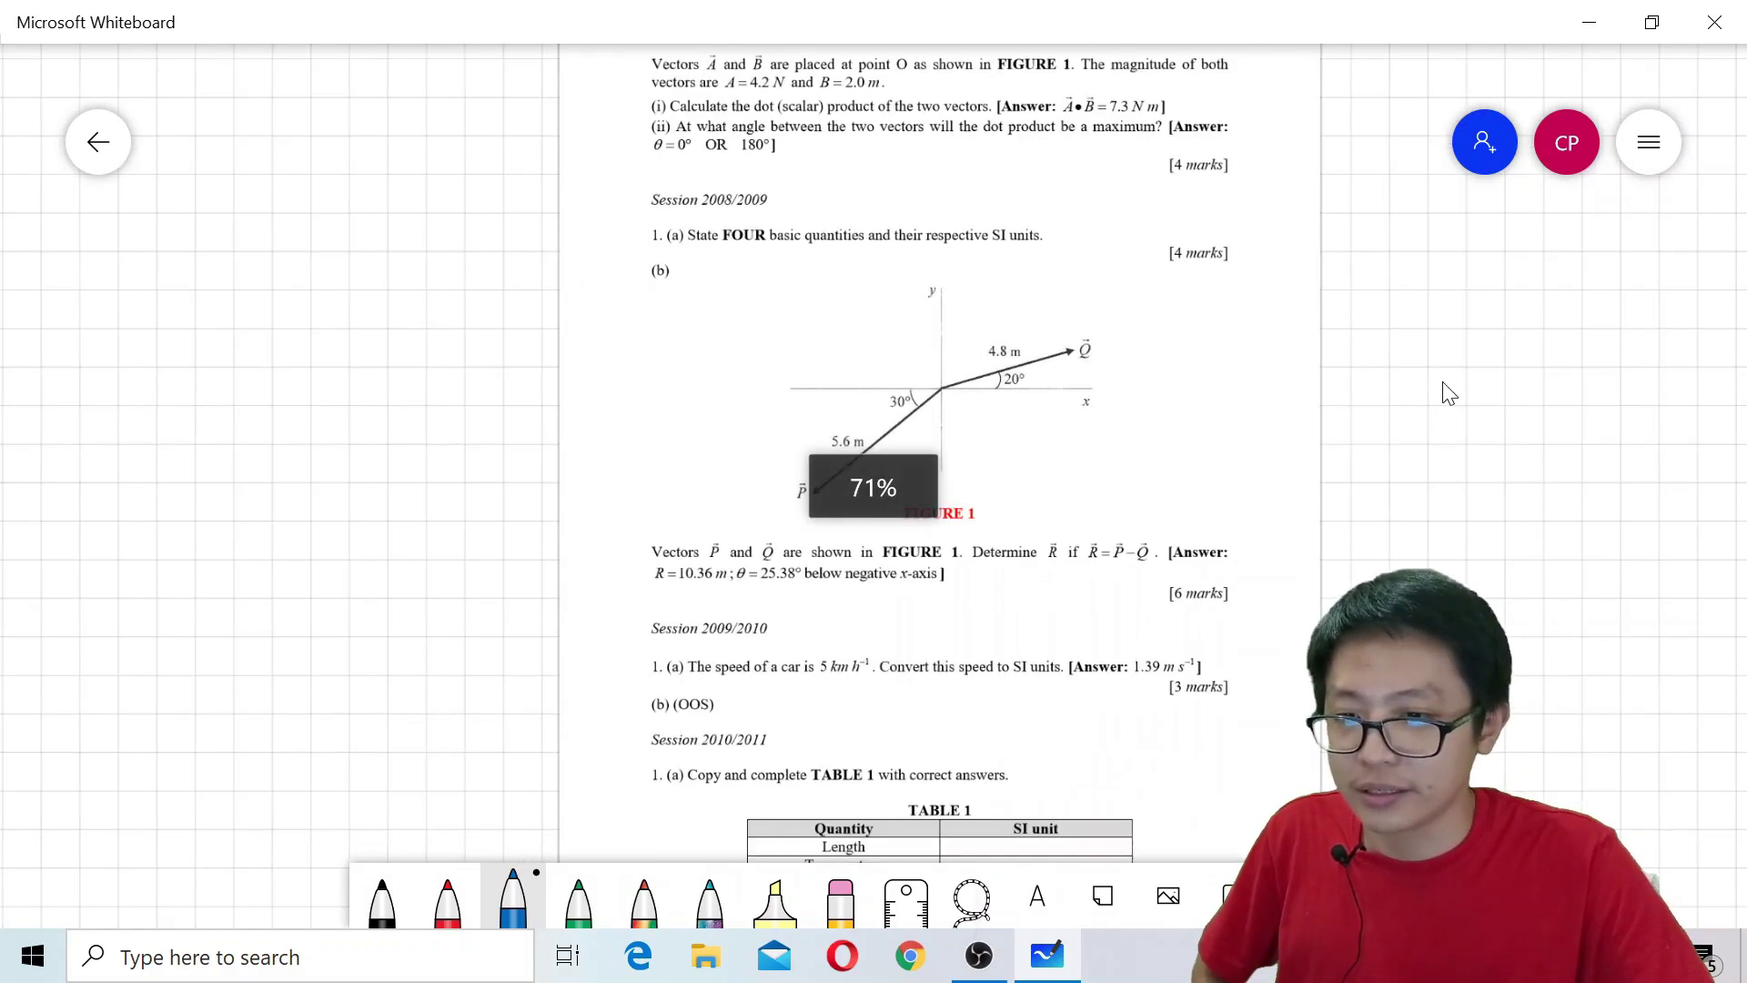
{"action": "scroll", "coordinate": [1406, 521], "scroll_direction": "up", "scroll_amount": 3}
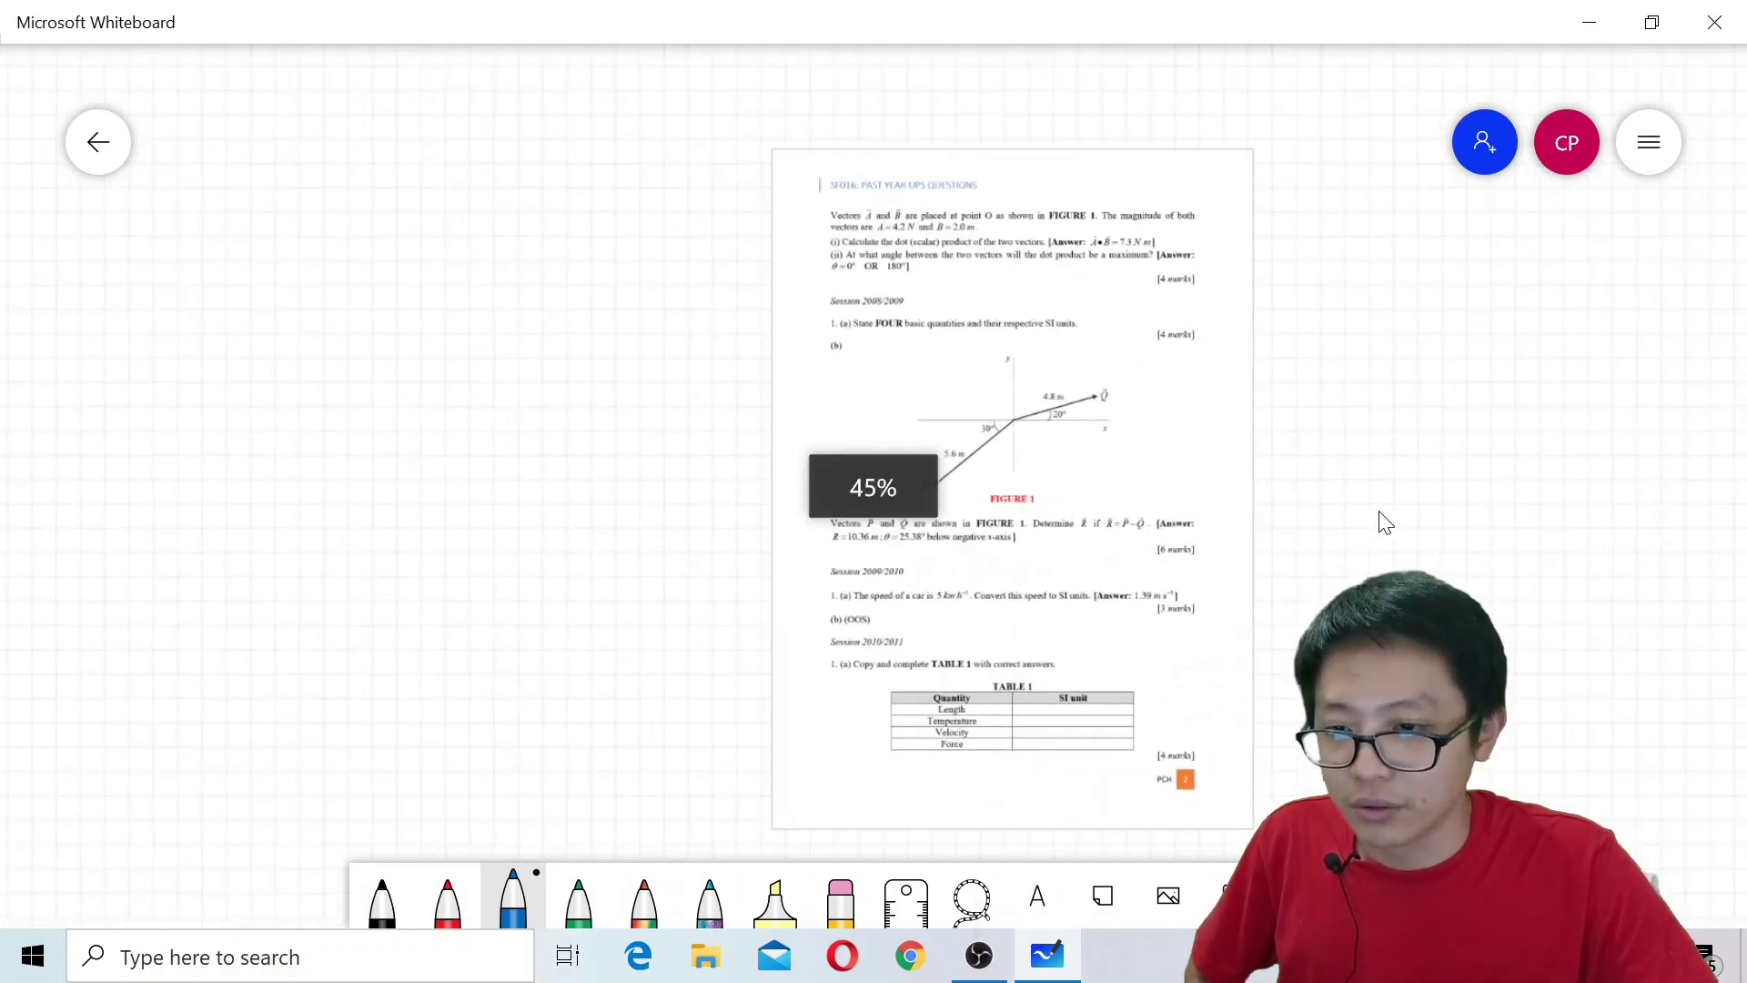
- Zoom in and centre Figure 1 of the exam page in view
{"action": "left_click_drag", "start_coordinate": [1127, 423], "coordinate": [993, 460]}
{"action": "right_click", "coordinate": [993, 460]}
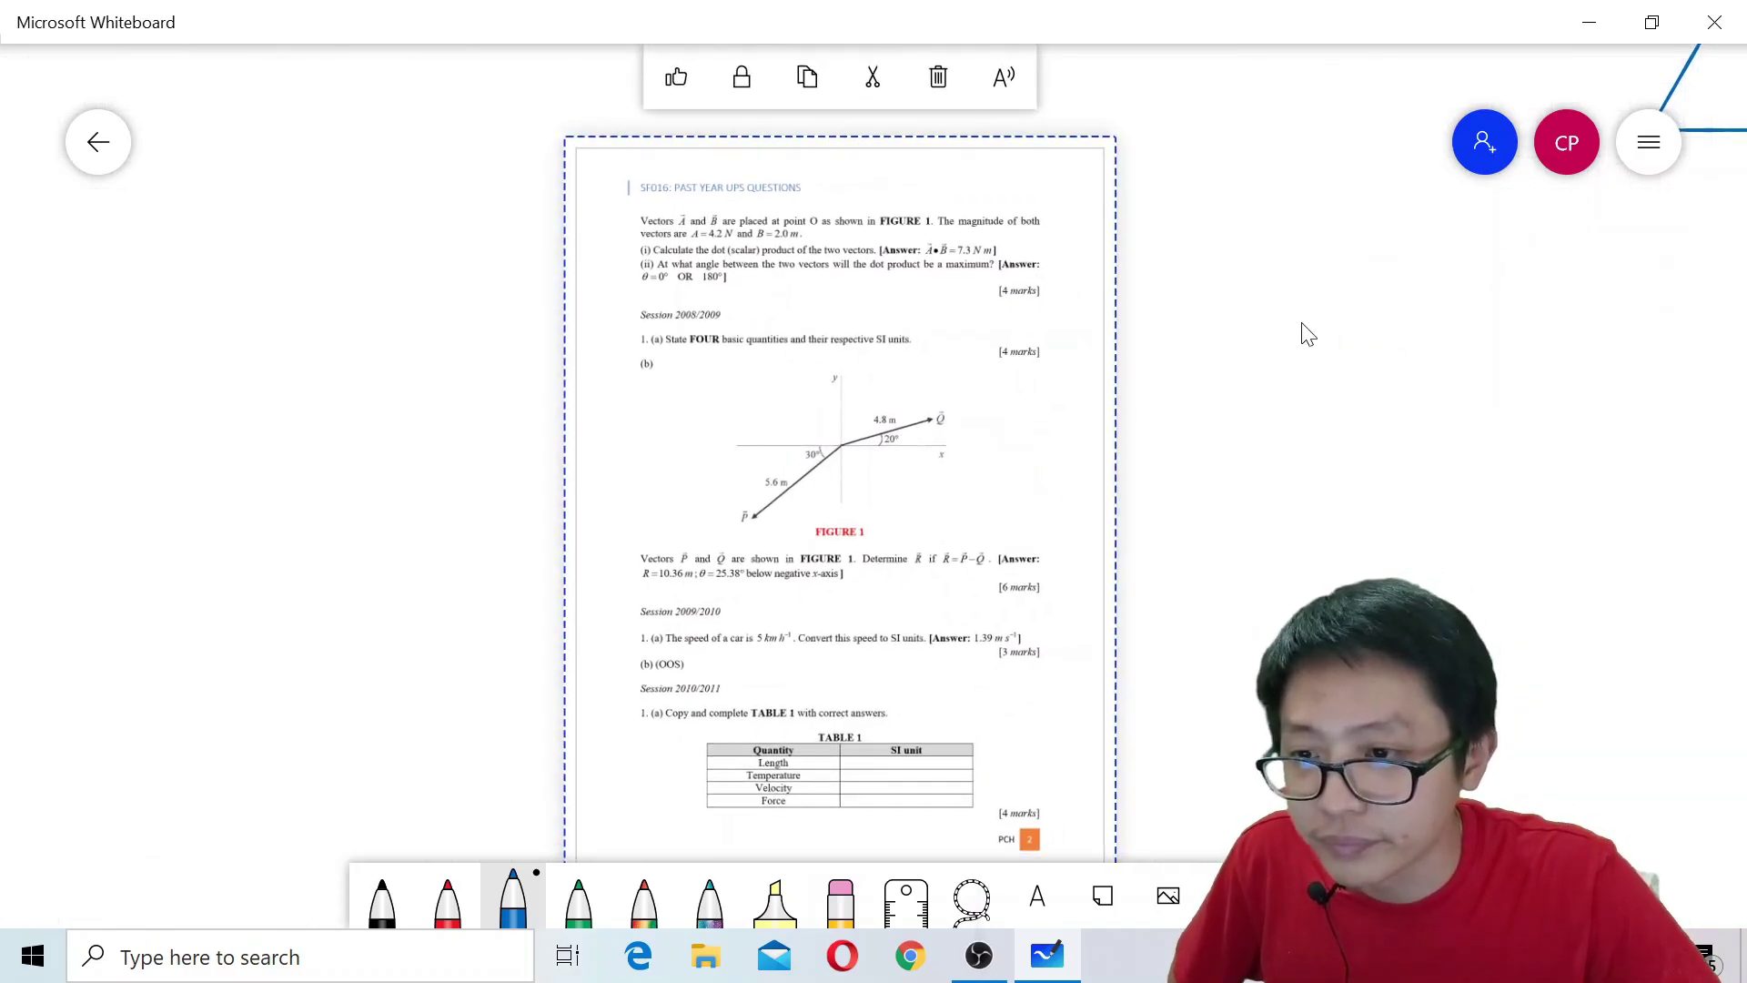
{"action": "left_click_drag", "start_coordinate": [1301, 325], "coordinate": [1185, 349]}
{"action": "left_click", "coordinate": [801, 378]}
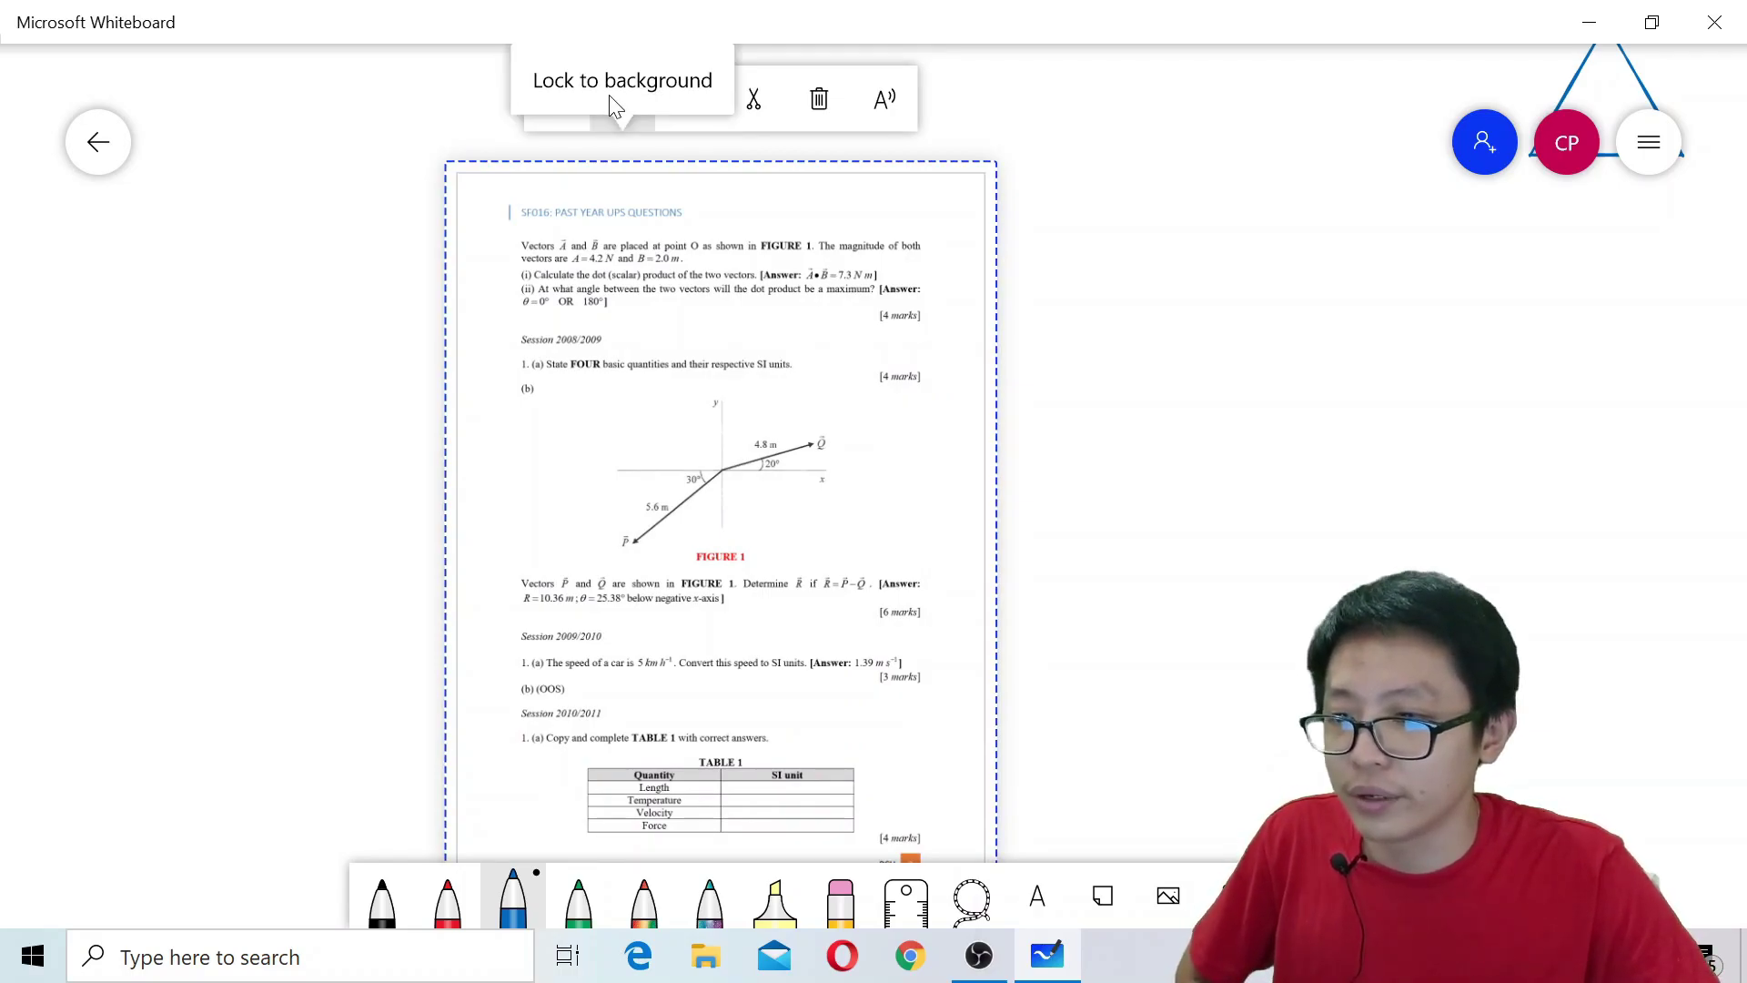
{"action": "scroll", "coordinate": [1095, 260], "scroll_direction": "up", "scroll_amount": 1}
{"action": "left_click_drag", "start_coordinate": [1107, 254], "coordinate": [1136, 490]}
{"action": "left_click", "coordinate": [760, 683]}
{"action": "scroll", "coordinate": [624, 331], "scroll_direction": "down", "scroll_amount": 4}
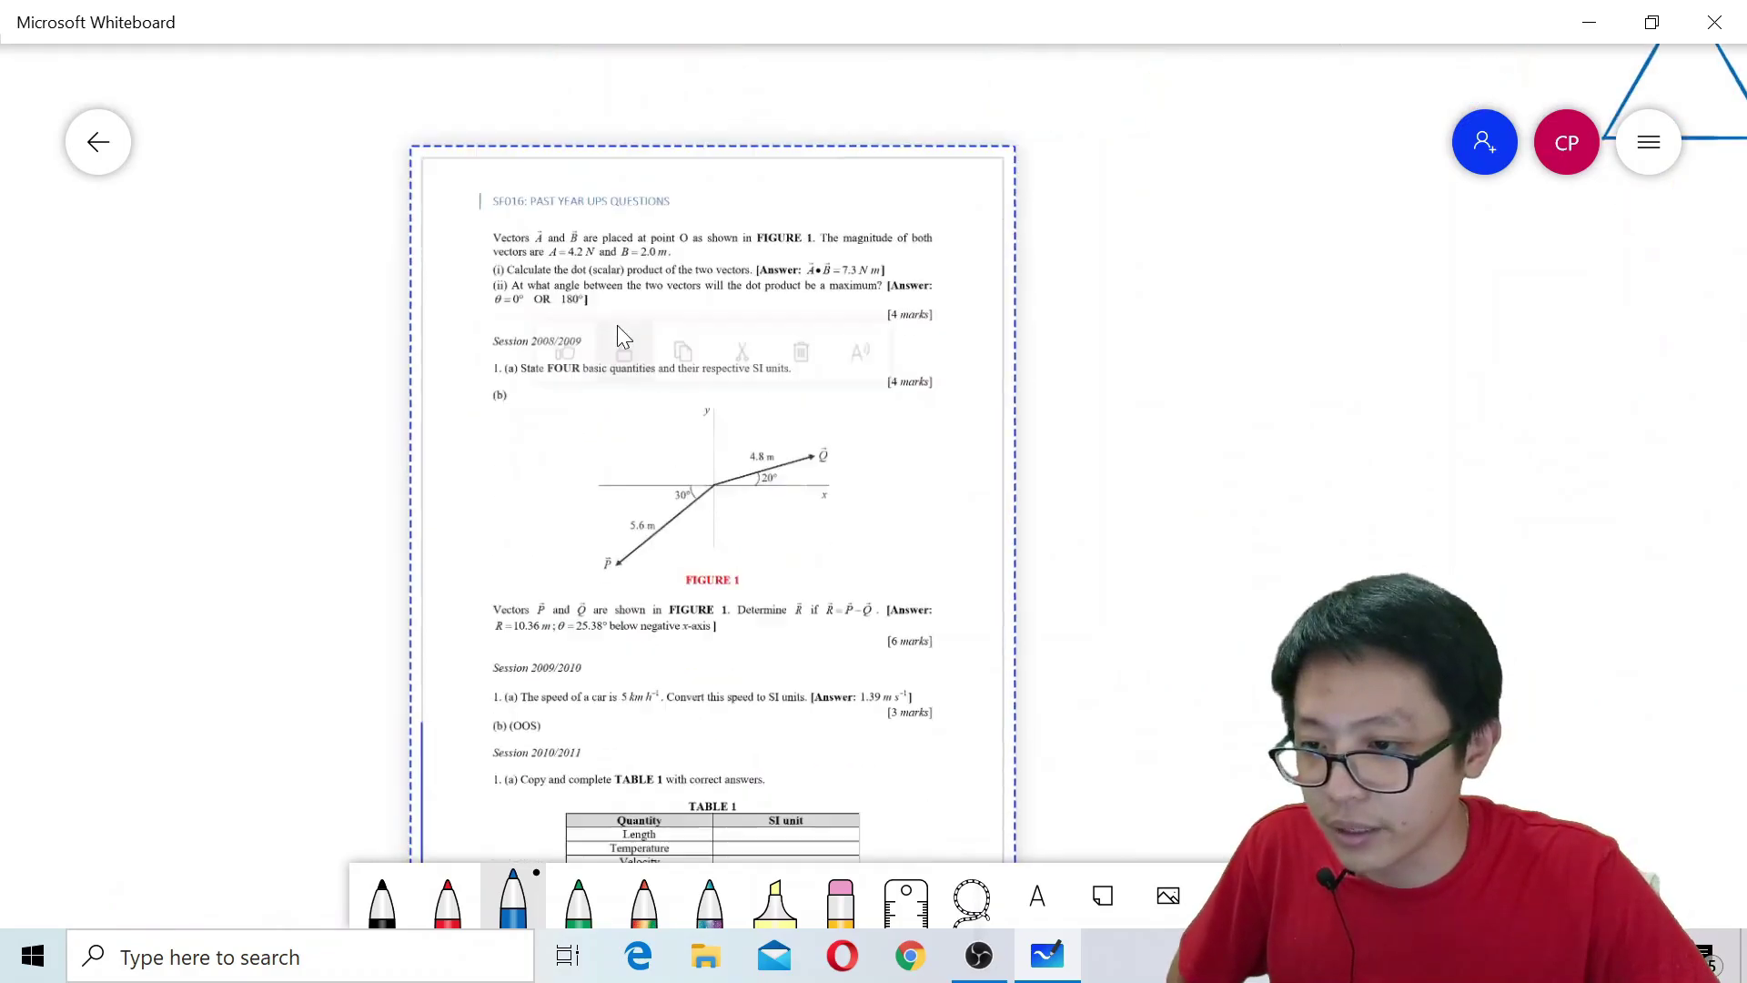
{"action": "left_click", "coordinate": [1215, 370]}
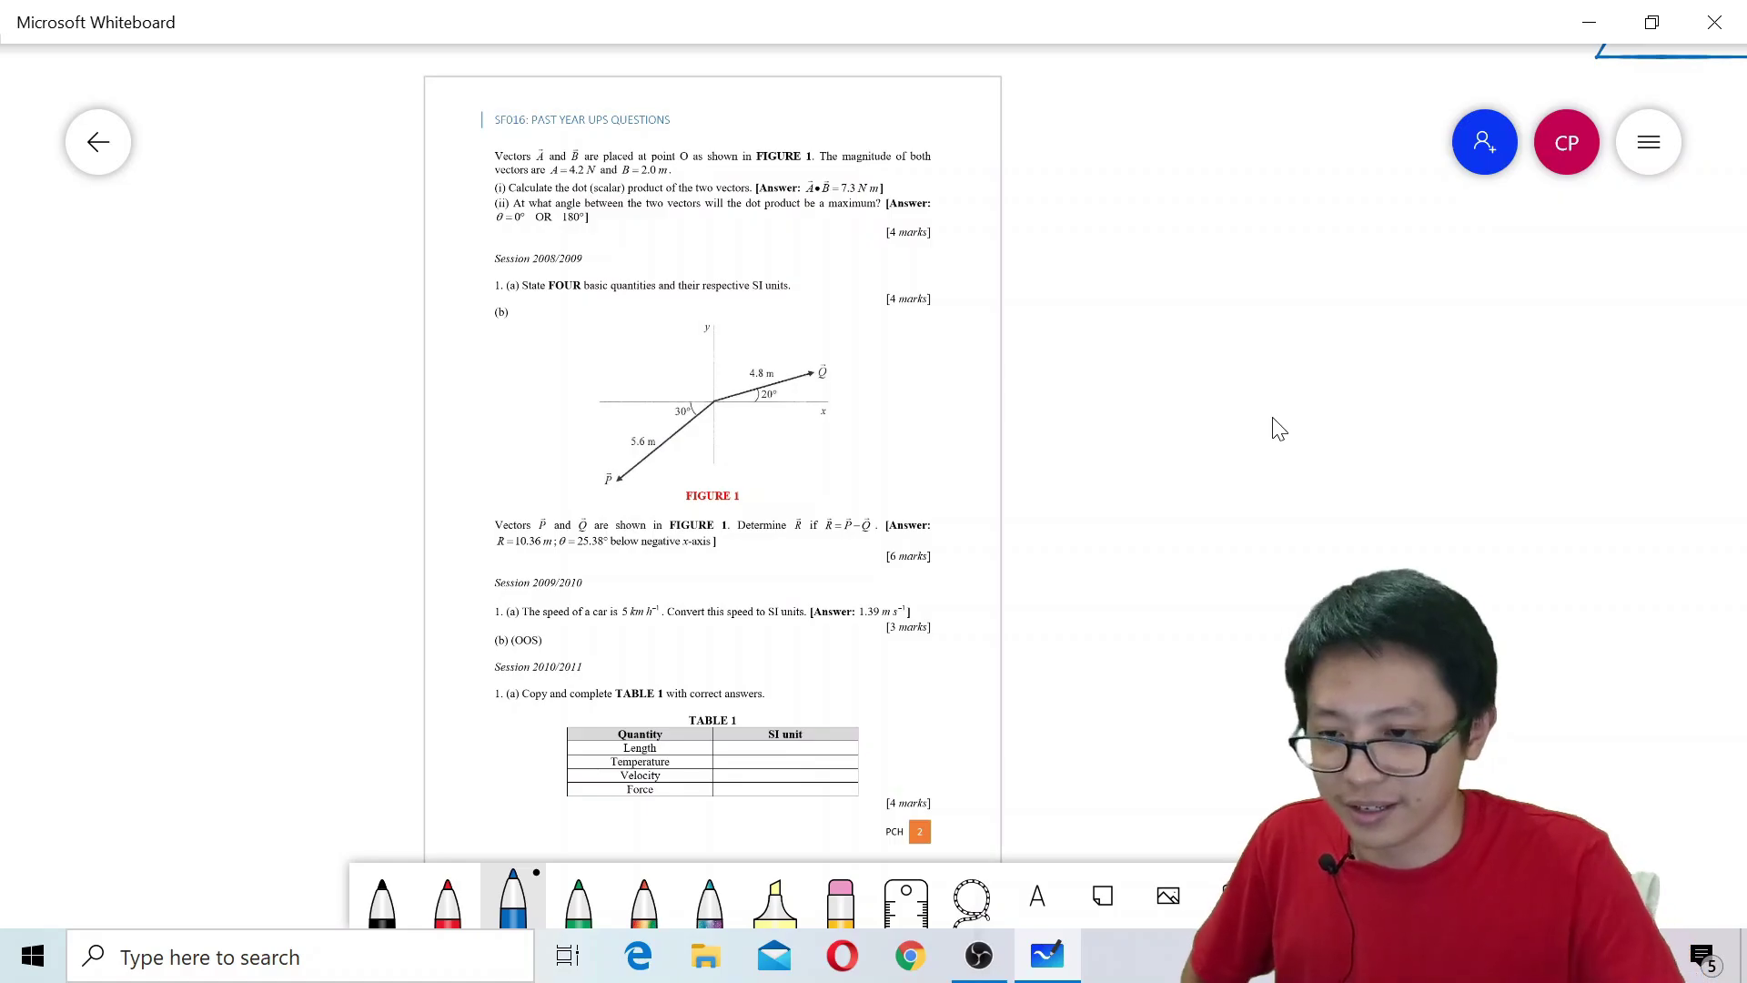
{"action": "scroll", "coordinate": [1183, 408], "scroll_direction": "down", "scroll_amount": 1}
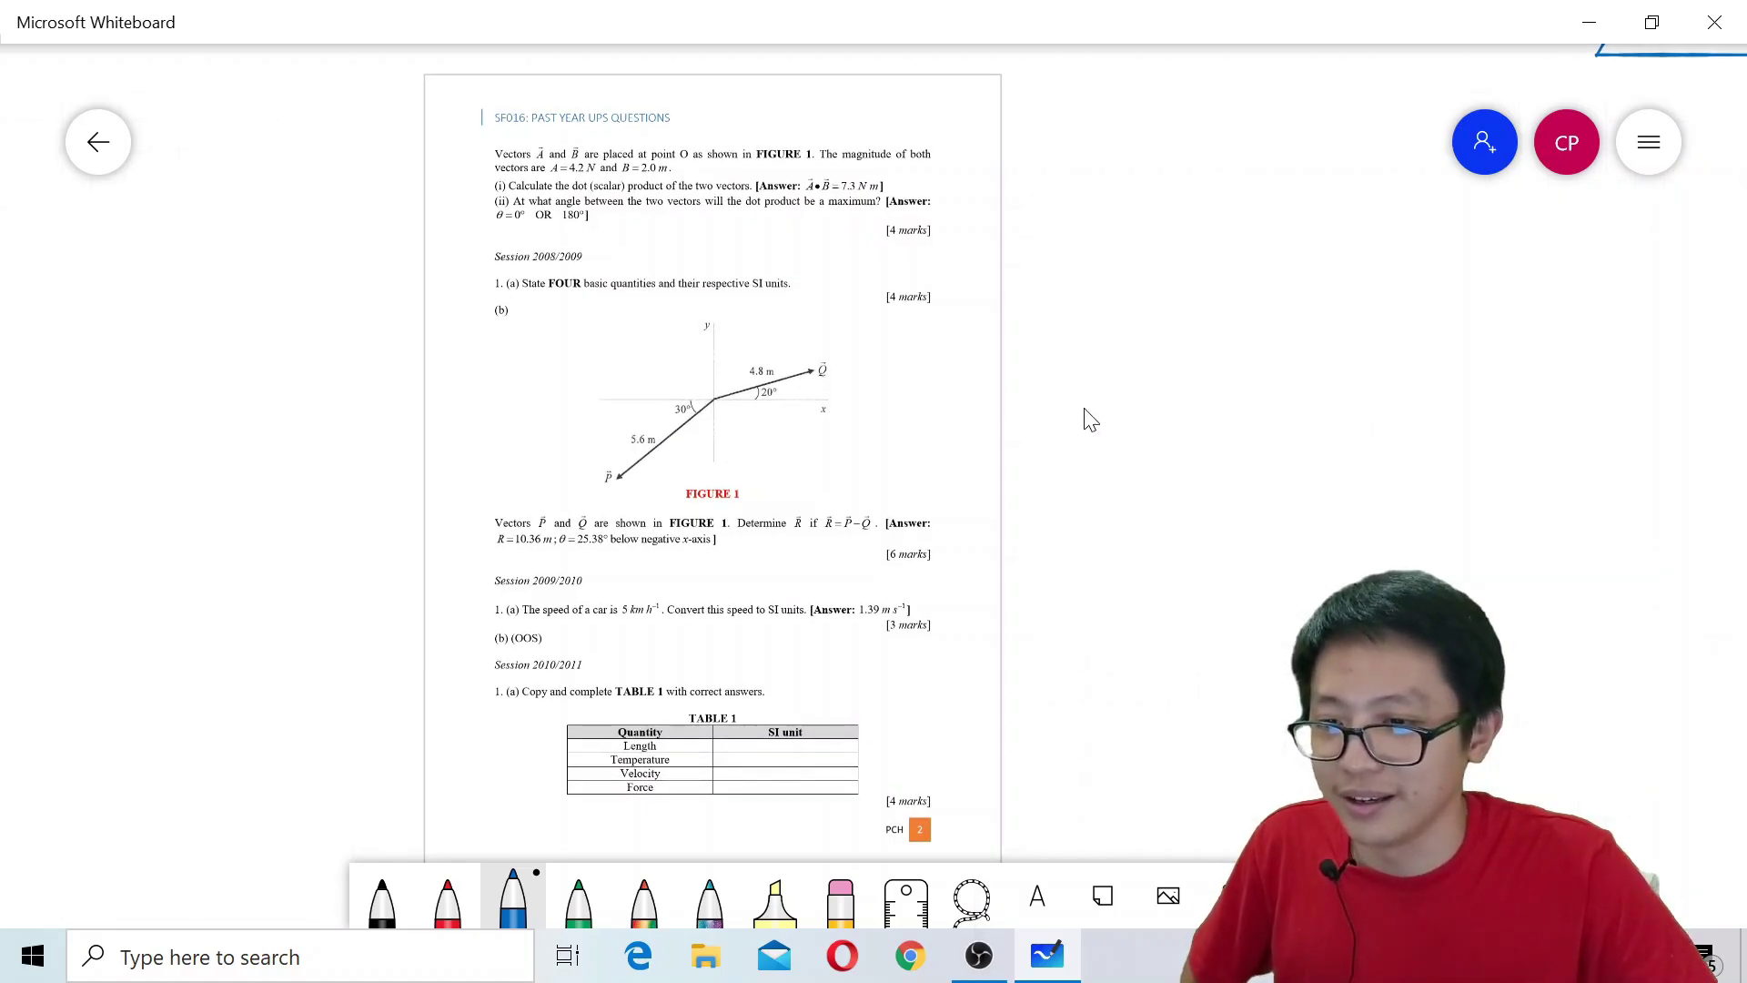
{"action": "scroll", "coordinate": [1091, 409], "scroll_direction": "up", "scroll_amount": 6}
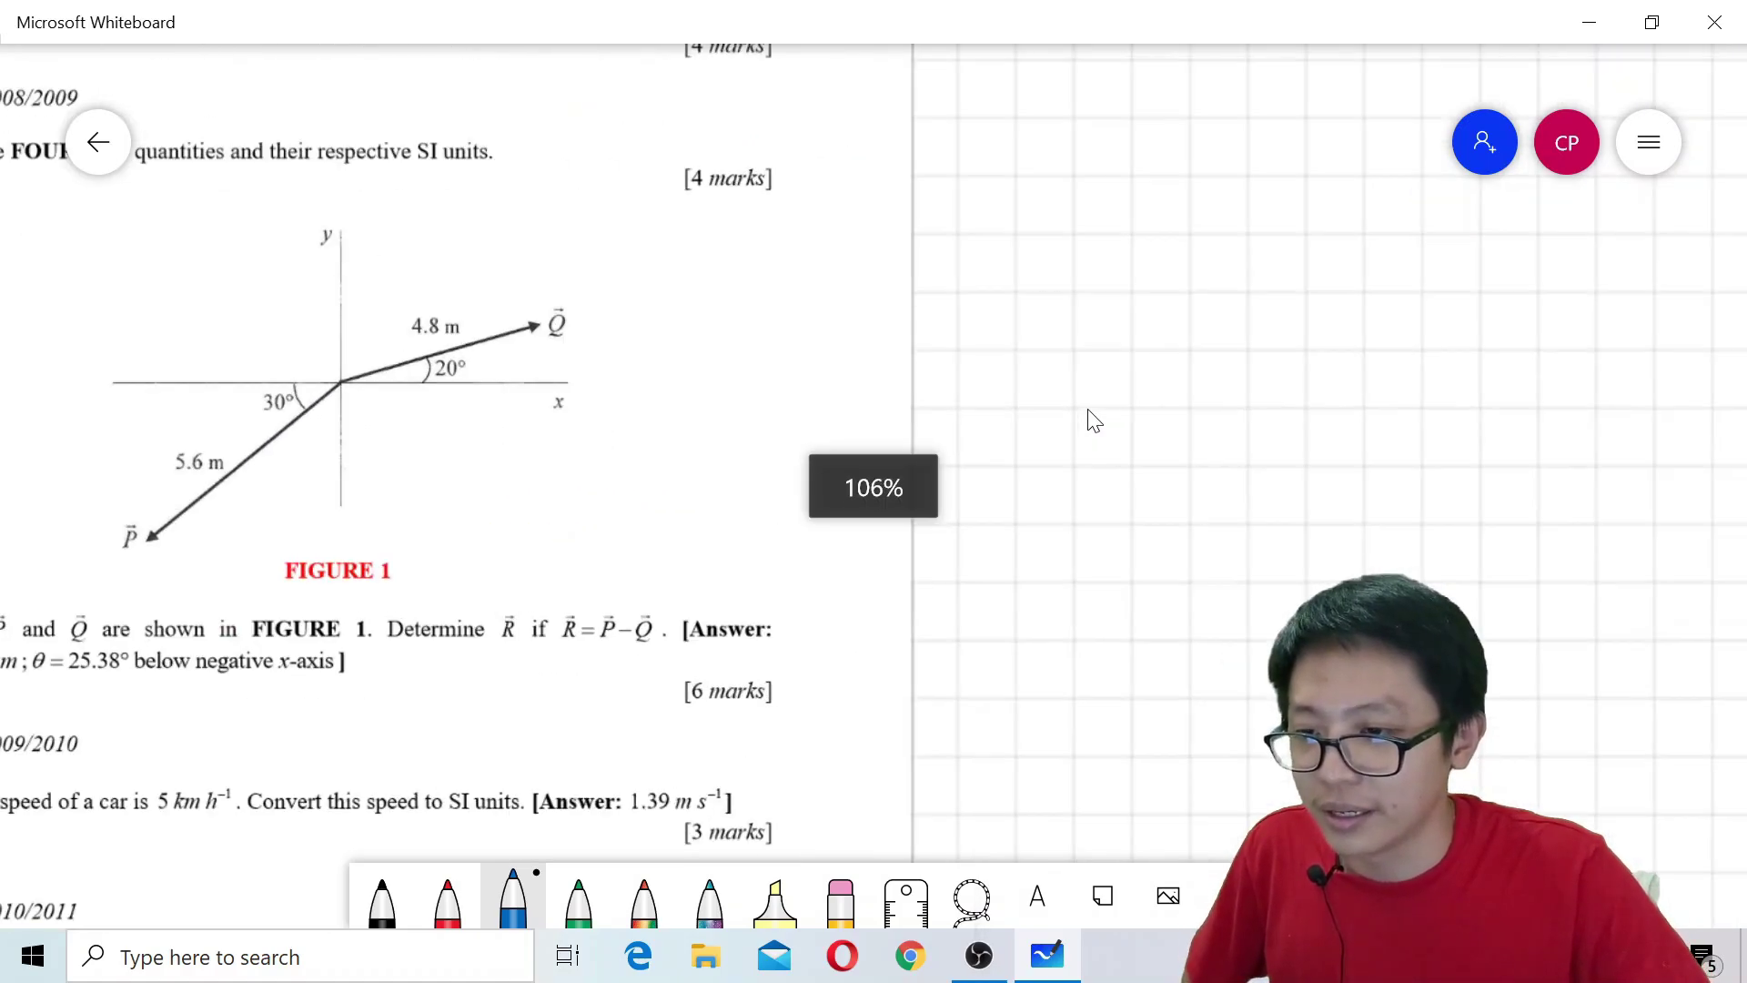
{"action": "left_click_drag", "start_coordinate": [953, 348], "coordinate": [1353, 353]}
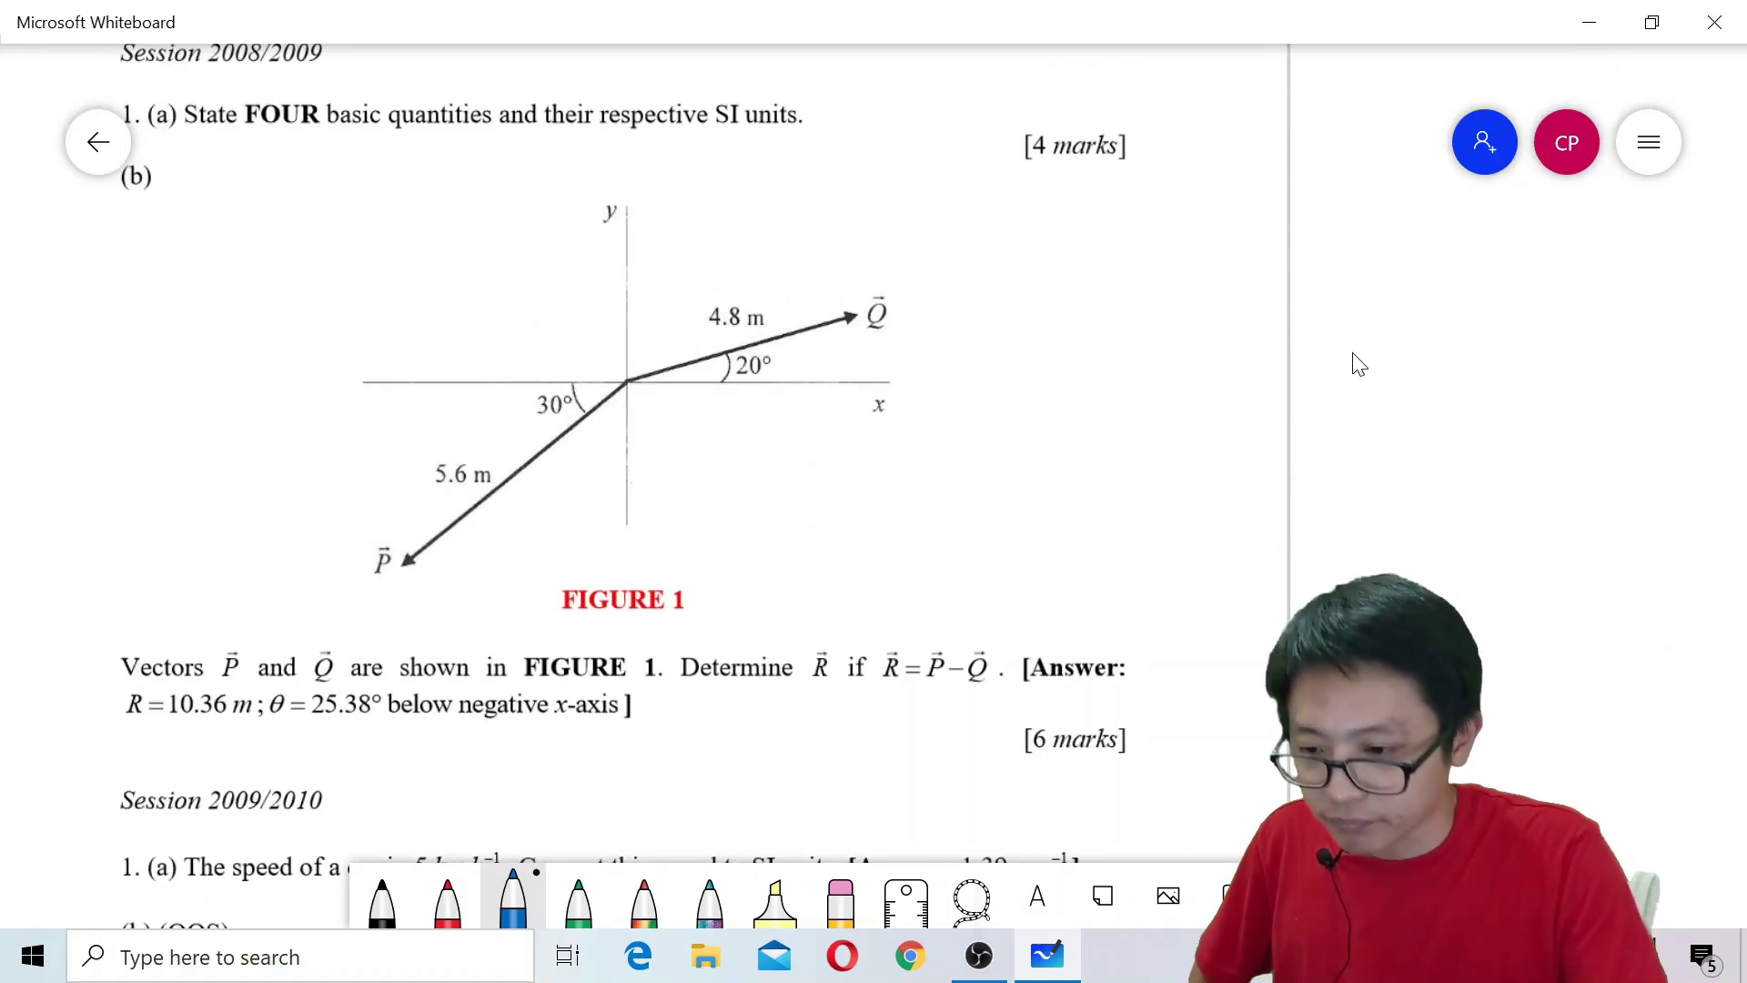
- Draw a red arrow along Figure 1's x-axis labelled 4.8 cos 20
{"action": "left_click", "coordinate": [448, 900]}
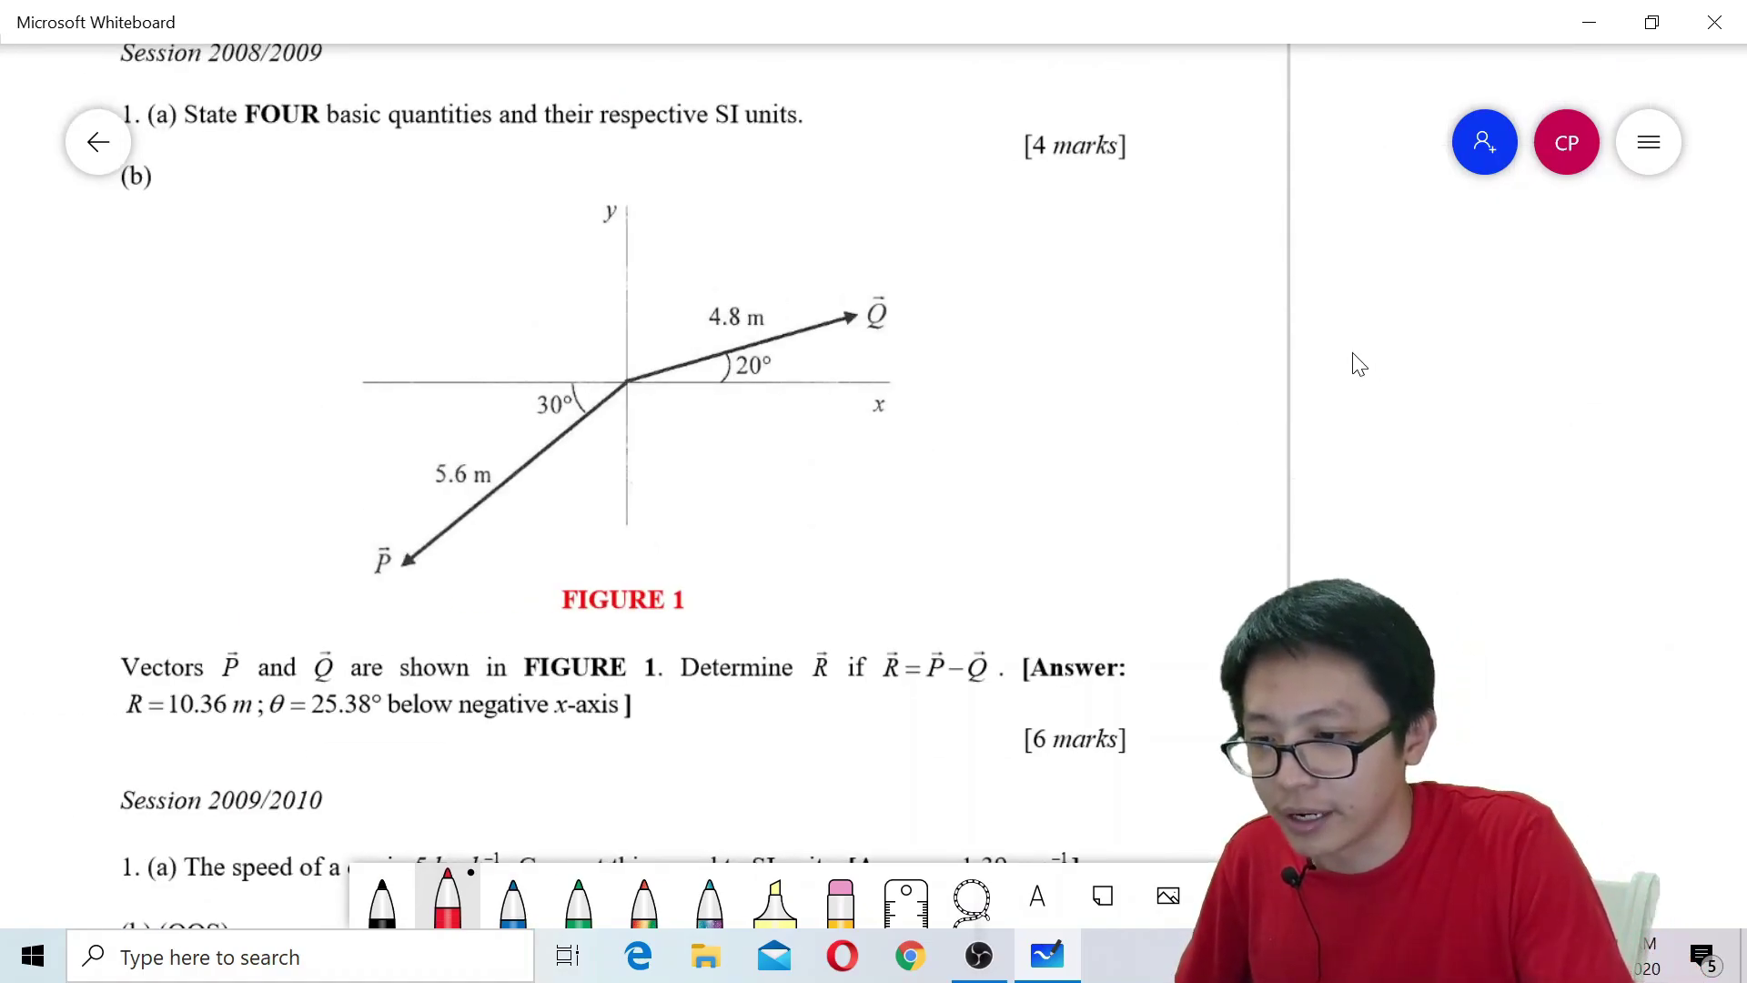
{"action": "left_click_drag", "start_coordinate": [635, 382], "coordinate": [887, 380]}
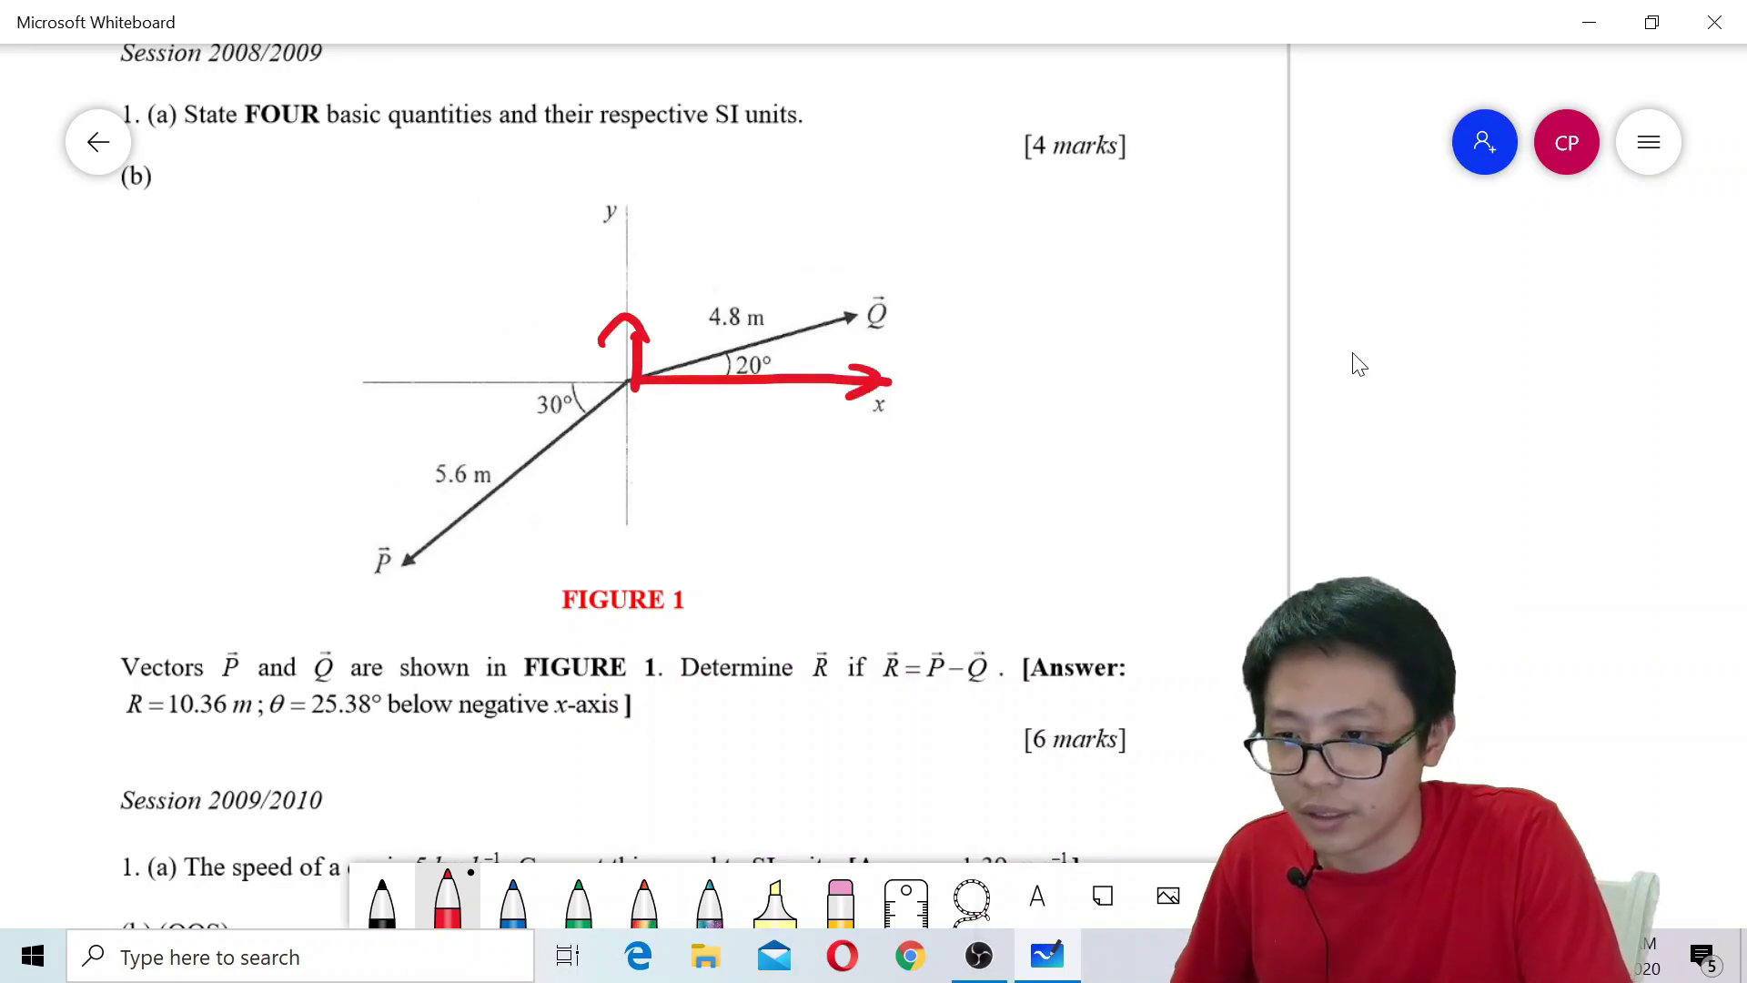
{"action": "left_click_drag", "start_coordinate": [811, 396], "coordinate": [903, 418]}
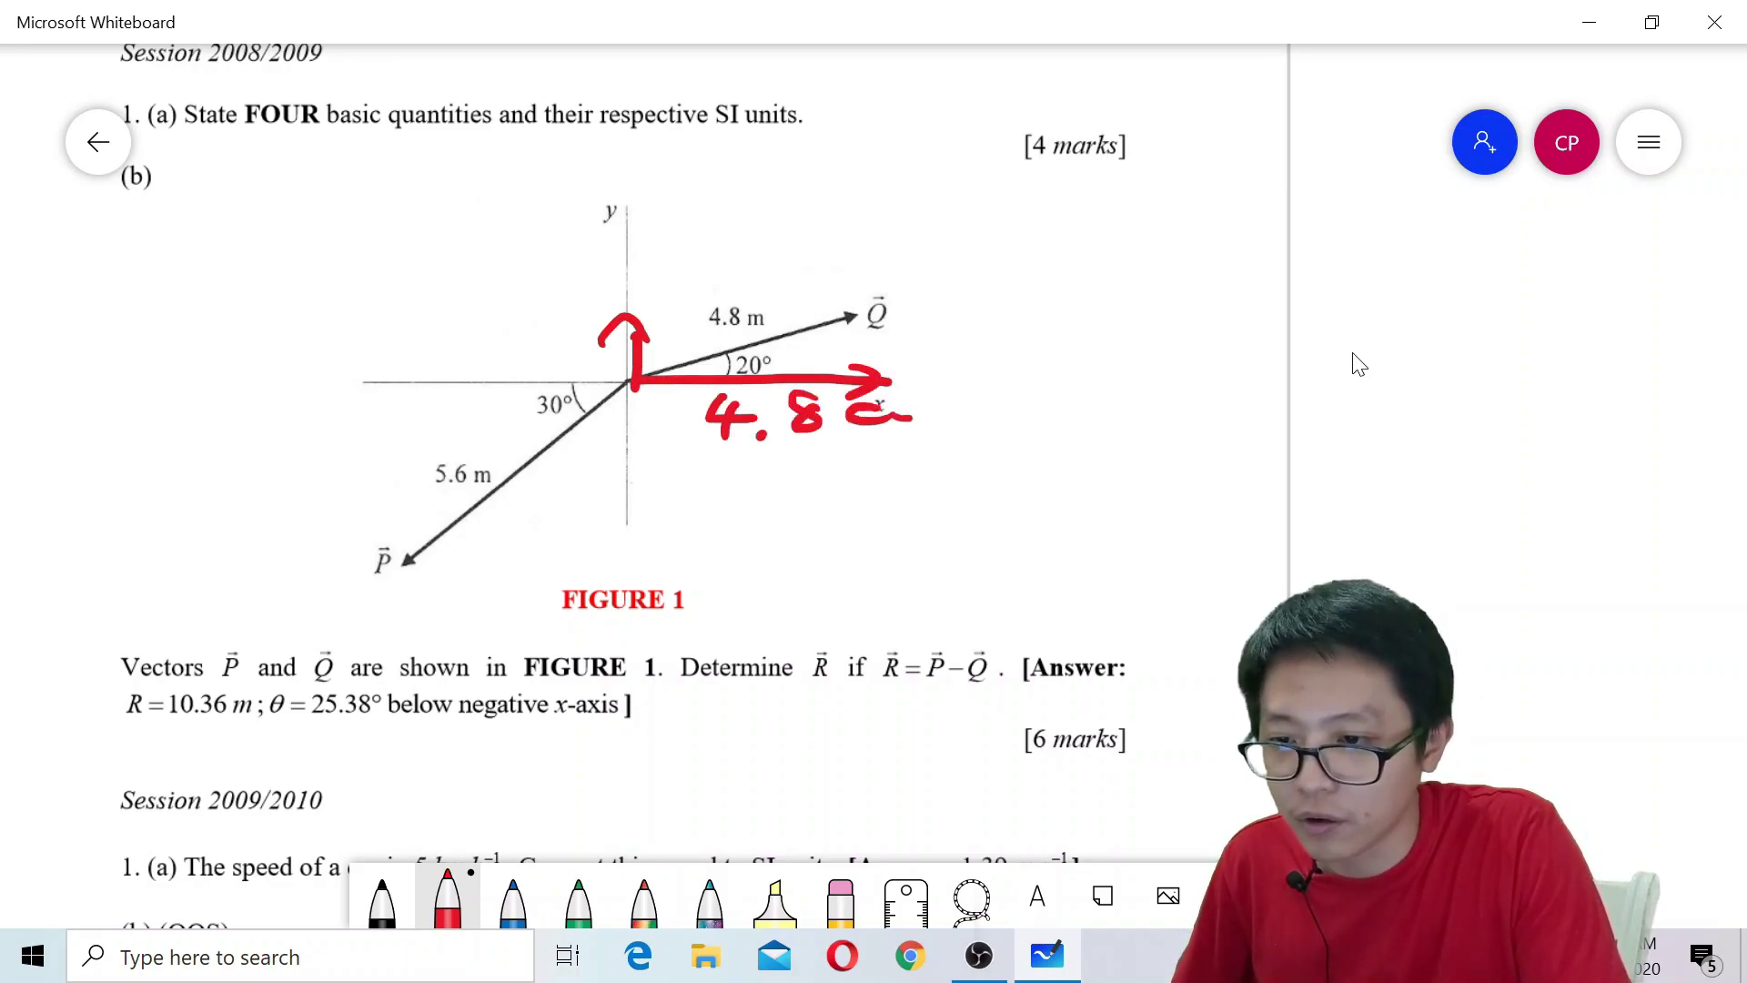
{"action": "left_click_drag", "start_coordinate": [998, 393], "coordinate": [1030, 410]}
{"action": "left_click_drag", "start_coordinate": [1055, 387], "coordinate": [1053, 388]}
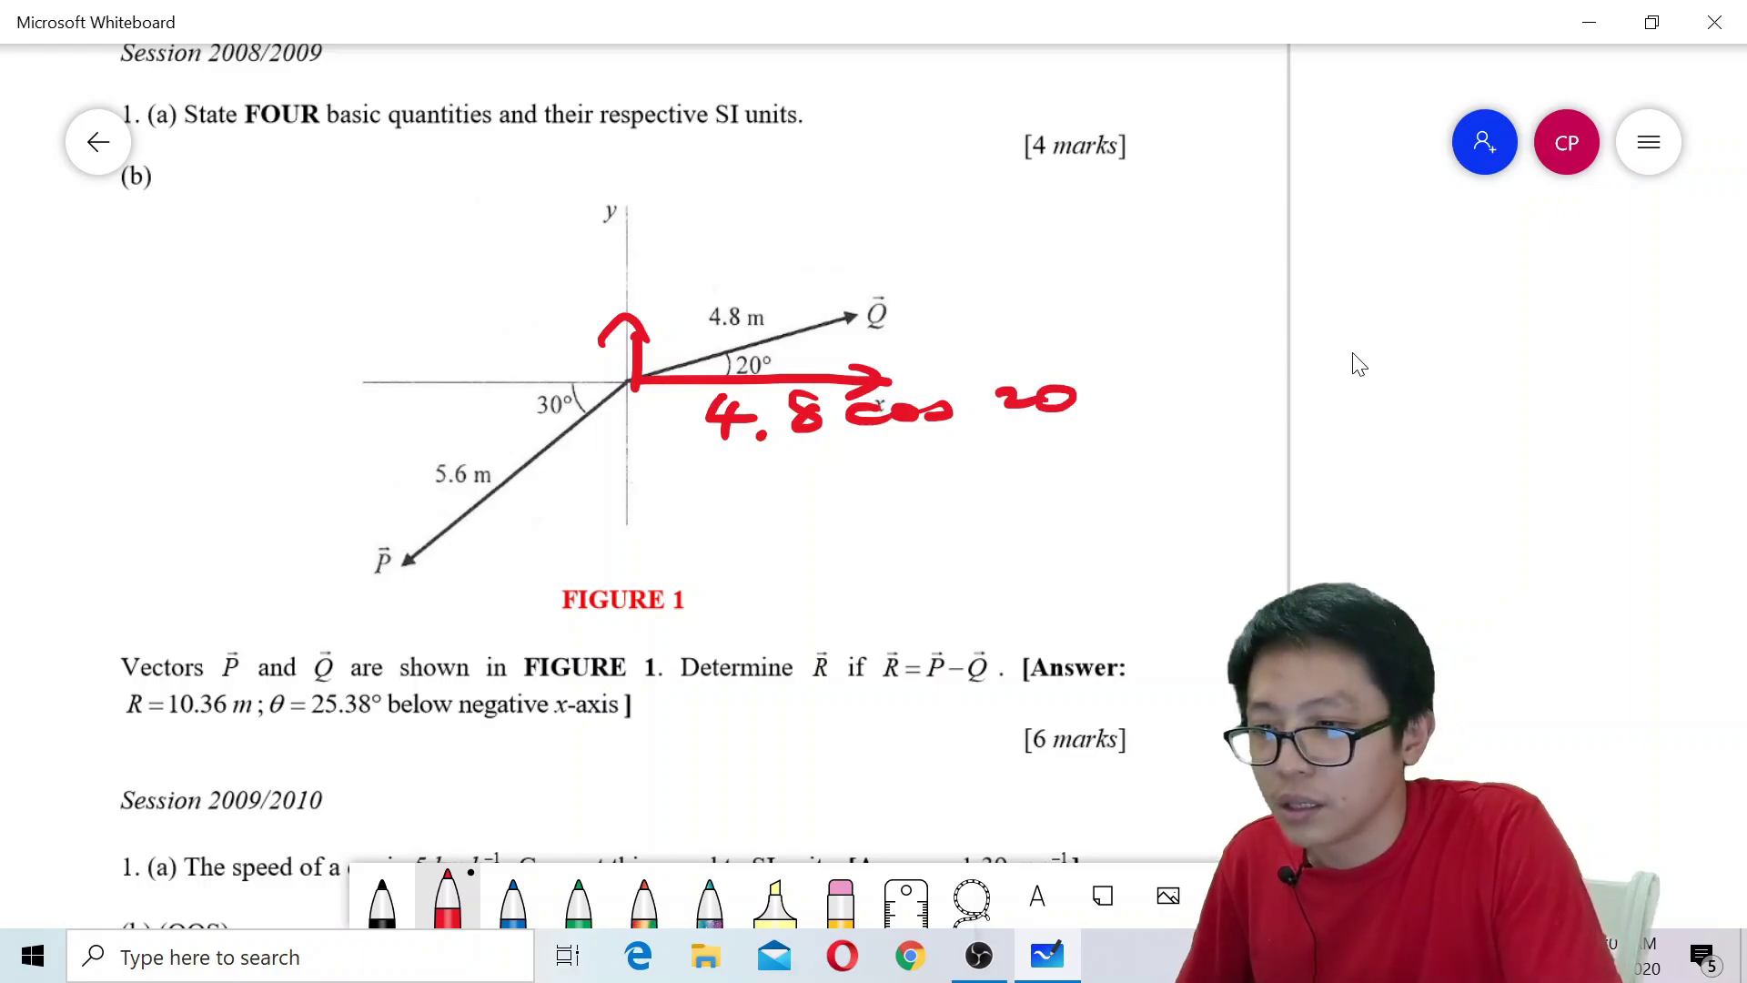
- Label the vertical component arrow 4.8 sin 20 in red
{"action": "left_click_drag", "start_coordinate": [390, 290], "coordinate": [388, 319]}
{"action": "left_click", "coordinate": [414, 312]}
{"action": "mouse_move", "coordinate": [459, 265]}
{"action": "left_mouse_down"}
{"action": "mouse_move", "coordinate": [446, 289]}
{"action": "mouse_move", "coordinate": [494, 302]}
{"action": "left_mouse_up"}
{"action": "left_click_drag", "start_coordinate": [548, 282], "coordinate": [545, 298]}
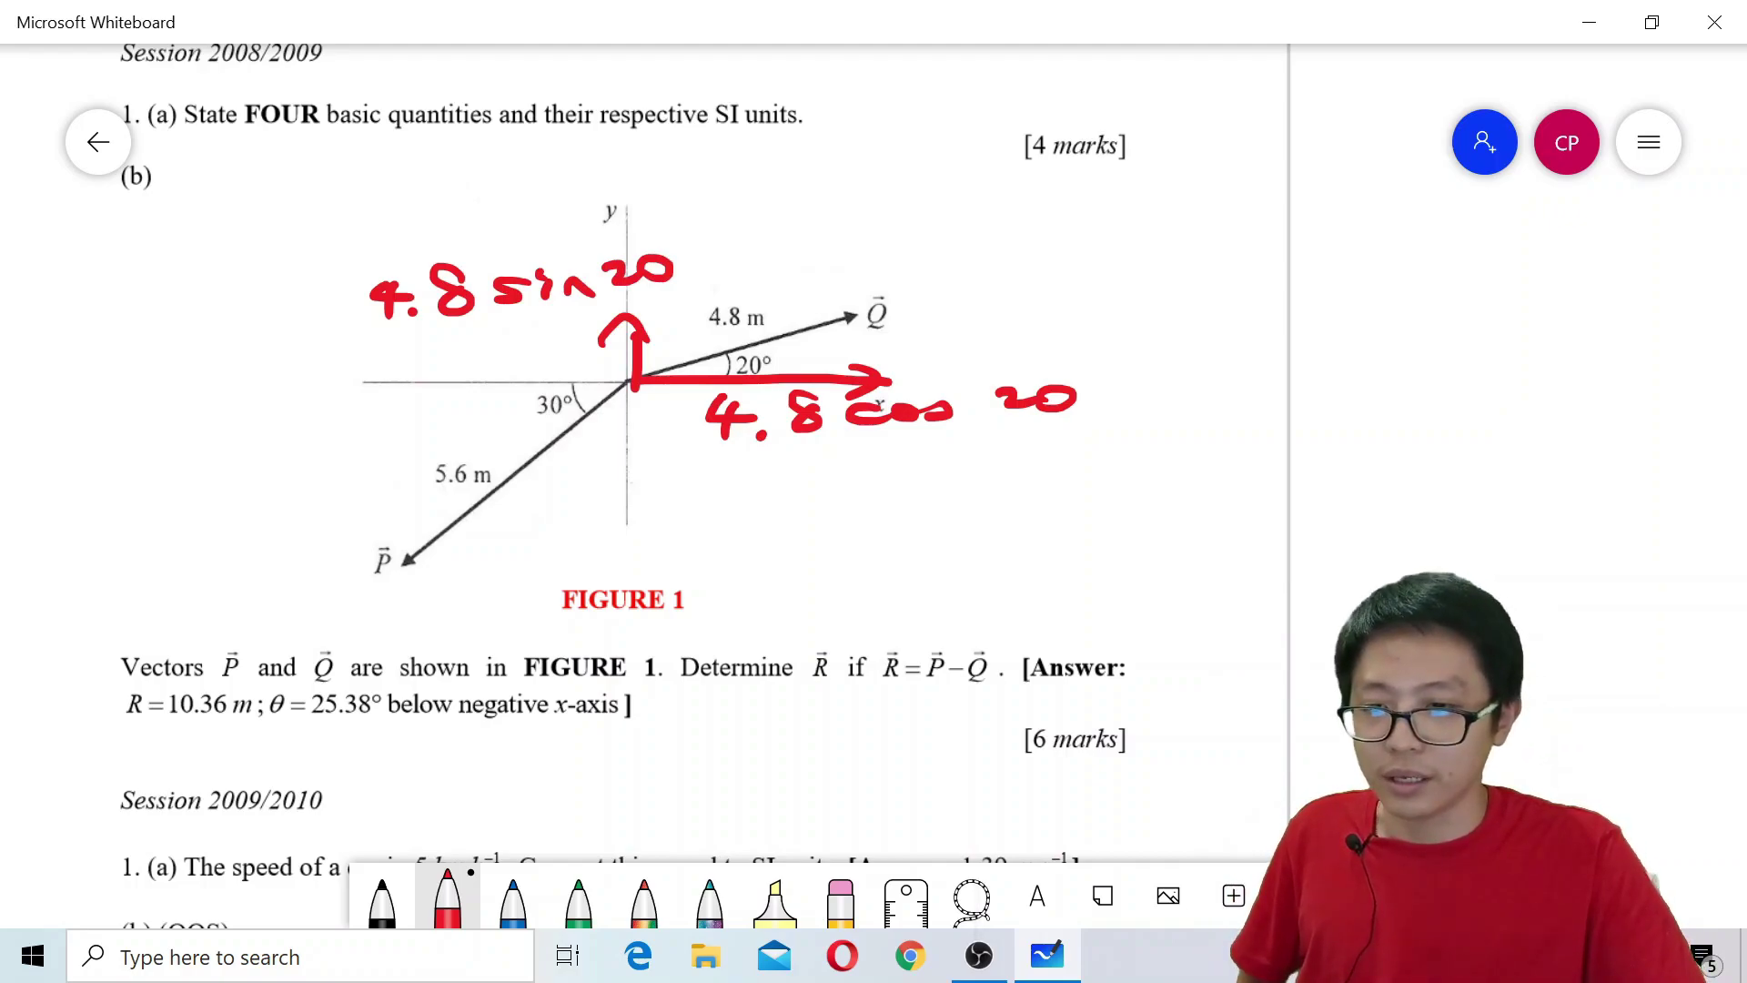
{"action": "key", "text": "alt+Tab"}
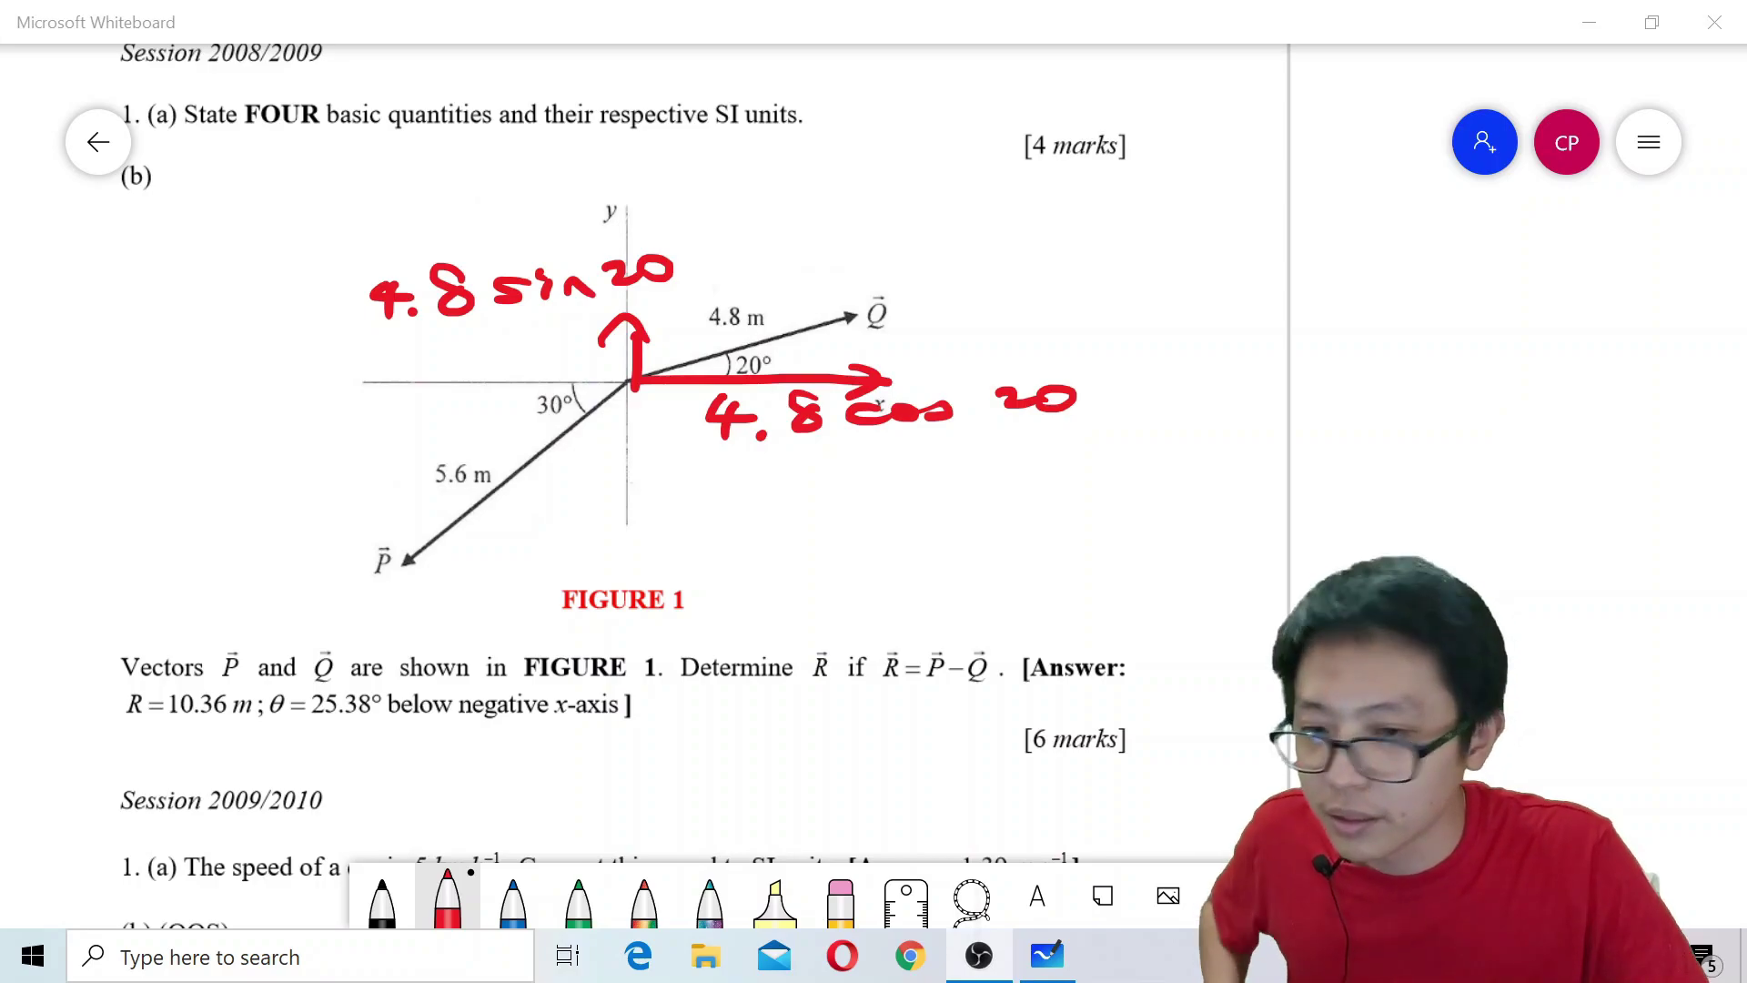
{"action": "key", "text": "alt+Tab"}
{"action": "scroll", "coordinate": [1274, 546], "scroll_direction": "down", "scroll_amount": 5}
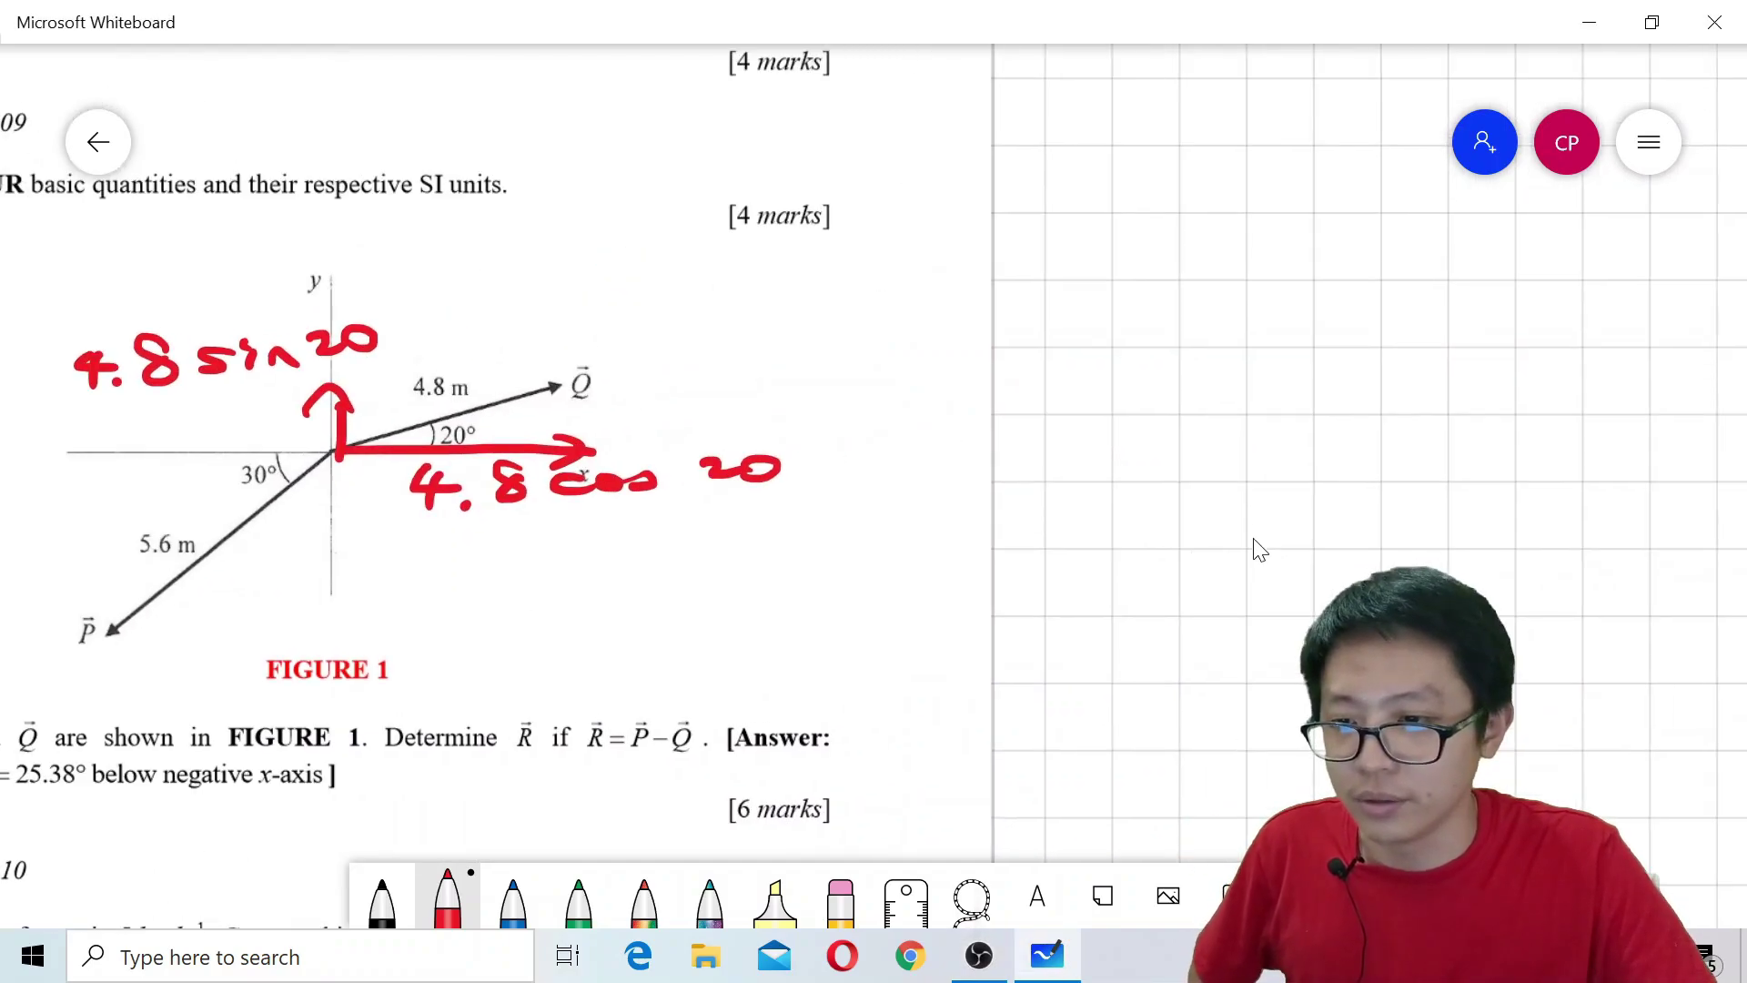
- Handwrite √((4.8 sin 20)² + (4.8 cos 20)²) = 4.8 in red beside the page
{"action": "scroll", "coordinate": [1279, 483], "scroll_direction": "down", "scroll_amount": 1}
{"action": "left_click_drag", "start_coordinate": [1197, 493], "coordinate": [944, 473]}
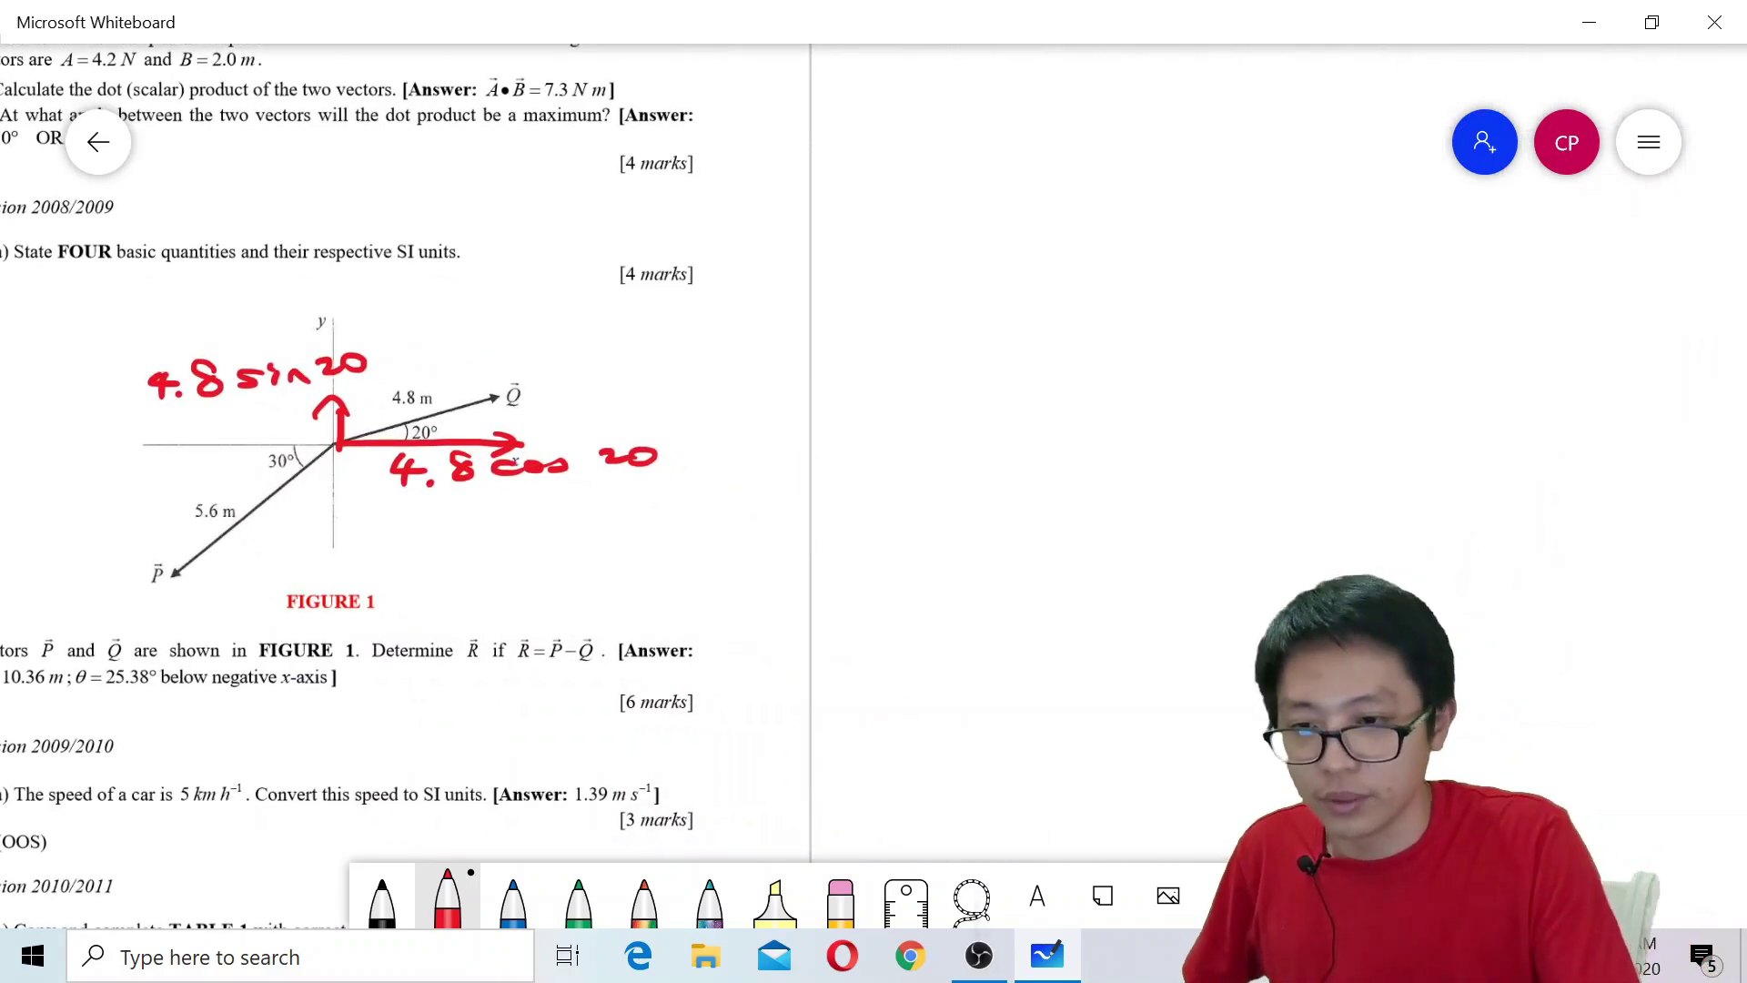
{"action": "left_click_drag", "start_coordinate": [968, 419], "coordinate": [1438, 394]}
{"action": "left_click_drag", "start_coordinate": [924, 467], "coordinate": [956, 412]}
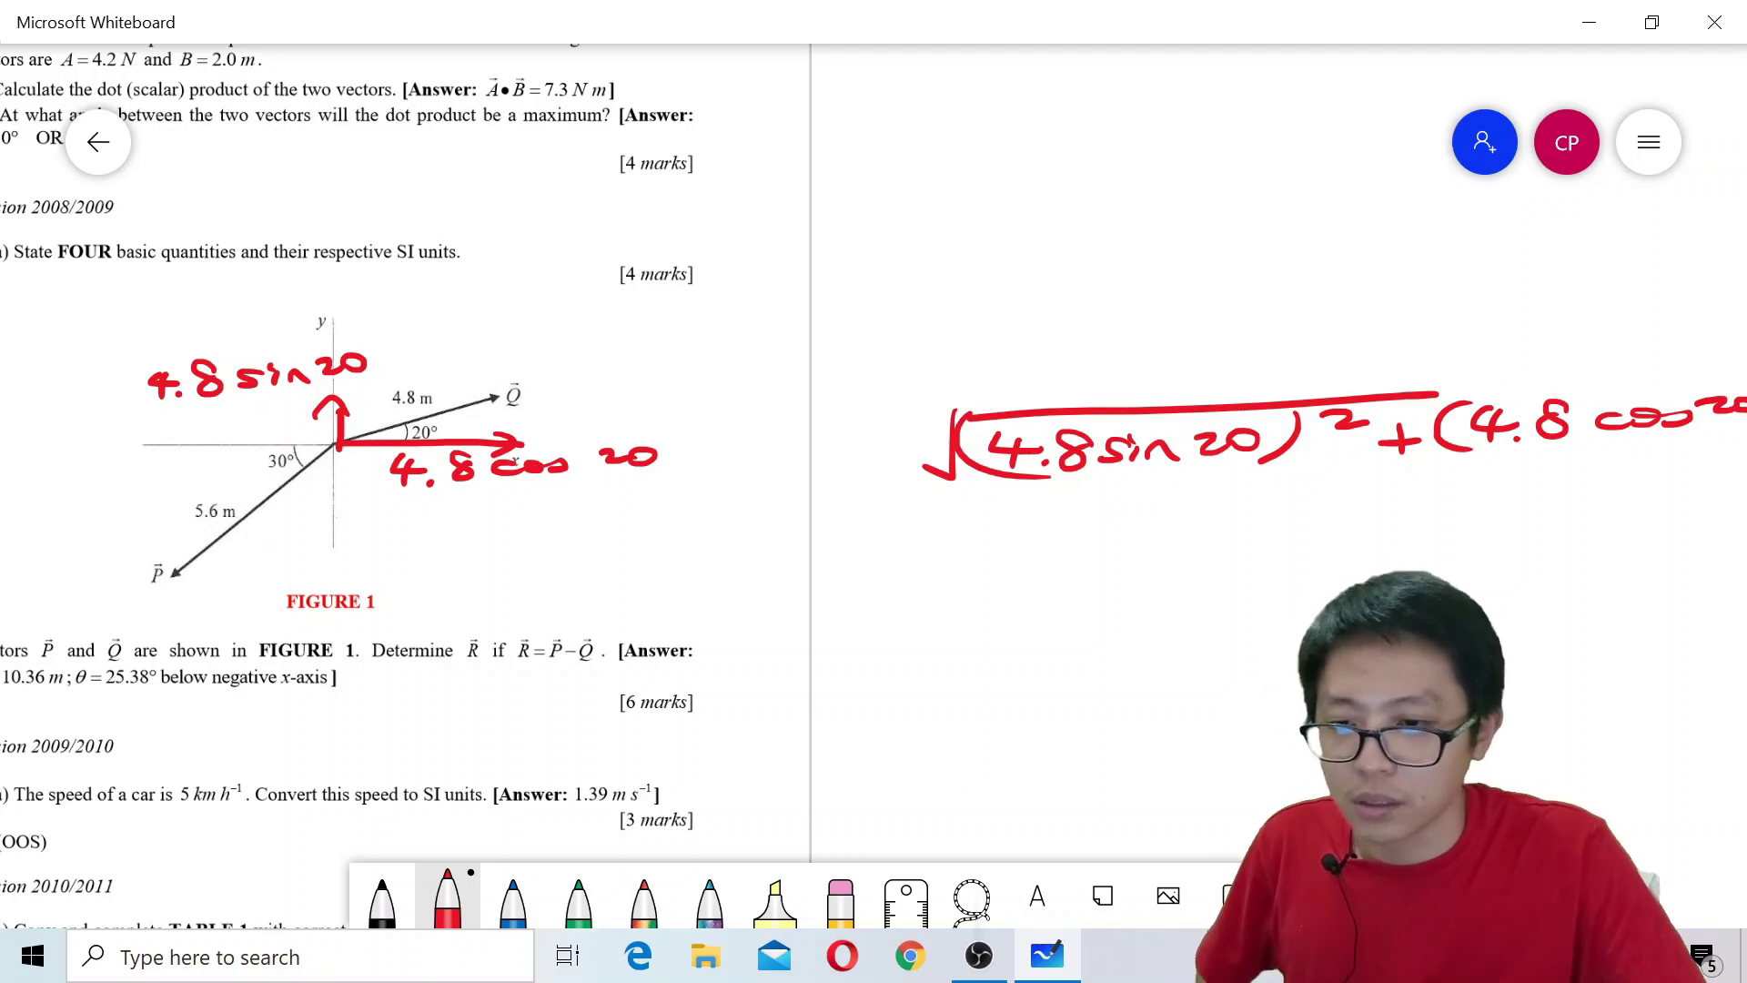
{"action": "scroll", "coordinate": [1228, 500], "scroll_direction": "down", "scroll_amount": 3}
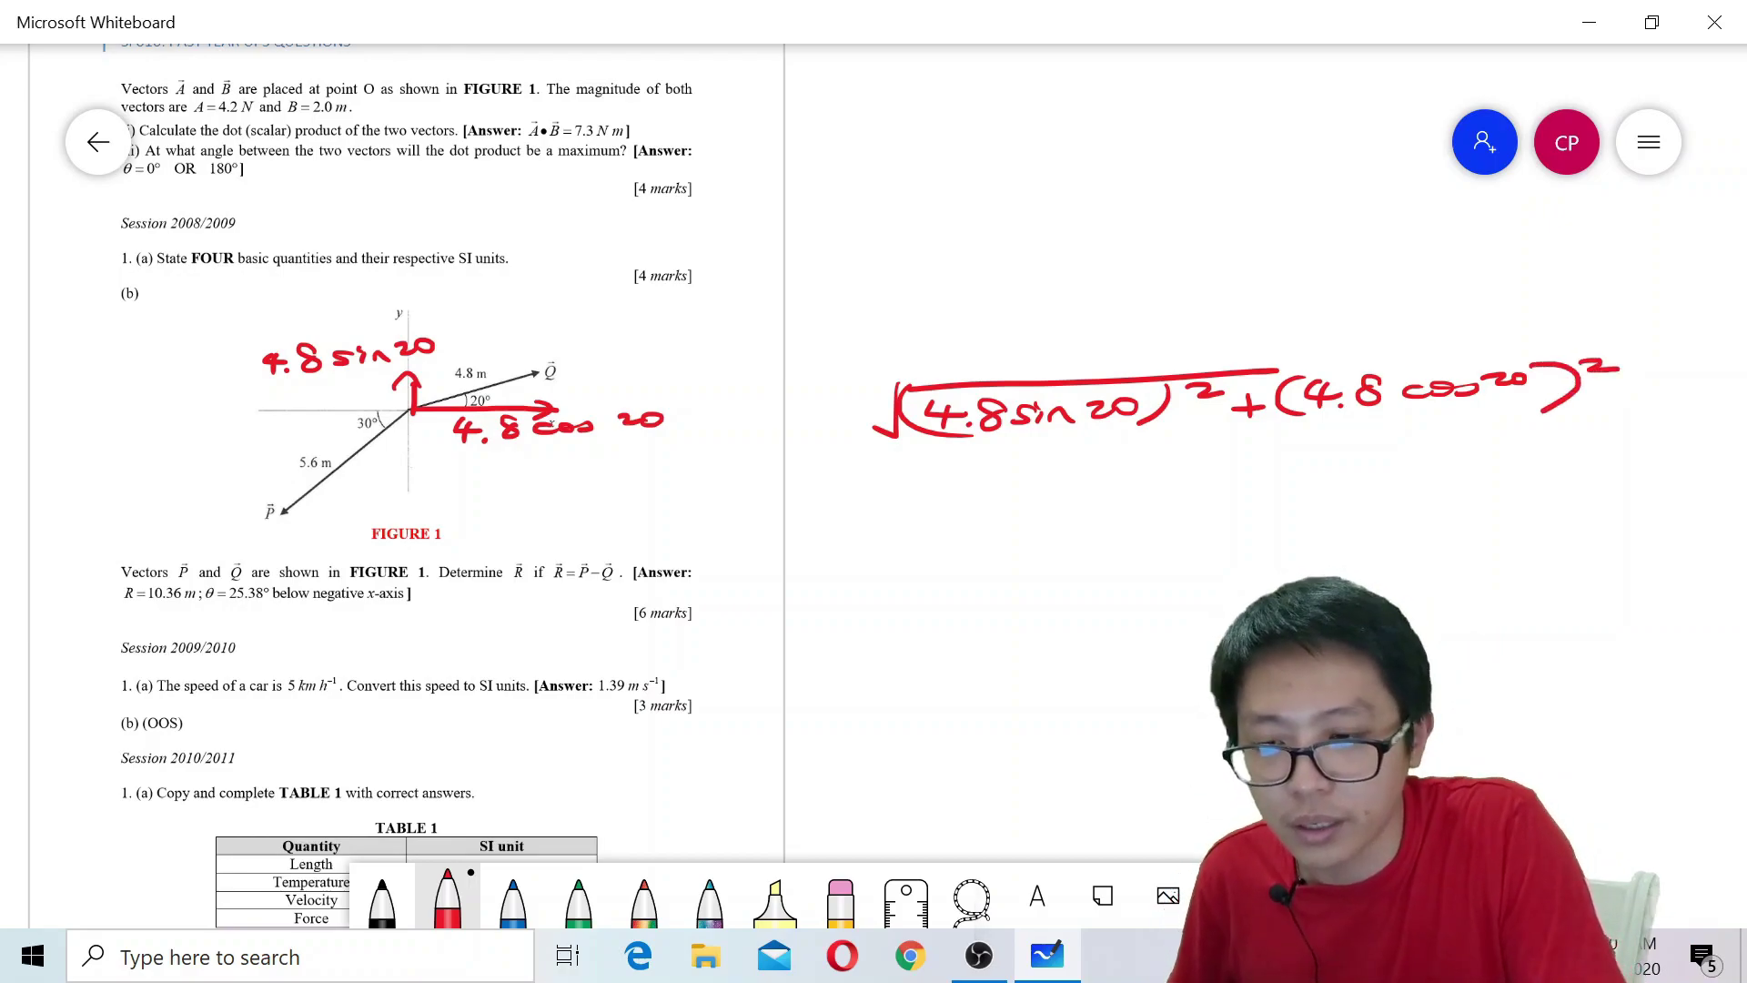
{"action": "left_click_drag", "start_coordinate": [988, 483], "coordinate": [1026, 517]}
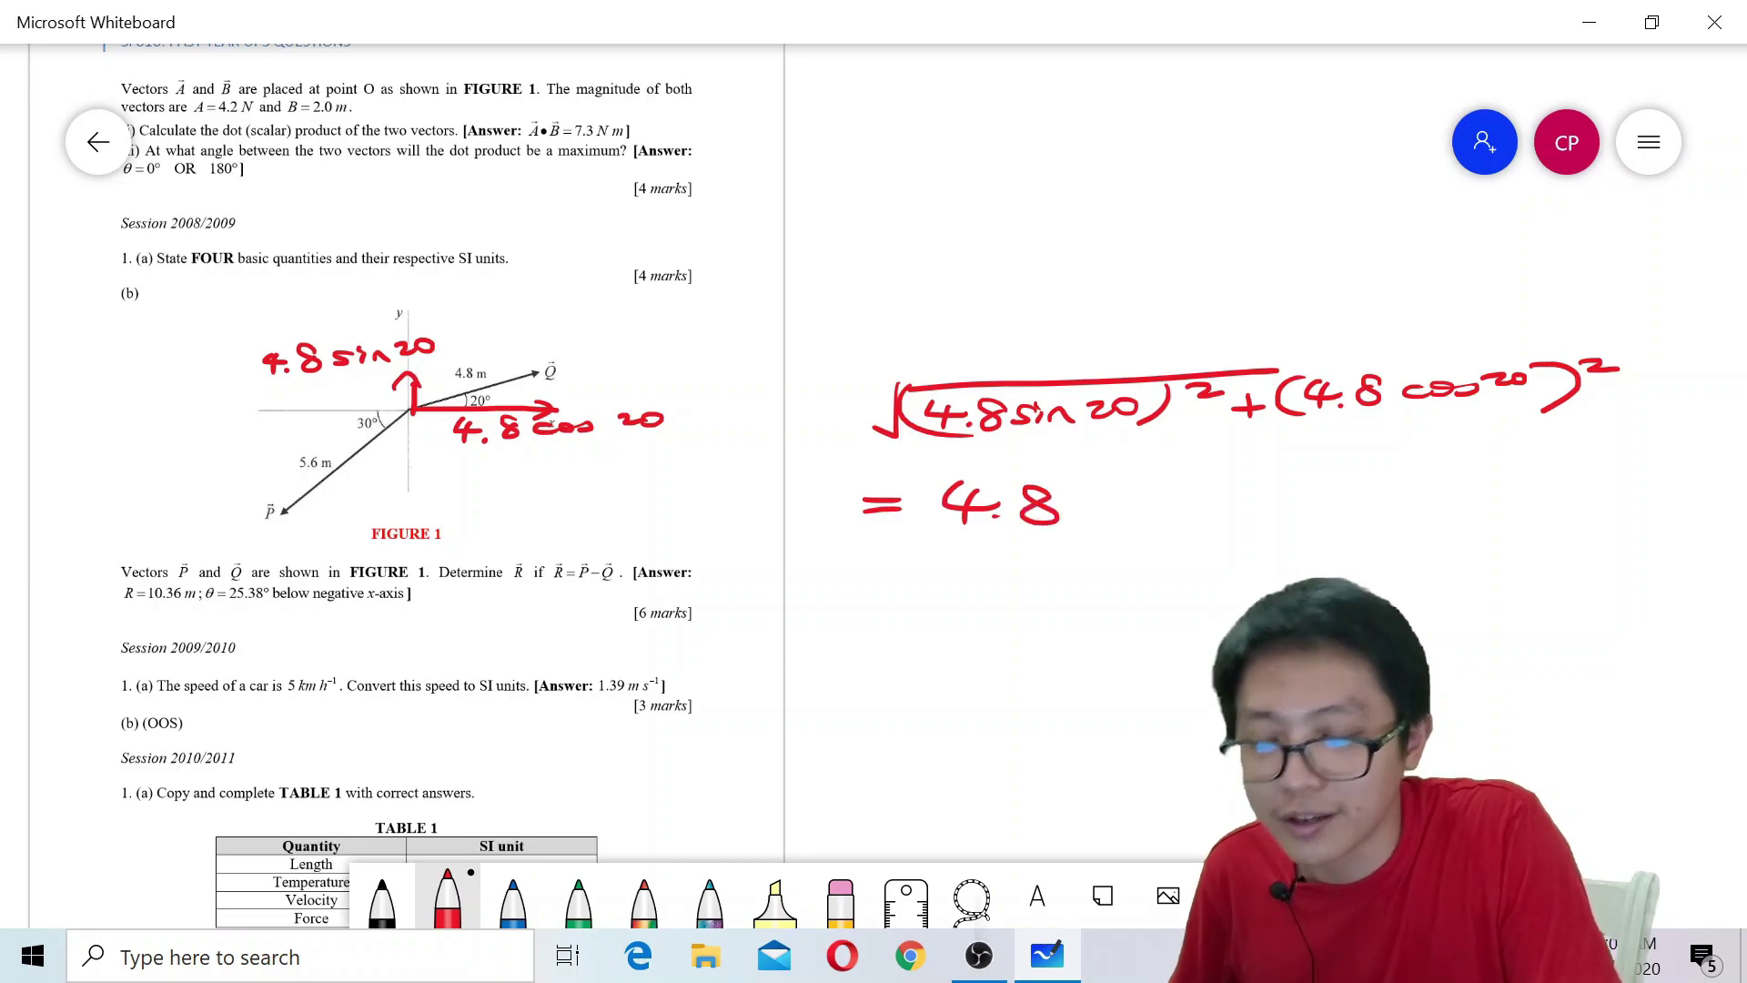
- Lasso-select the whole handwritten equation
{"action": "left_click", "coordinate": [972, 898]}
{"action": "mouse_move", "coordinate": [683, 441]}
{"action": "left_mouse_down"}
{"action": "mouse_move", "coordinate": [1183, 564]}
{"action": "mouse_move", "coordinate": [1742, 529]}
{"action": "left_mouse_up"}
{"action": "left_click_drag", "start_coordinate": [1044, 327], "coordinate": [1043, 328]}
{"action": "mouse_move", "coordinate": [1133, 315]}
{"action": "left_mouse_down"}
{"action": "mouse_move", "coordinate": [1084, 310]}
{"action": "mouse_move", "coordinate": [800, 455]}
{"action": "mouse_move", "coordinate": [1010, 526]}
{"action": "left_mouse_up"}
{"action": "mouse_move", "coordinate": [991, 332]}
{"action": "left_mouse_down"}
{"action": "mouse_move", "coordinate": [774, 523]}
{"action": "mouse_move", "coordinate": [1274, 554]}
{"action": "mouse_move", "coordinate": [1710, 369]}
{"action": "left_mouse_up"}
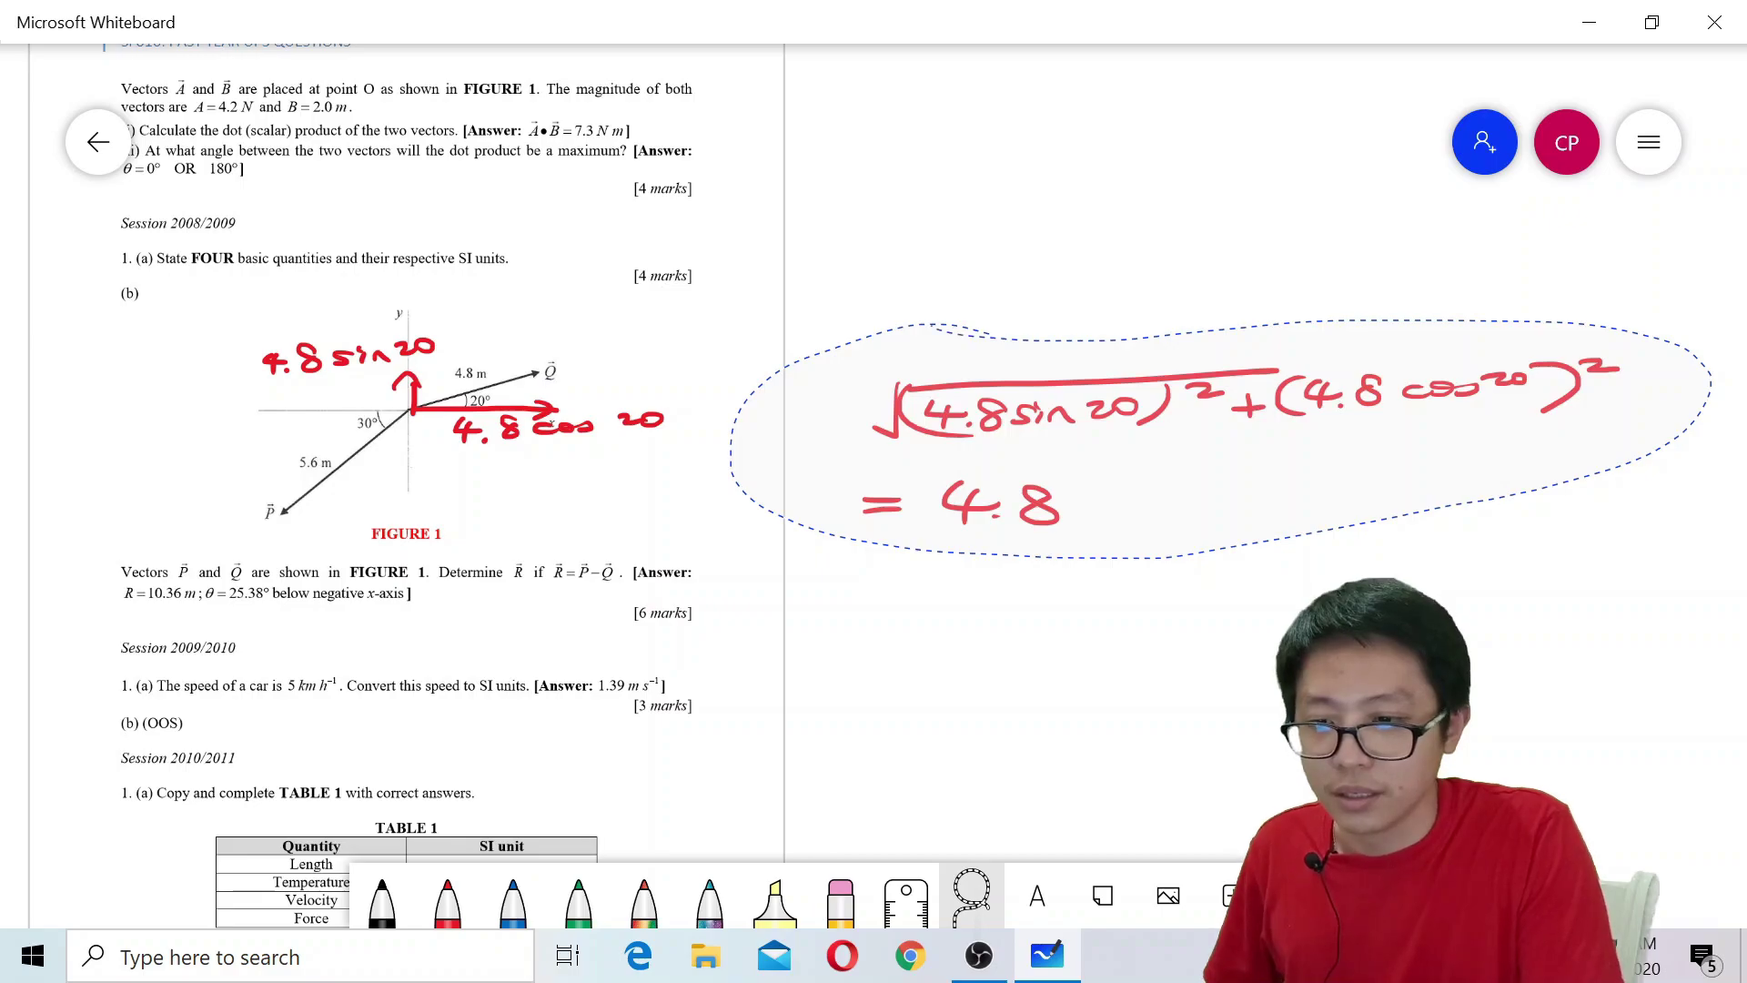
- Recolour the selected square-root working green
{"action": "left_click_drag", "start_coordinate": [937, 325], "coordinate": [930, 324]}
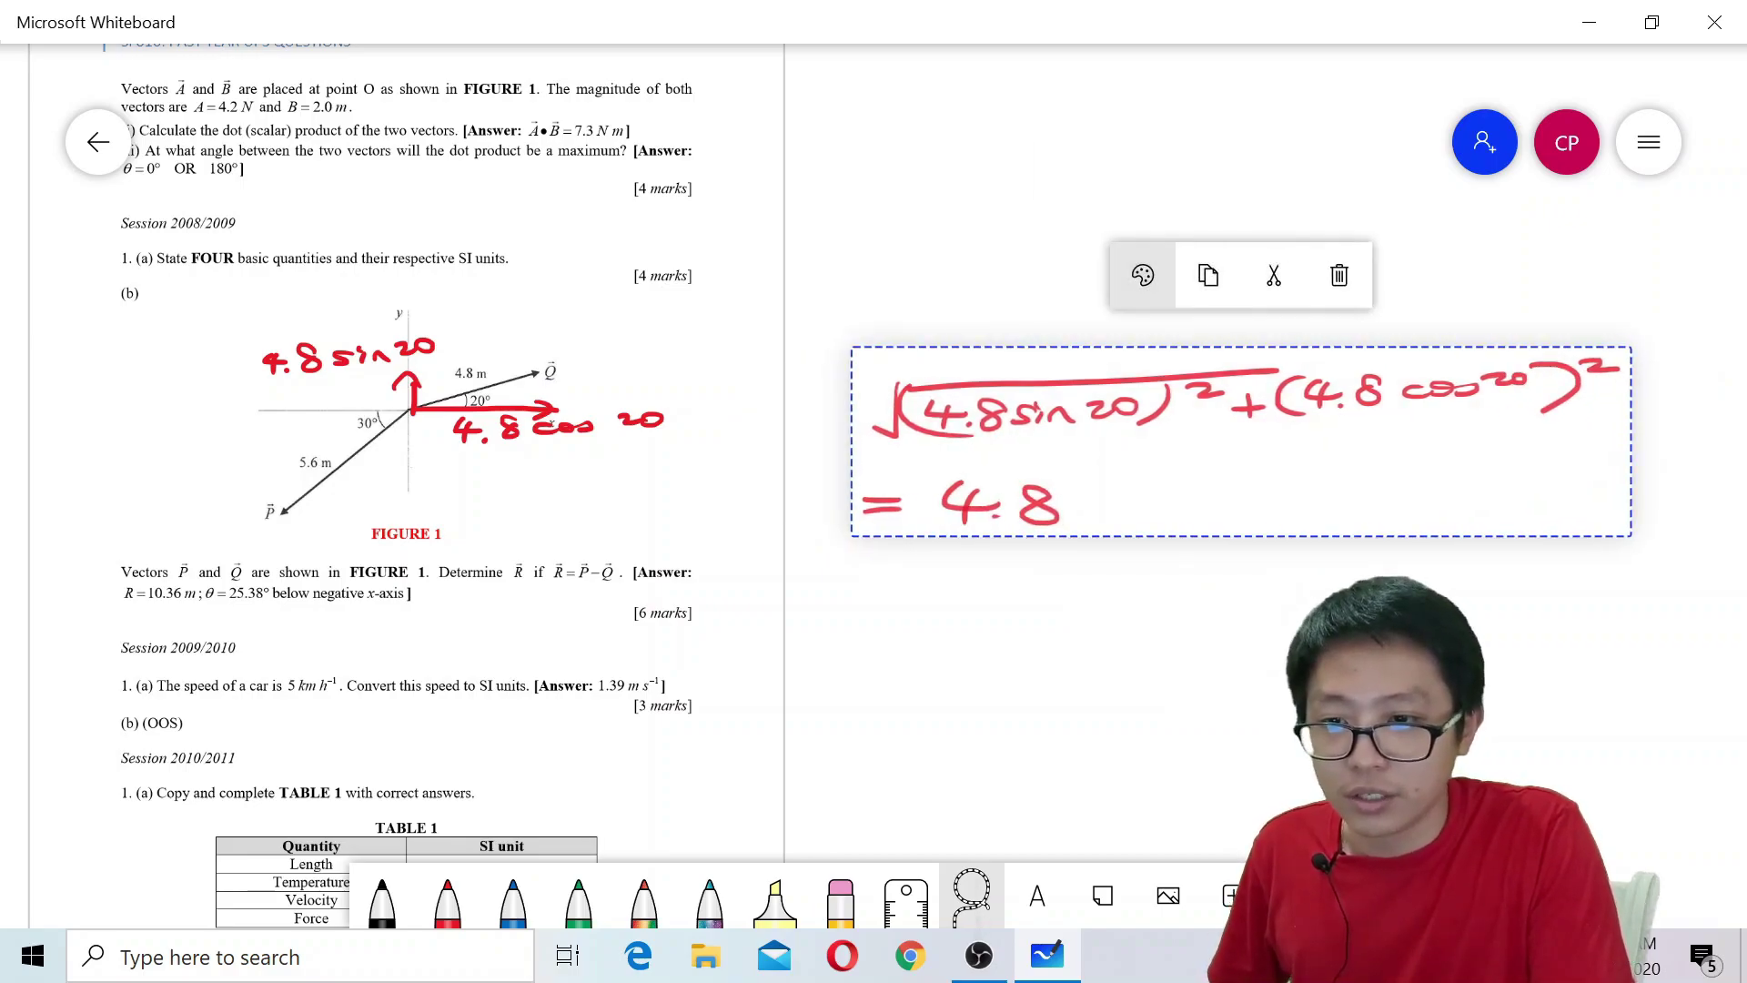
{"action": "left_click", "coordinate": [1143, 275]}
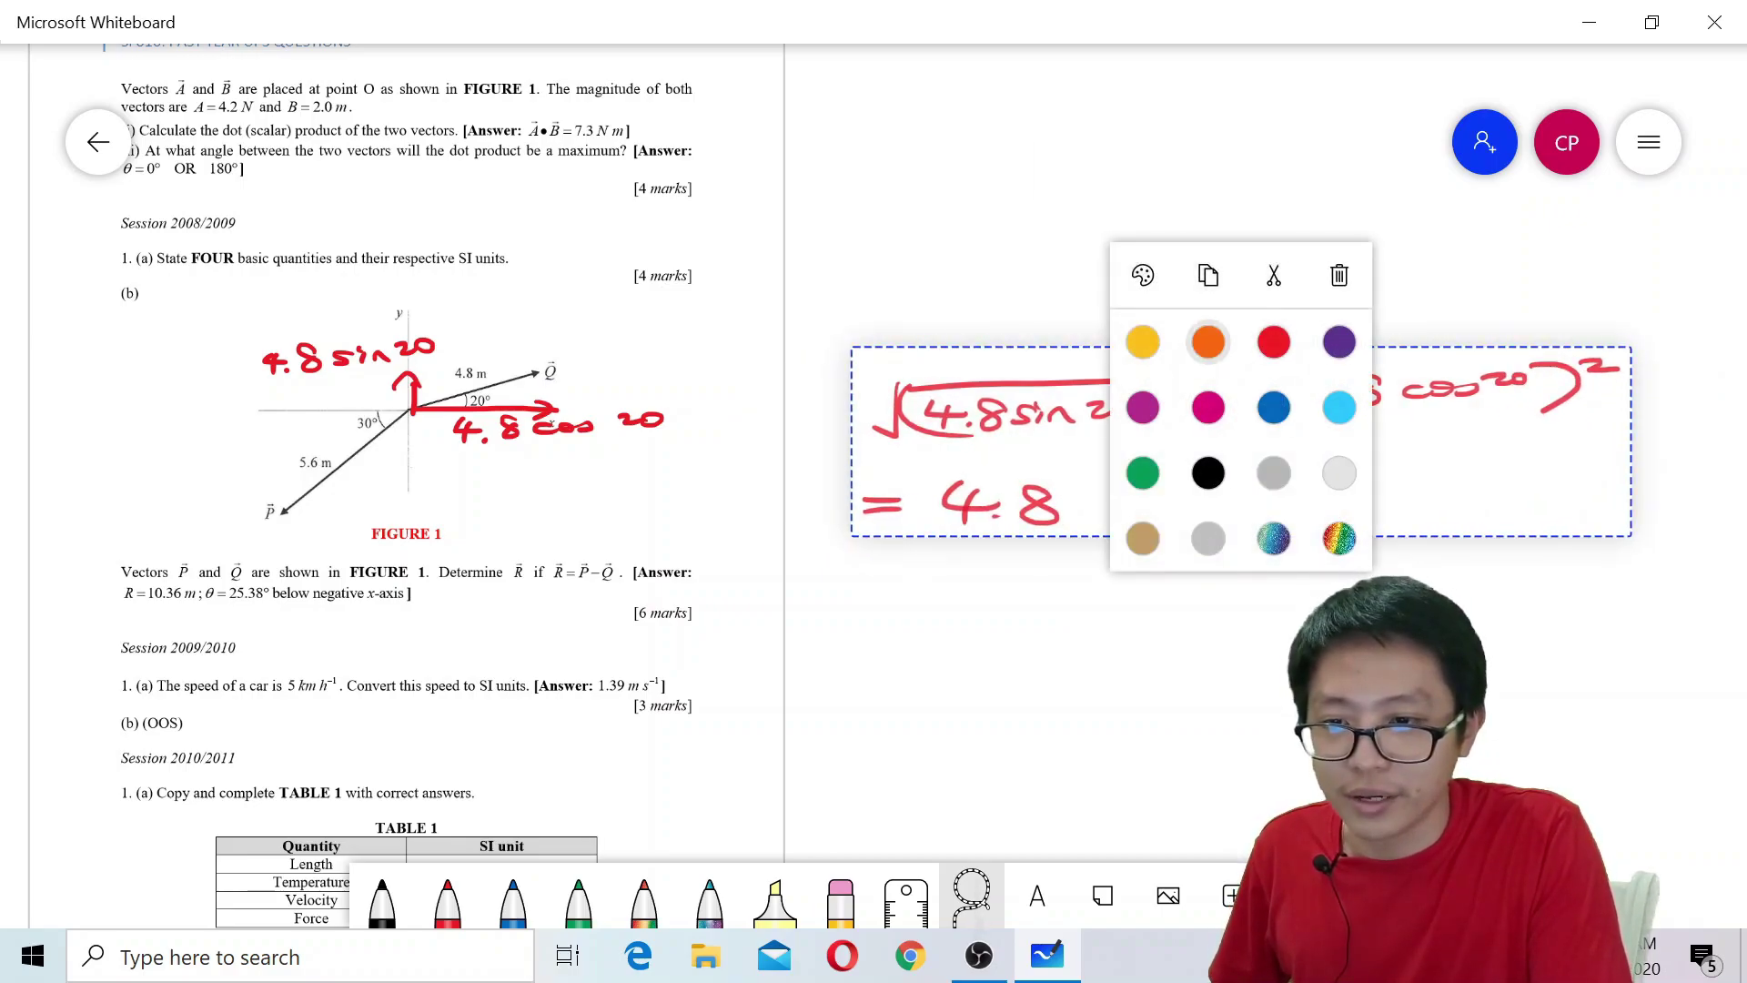
{"action": "left_click", "coordinate": [1208, 342]}
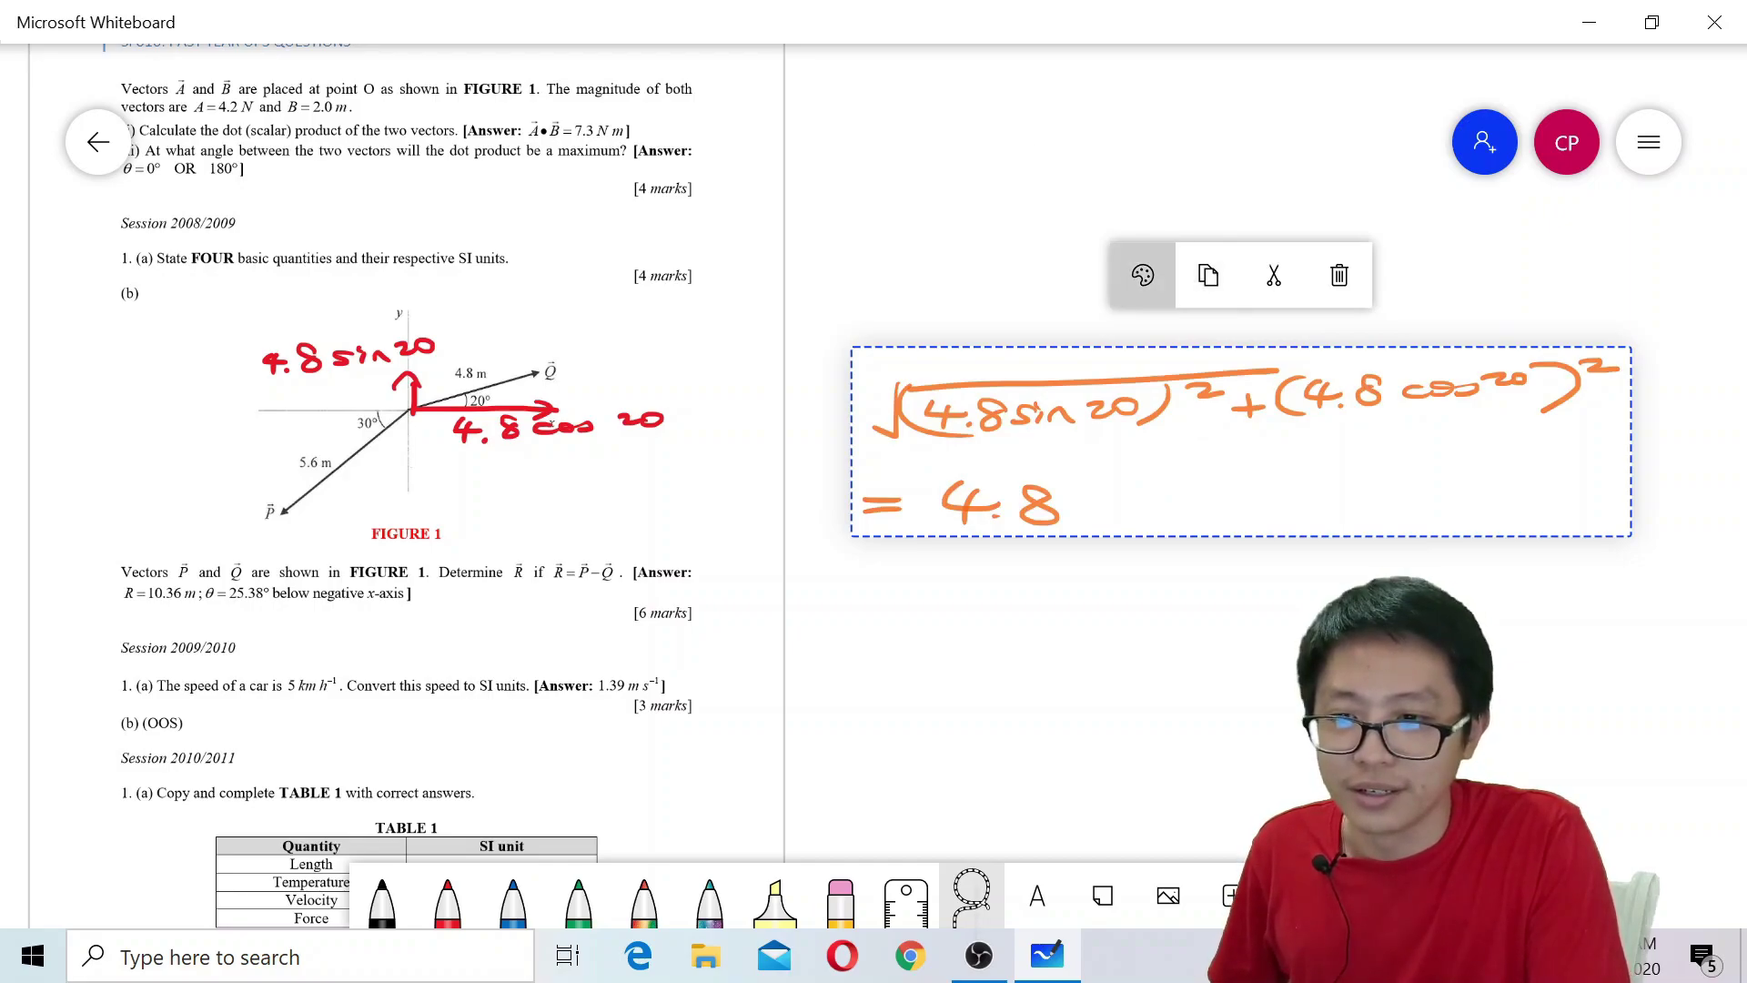
{"action": "left_click", "coordinate": [1143, 275]}
{"action": "left_click", "coordinate": [1143, 472]}
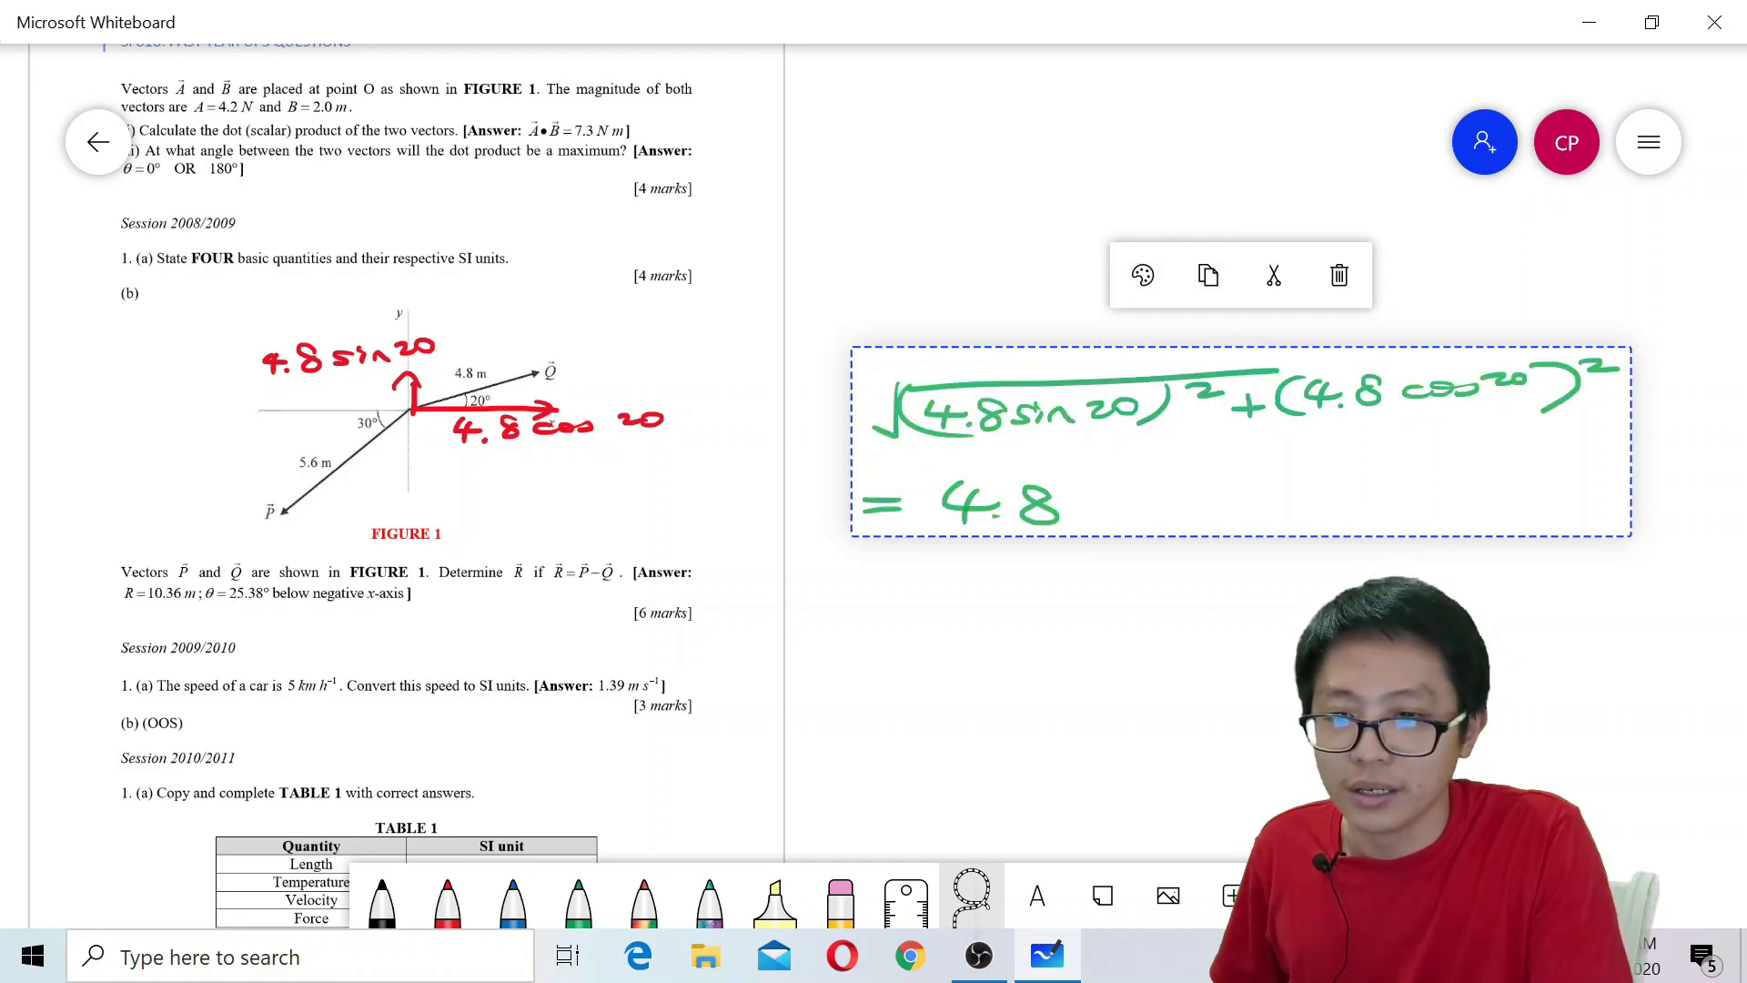
- Move the green working up and left beside Figure 1, then deselect it
{"action": "left_click_drag", "start_coordinate": [1241, 441], "coordinate": [1192, 231]}
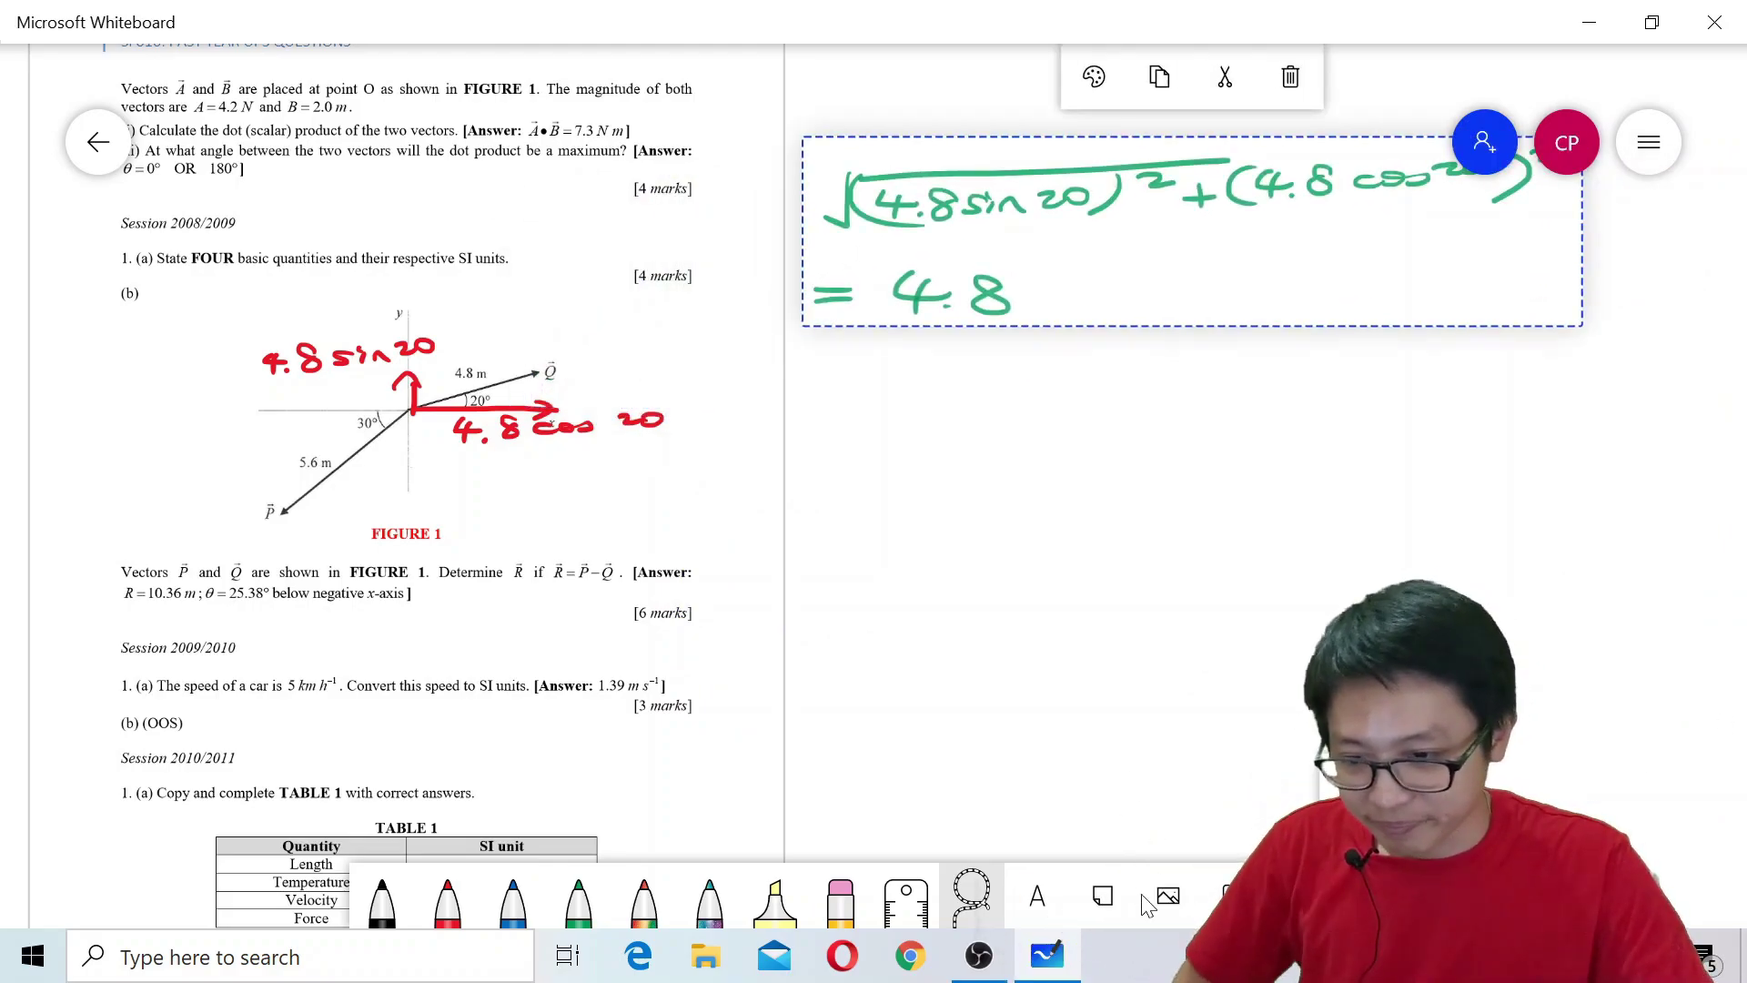
{"action": "left_click", "coordinate": [1183, 703]}
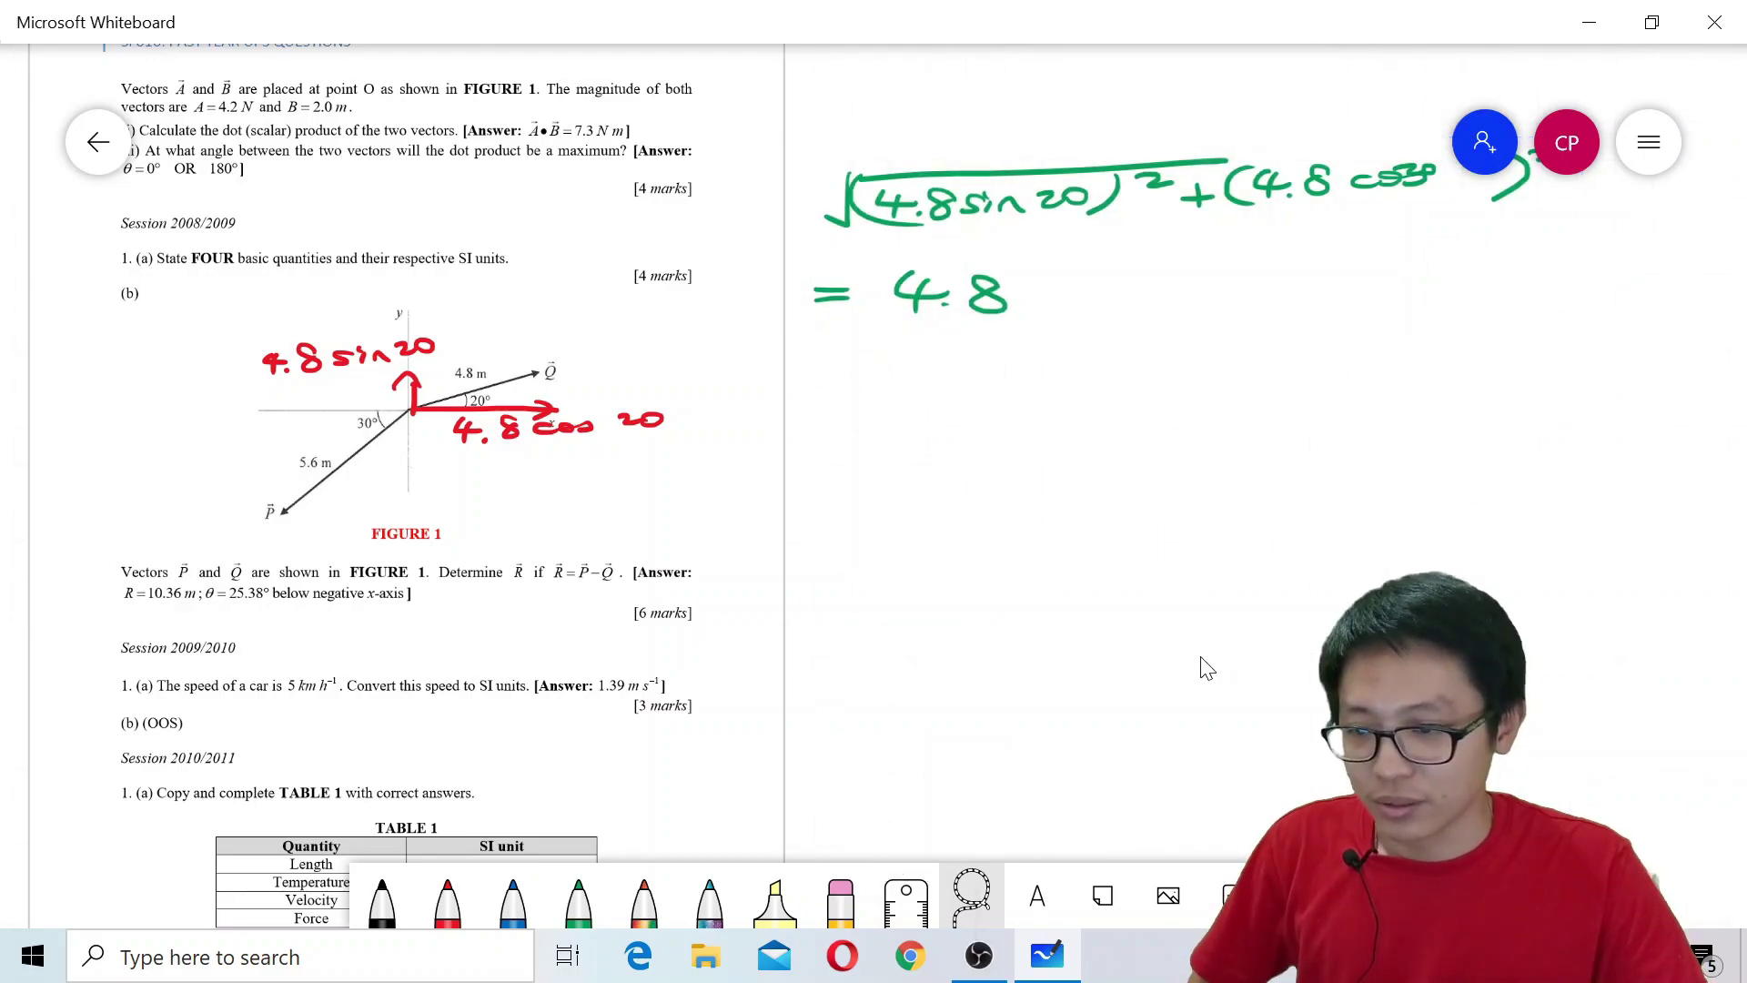
{"action": "left_click_drag", "start_coordinate": [1275, 576], "coordinate": [1091, 750]}
- Pan across the board to the sketched shapes, nudging the m/kg table slightly left
{"action": "scroll", "coordinate": [1121, 733], "scroll_direction": "down", "scroll_amount": 2}
{"action": "scroll", "coordinate": [1364, 468], "scroll_direction": "down", "scroll_amount": 1}
{"action": "scroll", "coordinate": [1219, 446], "scroll_direction": "down", "scroll_amount": 3}
{"action": "scroll", "coordinate": [1220, 446], "scroll_direction": "right", "scroll_amount": 4}
{"action": "left_click_drag", "start_coordinate": [1328, 684], "coordinate": [1186, 674]}
{"action": "left_click", "coordinate": [844, 655]}
{"action": "left_click_drag", "start_coordinate": [844, 655], "coordinate": [558, 564]}
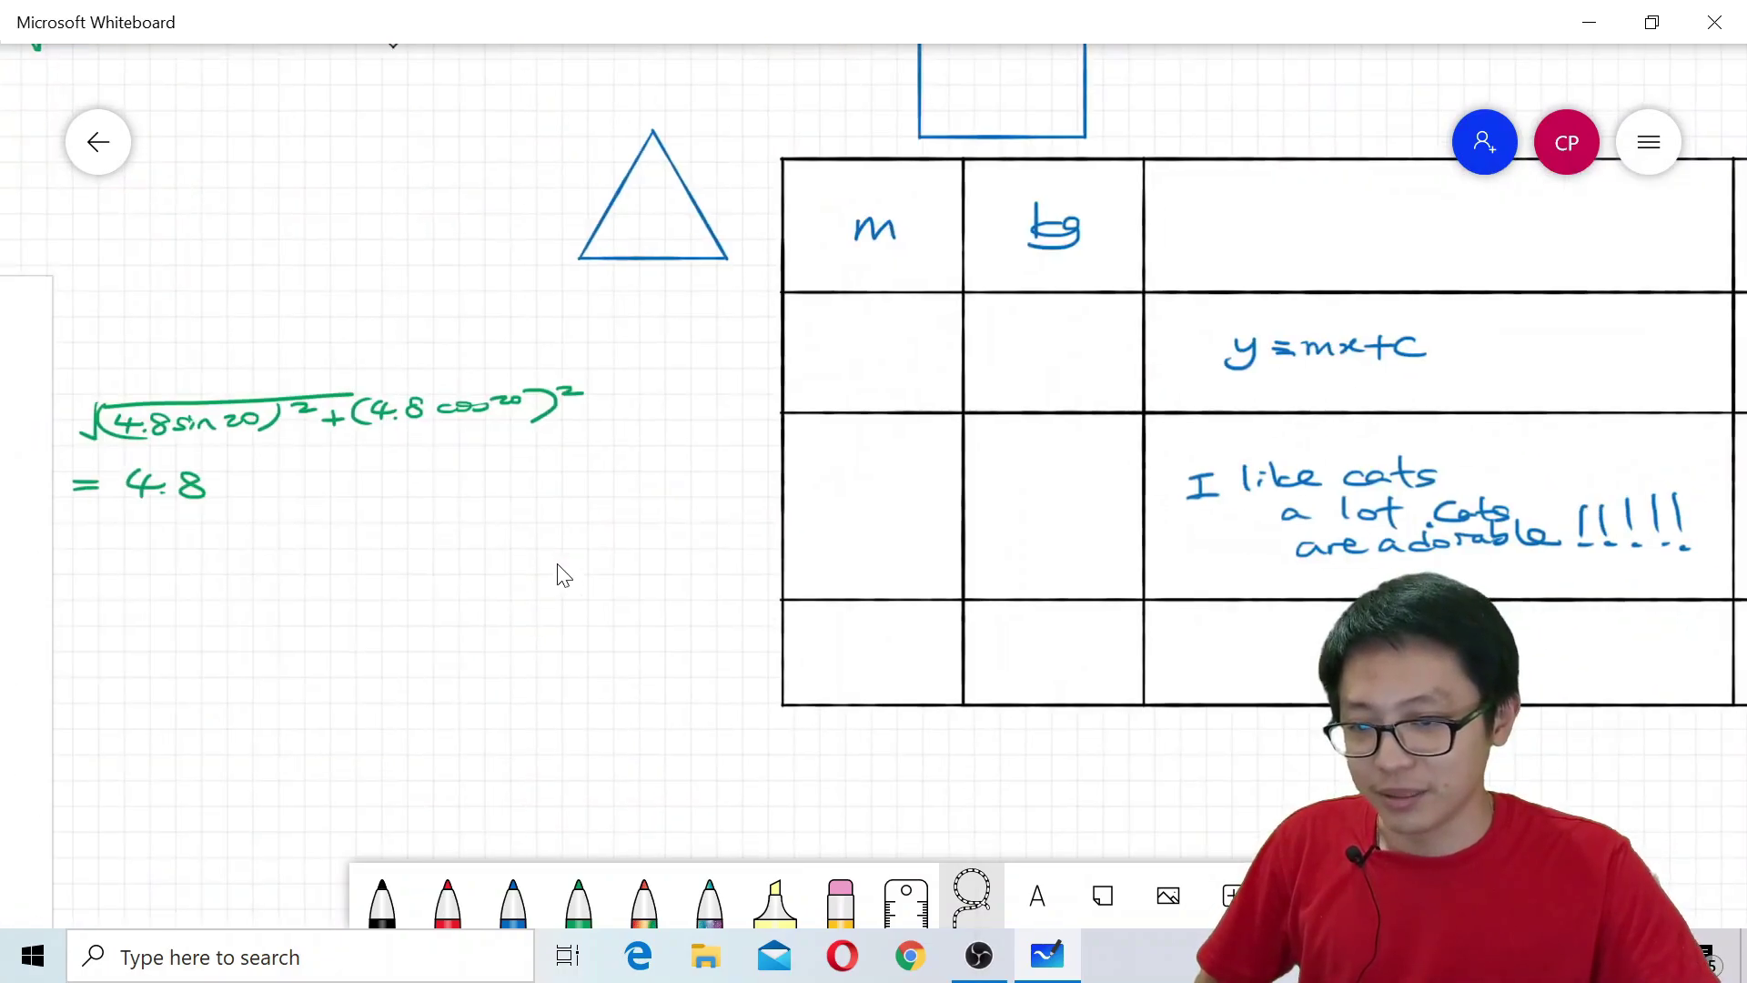
{"action": "scroll", "coordinate": [908, 800], "scroll_direction": "right", "scroll_amount": 4}
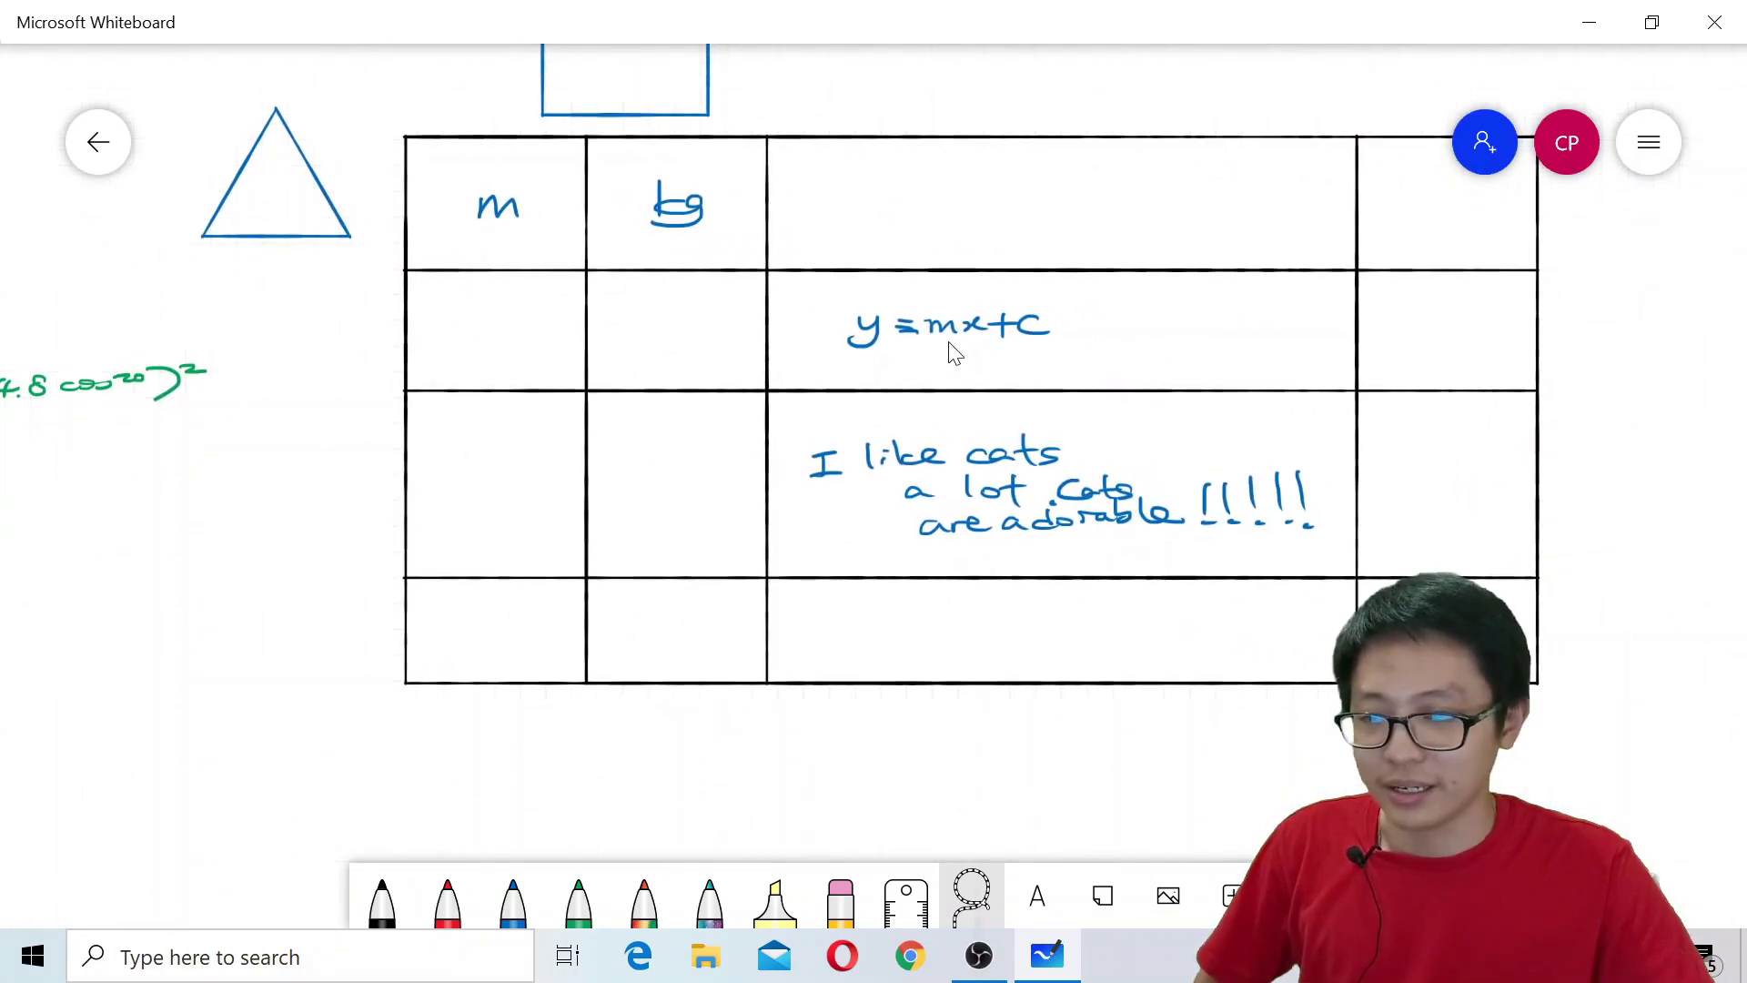
{"action": "scroll", "coordinate": [300, 532], "scroll_direction": "up", "scroll_amount": 5}
{"action": "scroll", "coordinate": [300, 533], "scroll_direction": "left", "scroll_amount": 4}
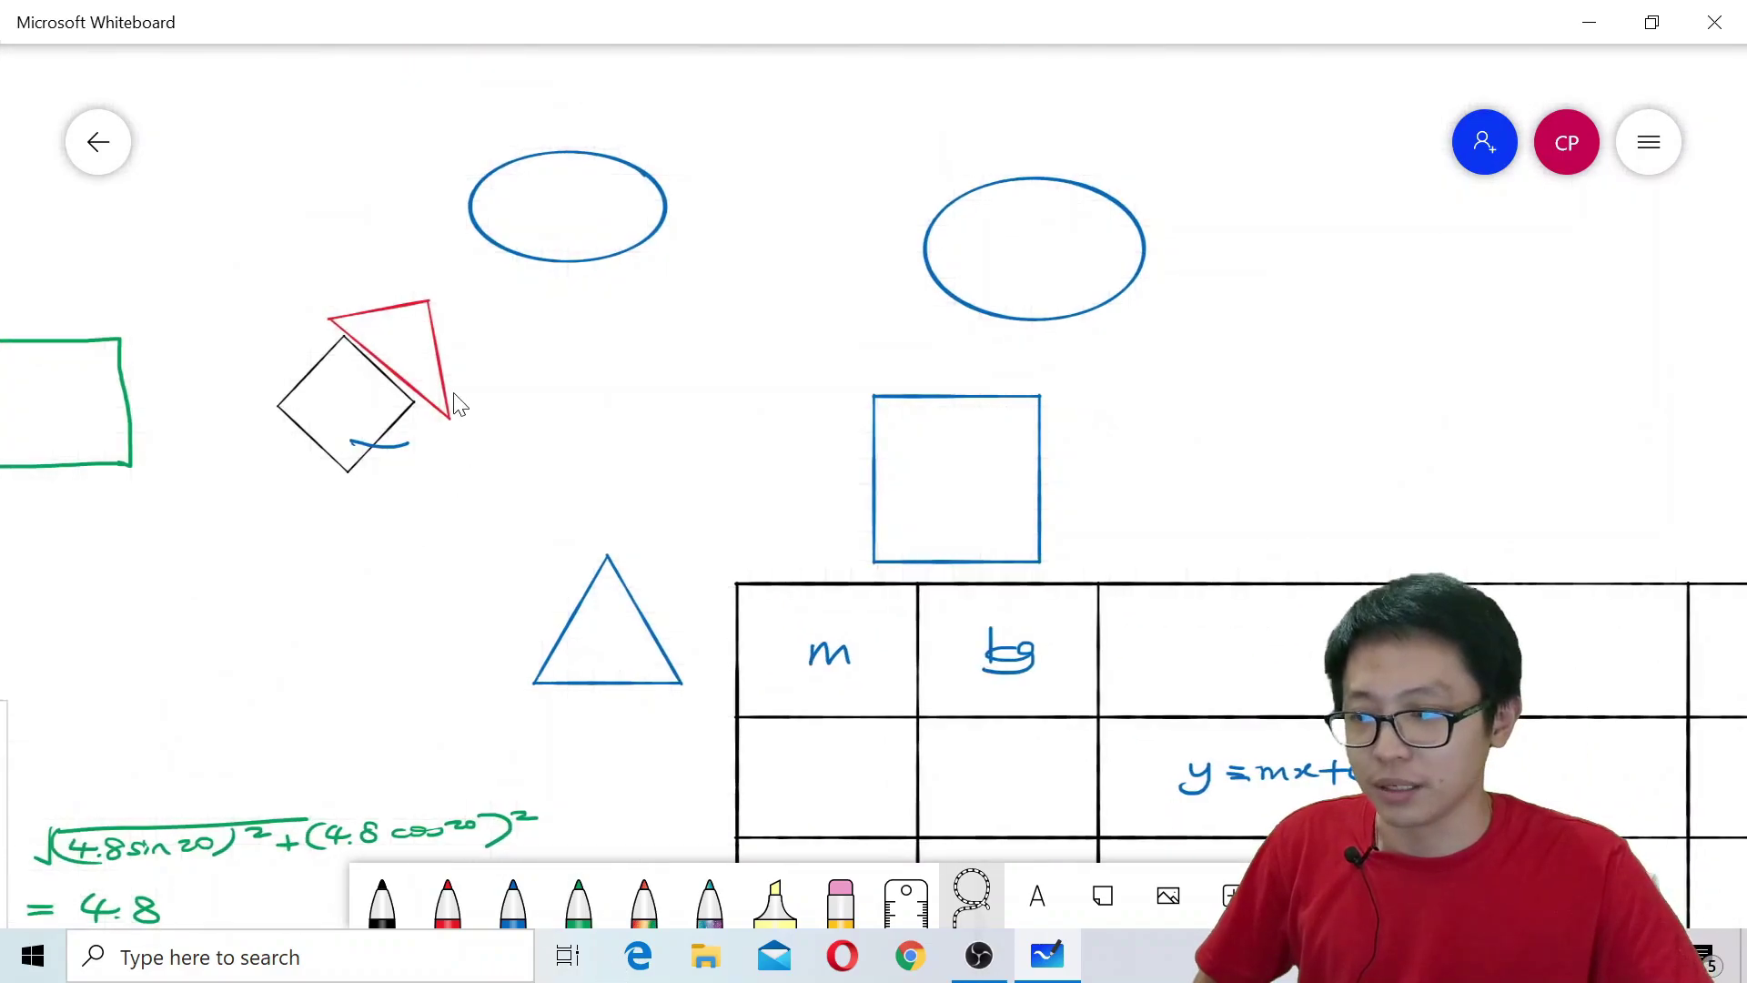
- Rotate and resize the red triangle, then pan to the graph with point (2.3, 7.6)
{"action": "left_click", "coordinate": [433, 349]}
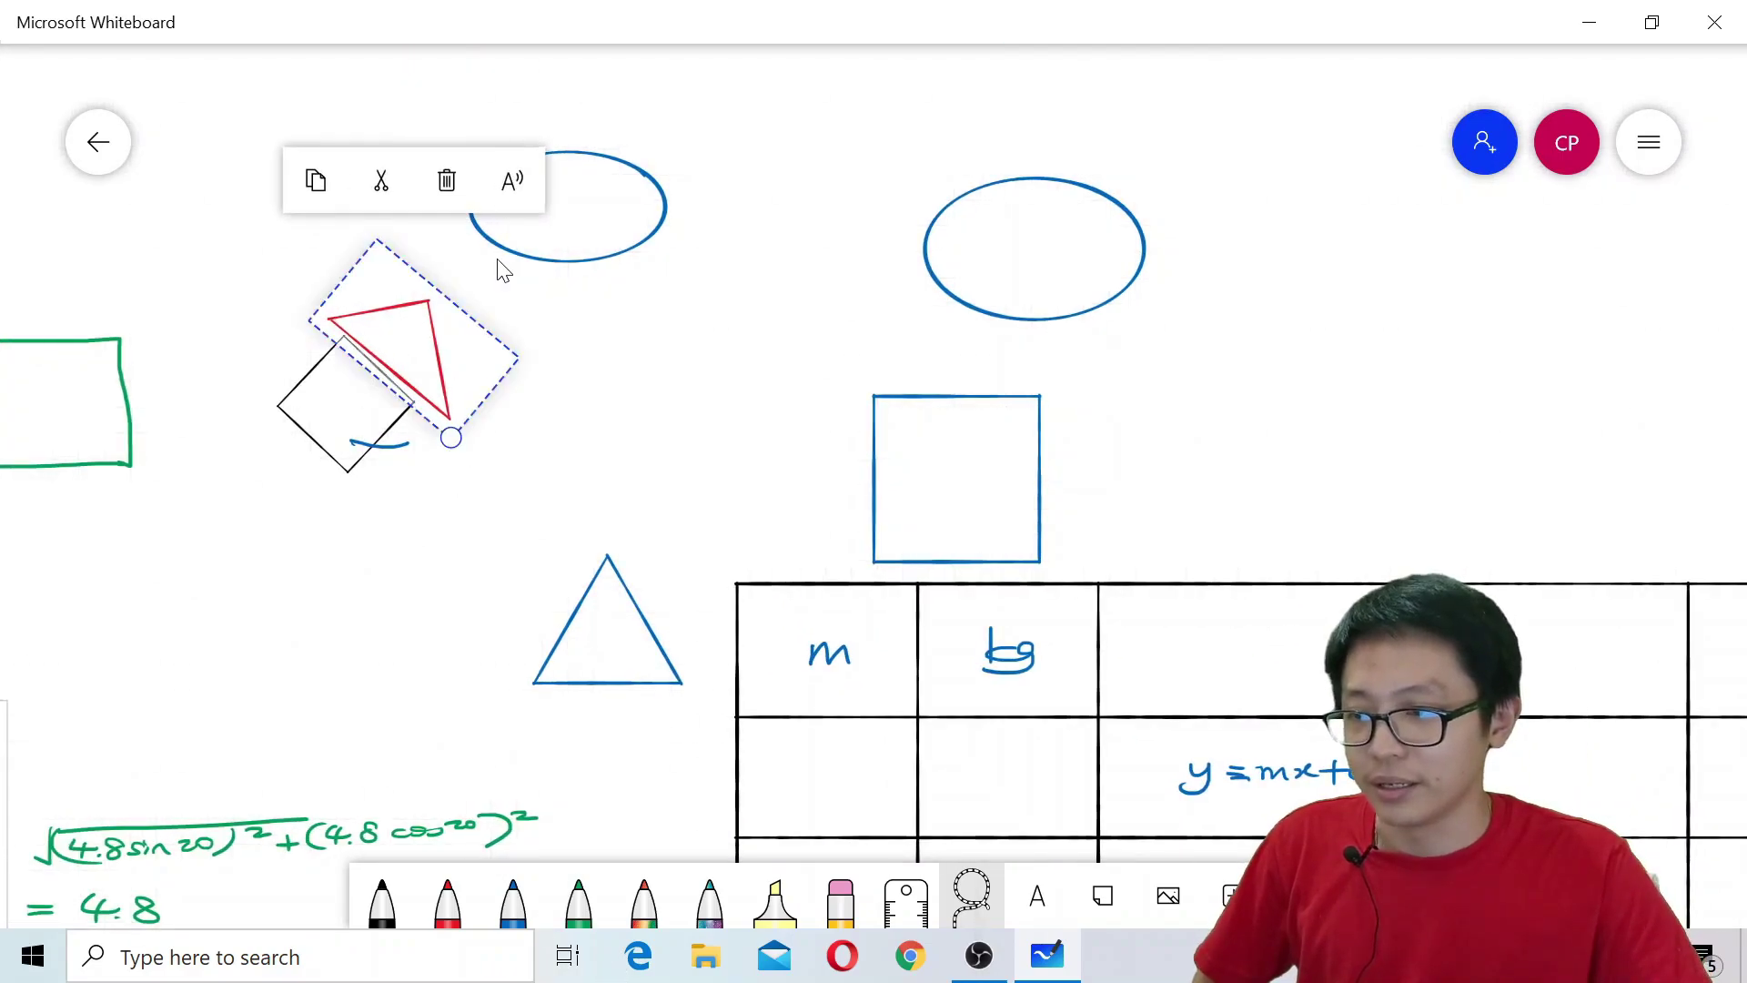
{"action": "left_click_drag", "start_coordinate": [453, 430], "coordinate": [485, 420]}
{"action": "mouse_move", "coordinate": [454, 446]}
{"action": "left_mouse_down"}
{"action": "mouse_move", "coordinate": [483, 577]}
{"action": "mouse_move", "coordinate": [432, 478]}
{"action": "mouse_move", "coordinate": [453, 458]}
{"action": "left_mouse_up"}
{"action": "left_click_drag", "start_coordinate": [342, 538], "coordinate": [1643, 556]}
{"action": "left_click_drag", "start_coordinate": [432, 515], "coordinate": [744, 692]}
- Place the ruler beside the graph's marked point, rotated to 29°
{"action": "scroll", "coordinate": [749, 703], "scroll_direction": "left", "scroll_amount": 6}
{"action": "scroll", "coordinate": [749, 703], "scroll_direction": "up", "scroll_amount": 3}
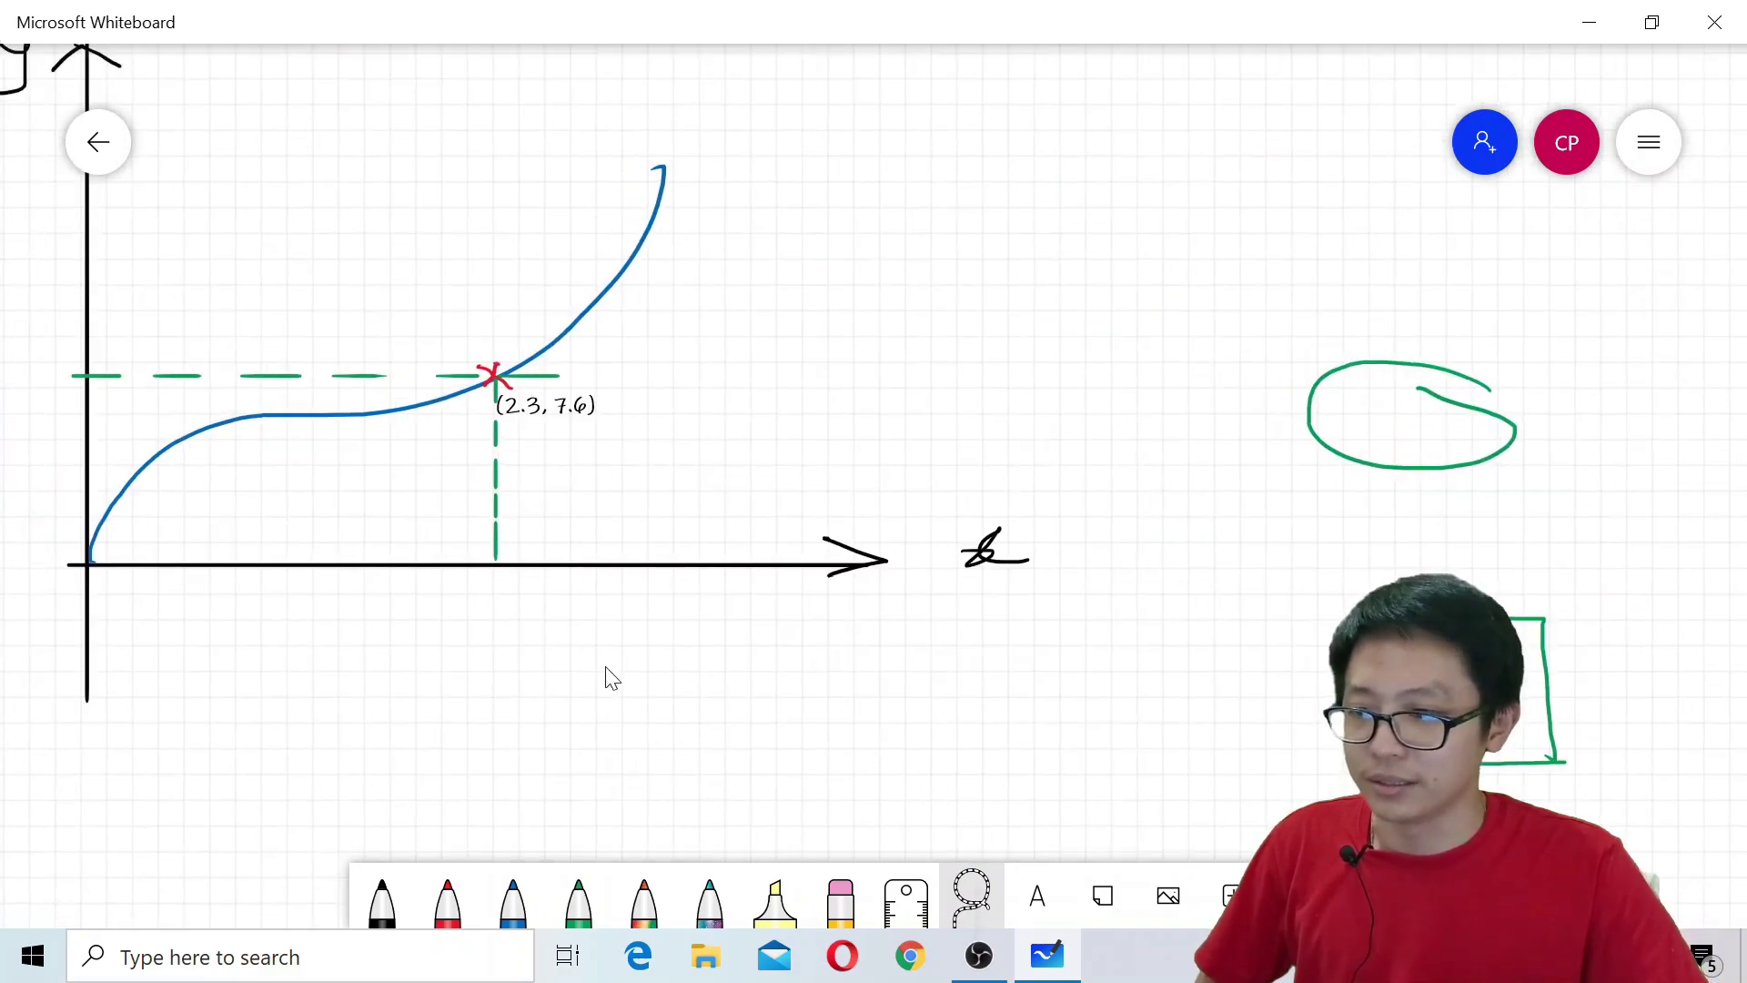
{"action": "left_click", "coordinate": [906, 899]}
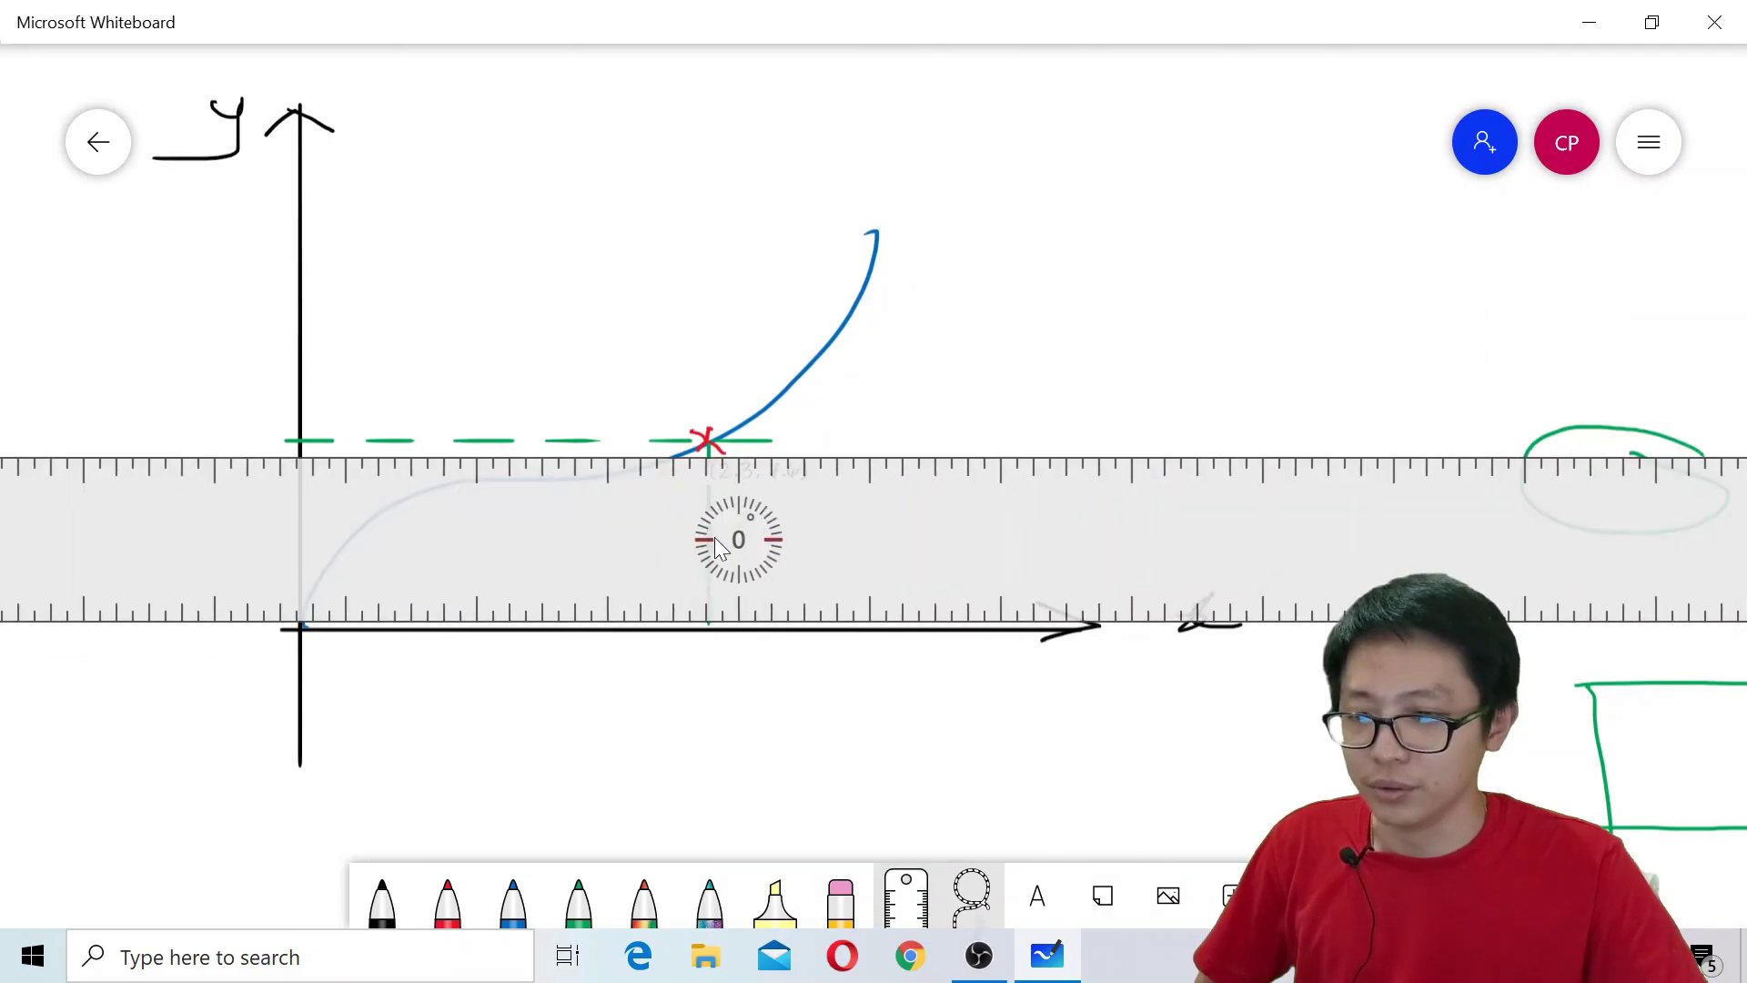
{"action": "scroll", "coordinate": [715, 532], "scroll_direction": "up", "scroll_amount": 8}
{"action": "scroll", "coordinate": [724, 517], "scroll_direction": "up", "scroll_amount": 6}
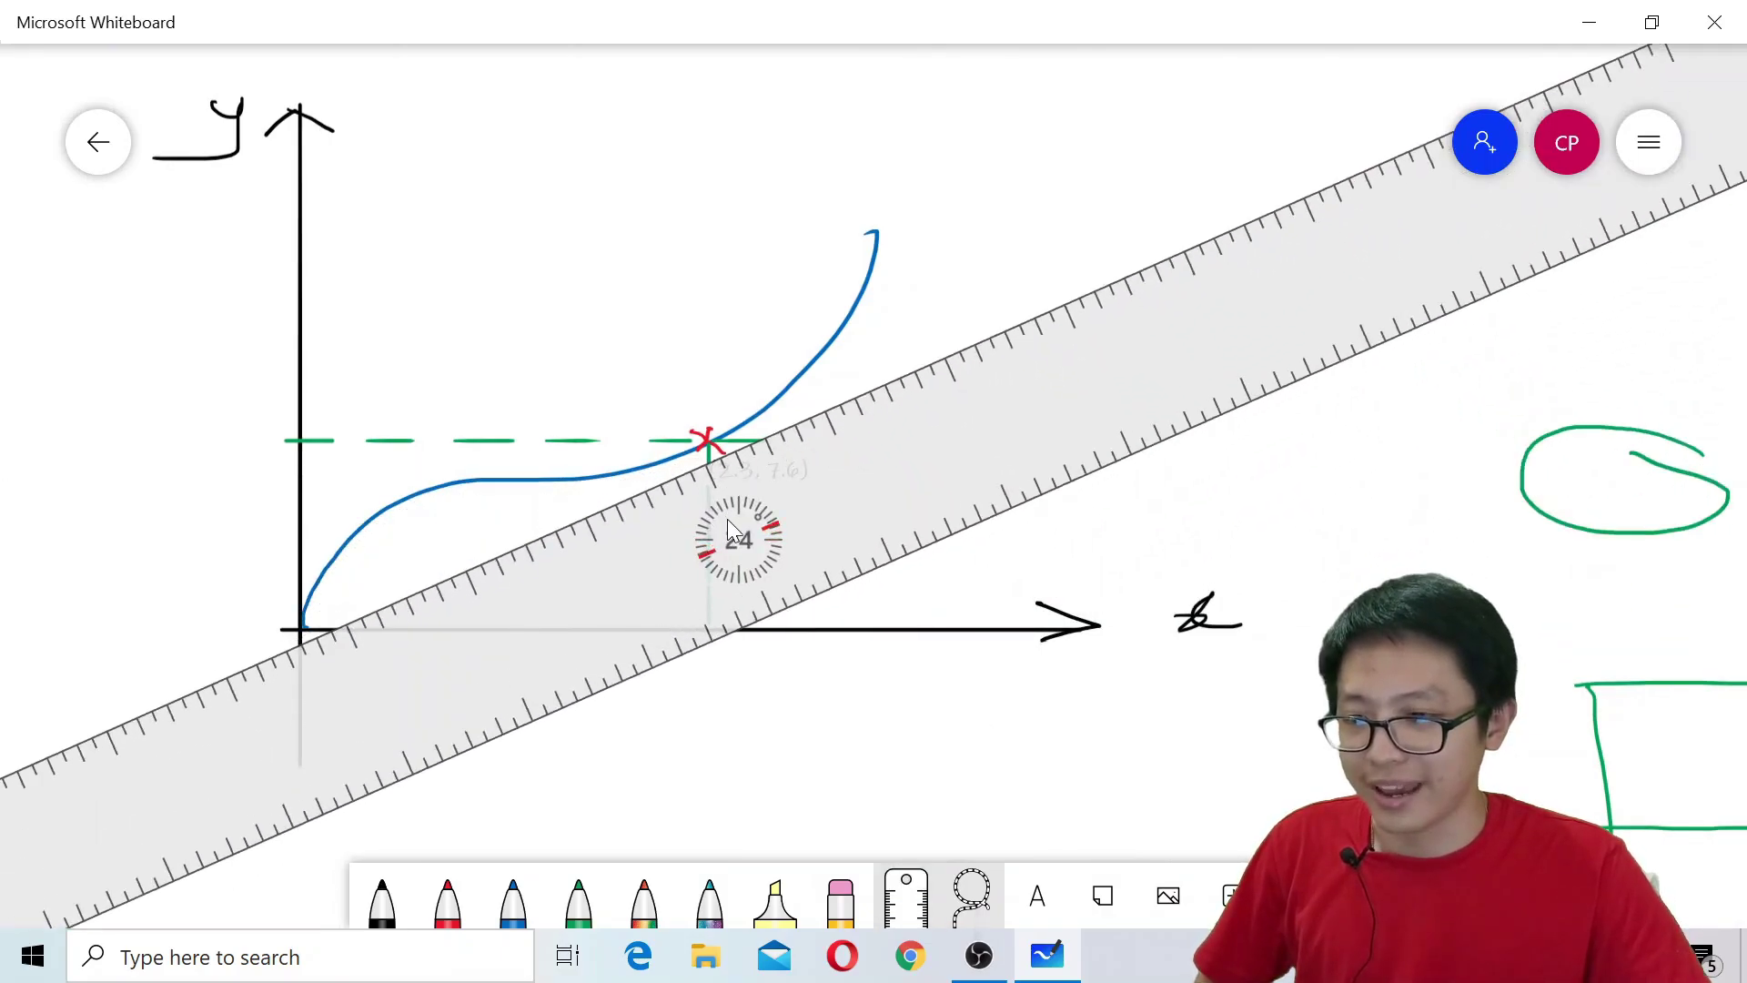
{"action": "left_click_drag", "start_coordinate": [881, 511], "coordinate": [990, 548]}
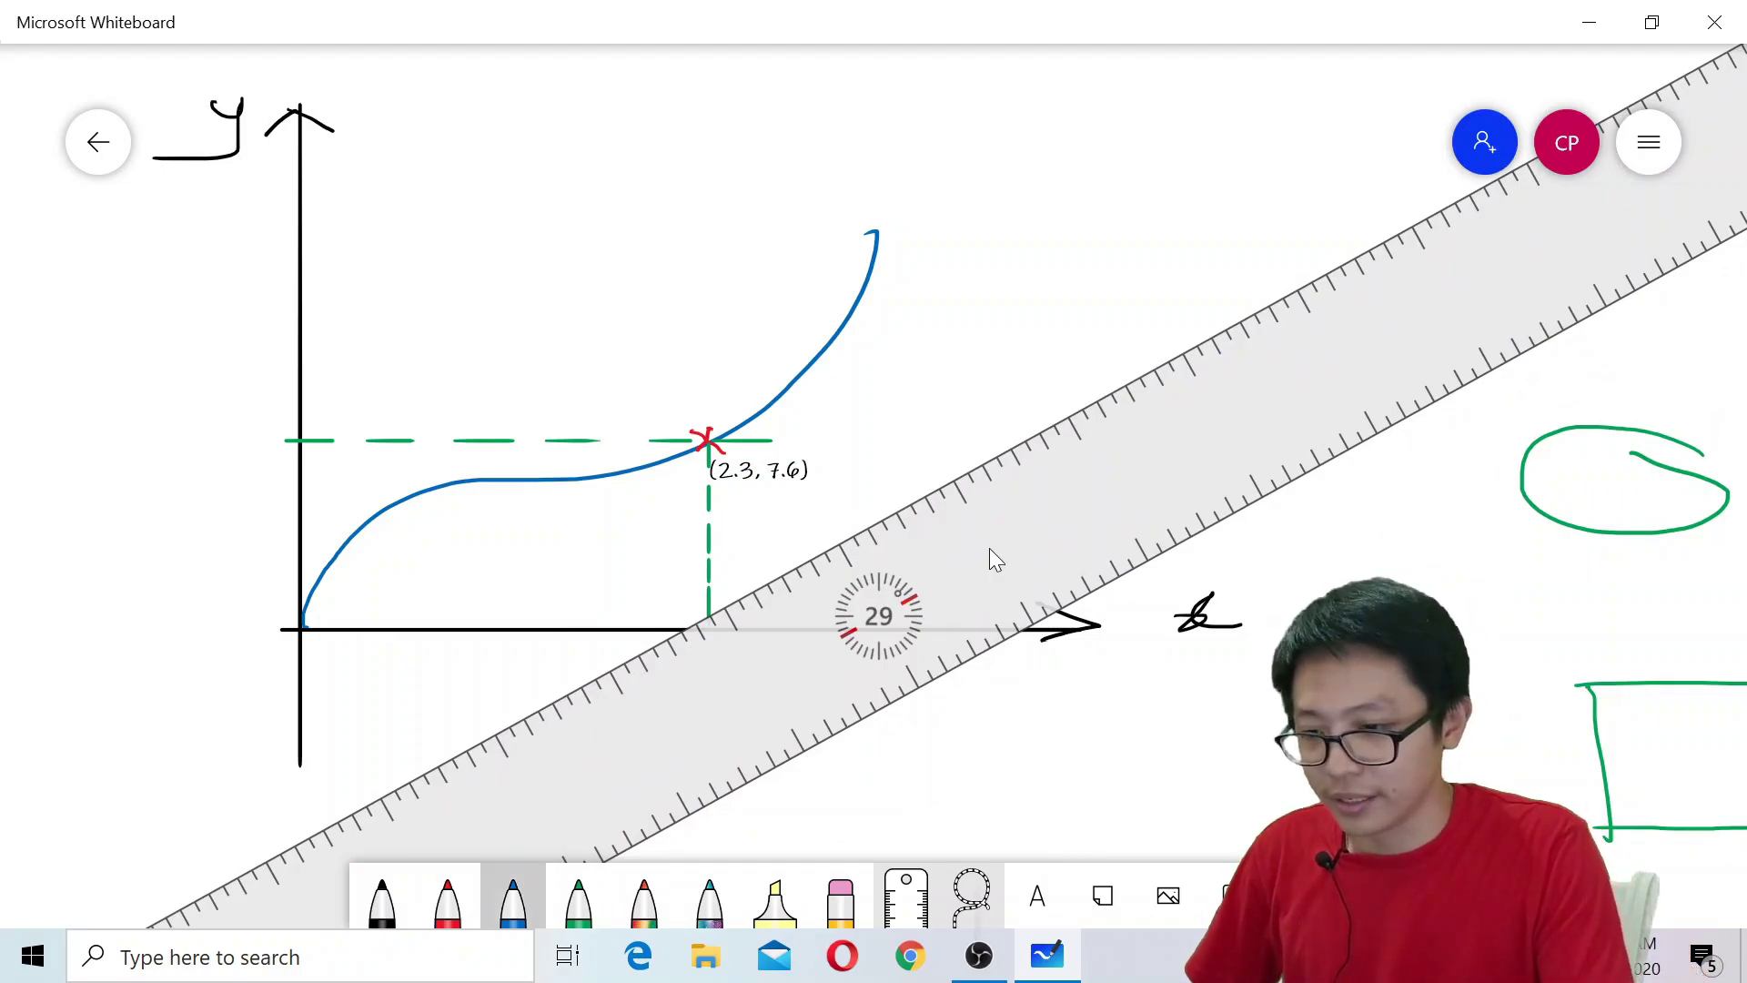
- Rule two parallel blue lines along the ruler and return to the board gallery
{"action": "left_click", "coordinate": [514, 902]}
{"action": "left_click_drag", "start_coordinate": [873, 521], "coordinate": [1288, 293]}
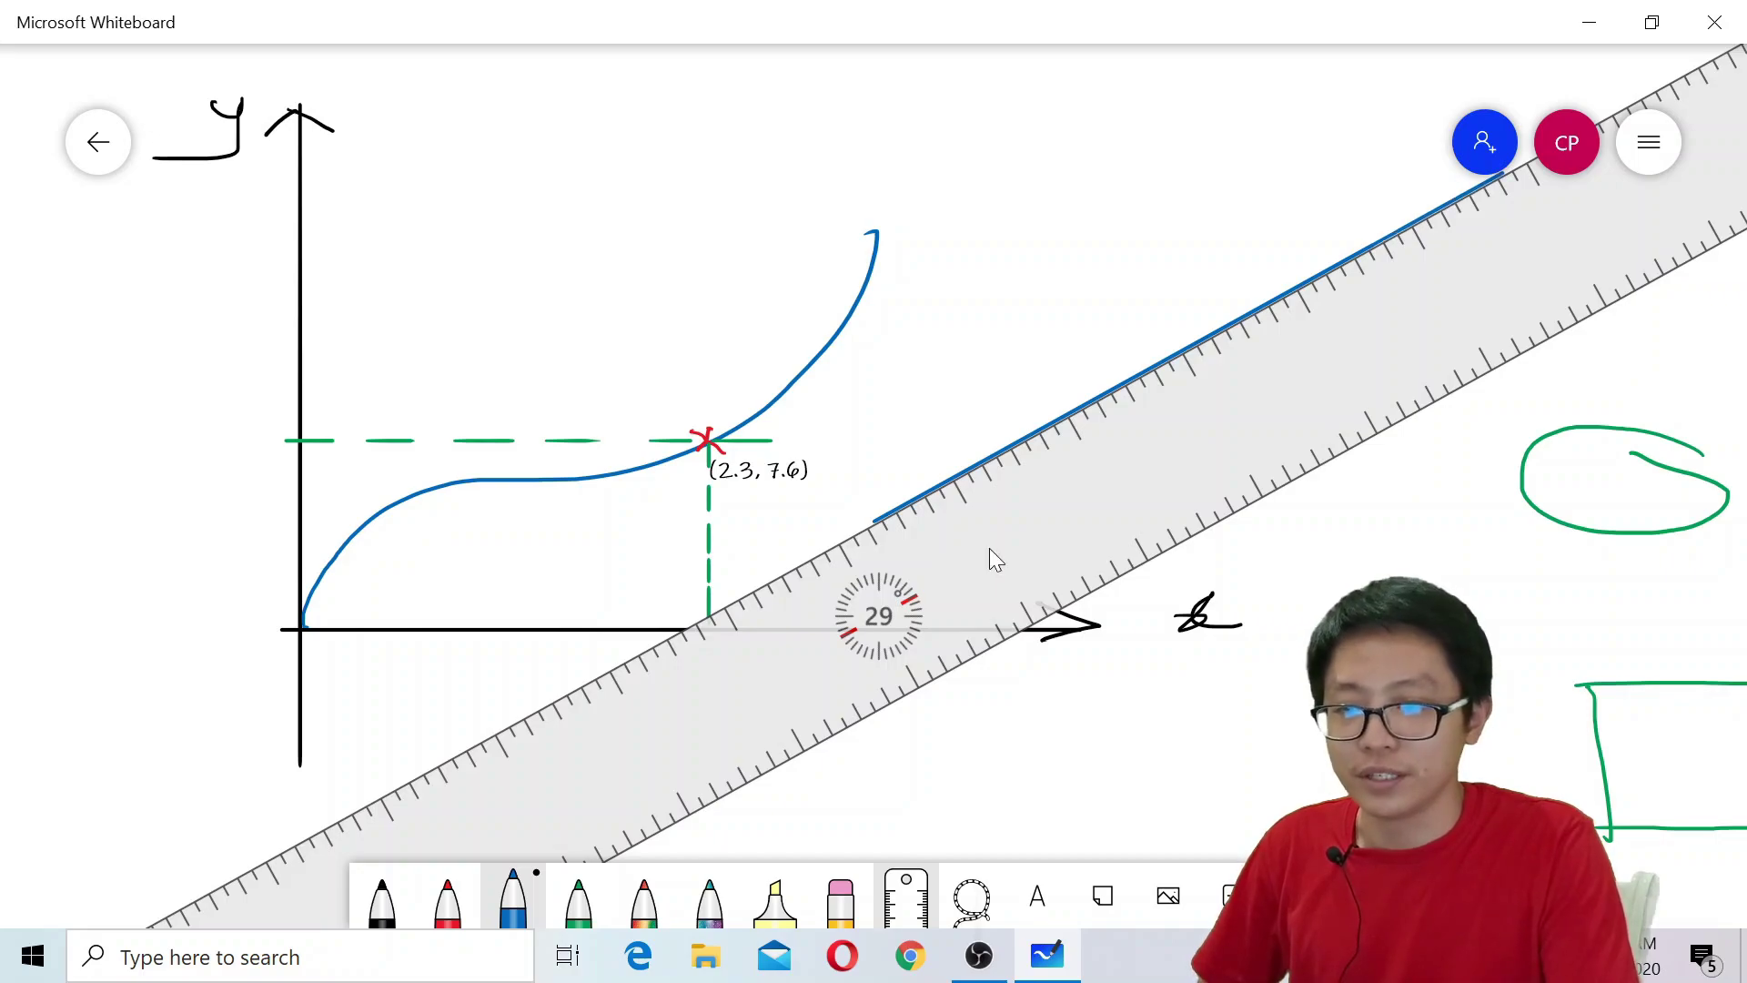
{"action": "left_click_drag", "start_coordinate": [1121, 576], "coordinate": [1274, 494]}
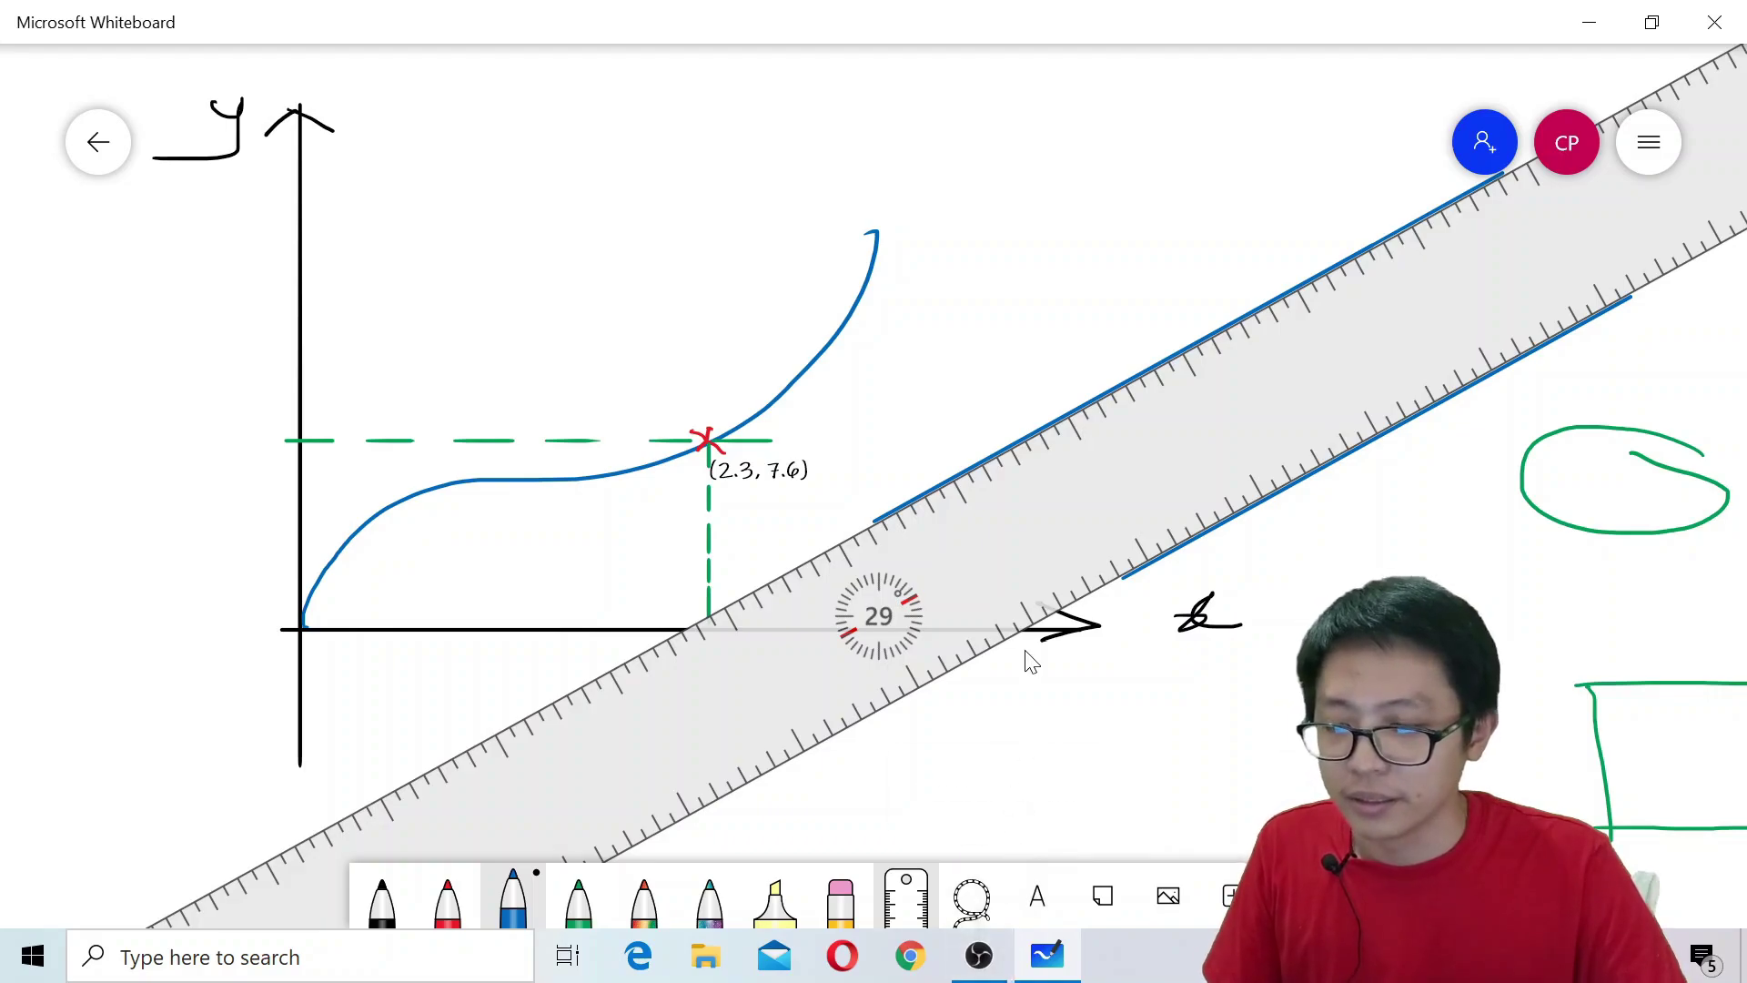
{"action": "mouse_move", "coordinate": [1148, 688]}
{"action": "left_mouse_down"}
{"action": "mouse_move", "coordinate": [1053, 701]}
{"action": "mouse_move", "coordinate": [951, 683]}
{"action": "mouse_move", "coordinate": [1072, 602]}
{"action": "left_mouse_up"}
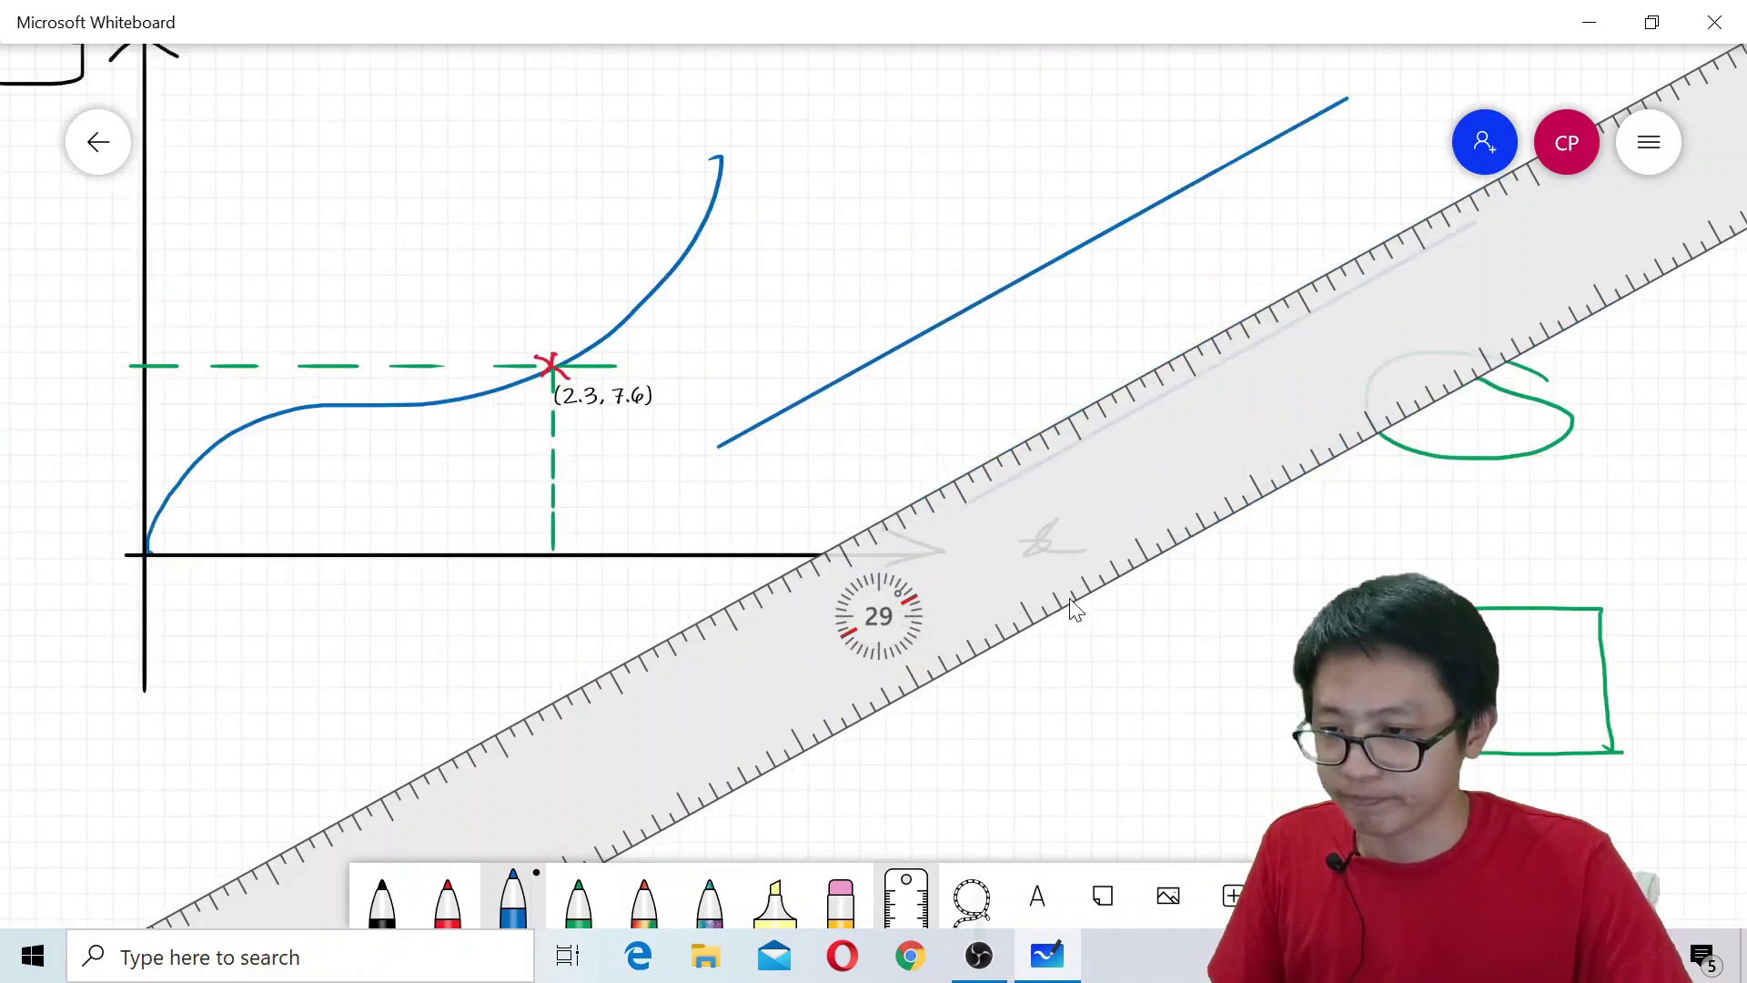
{"action": "left_click", "coordinate": [96, 142]}
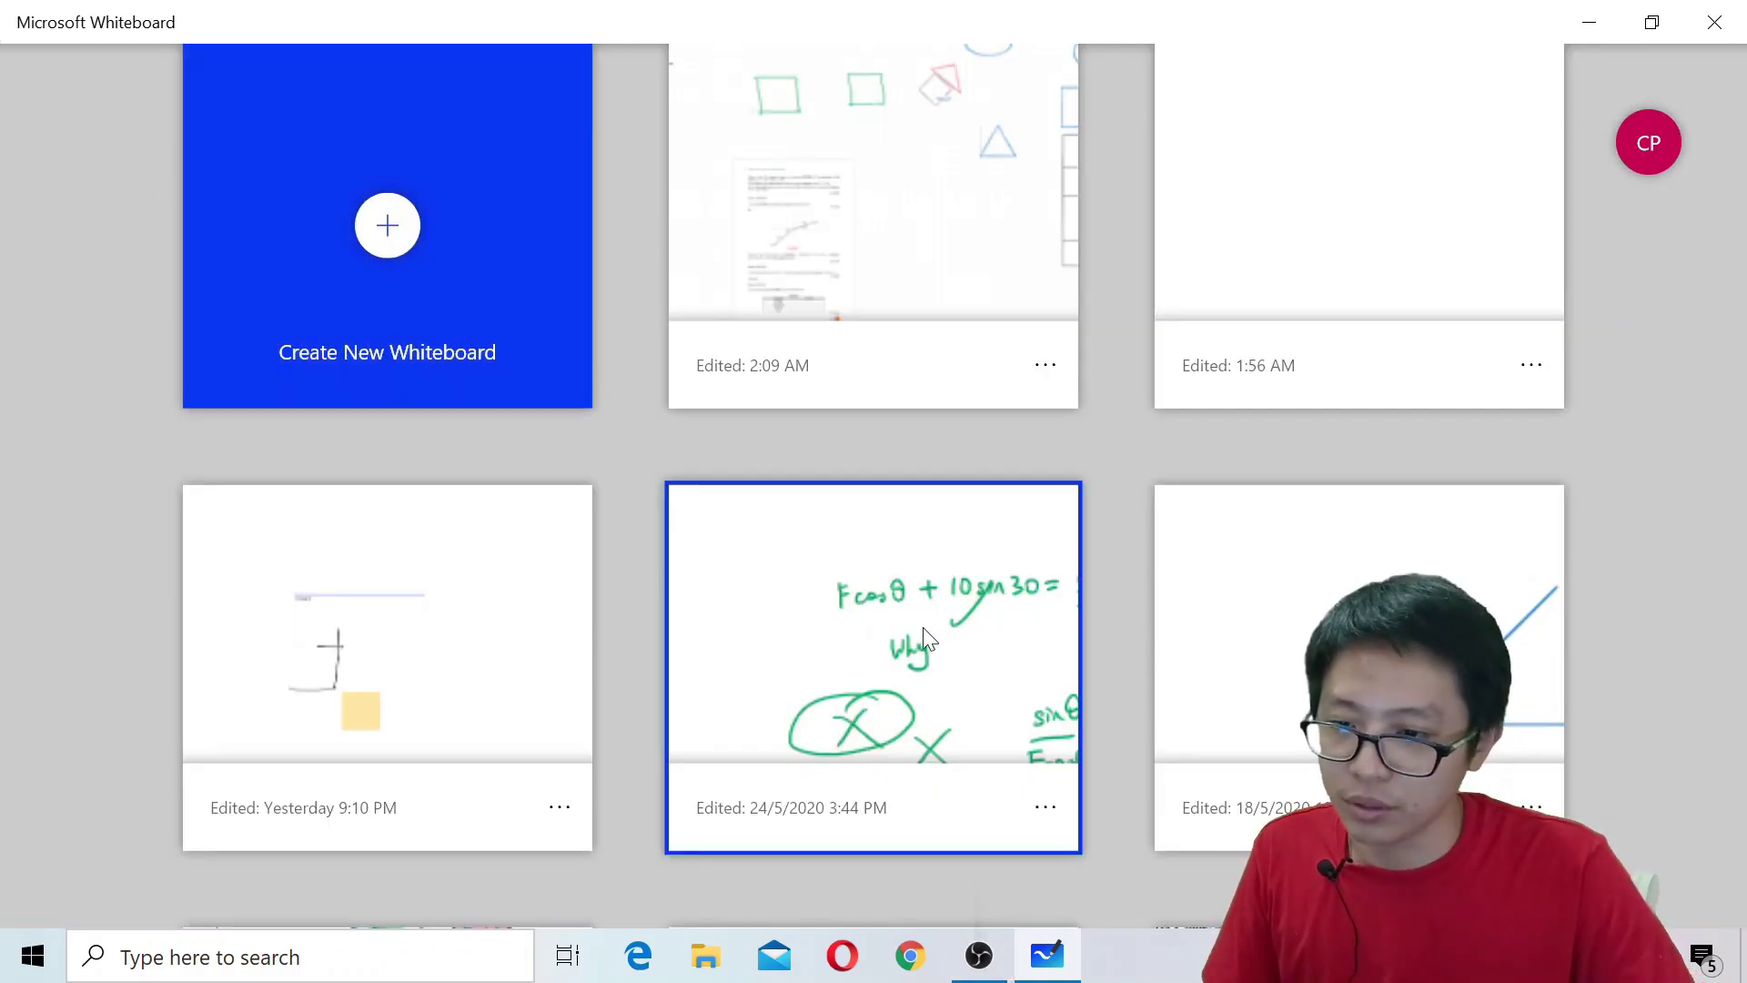
- Open the saved vector-addition board with the (−7.32î − 10ĵ) N answer
{"action": "scroll", "coordinate": [1053, 503], "scroll_direction": "down", "scroll_amount": 10}
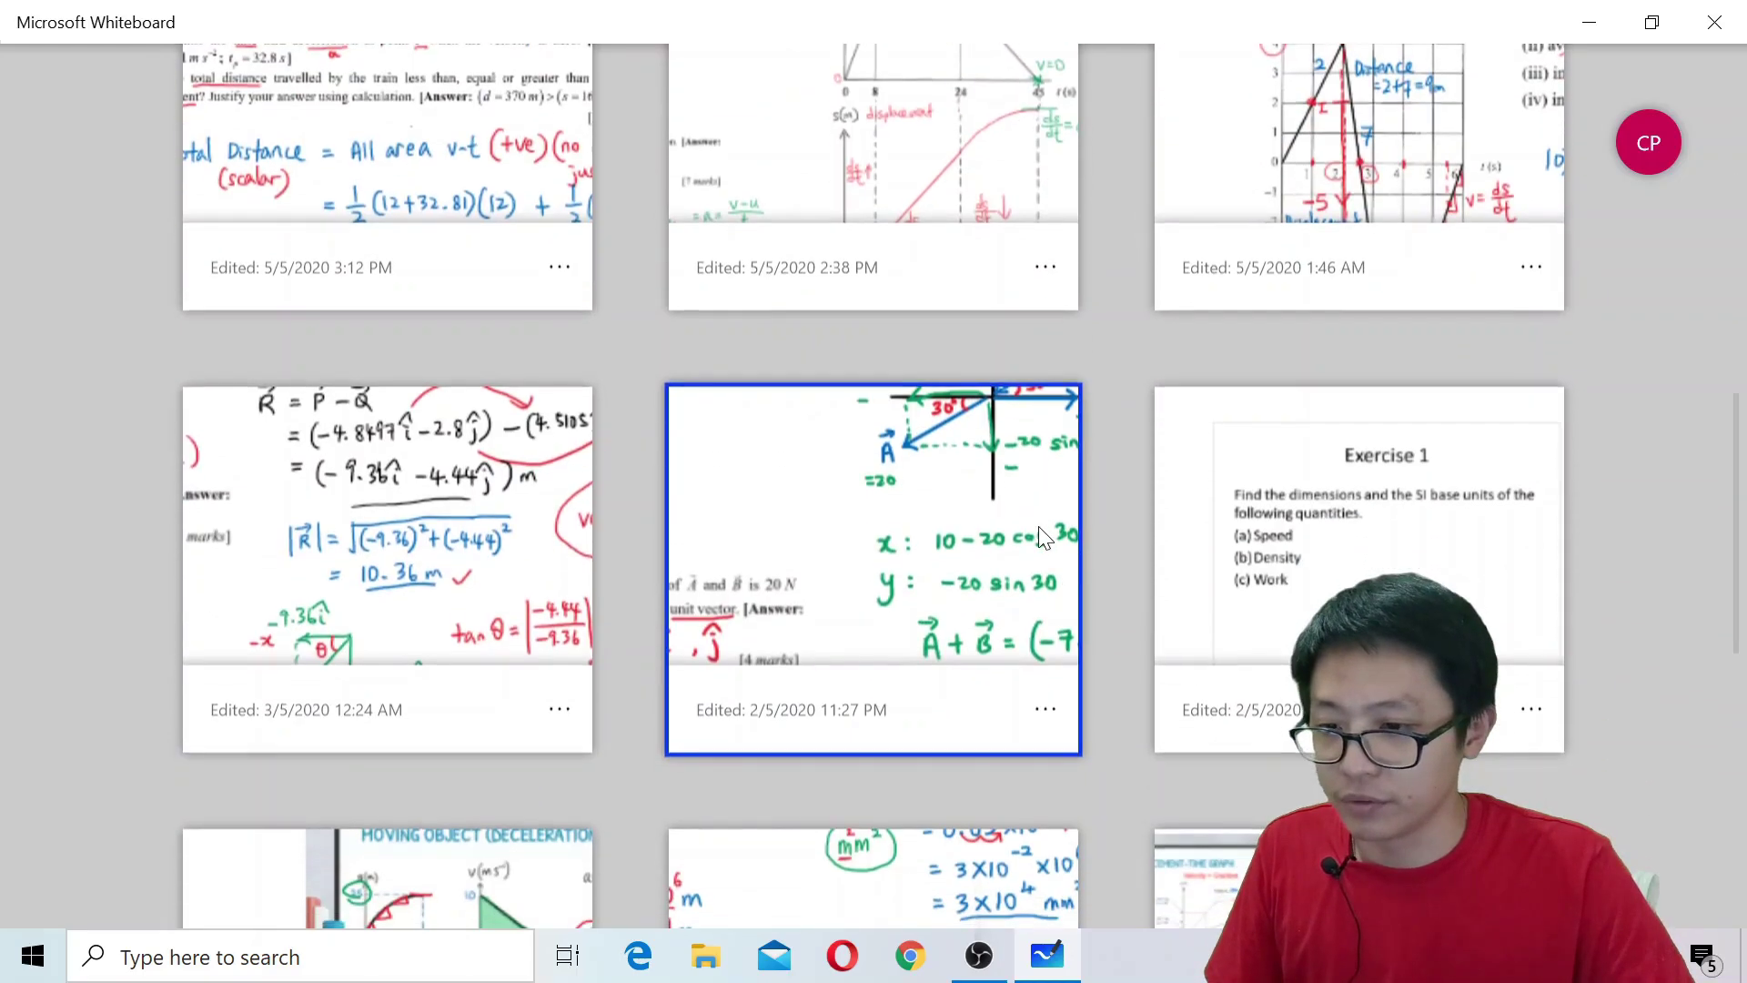
{"action": "left_click", "coordinate": [909, 571]}
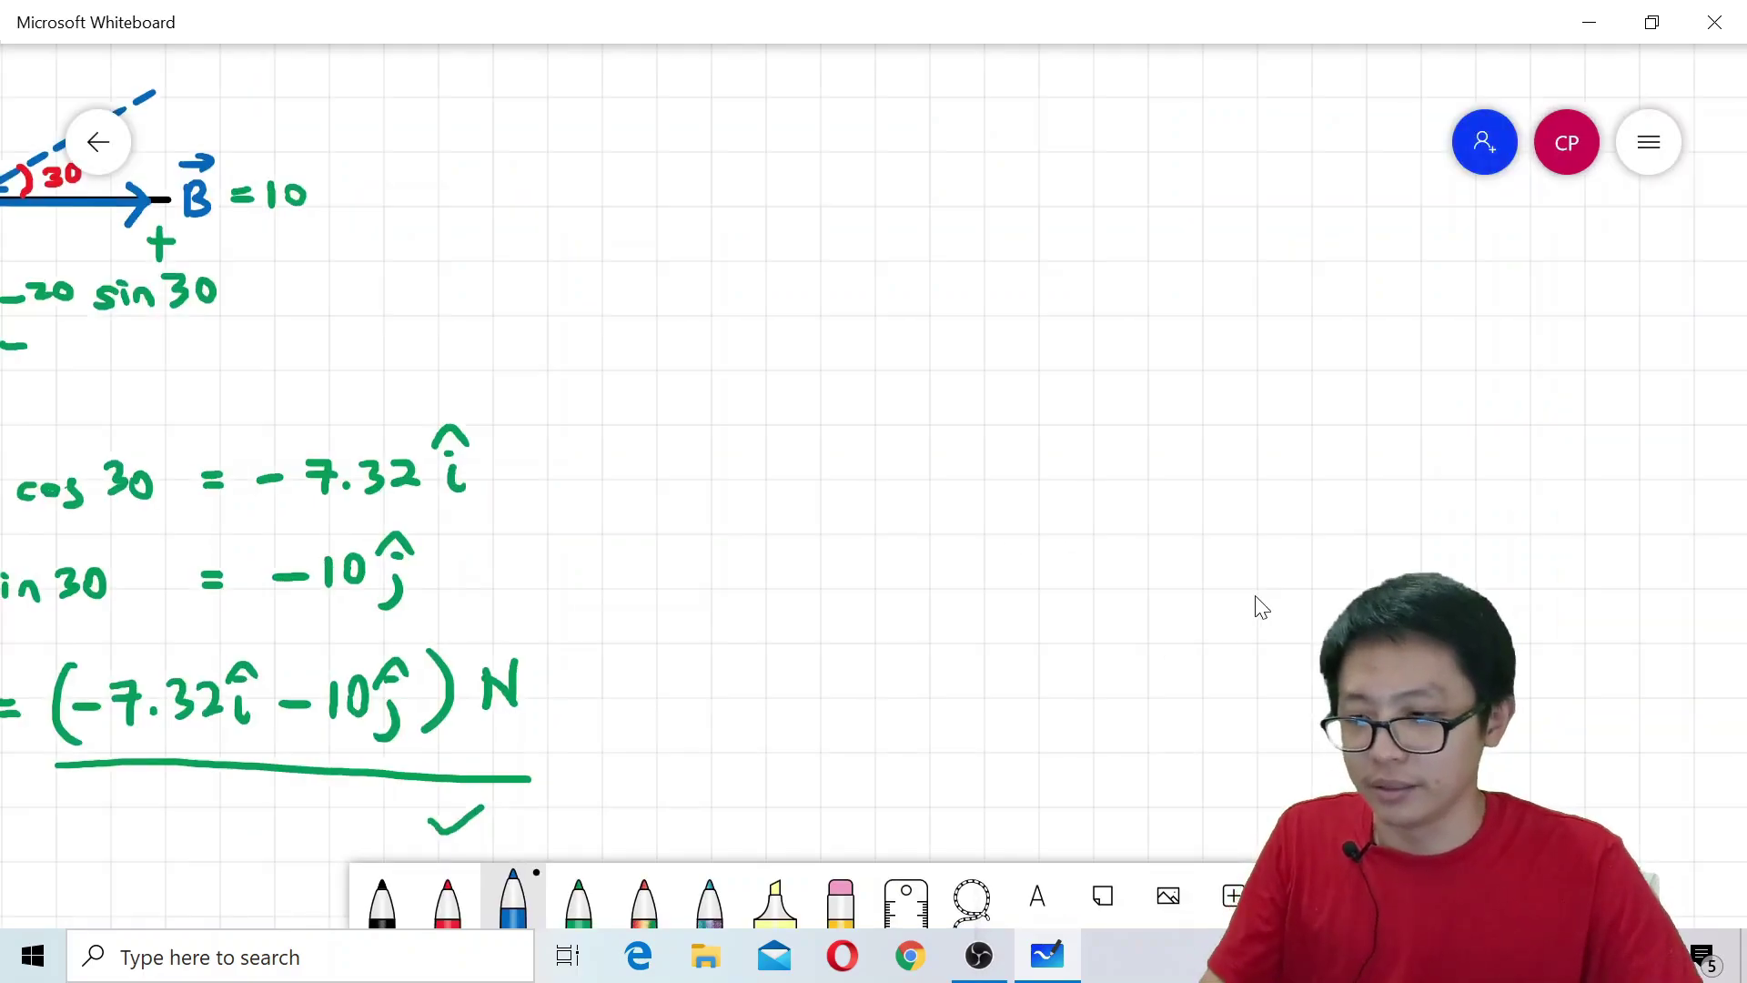
- Zoom and pan to review the vector-addition working, then open the Settings panel
{"action": "scroll", "coordinate": [1204, 439], "scroll_direction": "down", "scroll_amount": 5}
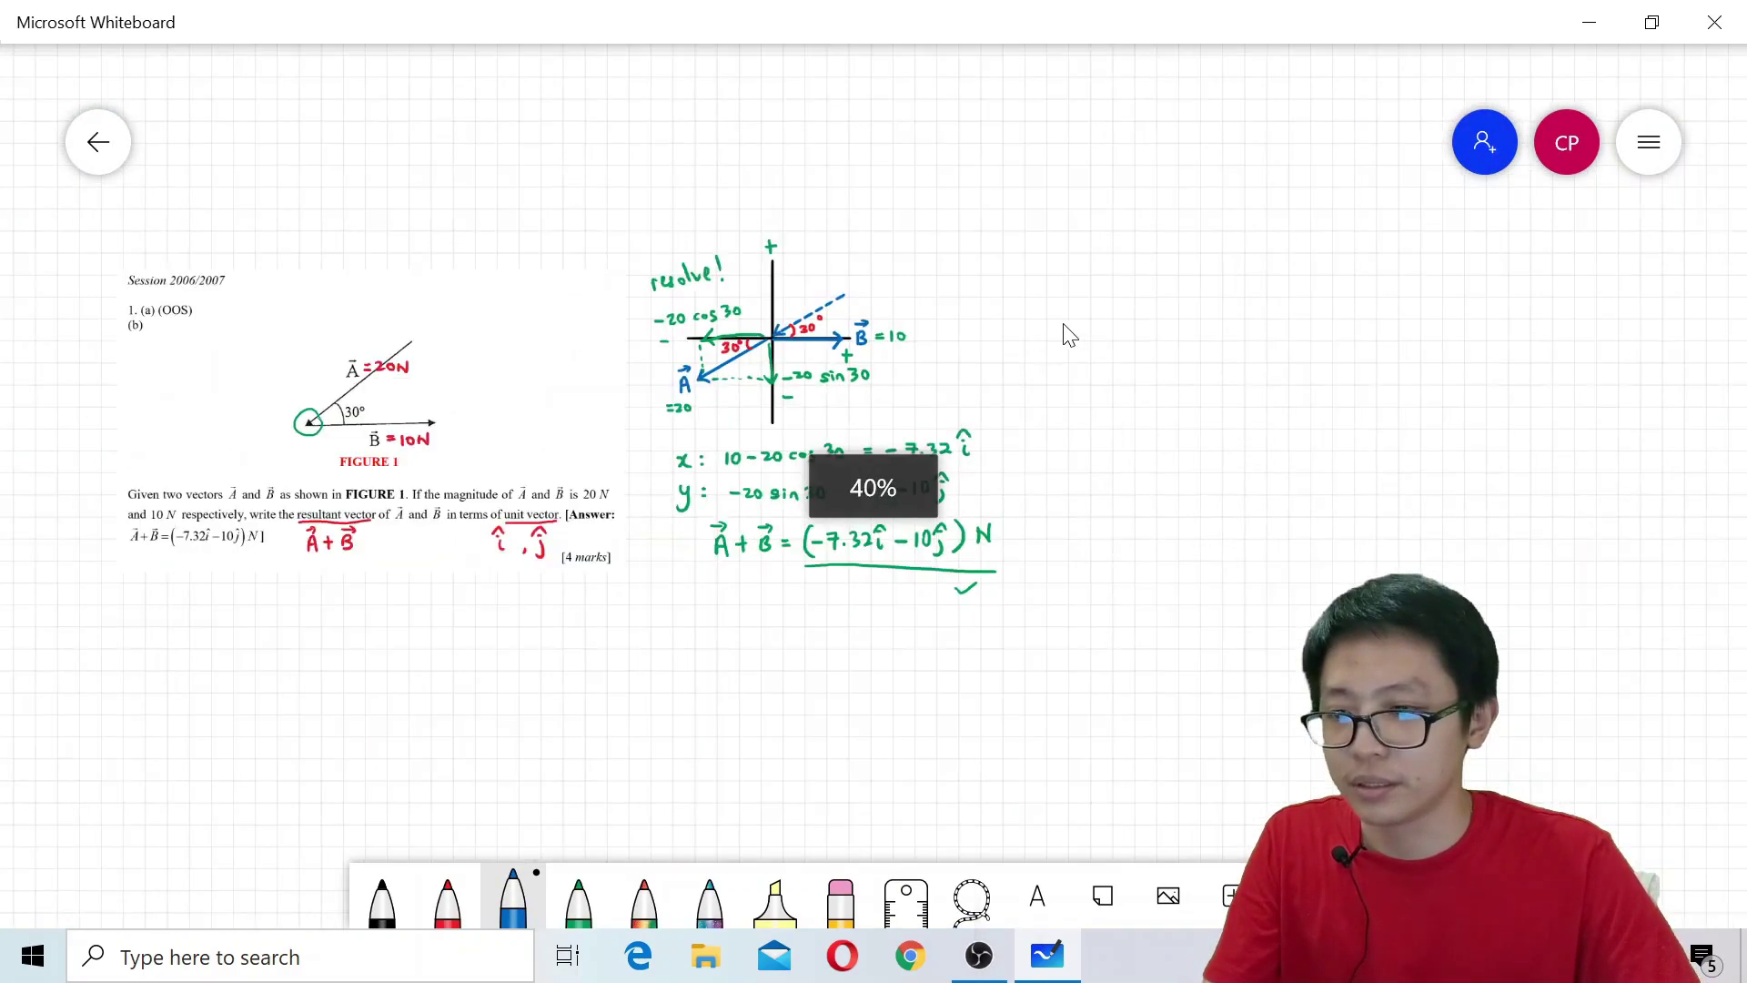
{"action": "scroll", "coordinate": [1225, 371], "scroll_direction": "up", "scroll_amount": 4}
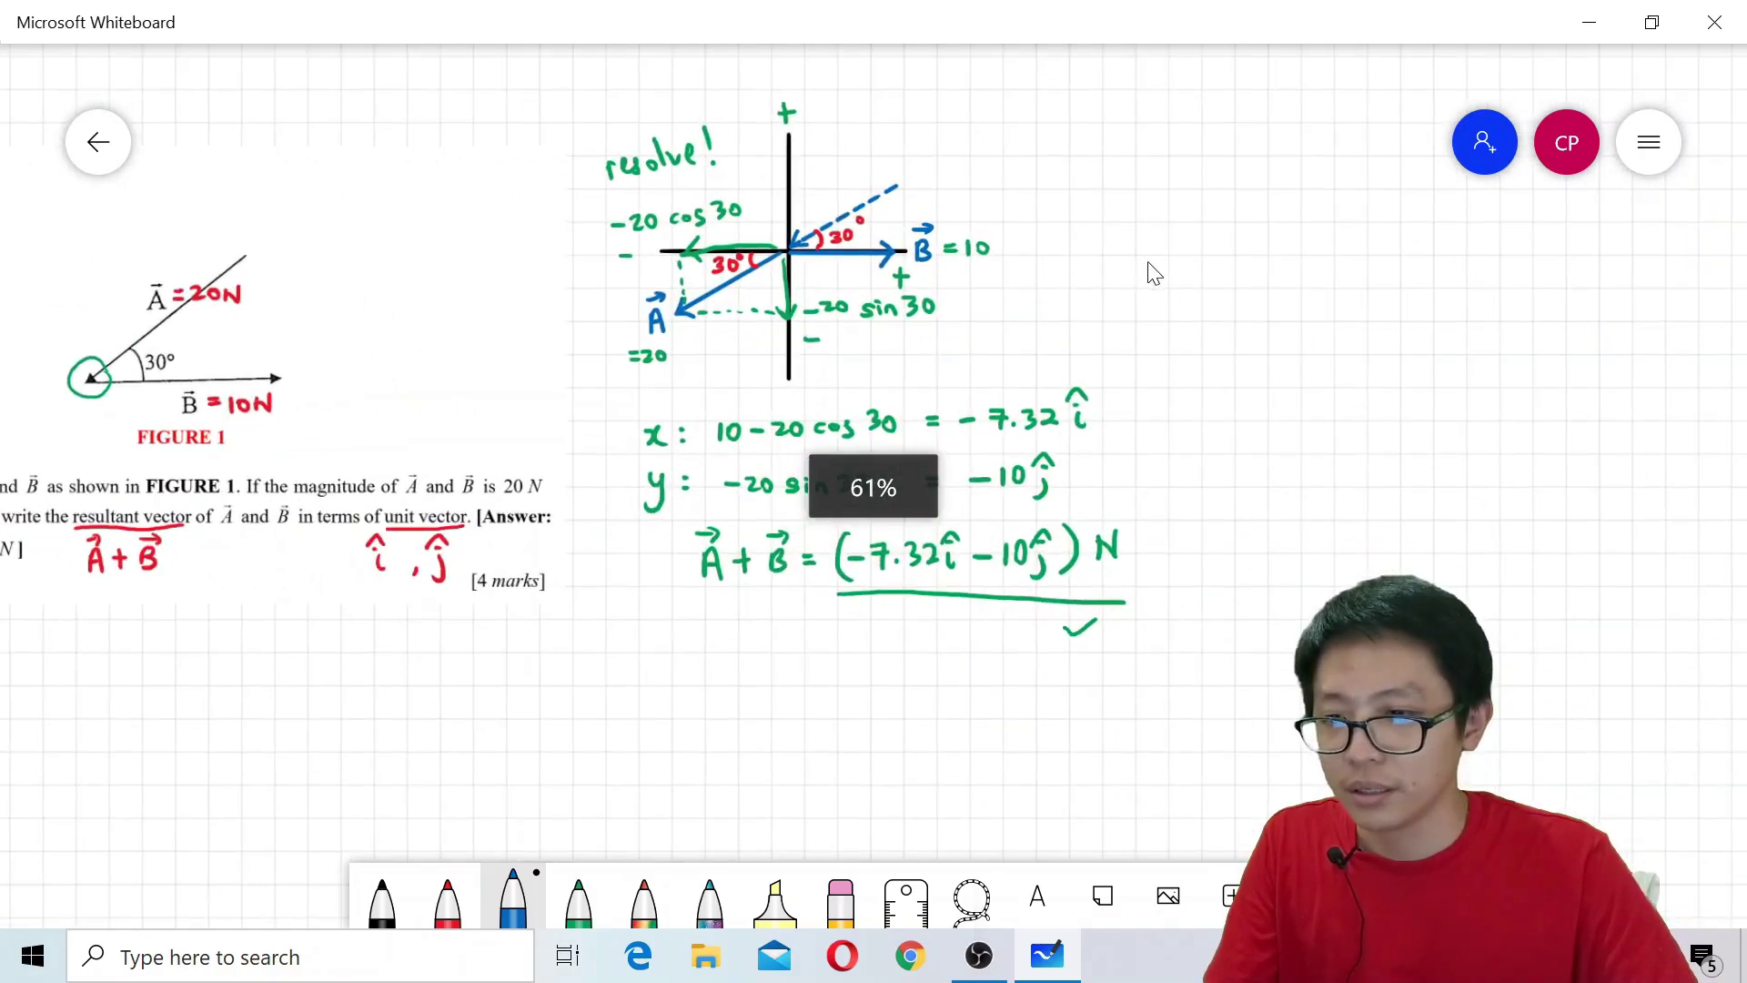
{"action": "left_click_drag", "start_coordinate": [1355, 329], "coordinate": [1473, 386]}
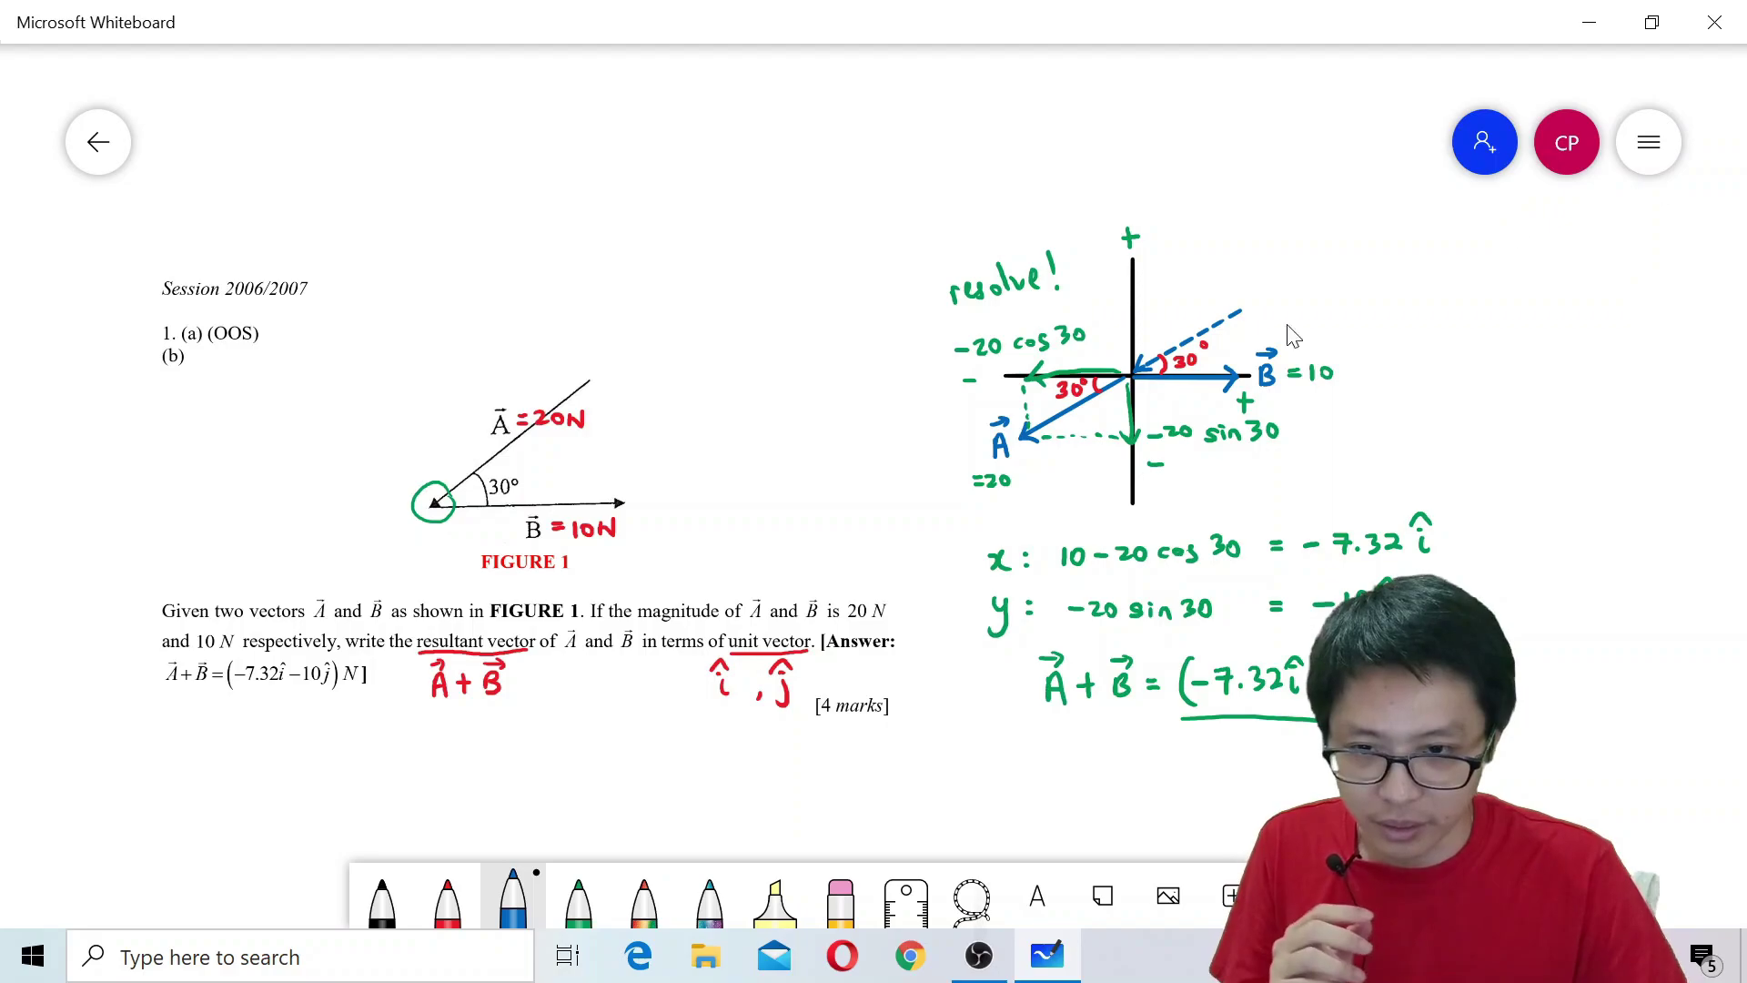
{"action": "left_click", "coordinate": [1648, 143]}
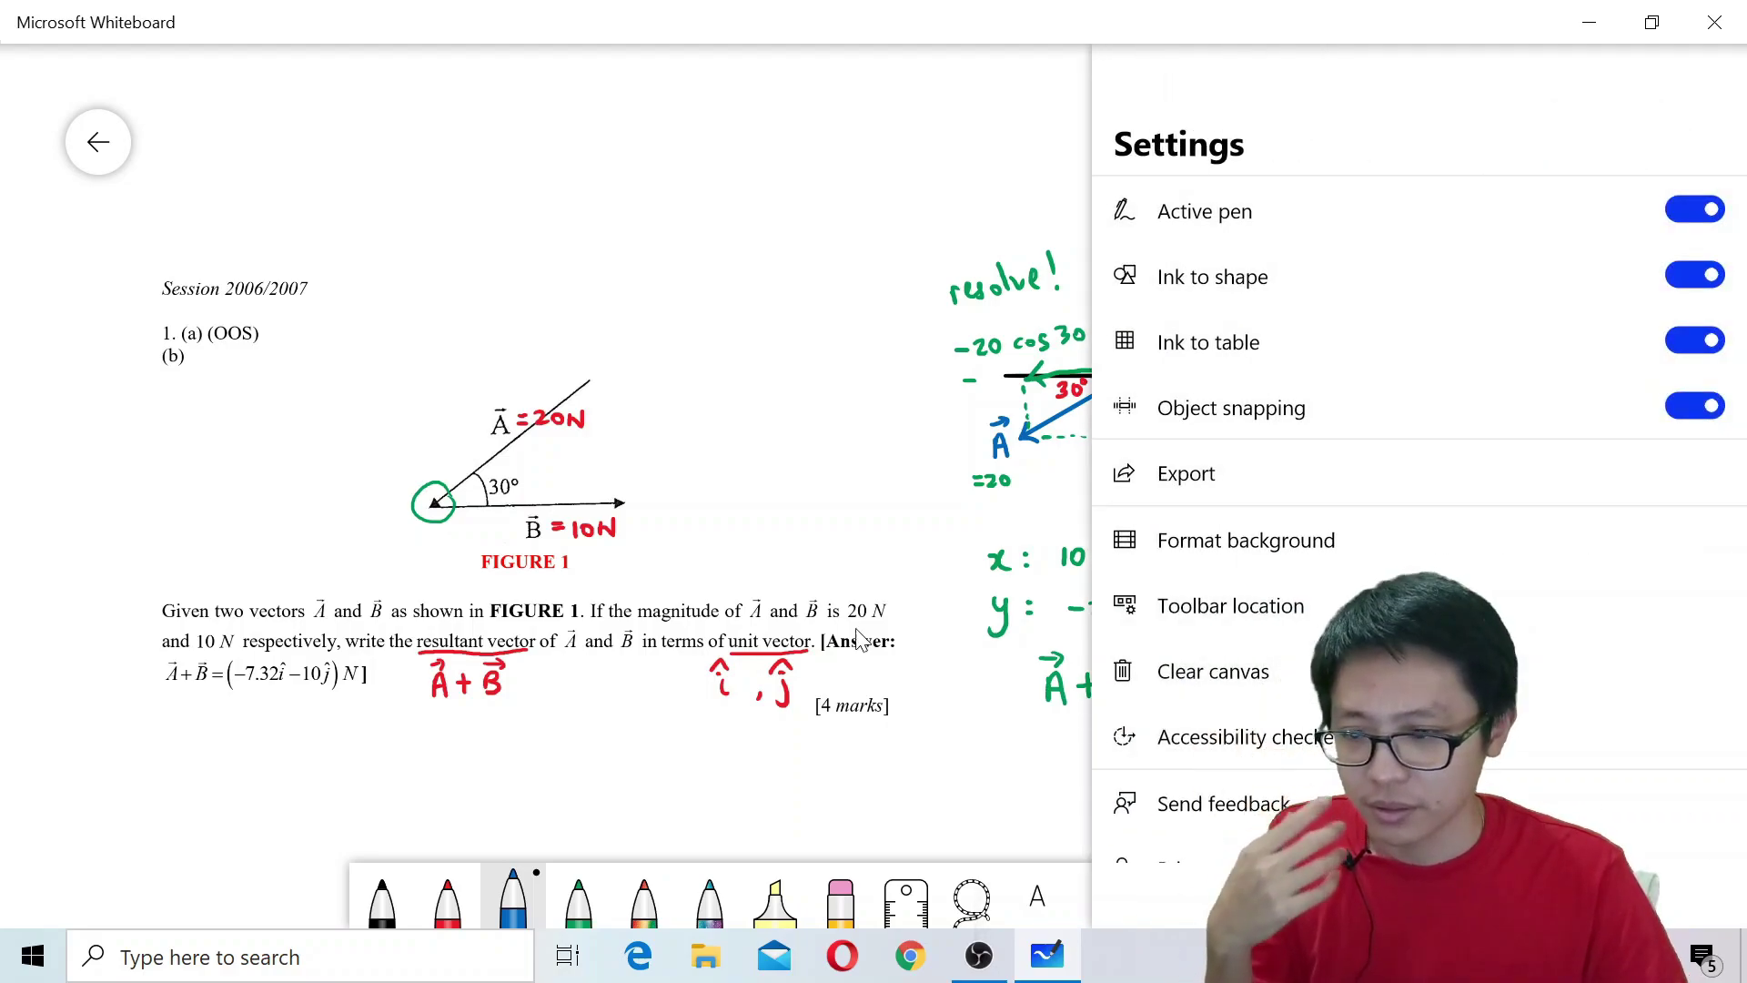
- Close Settings, reopen the latest board, and pan to the (2.3, 7.6) graph
{"action": "left_click", "coordinate": [716, 280]}
{"action": "left_click", "coordinate": [101, 155]}
{"action": "left_click", "coordinate": [99, 143]}
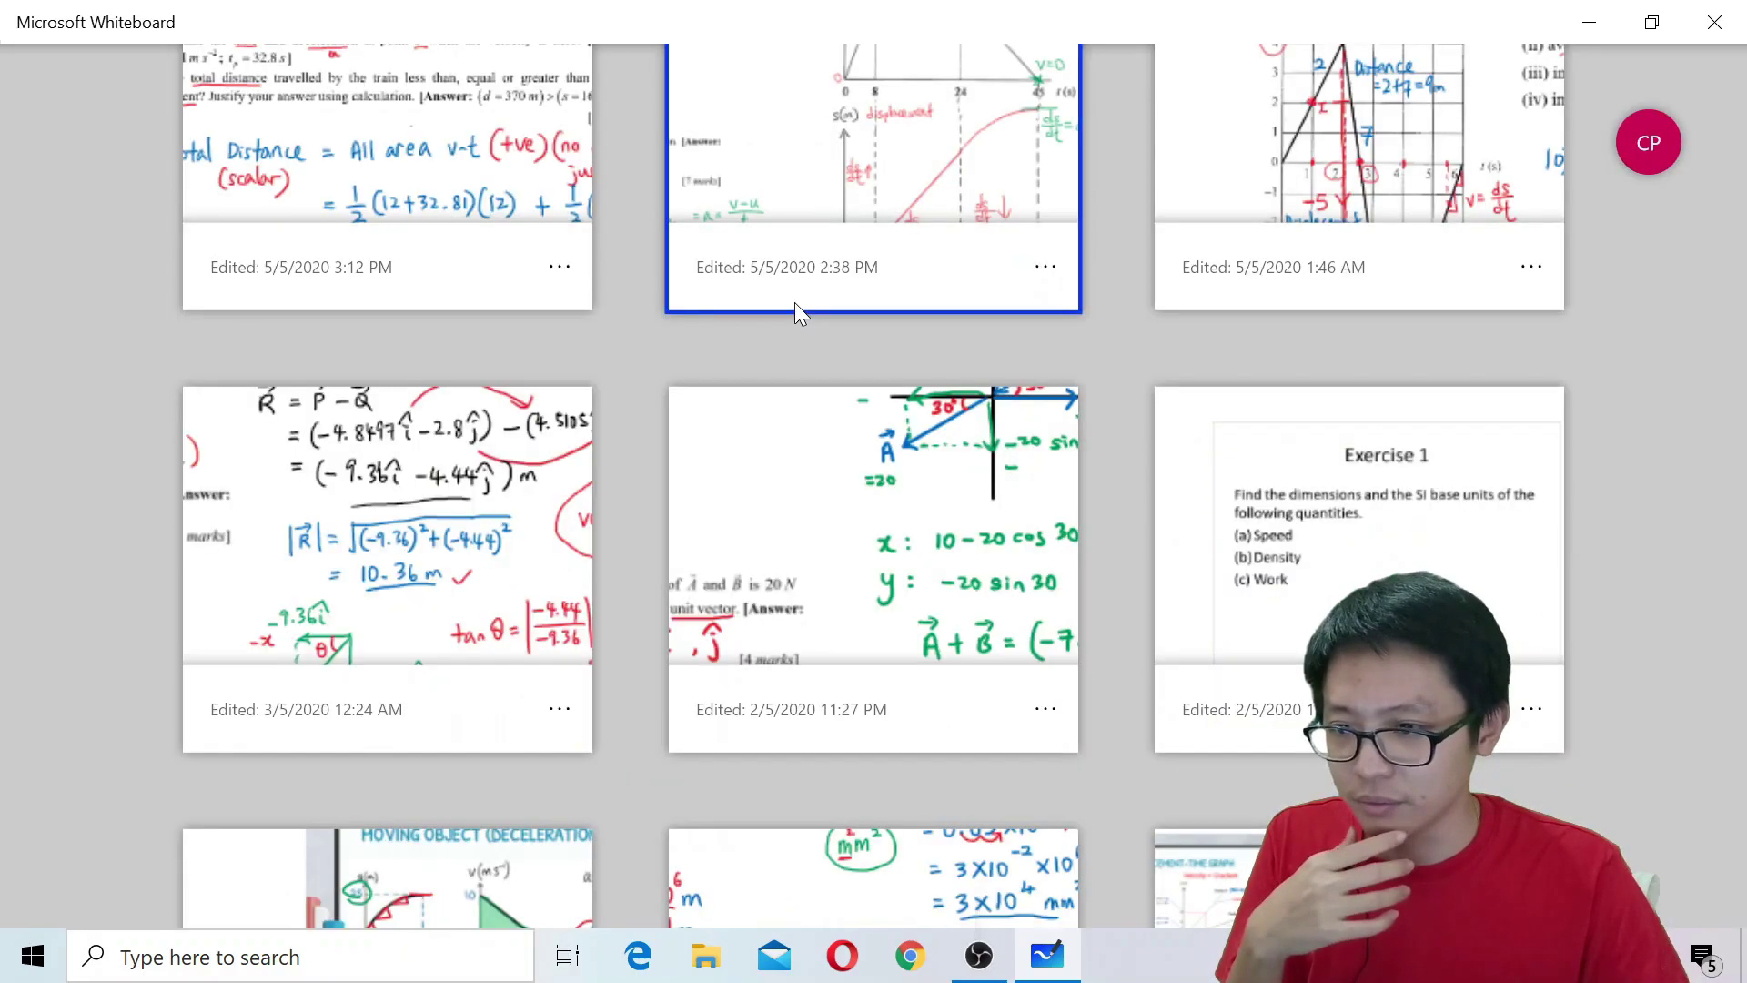
{"action": "scroll", "coordinate": [1070, 369], "scroll_direction": "up", "scroll_amount": 10}
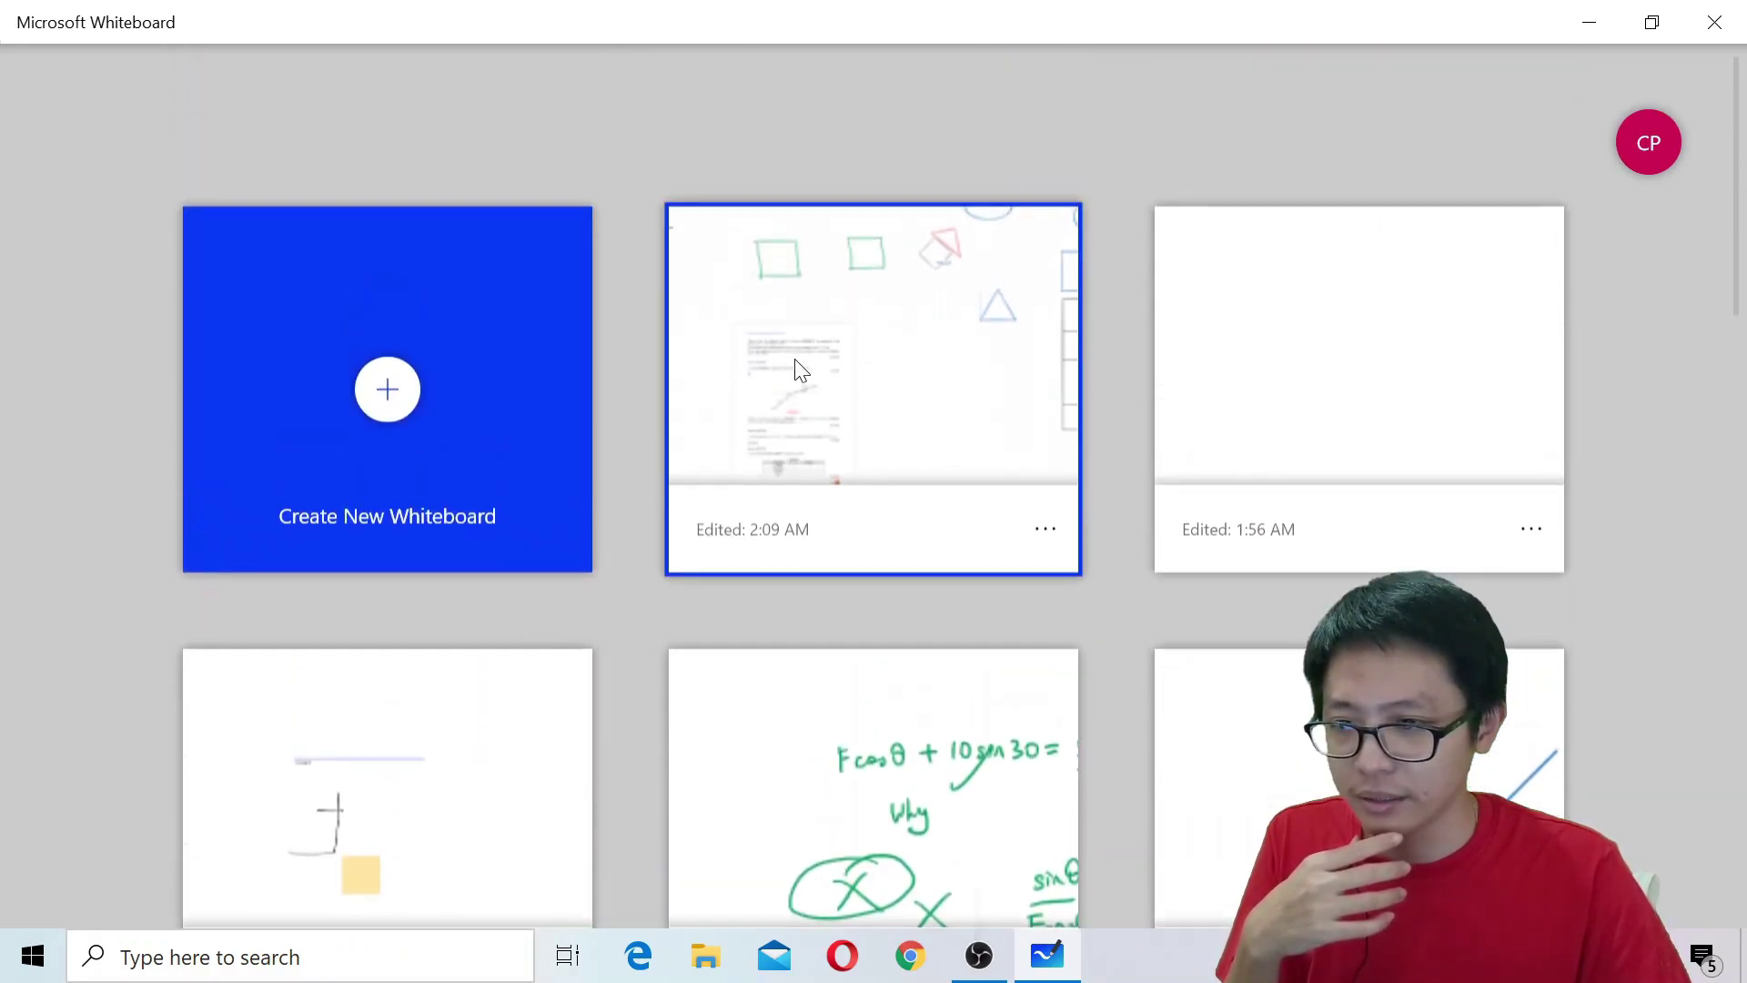
{"action": "left_click", "coordinate": [940, 405]}
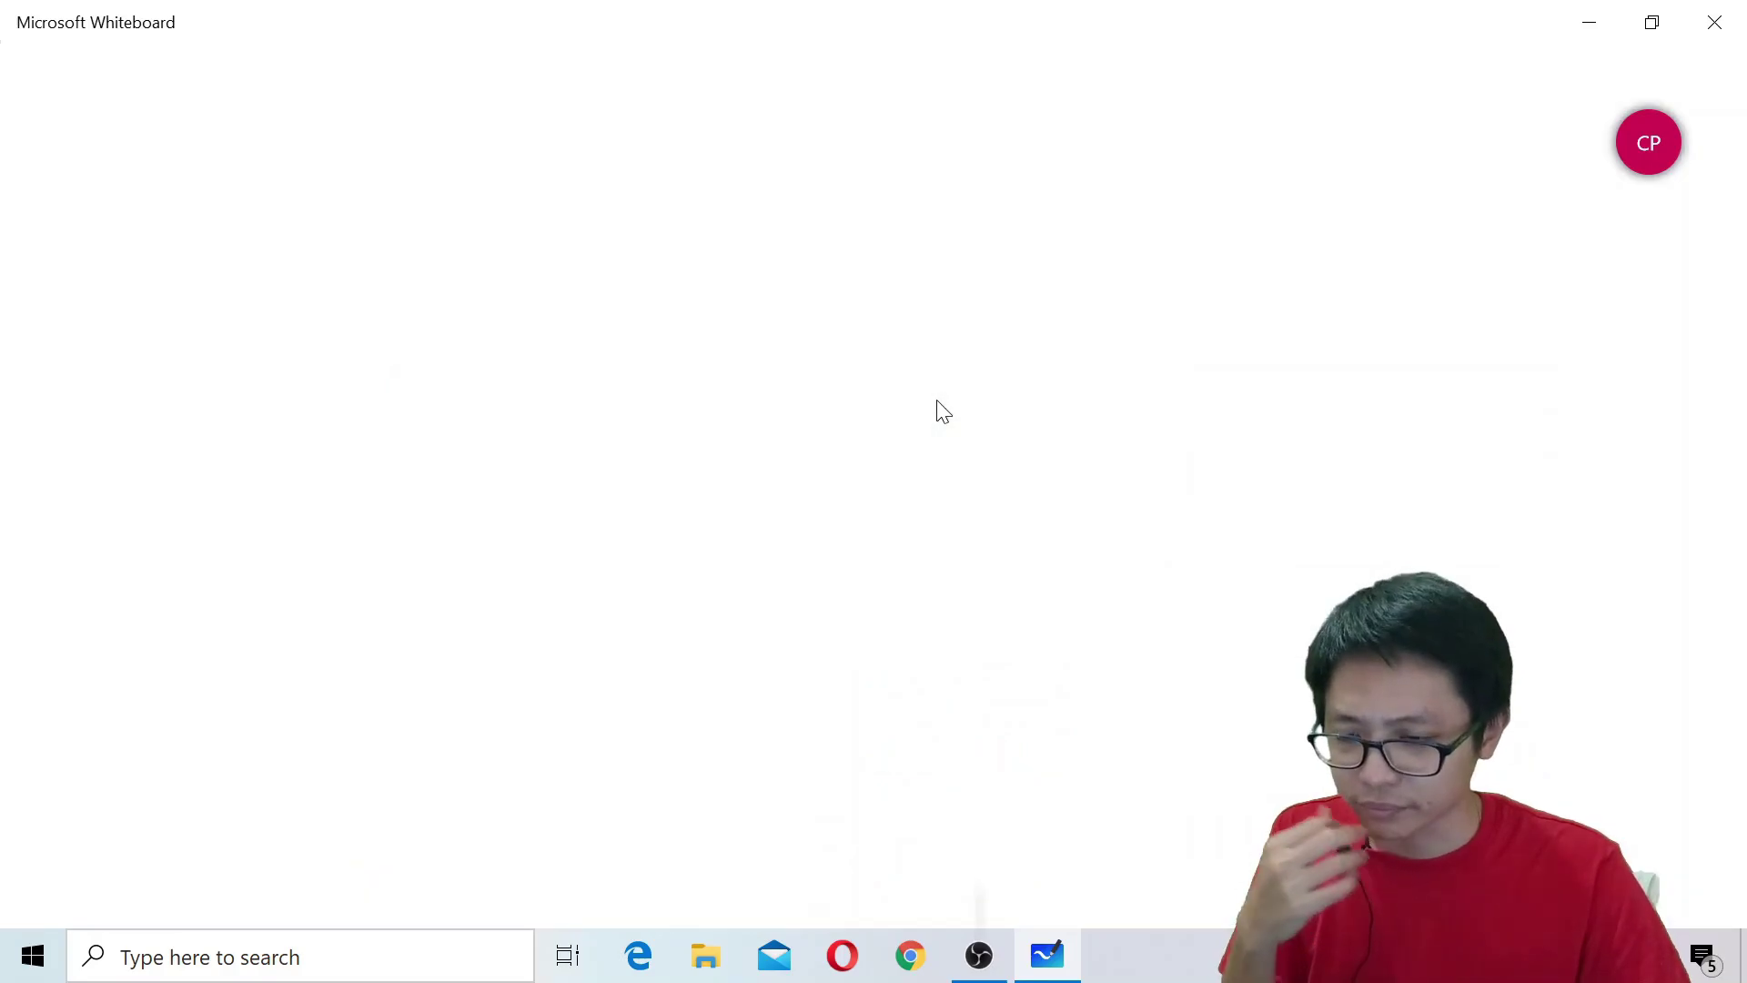
{"action": "scroll", "coordinate": [1380, 538], "scroll_direction": "down", "scroll_amount": 3}
{"action": "left_click", "coordinate": [1650, 143]}
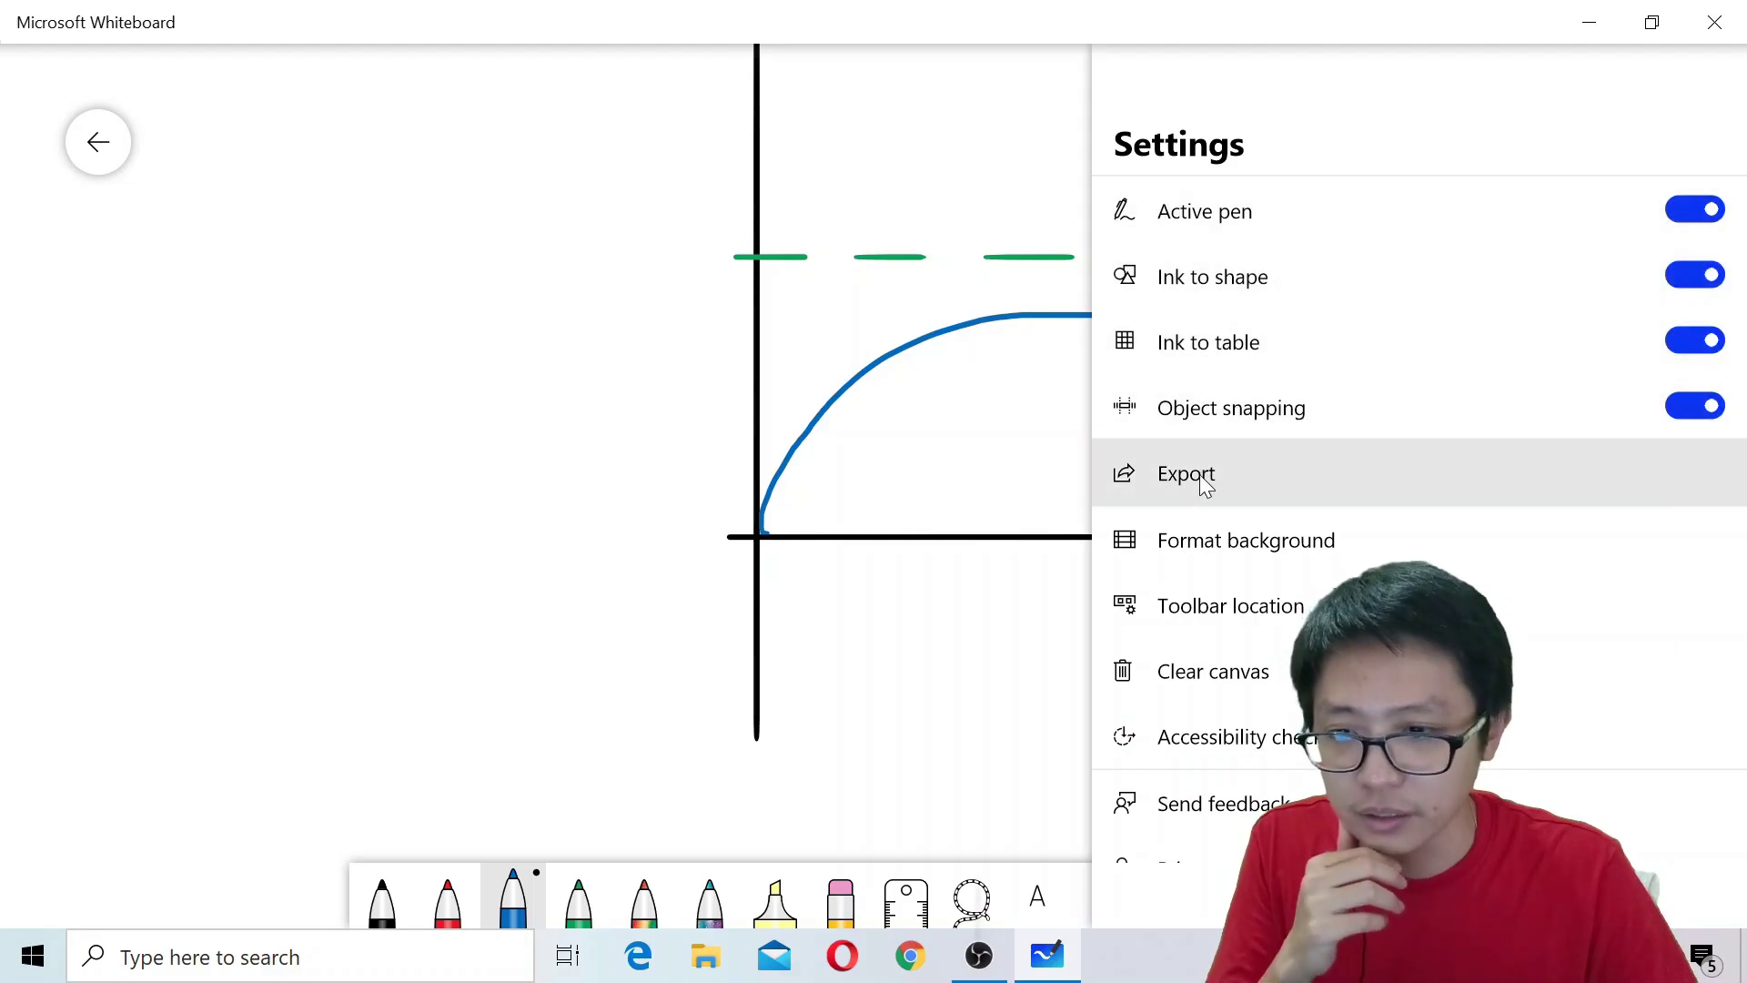
{"action": "left_click", "coordinate": [520, 421]}
{"action": "left_click_drag", "start_coordinate": [520, 421], "coordinate": [291, 580]}
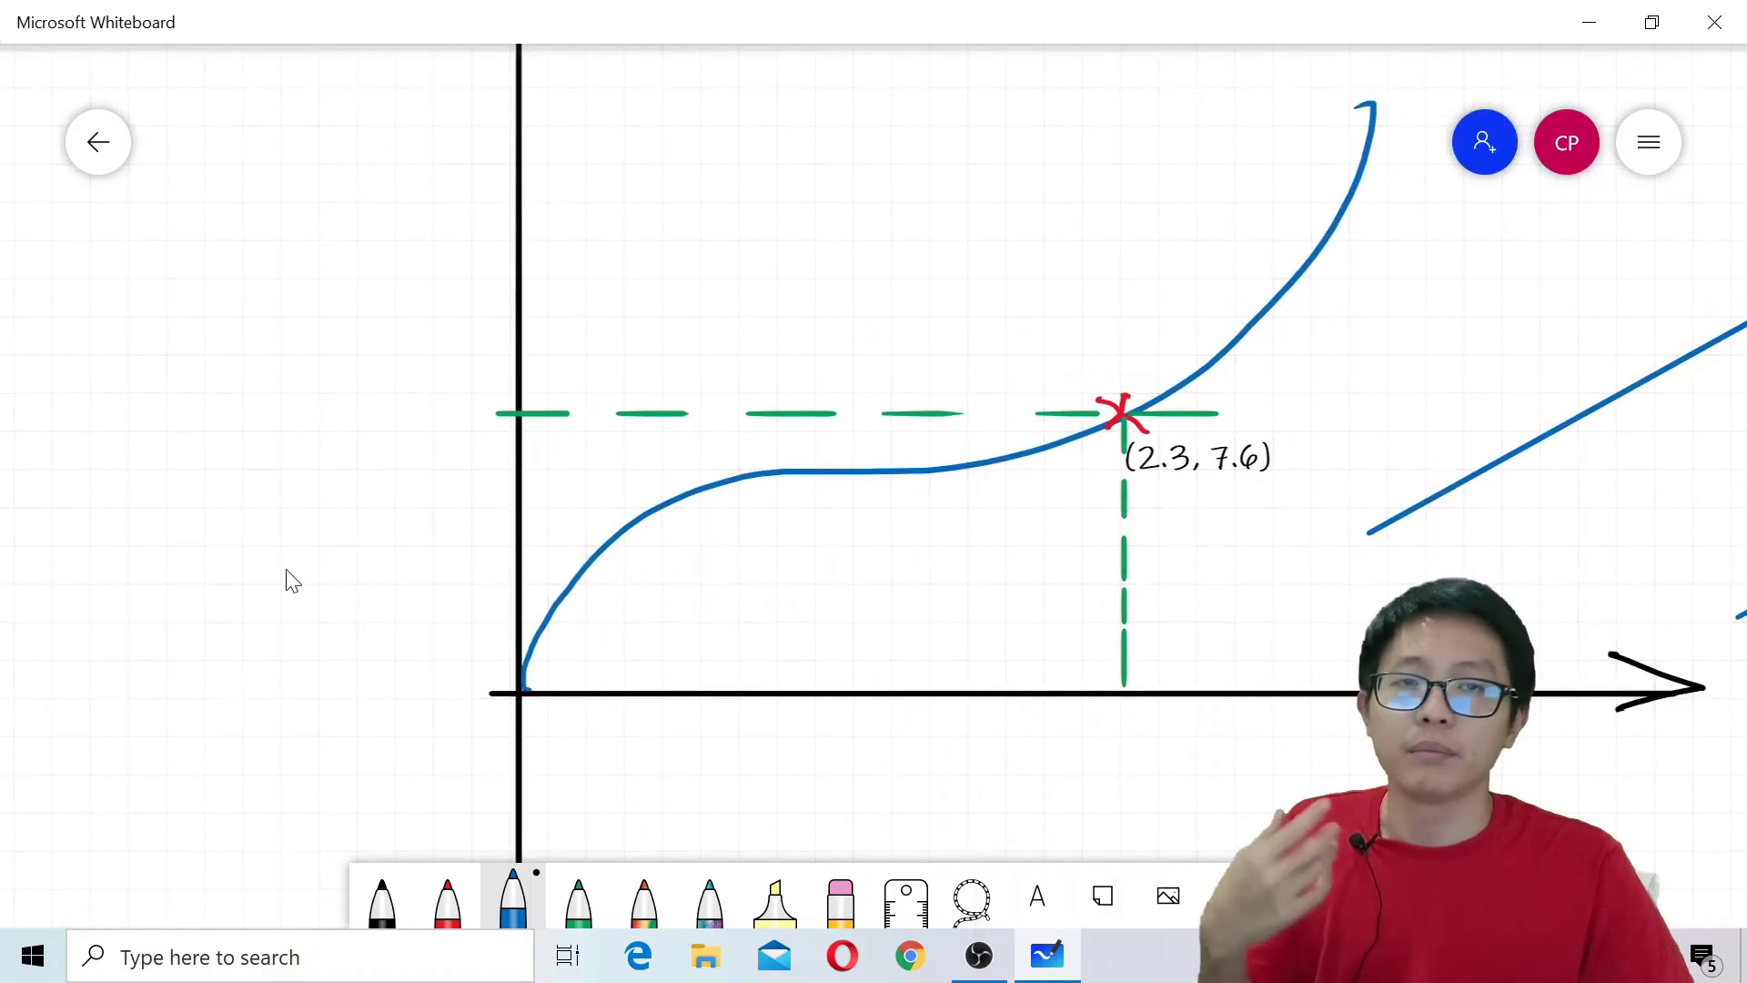